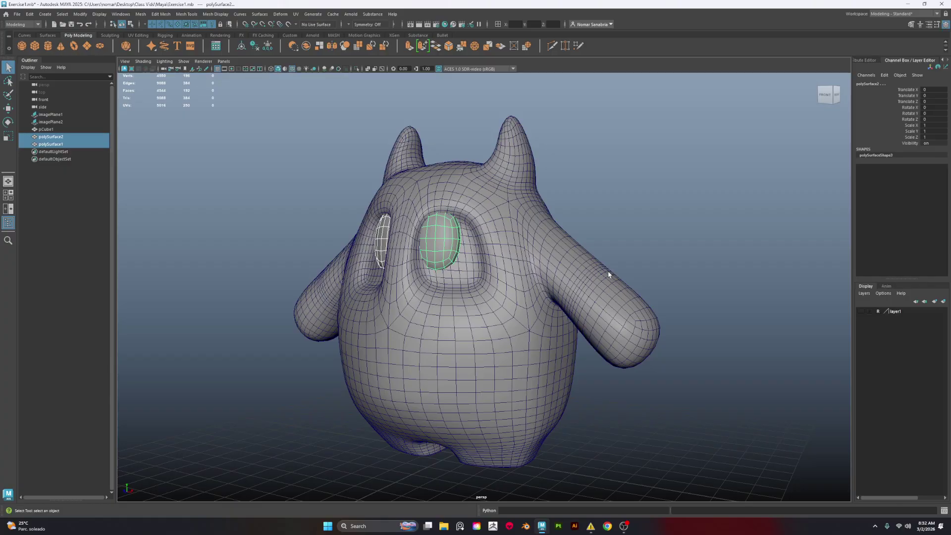
Step: Examine the two eye meshes separately, selecting each one and checking how it sits in its socket
{"action": "left_click_drag", "start_coordinate": [621, 236], "coordinate": [658, 240], "text": "alt"}
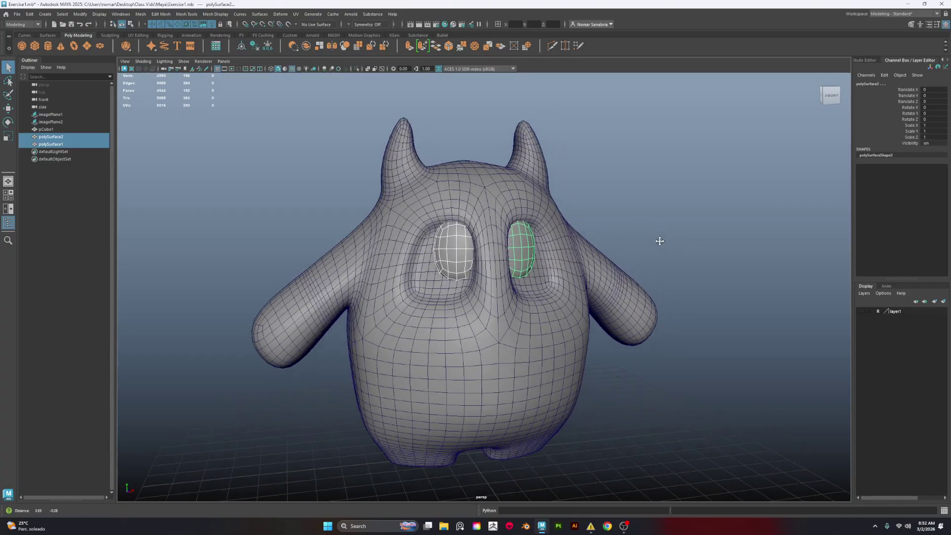
{"action": "scroll", "coordinate": [451, 225], "scroll_direction": "up", "scroll_amount": 3}
{"action": "left_click", "coordinate": [435, 208]}
{"action": "scroll", "coordinate": [751, 232], "scroll_direction": "down", "scroll_amount": 3}
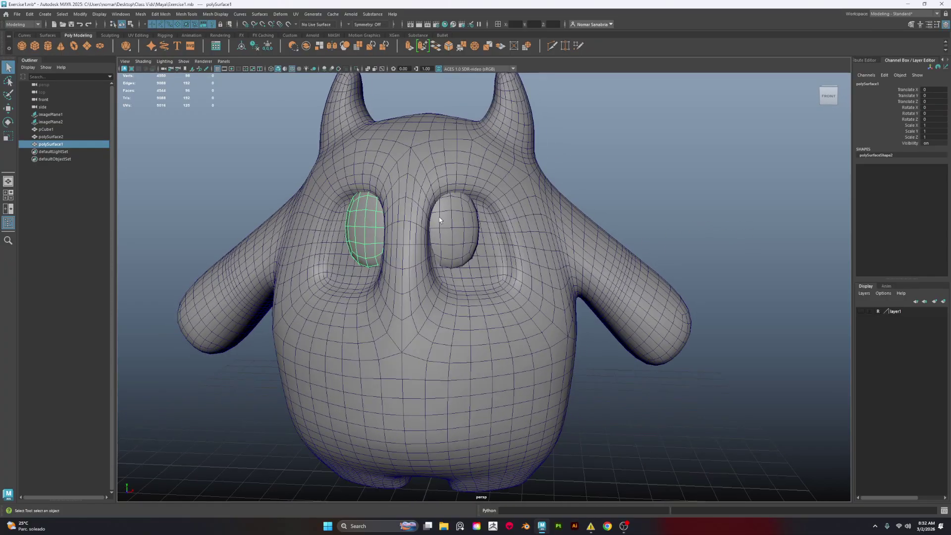
{"action": "left_click", "coordinate": [441, 220]}
{"action": "left_click_drag", "start_coordinate": [767, 240], "coordinate": [637, 240], "text": "alt"}
{"action": "scroll", "coordinate": [637, 240], "scroll_direction": "up", "scroll_amount": 4}
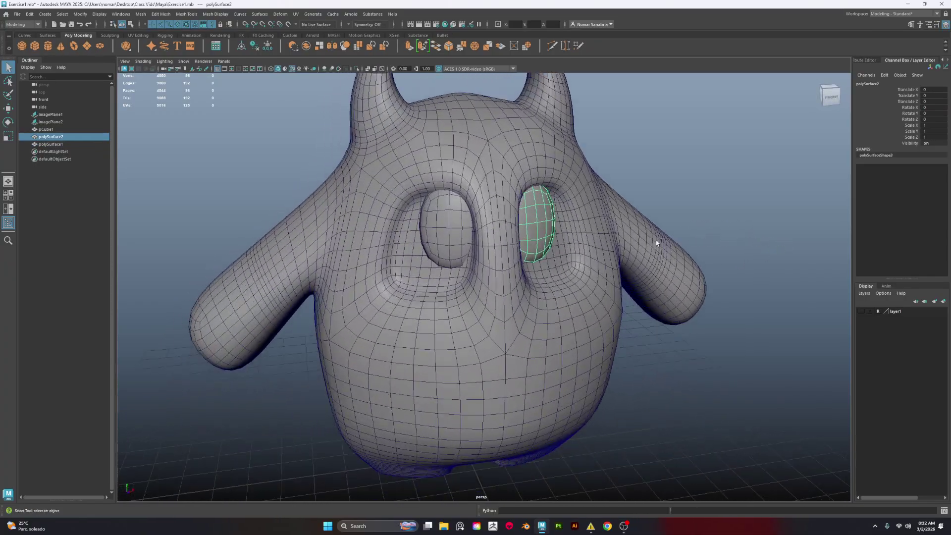
{"action": "left_click", "coordinate": [503, 166]}
{"action": "scroll", "coordinate": [502, 166], "scroll_direction": "down", "scroll_amount": 5}
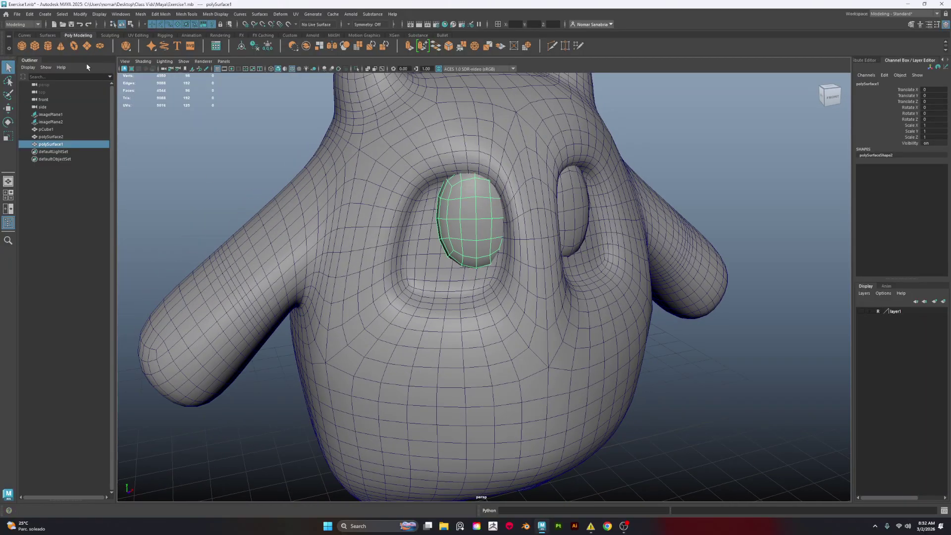
Step: Create a polygon cube and move it up in front of the face, to about Y 7.366 and Z 5.377
{"action": "left_click", "coordinate": [35, 46]}
{"action": "scroll", "coordinate": [548, 316], "scroll_direction": "down", "scroll_amount": 2}
{"action": "key", "text": "w"}
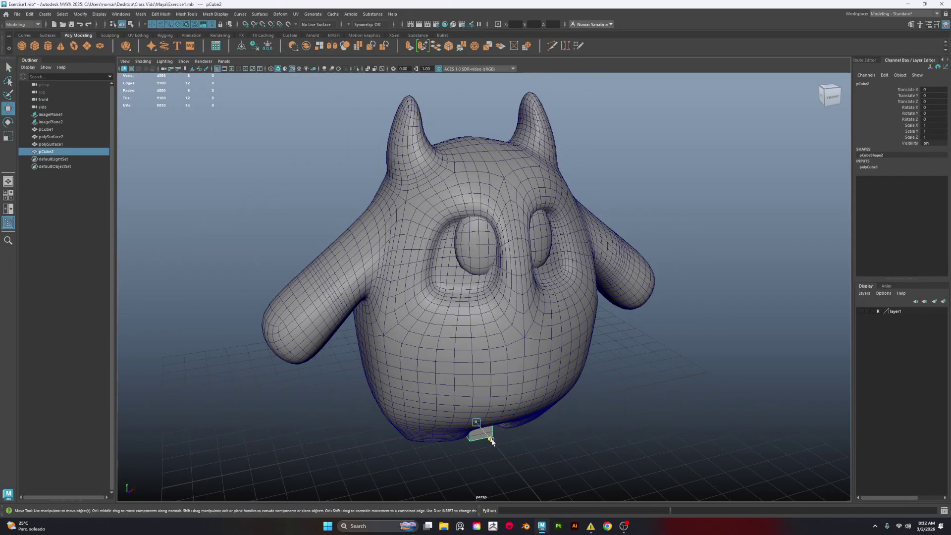
{"action": "left_click_drag", "start_coordinate": [480, 421], "coordinate": [551, 307]}
Step: Smooth the new cube into a ball with 2 divisions
{"action": "left_click", "coordinate": [99, 14]}
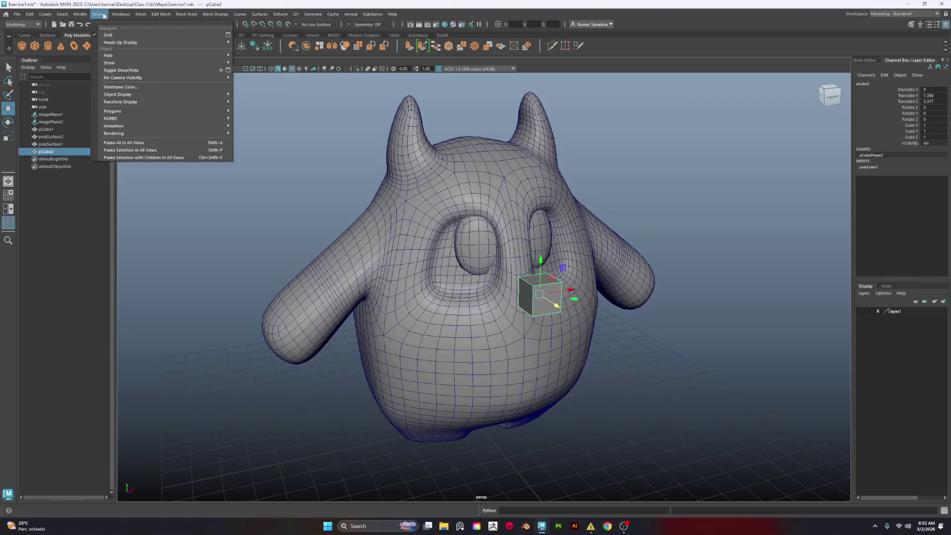
{"action": "left_click", "coordinate": [141, 13]}
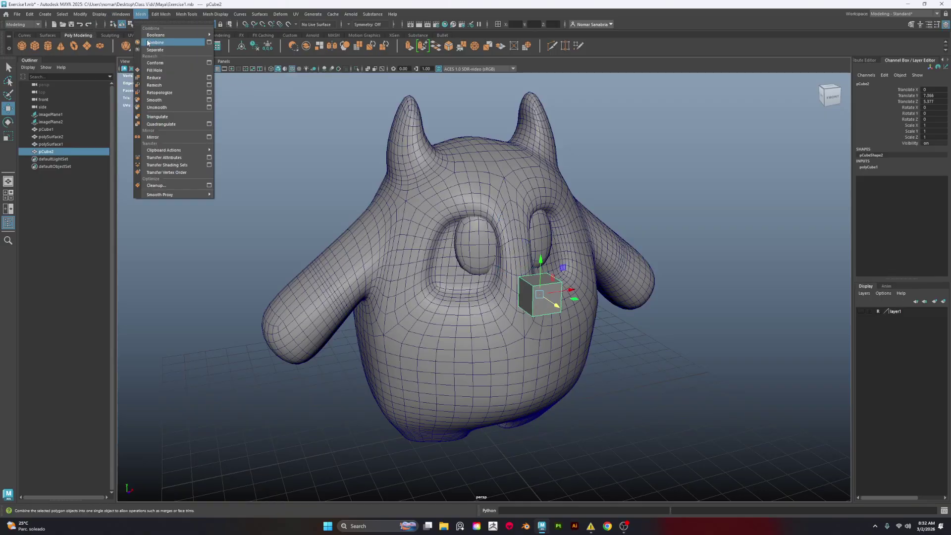
{"action": "left_click", "coordinate": [167, 99]}
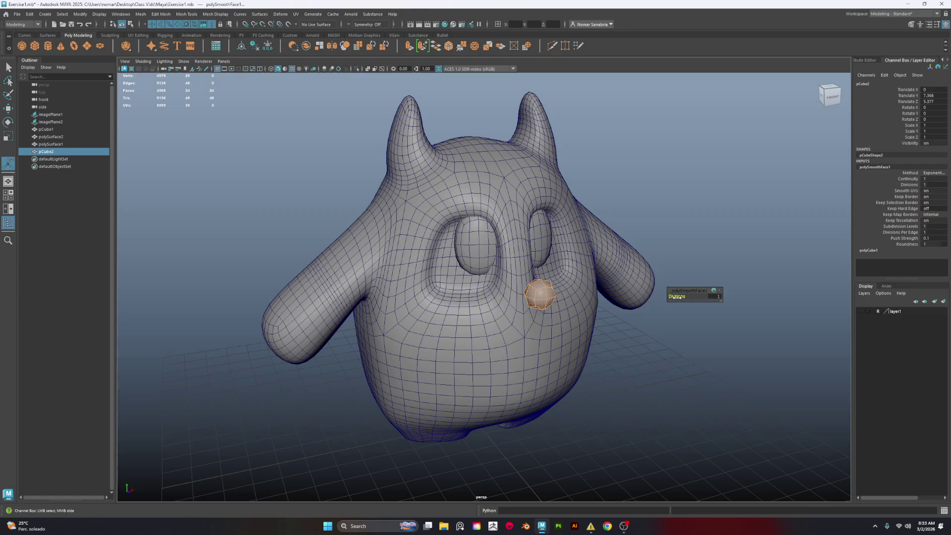
{"action": "middle_click_drag", "start_coordinate": [674, 292], "coordinate": [676, 297]}
Step: Scale the ball into a flattened oval of about 1.178 × 1.356 × 0.549 and place it over the character's right eye
{"action": "left_click_drag", "start_coordinate": [676, 297], "coordinate": [605, 293], "text": "alt"}
{"action": "right_click_drag", "start_coordinate": [605, 293], "coordinate": [594, 349], "text": "alt"}
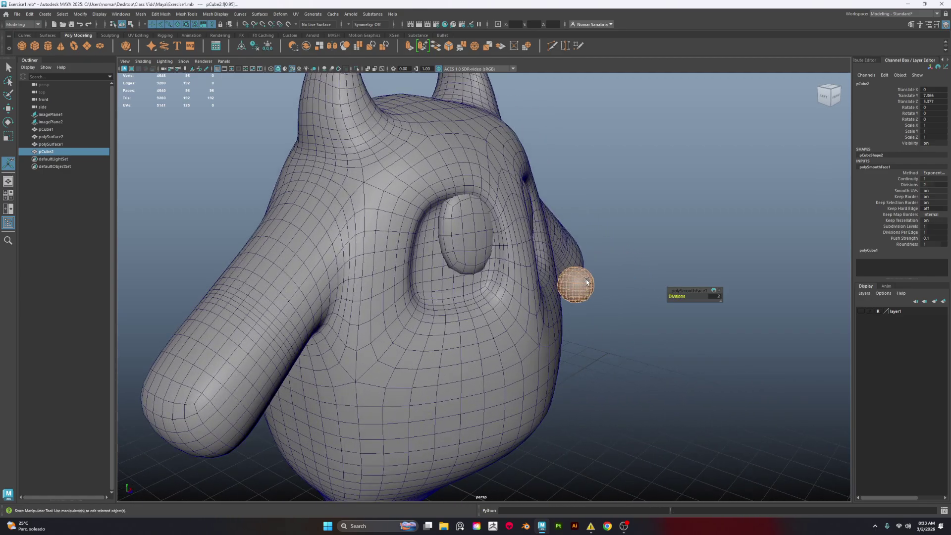
{"action": "key", "text": "e"}
{"action": "key", "text": "r"}
{"action": "left_click_drag", "start_coordinate": [605, 292], "coordinate": [586, 263]}
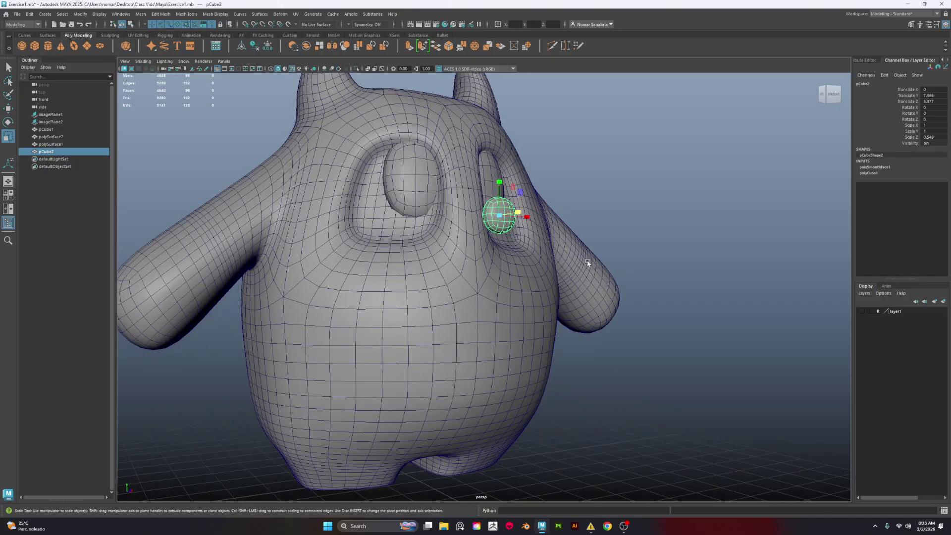
{"action": "left_click_drag", "start_coordinate": [503, 193], "coordinate": [622, 201]}
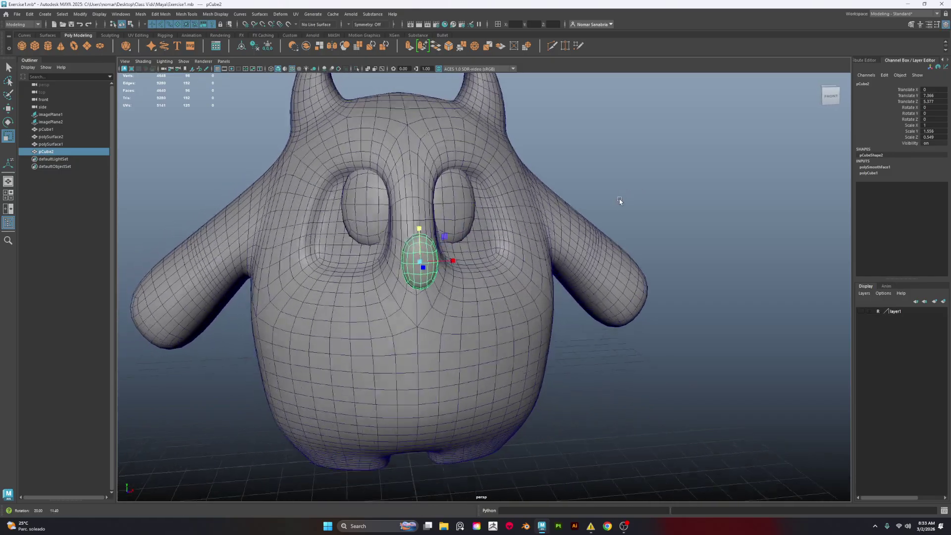
{"action": "right_click_drag", "start_coordinate": [621, 201], "coordinate": [450, 269], "text": "alt"}
{"action": "left_click_drag", "start_coordinate": [442, 270], "coordinate": [514, 209]}
{"action": "key", "text": "w"}
{"action": "left_click_drag", "start_coordinate": [538, 249], "coordinate": [297, 123]}
Step: Mirror the oval onto the other eye across the world X axis, with the direction set to +
{"action": "left_click", "coordinate": [141, 14]}
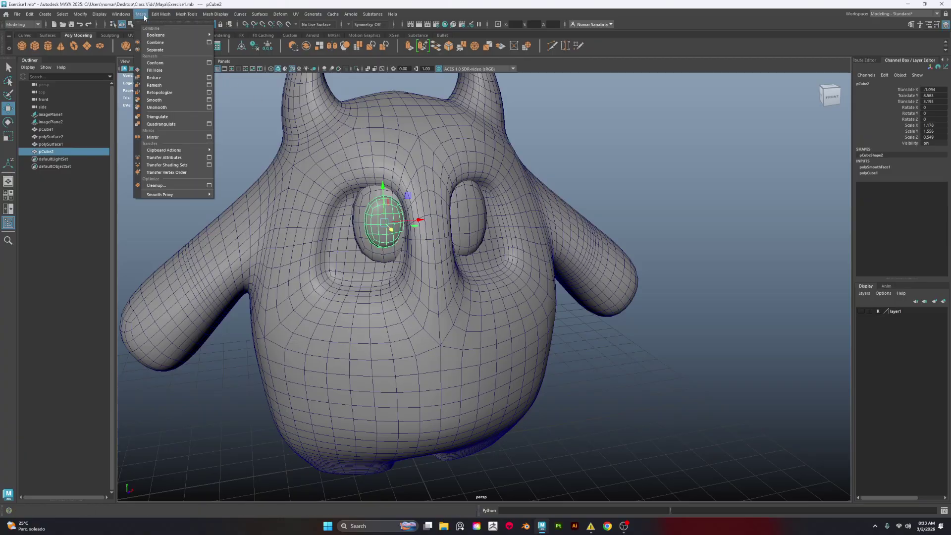
{"action": "left_click", "coordinate": [171, 138]}
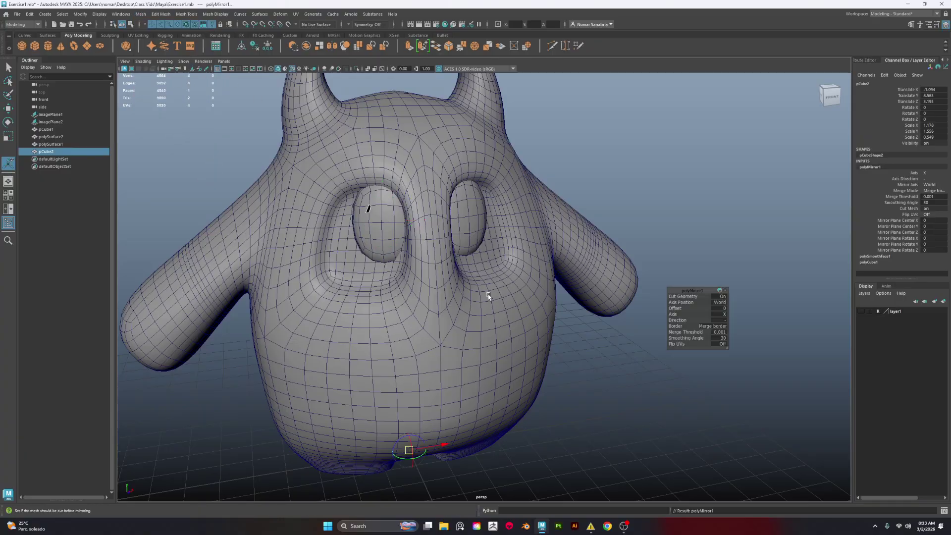
{"action": "left_click_drag", "start_coordinate": [488, 296], "coordinate": [467, 282], "text": "alt"}
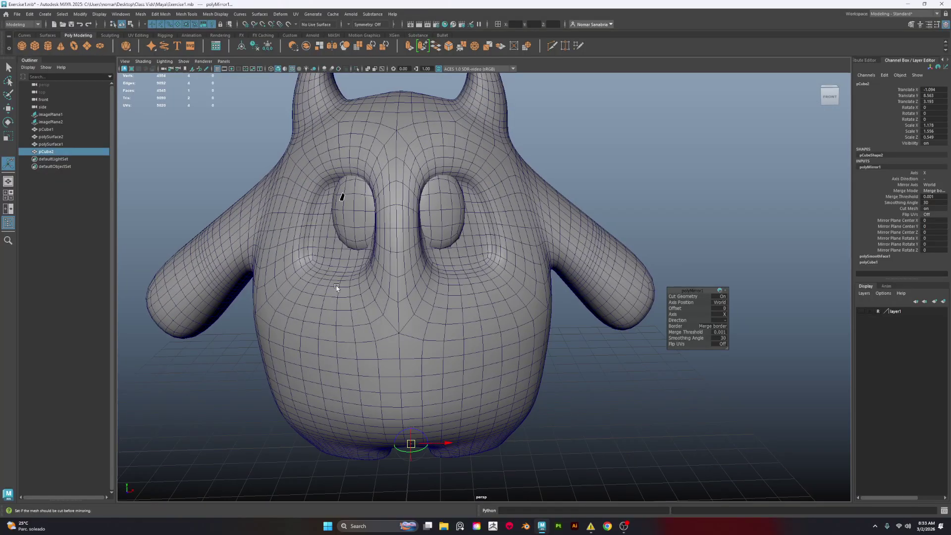
{"action": "left_click_drag", "start_coordinate": [336, 287], "coordinate": [317, 210], "text": "alt"}
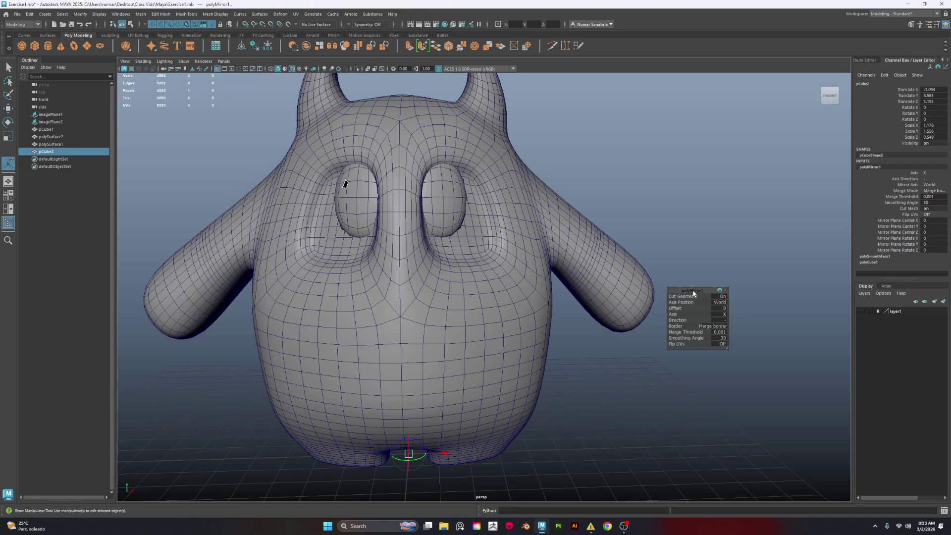
{"action": "left_click_drag", "start_coordinate": [693, 292], "coordinate": [447, 153]}
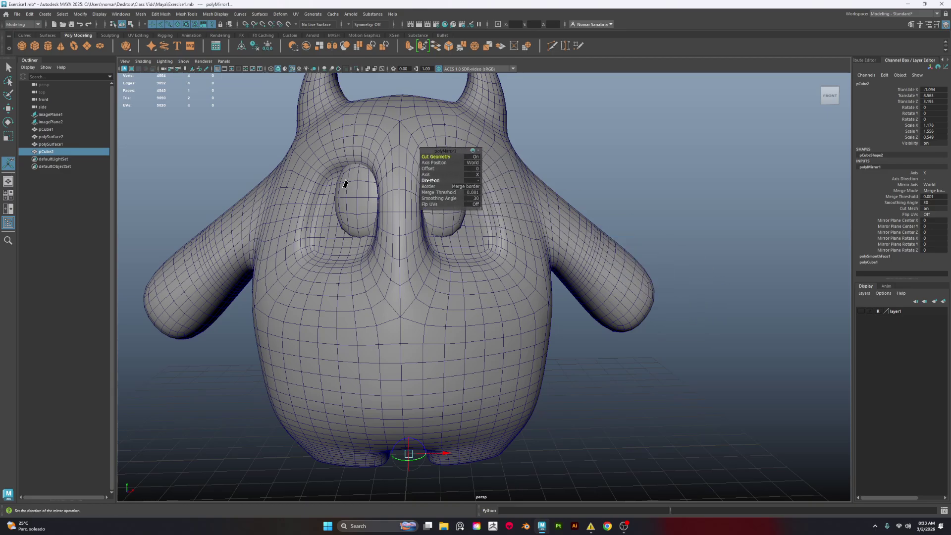
{"action": "left_click", "coordinate": [478, 181]}
{"action": "left_click", "coordinate": [491, 186]}
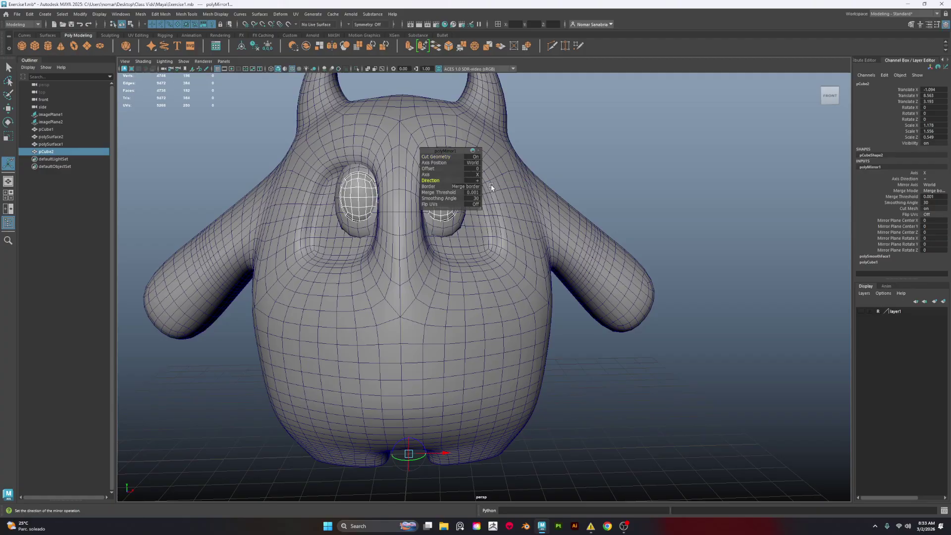
{"action": "left_click", "coordinate": [600, 133]}
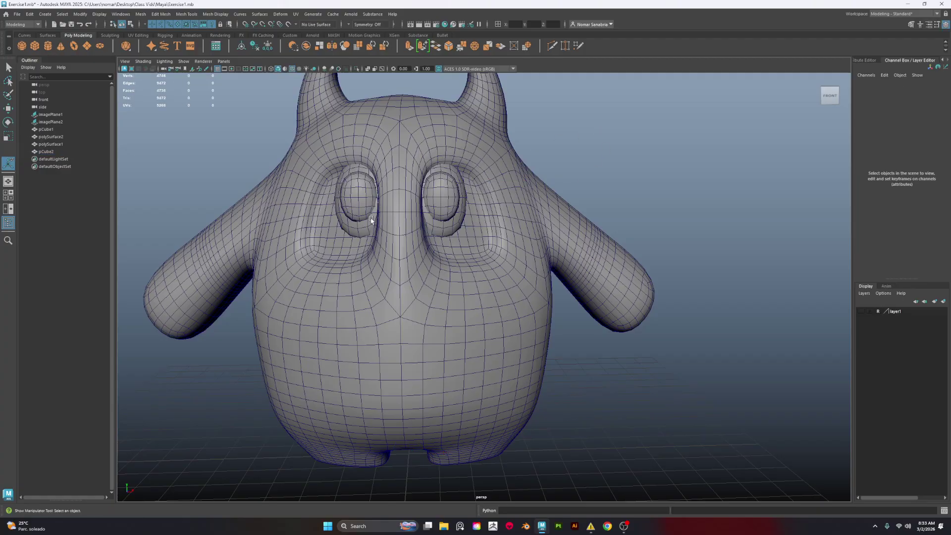
Step: Separate the mirrored ovals into two independent objects and select each one individually
{"action": "left_click", "coordinate": [355, 193]}
{"action": "left_click", "coordinate": [140, 14]}
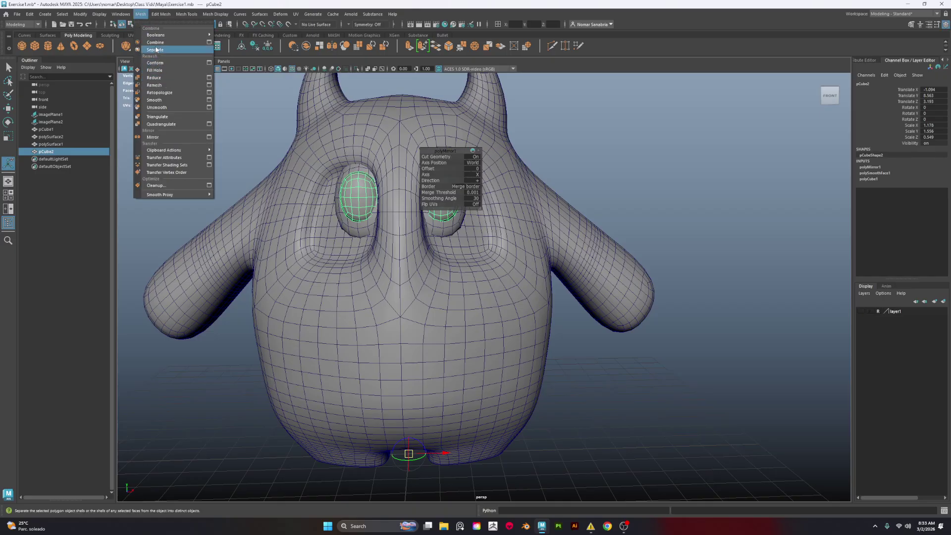
{"action": "left_click", "coordinate": [193, 159]}
{"action": "left_click", "coordinate": [348, 204]}
{"action": "left_click", "coordinate": [450, 211]}
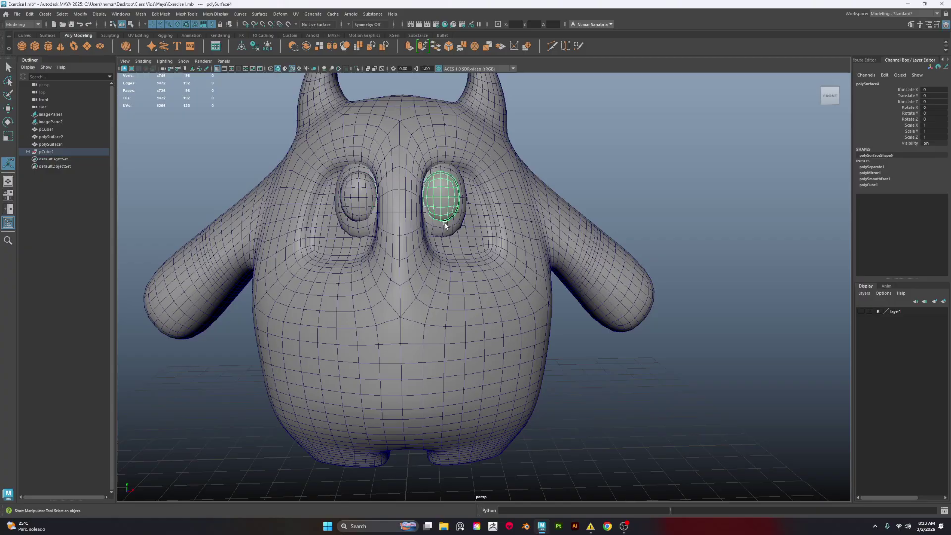
Step: Try moving the separated ovals individually, and undo the moves
{"action": "key", "text": "w"}
{"action": "left_click_drag", "start_coordinate": [381, 199], "coordinate": [423, 199]}
{"action": "key", "text": "ctrl+z"}
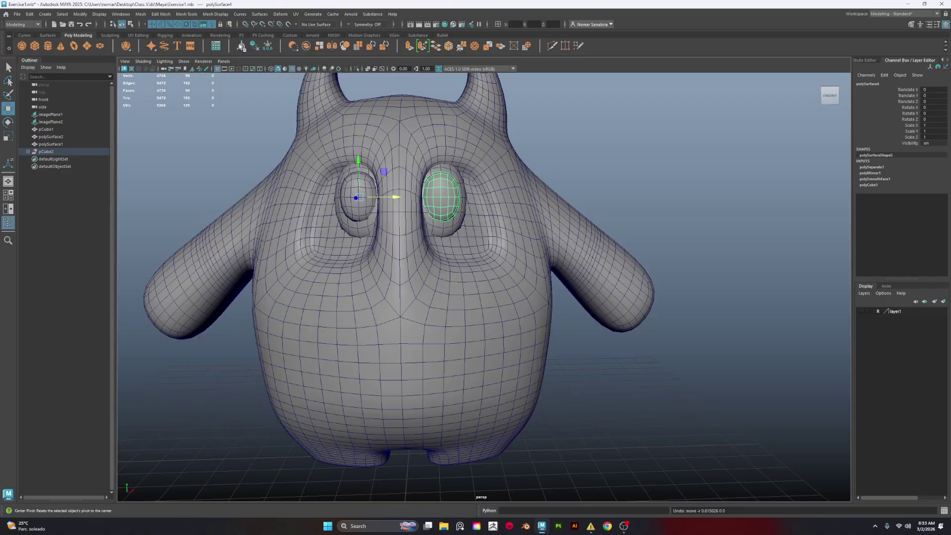
{"action": "left_click", "coordinate": [355, 193]}
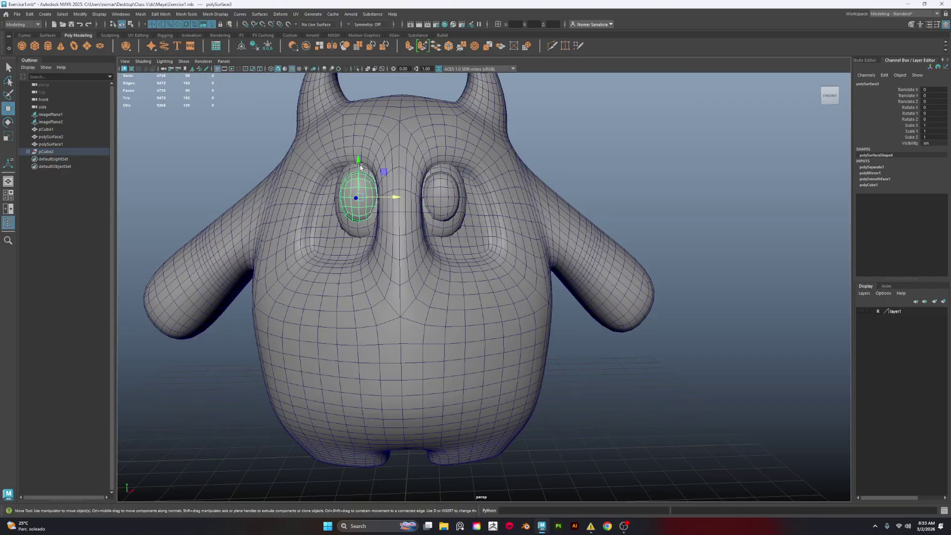
{"action": "left_click_drag", "start_coordinate": [383, 192], "coordinate": [334, 237], "text": "alt"}
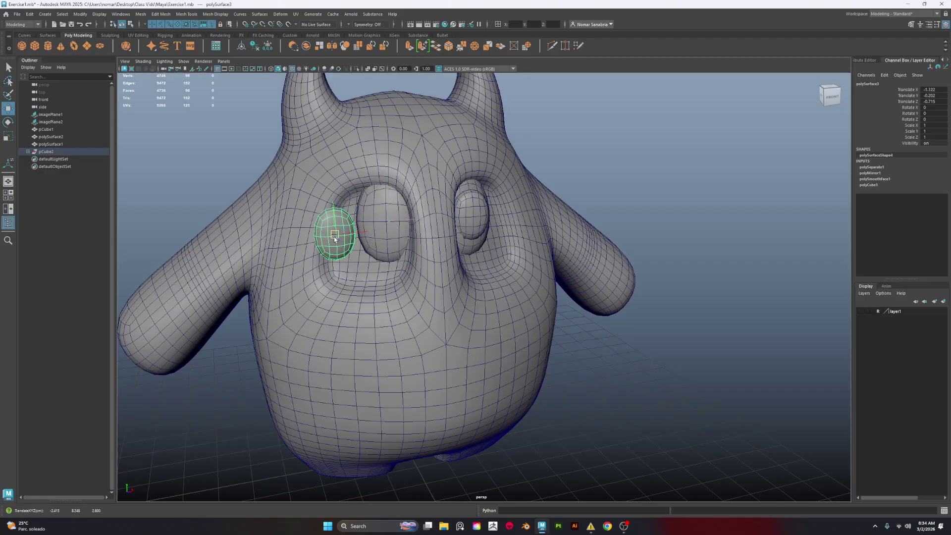
{"action": "key", "text": "ctrl+z"}
{"action": "left_click_drag", "start_coordinate": [625, 210], "coordinate": [609, 208], "text": "alt"}
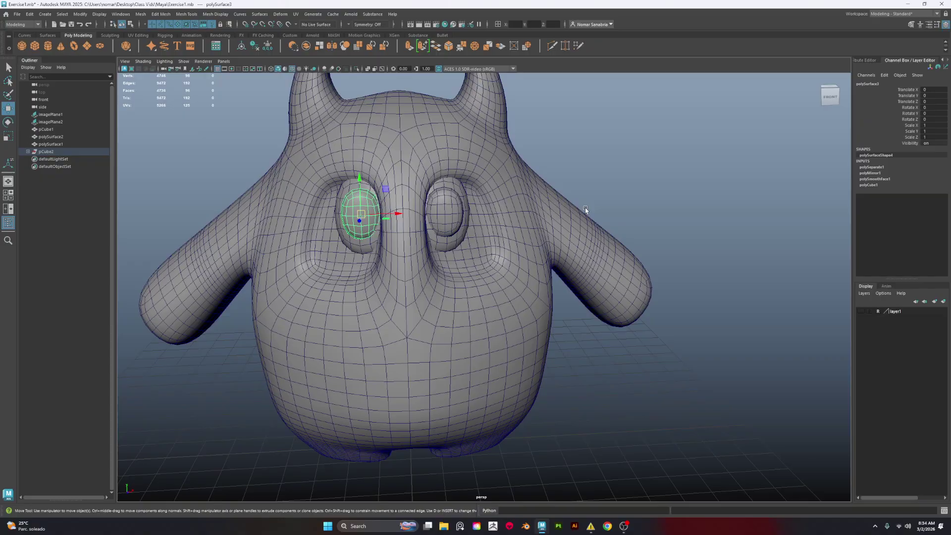
Step: Delete both oval meshes from the front of the eyes
{"action": "key", "text": "Delete"}
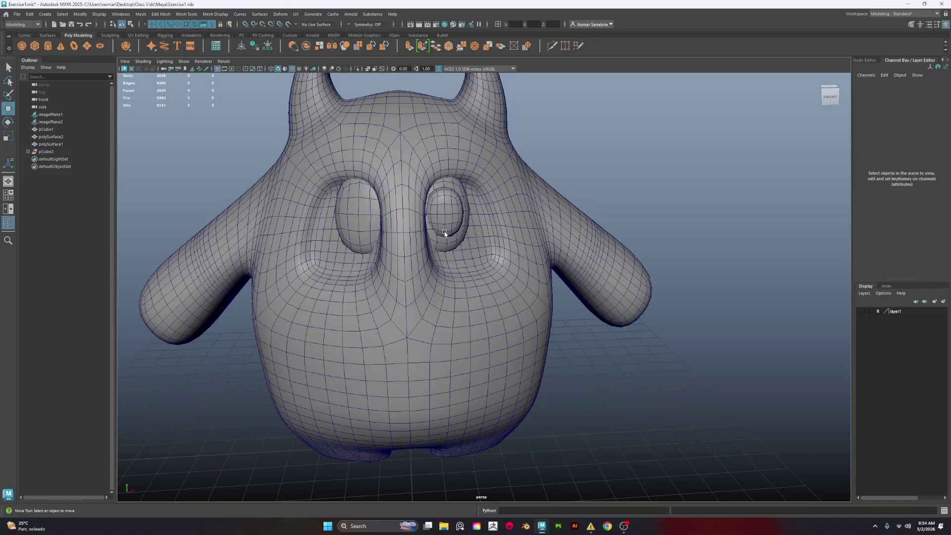
{"action": "left_click", "coordinate": [441, 216]}
{"action": "key", "text": "Delete"}
Step: Inspect the two remaining eye meshes from several angles, checking that each is its own object
{"action": "left_click", "coordinate": [370, 214]}
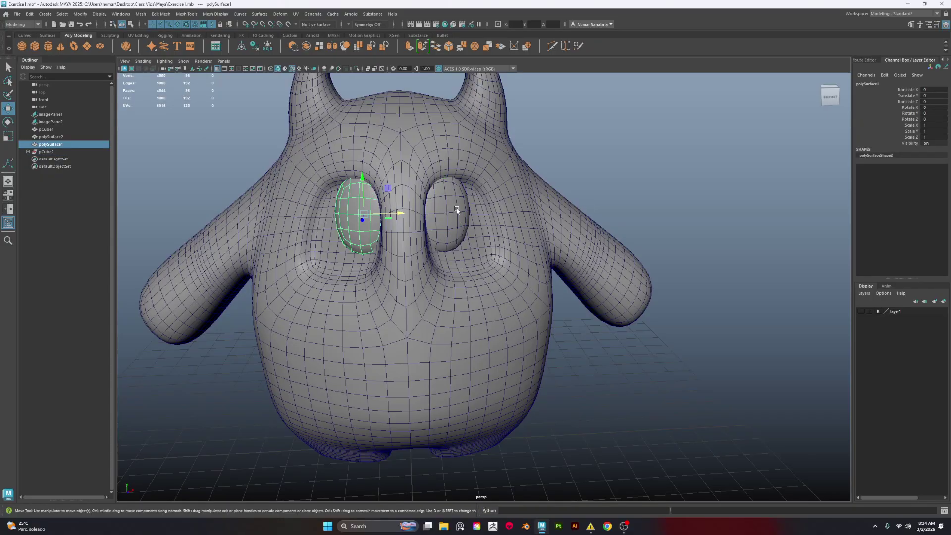
{"action": "left_click", "coordinate": [444, 212]}
{"action": "left_click", "coordinate": [362, 219]}
{"action": "left_click_drag", "start_coordinate": [362, 219], "coordinate": [601, 318], "text": "alt"}
{"action": "left_click_drag", "start_coordinate": [650, 280], "coordinate": [639, 297], "text": "alt"}
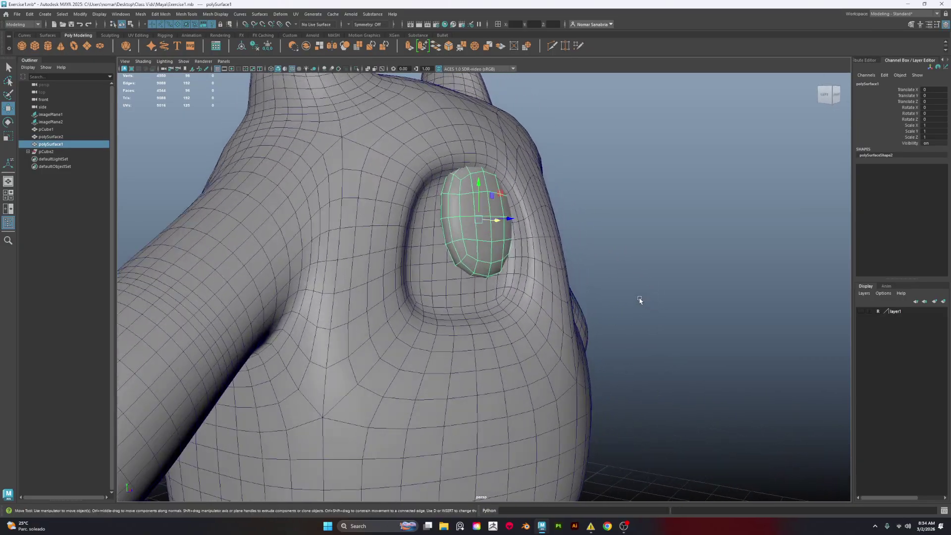
{"action": "left_click_drag", "start_coordinate": [631, 257], "coordinate": [304, 297], "text": "alt"}
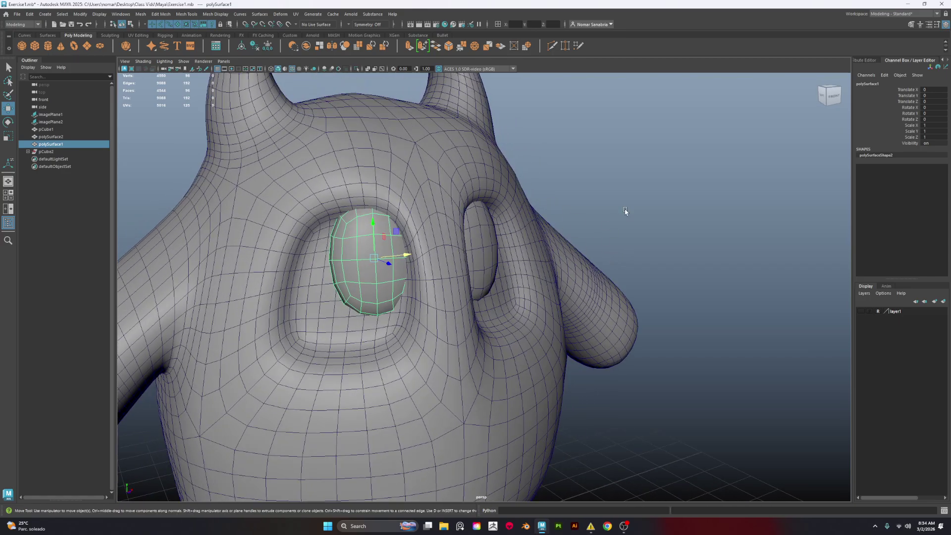
{"action": "scroll", "coordinate": [625, 211], "scroll_direction": "down", "scroll_amount": 5}
{"action": "scroll", "coordinate": [601, 203], "scroll_direction": "up", "scroll_amount": 4}
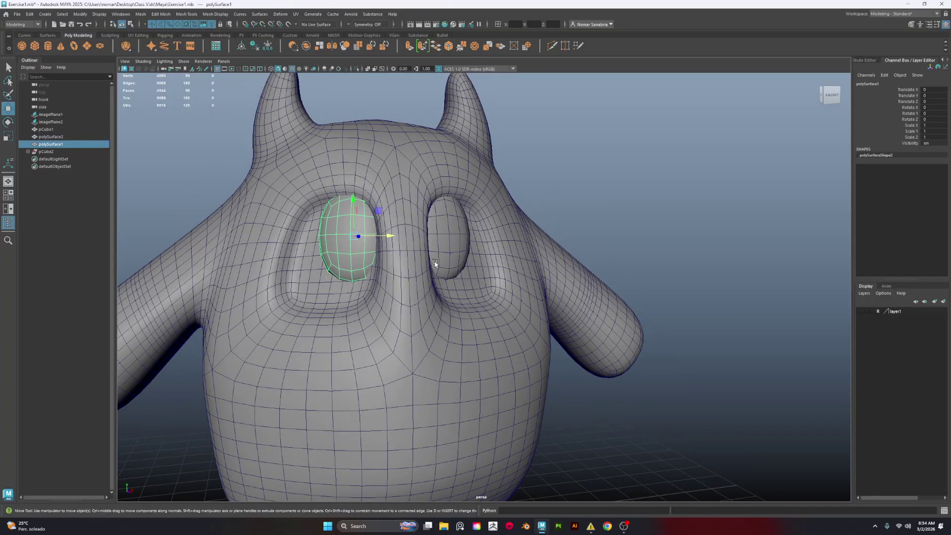
{"action": "scroll", "coordinate": [582, 229], "scroll_direction": "down", "scroll_amount": 2}
Step: Deselect the eye and turn off the wireframe overlay on the shaded character
{"action": "left_click", "coordinate": [631, 213]}
{"action": "mouse_move", "coordinate": [630, 212]}
{"action": "left_mouse_down", "text": "alt"}
{"action": "mouse_move", "coordinate": [547, 227]}
{"action": "mouse_move", "coordinate": [615, 220]}
{"action": "mouse_move", "coordinate": [569, 190]}
{"action": "left_mouse_up", "text": "alt"}
{"action": "left_click", "coordinate": [292, 68]}
{"action": "scroll", "coordinate": [614, 221], "scroll_direction": "down", "scroll_amount": 2}
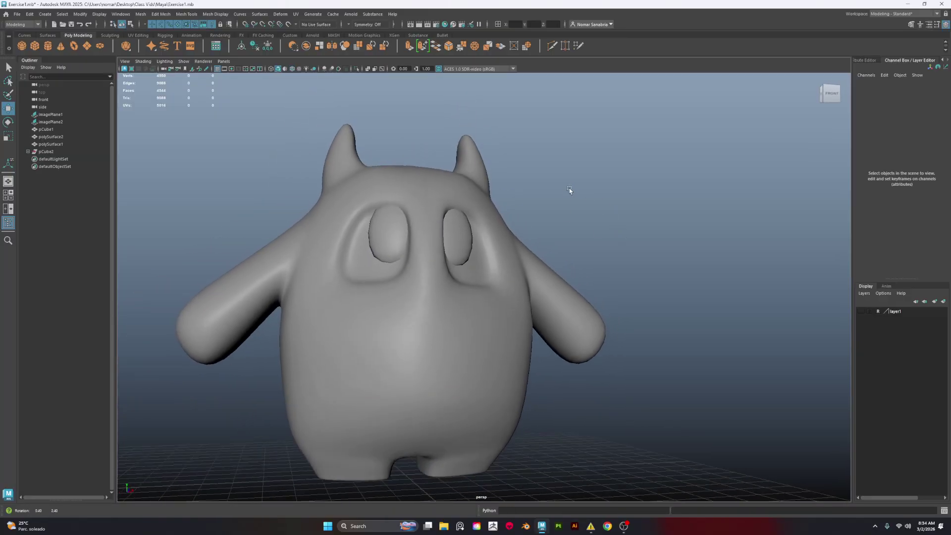
{"action": "scroll", "coordinate": [570, 190], "scroll_direction": "down", "scroll_amount": 2}
Step: Frame the character's body and delete the leftover pCube2 group
{"action": "left_click", "coordinate": [420, 310]}
{"action": "scroll", "coordinate": [654, 263], "scroll_direction": "down", "scroll_amount": 2}
{"action": "key", "text": "f"}
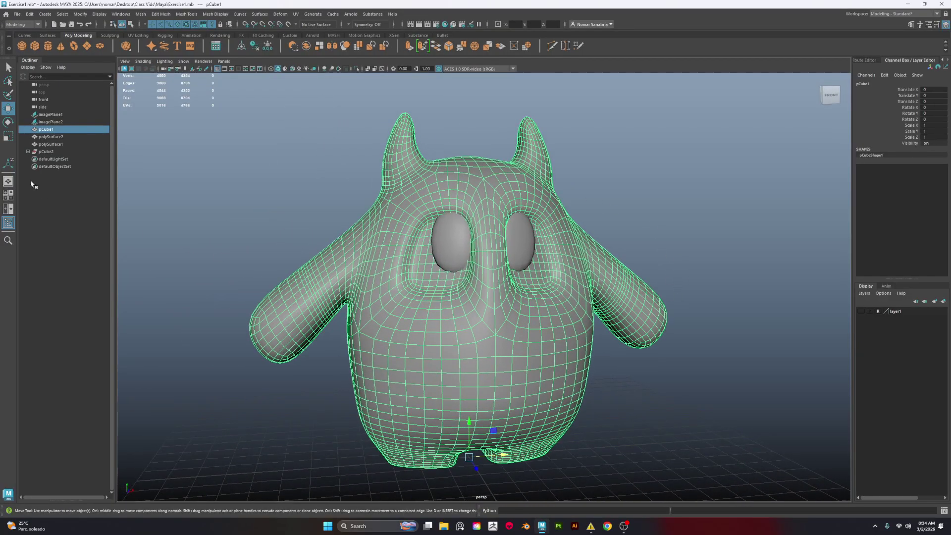
{"action": "left_click", "coordinate": [49, 152]}
{"action": "key", "text": "Delete"}
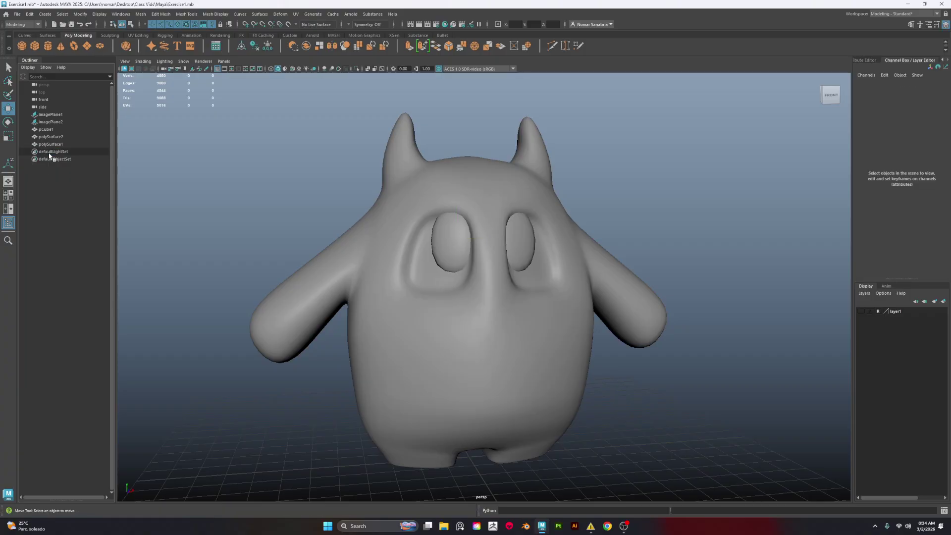
Step: Check the body's translate, rotate and scale channels, and select the character's right eye for the same check
{"action": "left_click", "coordinate": [505, 375]}
{"action": "left_click_drag", "start_coordinate": [349, 401], "coordinate": [382, 396], "text": "alt"}
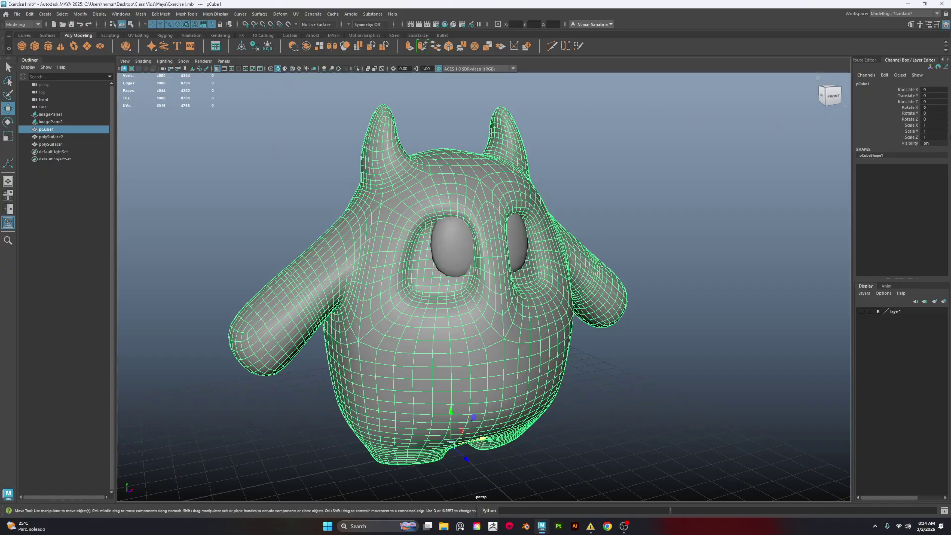
{"action": "left_click_drag", "start_coordinate": [908, 89], "coordinate": [898, 139]}
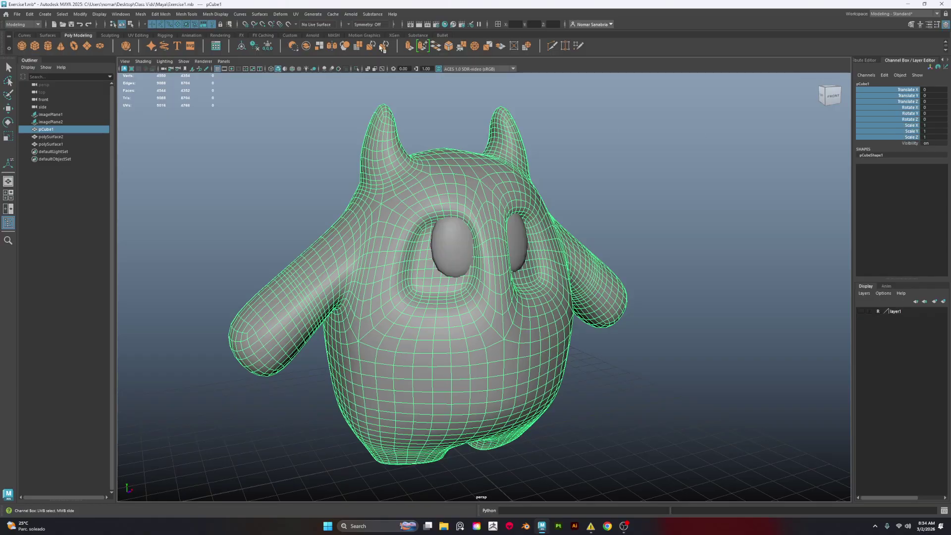
{"action": "left_click", "coordinate": [268, 46]}
{"action": "left_click", "coordinate": [442, 275]}
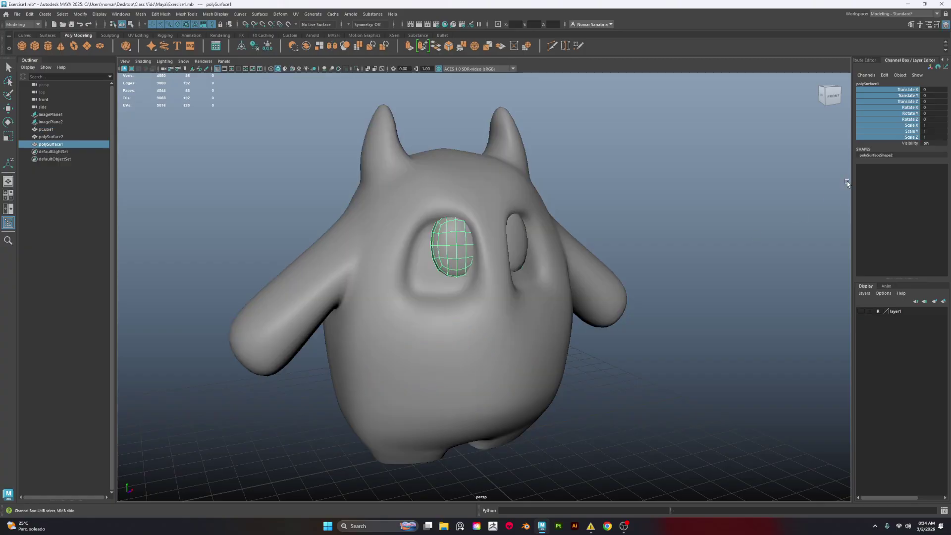
Step: Select the character's left eye and check its translate, rotate and scale channels, viewing it from the front and side
{"action": "left_click", "coordinate": [516, 248]}
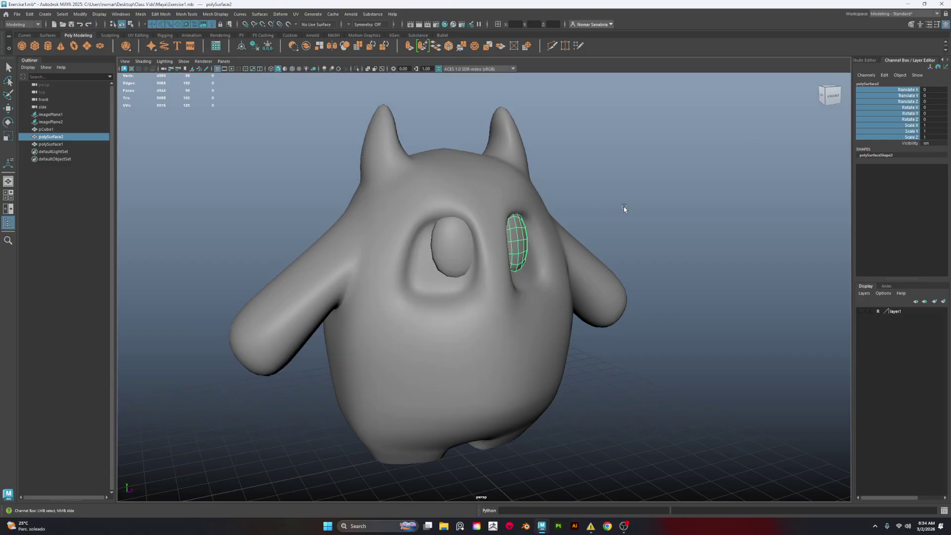
{"action": "left_click_drag", "start_coordinate": [693, 176], "coordinate": [865, 176], "text": "alt"}
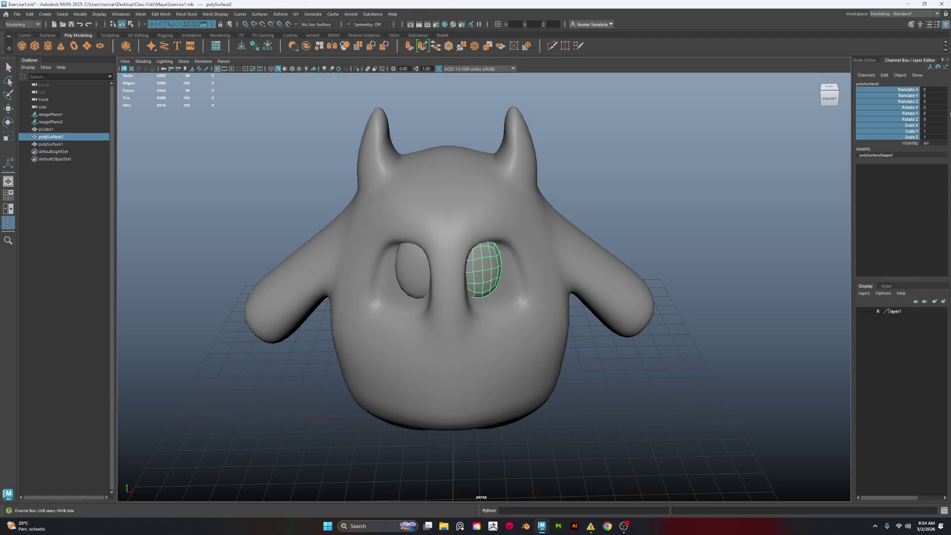
{"action": "left_click_drag", "start_coordinate": [664, 212], "coordinate": [677, 213], "text": "alt"}
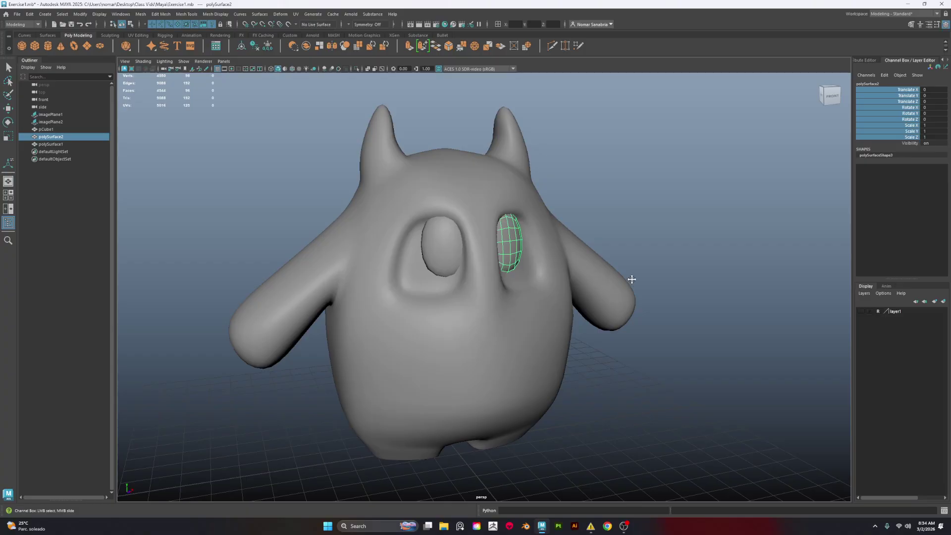
{"action": "left_click_drag", "start_coordinate": [632, 278], "coordinate": [569, 218], "text": "alt"}
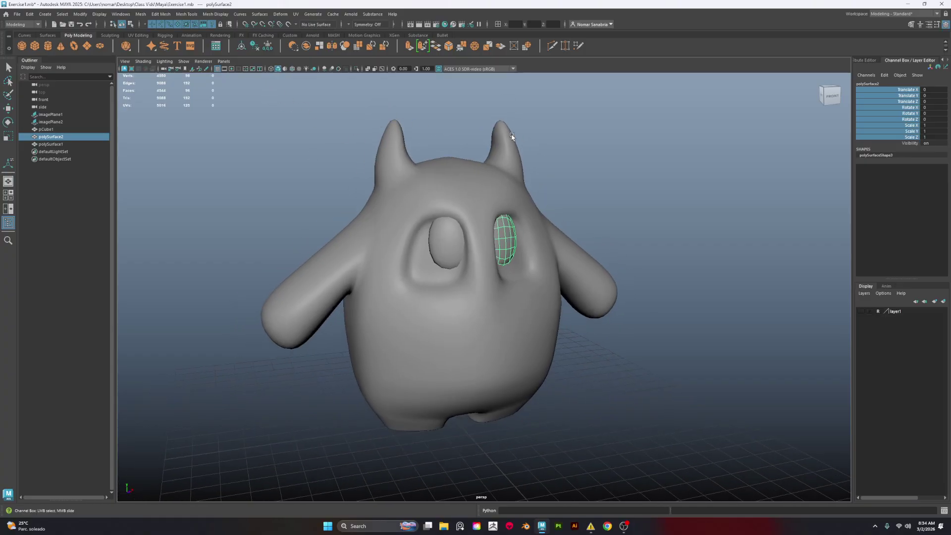
{"action": "middle_click_drag", "start_coordinate": [512, 136], "coordinate": [502, 159], "text": "alt"}
{"action": "scroll", "coordinate": [505, 194], "scroll_direction": "up", "scroll_amount": 1}
Step: Delete the construction history of the character's body mesh
{"action": "left_click", "coordinate": [450, 182]}
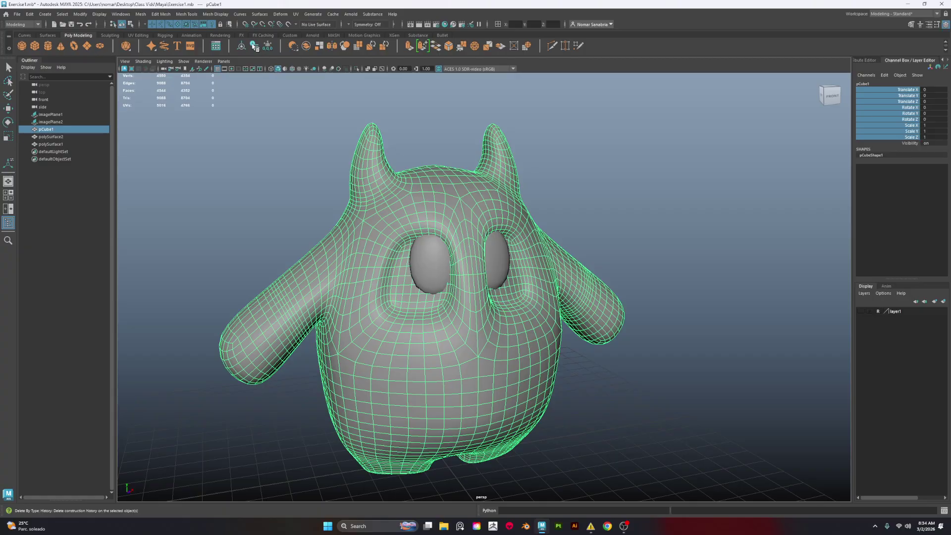
{"action": "left_click", "coordinate": [28, 15]}
{"action": "mouse_move", "coordinate": [55, 103]}
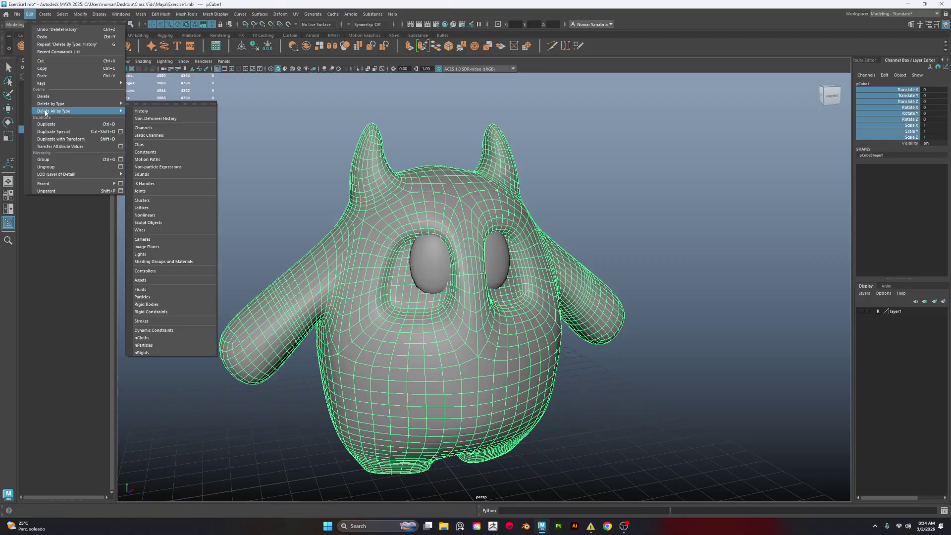
{"action": "left_click", "coordinate": [151, 120]}
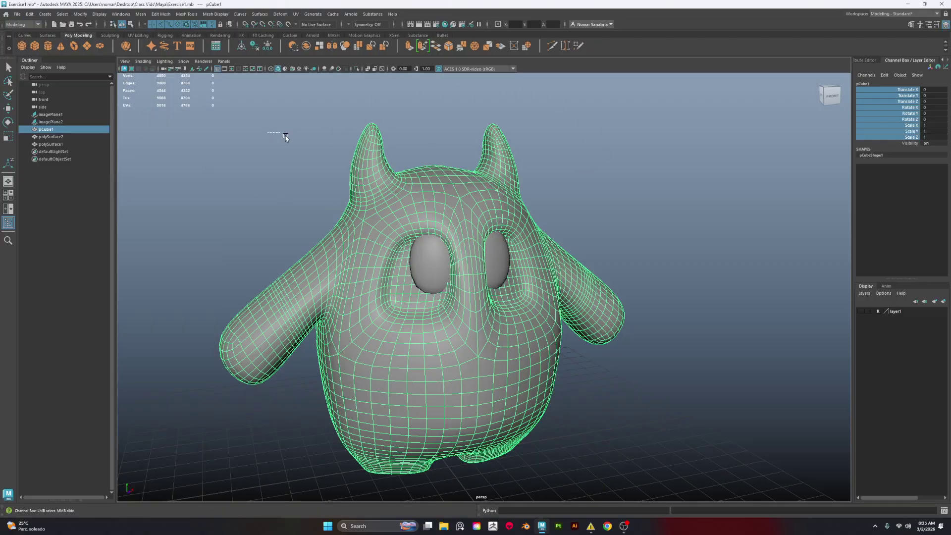
Step: Select the body and both eyes together, then each eye alone, checking their transform channels from several angles
{"action": "left_click_drag", "start_coordinate": [285, 135], "coordinate": [653, 460]}
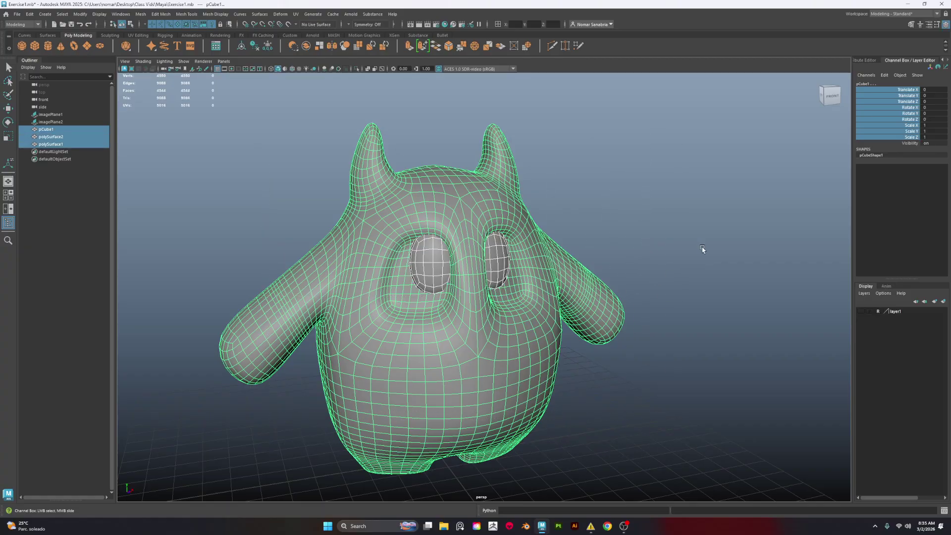
{"action": "left_click_drag", "start_coordinate": [703, 249], "coordinate": [761, 222], "text": "alt"}
{"action": "left_click", "coordinate": [449, 257]}
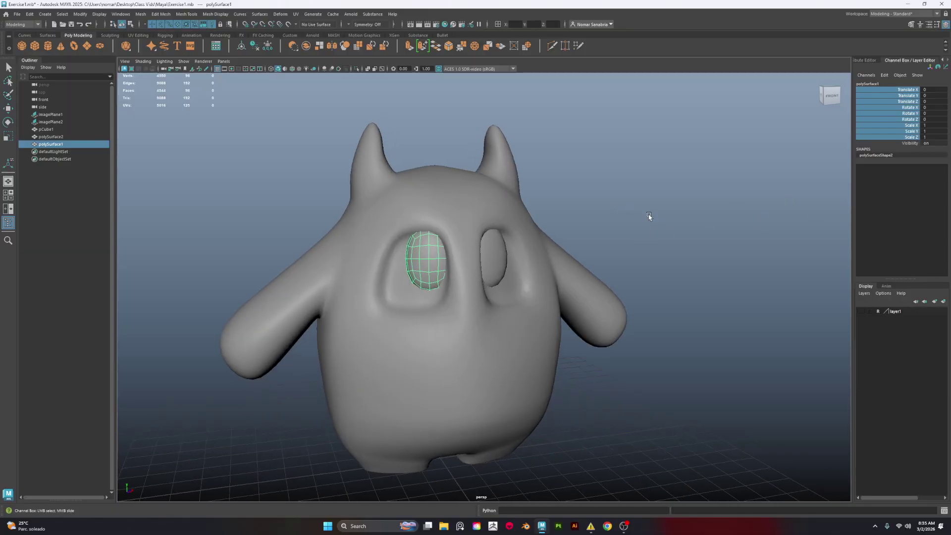
{"action": "left_click_drag", "start_coordinate": [649, 216], "coordinate": [839, 201], "text": "alt"}
{"action": "left_click", "coordinate": [476, 248]}
{"action": "left_click_drag", "start_coordinate": [466, 316], "coordinate": [567, 303], "text": "alt"}
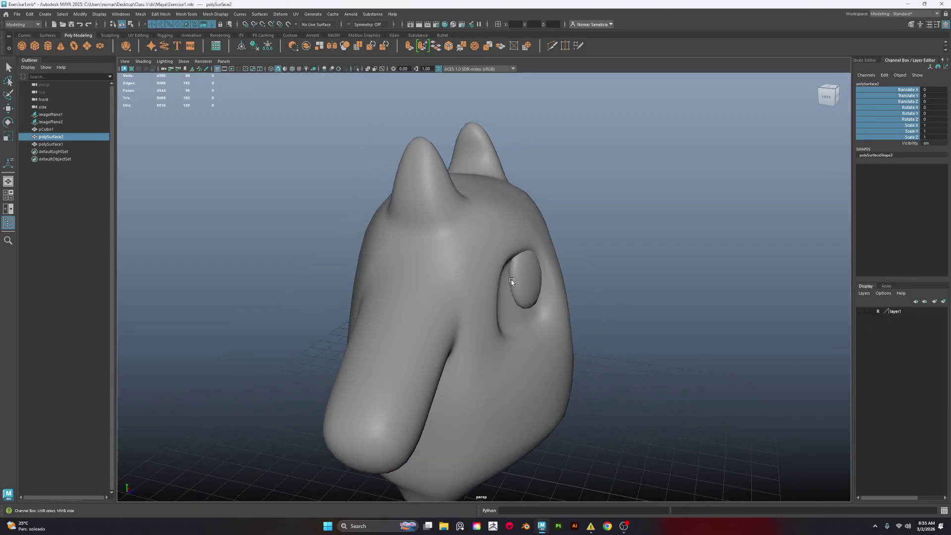
{"action": "left_click_drag", "start_coordinate": [627, 284], "coordinate": [559, 282], "text": "alt"}
{"action": "middle_click_drag", "start_coordinate": [647, 323], "coordinate": [648, 329], "text": "alt"}
{"action": "scroll", "coordinate": [649, 328], "scroll_direction": "down", "scroll_amount": 2}
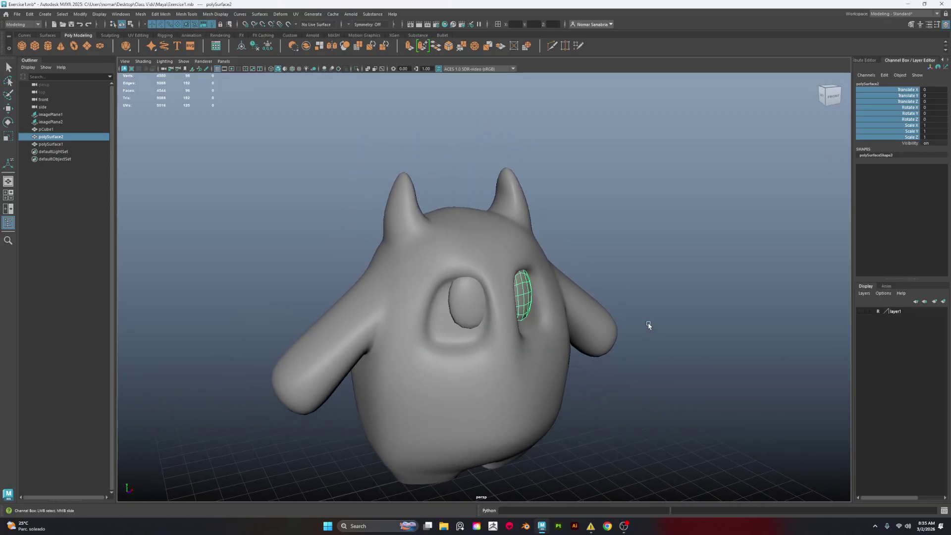
{"action": "middle_click_drag", "start_coordinate": [631, 376], "coordinate": [627, 315], "text": "alt"}
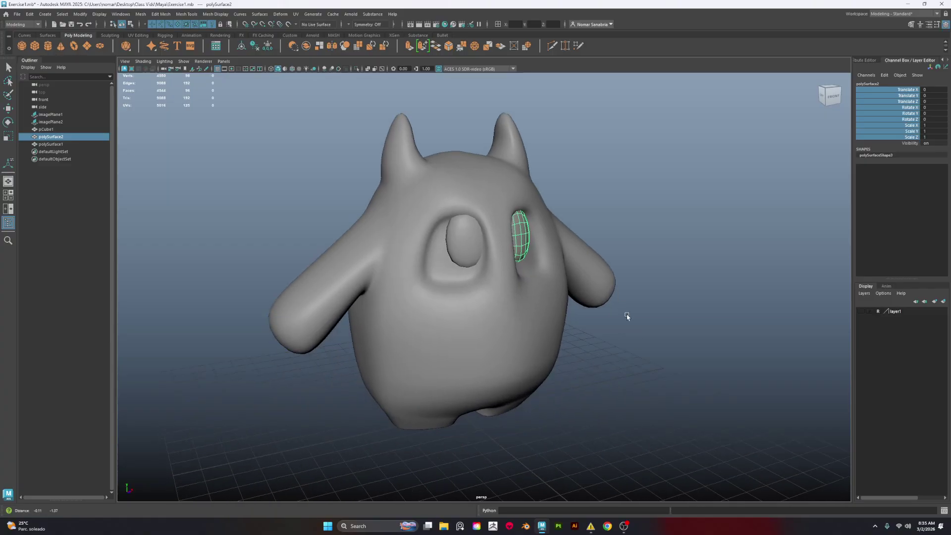
{"action": "scroll", "coordinate": [626, 316], "scroll_direction": "up", "scroll_amount": 2}
Step: Select the body with the Move tool and examine where its pivot sits between the feet
{"action": "left_click", "coordinate": [474, 355]}
{"action": "left_click_drag", "start_coordinate": [680, 385], "coordinate": [626, 351], "text": "alt"}
{"action": "key", "text": "w"}
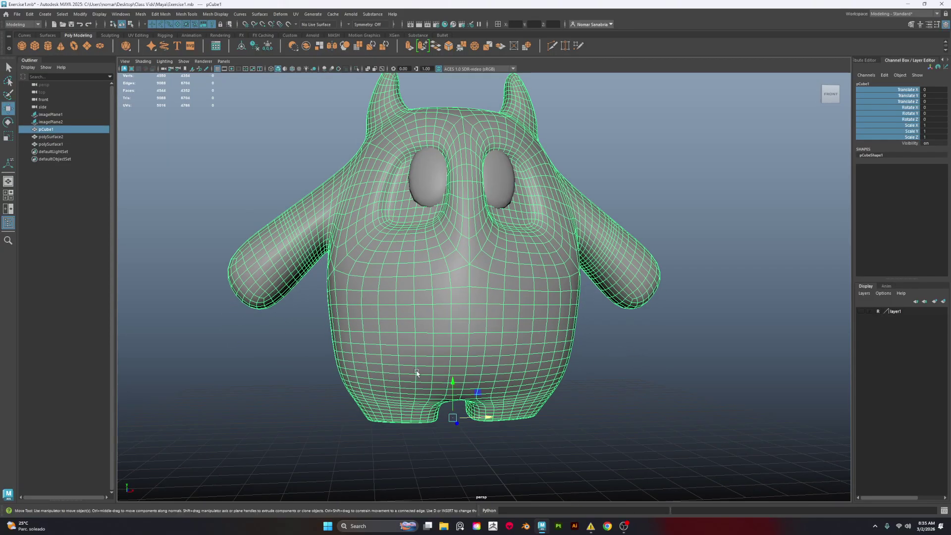
{"action": "left_click_drag", "start_coordinate": [504, 404], "coordinate": [547, 365], "text": "alt"}
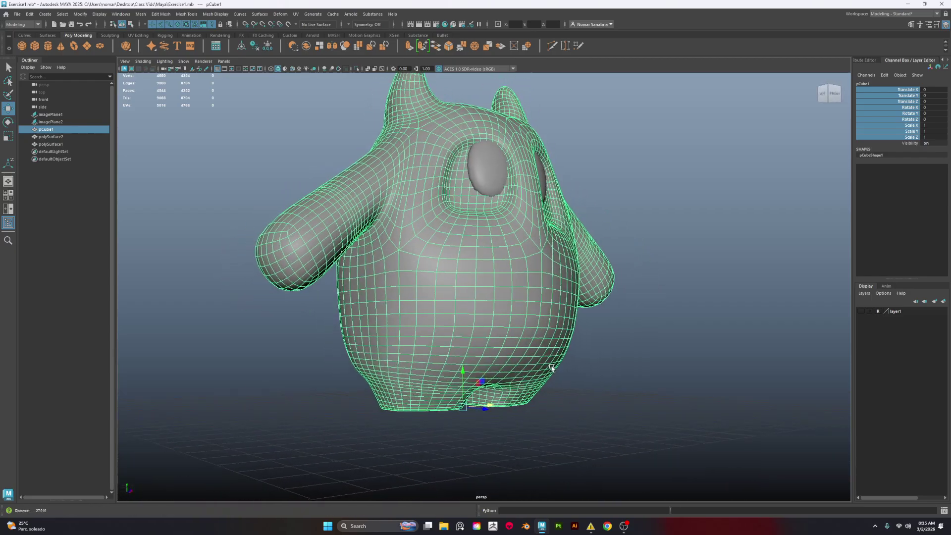
{"action": "left_click", "coordinate": [462, 414]}
{"action": "left_click", "coordinate": [453, 392]}
{"action": "left_click_drag", "start_coordinate": [576, 404], "coordinate": [528, 409], "text": "alt"}
{"action": "left_click_drag", "start_coordinate": [454, 310], "coordinate": [459, 325], "text": "alt"}
Step: Select the character's right eye to examine its centred pivot, then clear the selection
{"action": "left_click", "coordinate": [442, 260]}
{"action": "left_click_drag", "start_coordinate": [442, 260], "coordinate": [447, 284], "text": "alt"}
{"action": "key", "text": "ctrl+z"}
{"action": "left_click_drag", "start_coordinate": [455, 328], "coordinate": [485, 312], "text": "alt"}
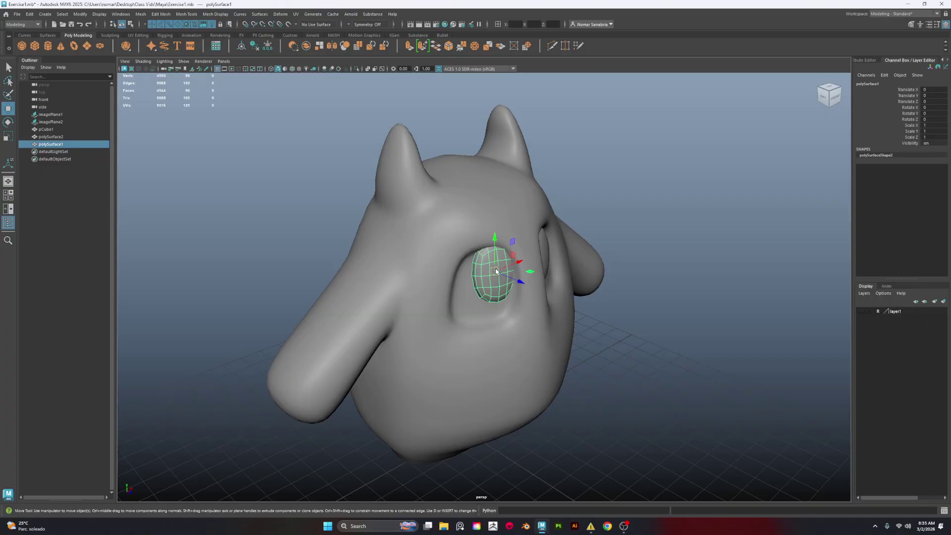
{"action": "left_click_drag", "start_coordinate": [496, 271], "coordinate": [644, 264]}
{"action": "left_click", "coordinate": [643, 263]}
{"action": "left_click_drag", "start_coordinate": [631, 322], "coordinate": [547, 300], "text": "alt"}
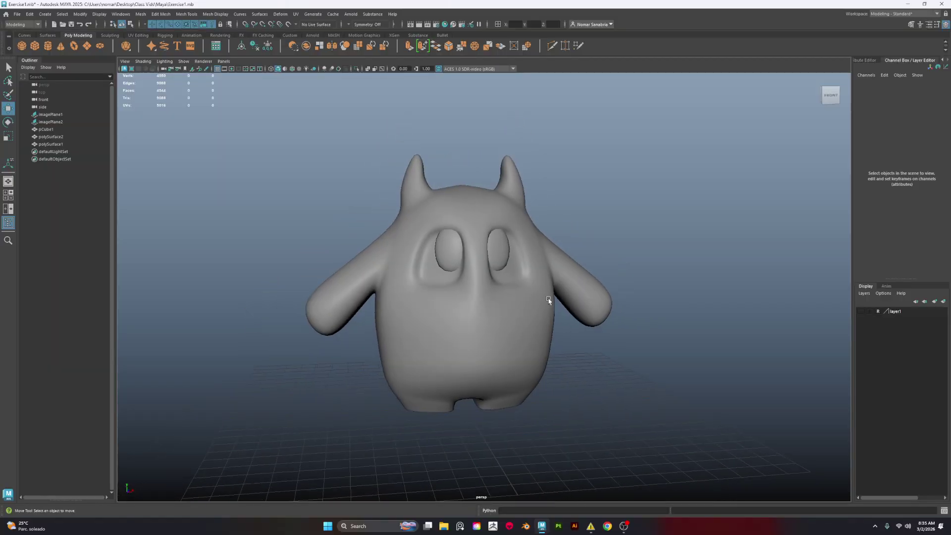
Step: Go through the body mesh and the two eye meshes one by one to review their object names
{"action": "left_click_drag", "start_coordinate": [452, 300], "coordinate": [486, 321], "text": "alt"}
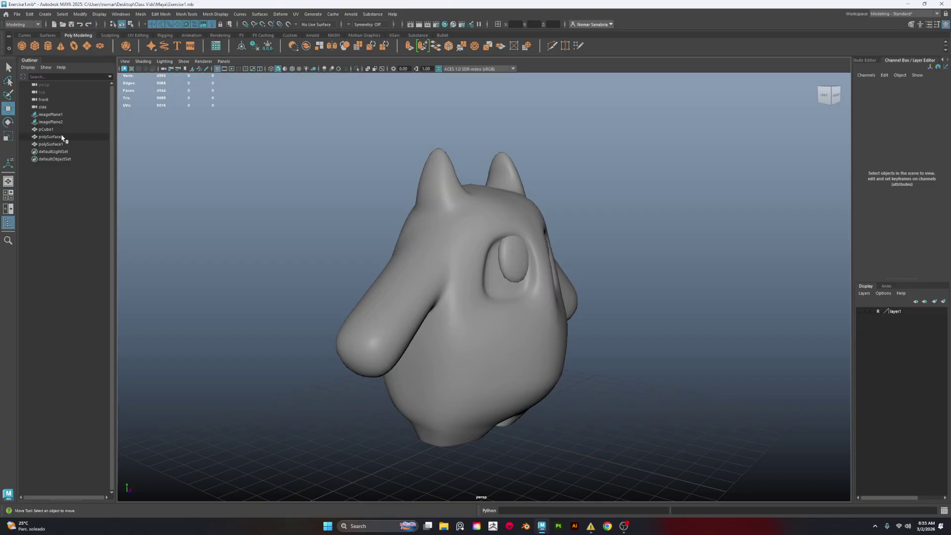
{"action": "left_click_drag", "start_coordinate": [389, 237], "coordinate": [403, 236], "text": "alt"}
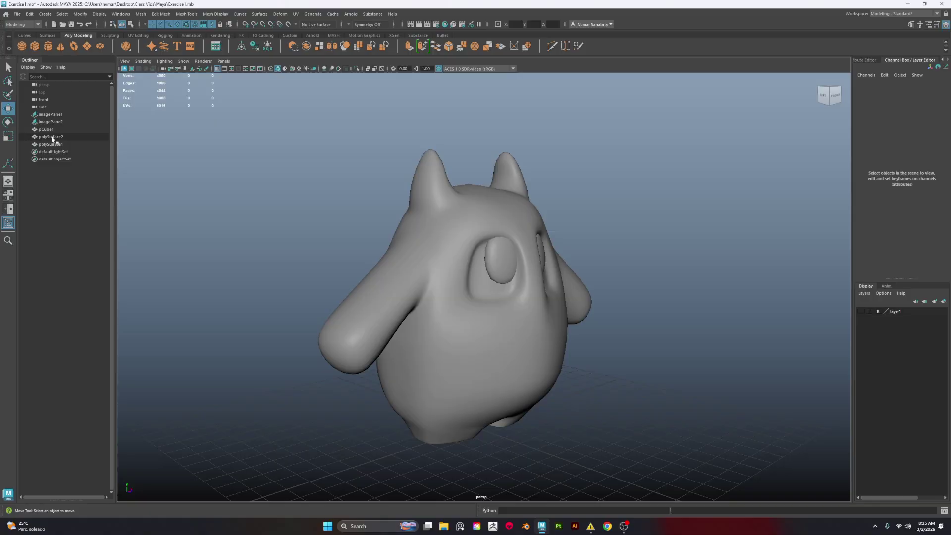
{"action": "left_click_drag", "start_coordinate": [331, 238], "coordinate": [345, 243], "text": "alt"}
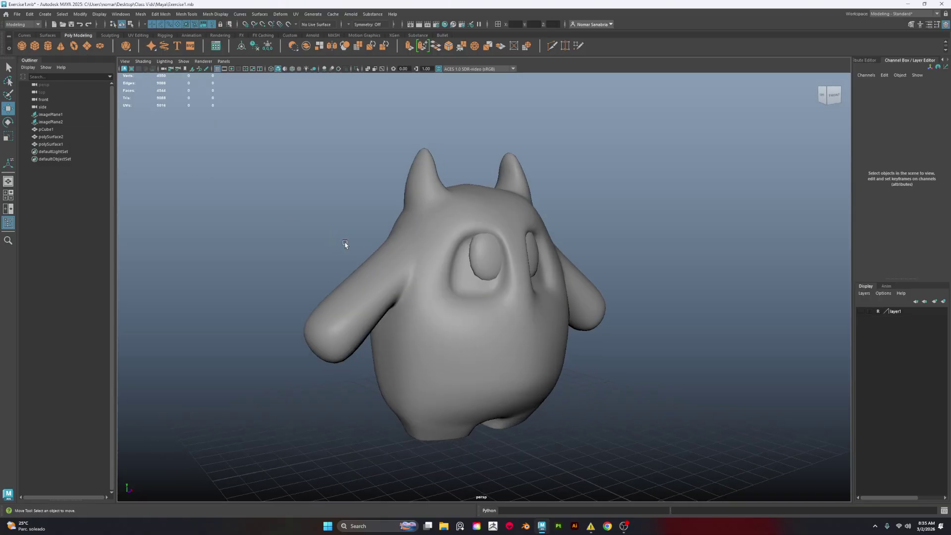
{"action": "left_click", "coordinate": [49, 130]}
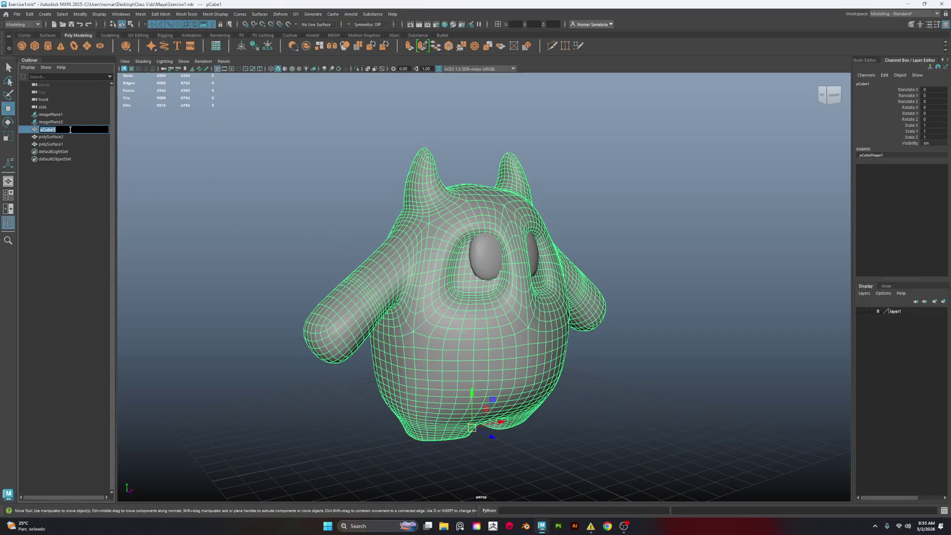
{"action": "left_click", "coordinate": [69, 137]}
{"action": "left_click", "coordinate": [70, 144]}
{"action": "left_click", "coordinate": [68, 130]}
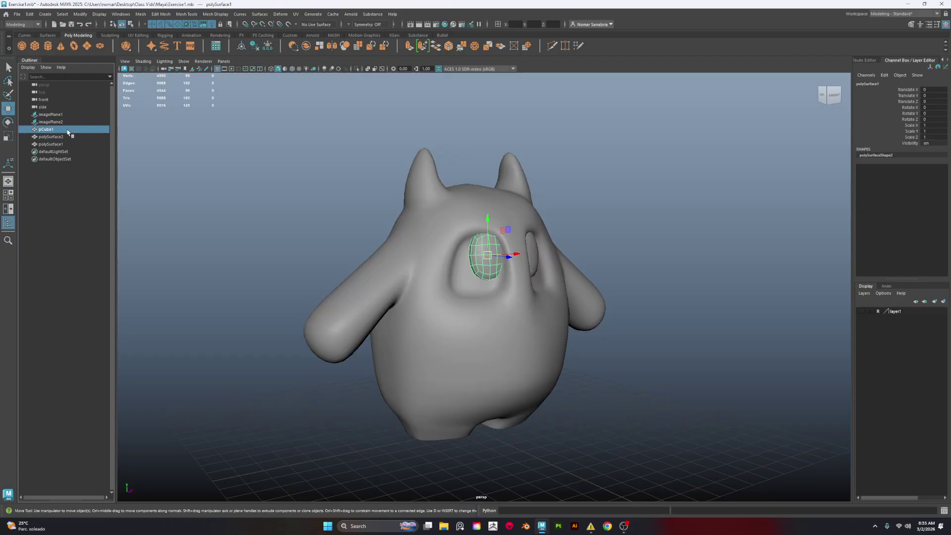
Step: Rename the body mesh pCube1 as LilGuy_geo
{"action": "double_click", "coordinate": [64, 131]}
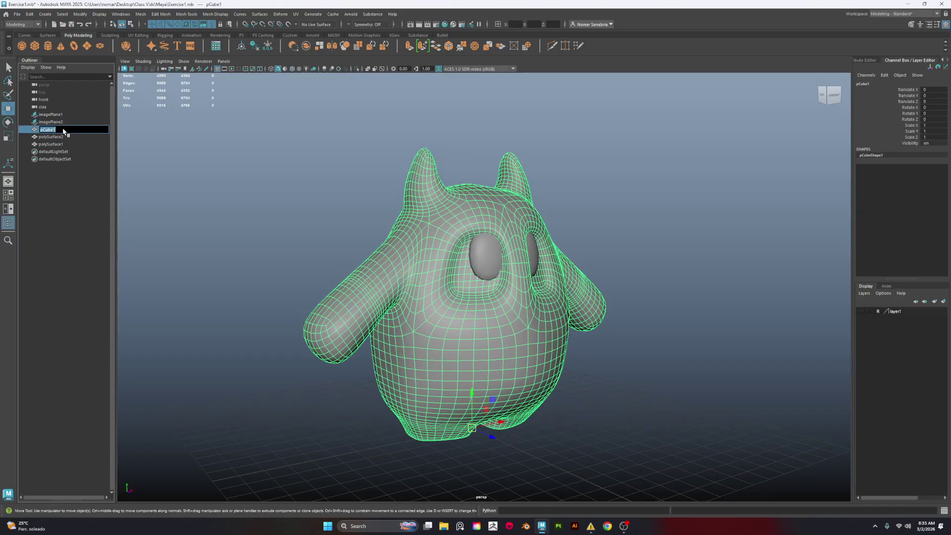
{"action": "key", "text": "Right"}
{"action": "key", "text": "Home"}
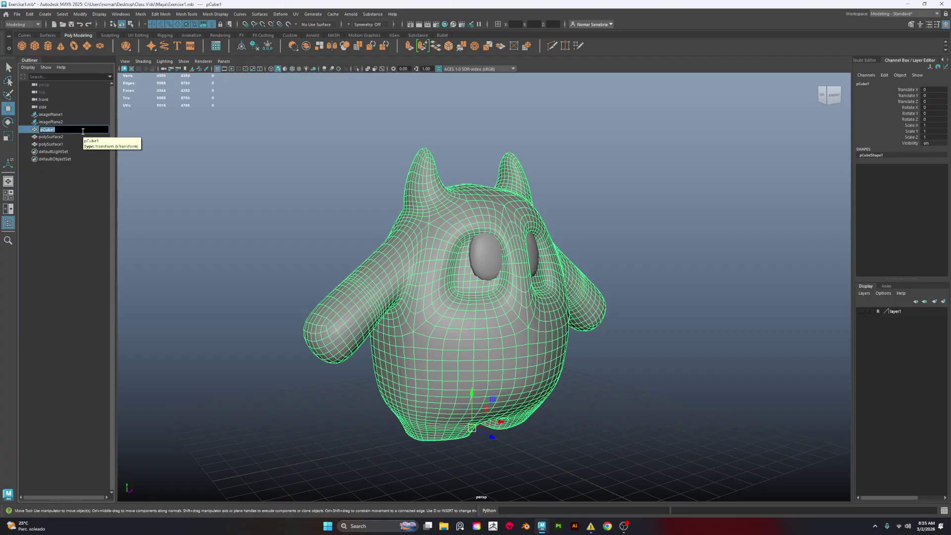
{"action": "type", "text": "Cre"}
{"action": "type", "text": "g"}
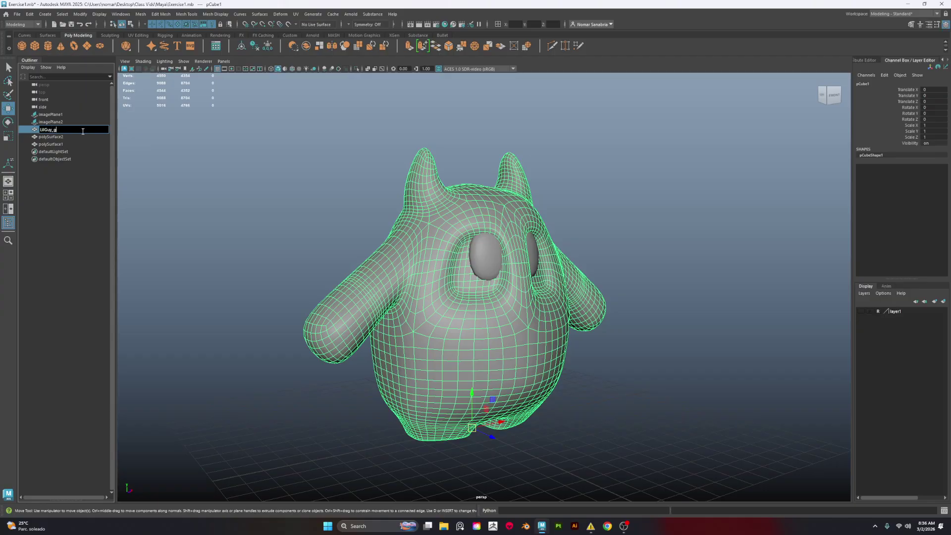
{"action": "key", "text": "Return"}
Step: Rename the character's left eye, polySurface2, as Eye_L_geo
{"action": "double_click", "coordinate": [68, 137]}
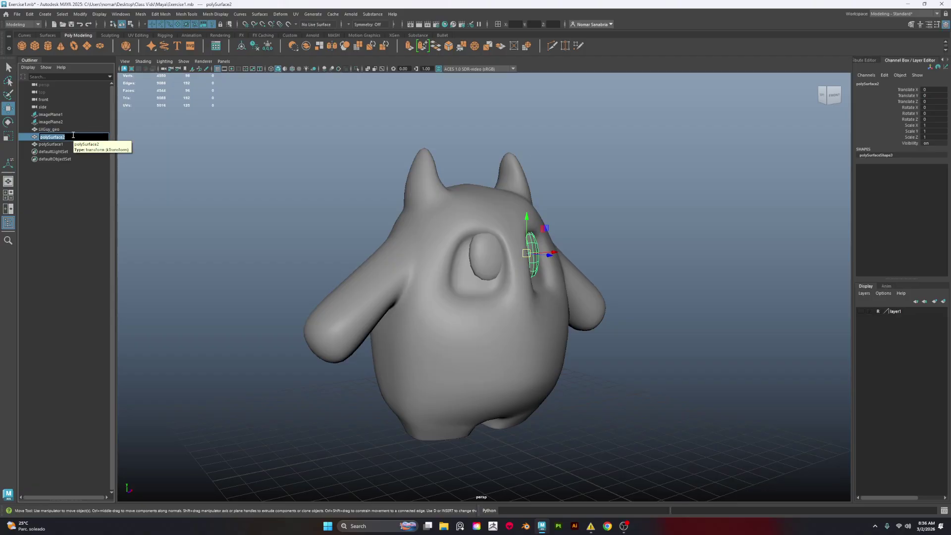
{"action": "type", "text": "Eye_"}
{"action": "left_click_drag", "start_coordinate": [641, 306], "coordinate": [452, 295], "text": "alt"}
{"action": "left_click_drag", "start_coordinate": [281, 251], "coordinate": [481, 240], "text": "alt"}
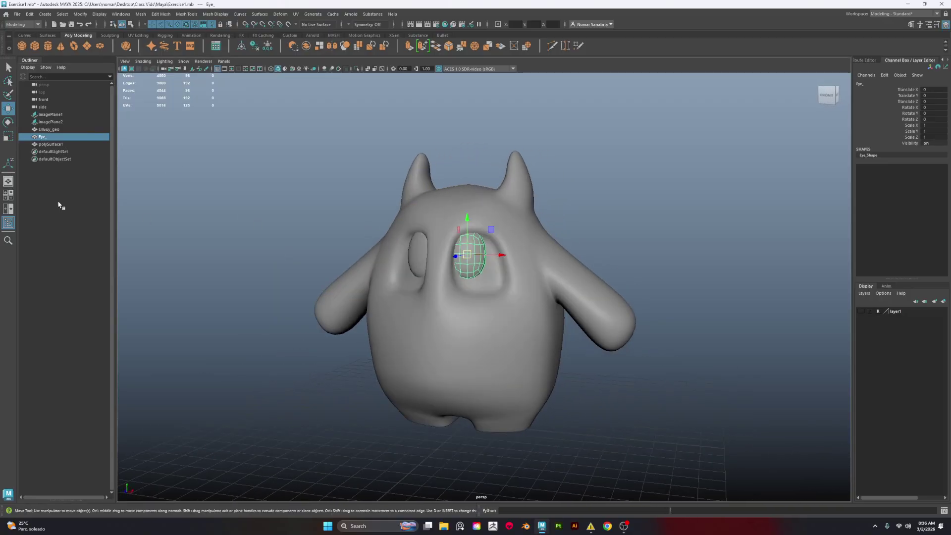
{"action": "double_click", "coordinate": [44, 137]}
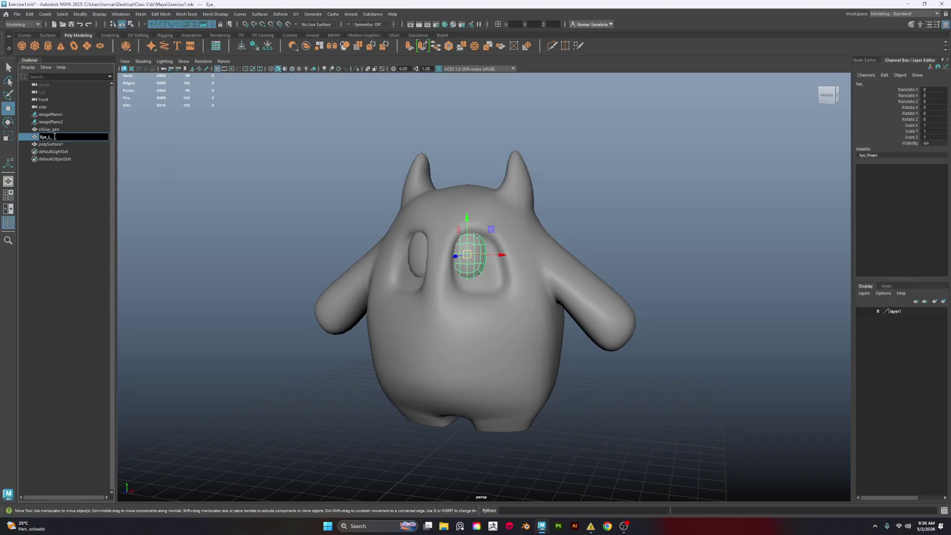
{"action": "type", "text": "L_geo"}
{"action": "key", "text": "Return"}
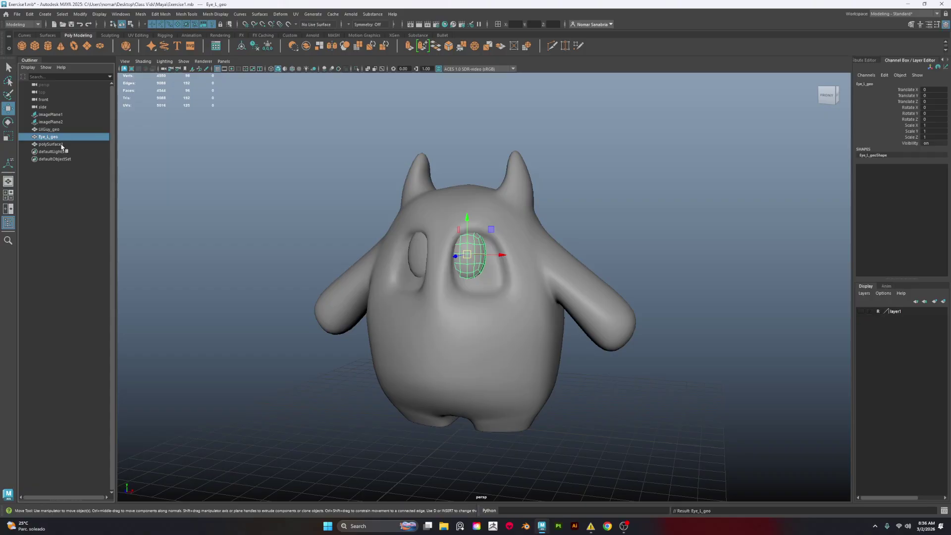
Step: Rename the character's right eye, polySurface1, as Eye_R_geo
{"action": "double_click", "coordinate": [67, 145]}
{"action": "type", "text": "Eye_R"}
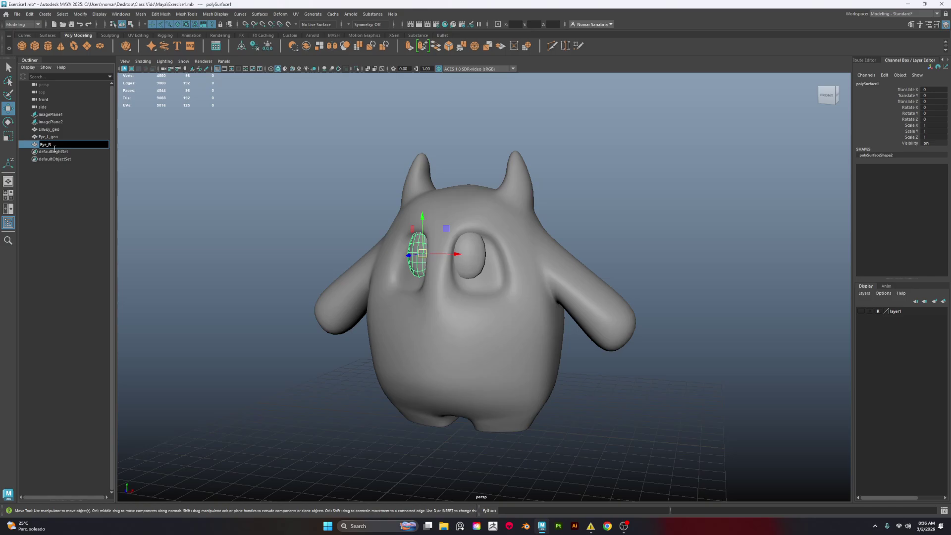
{"action": "left_click_drag", "start_coordinate": [165, 210], "coordinate": [200, 209], "text": "alt"}
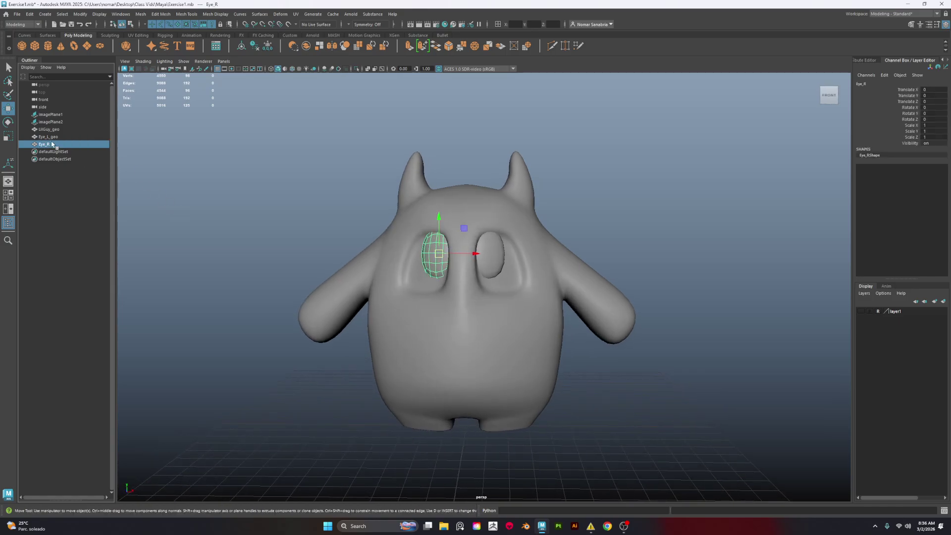
{"action": "double_click", "coordinate": [57, 145]}
{"action": "left_click", "coordinate": [57, 145]}
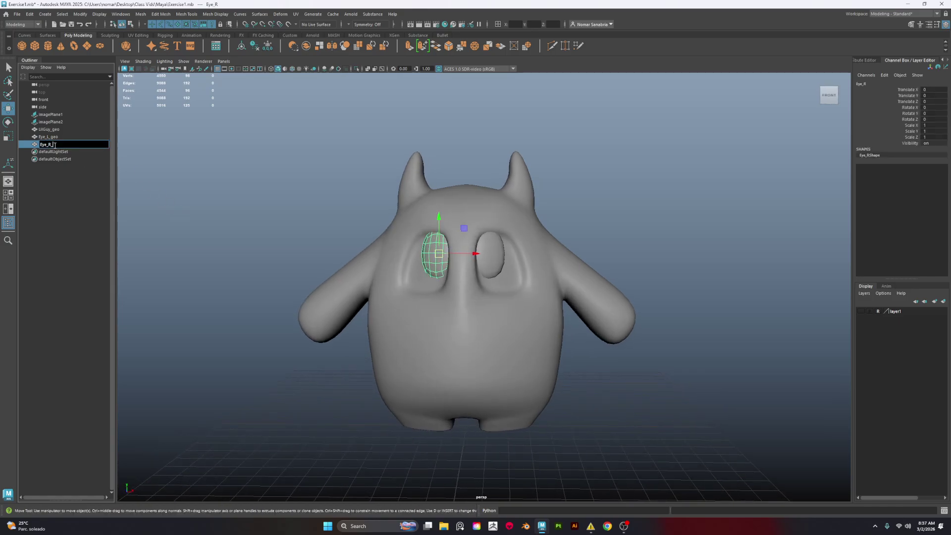
{"action": "key", "text": "Return"}
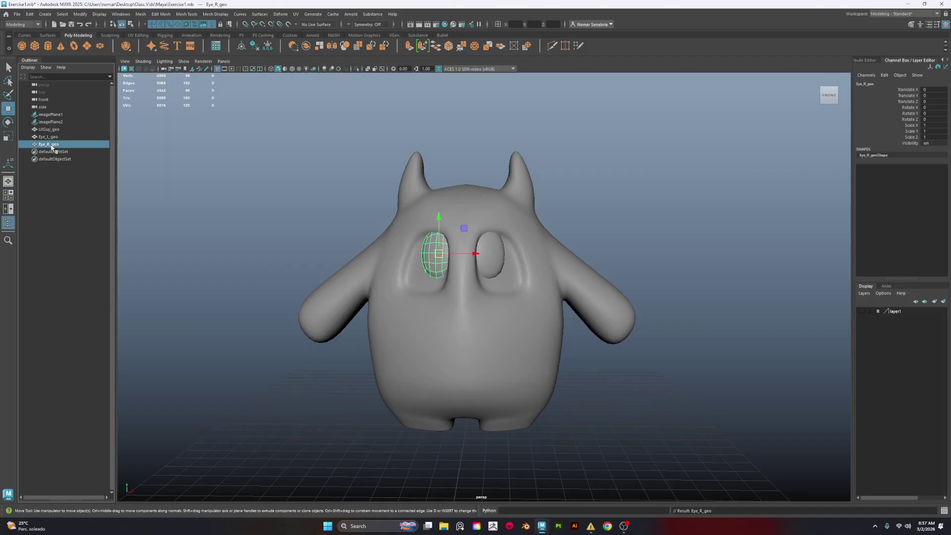
Step: Select the LilGuy_geo body and inspect its wireframe and pivot from several angles
{"action": "left_click_drag", "start_coordinate": [576, 349], "coordinate": [599, 346], "text": "alt"}
{"action": "left_click", "coordinate": [508, 335]}
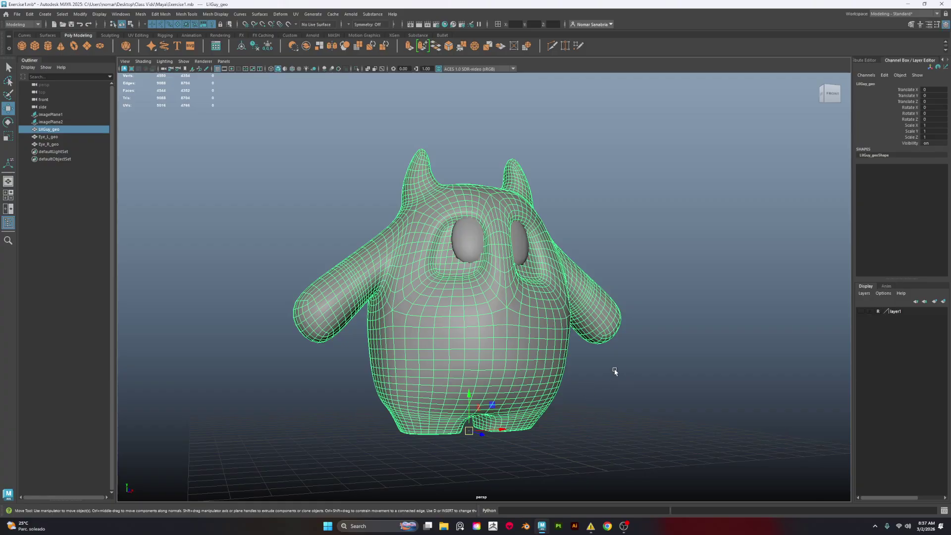
{"action": "left_click_drag", "start_coordinate": [616, 373], "coordinate": [544, 389], "text": "alt"}
{"action": "left_click_drag", "start_coordinate": [628, 301], "coordinate": [468, 355], "text": "alt"}
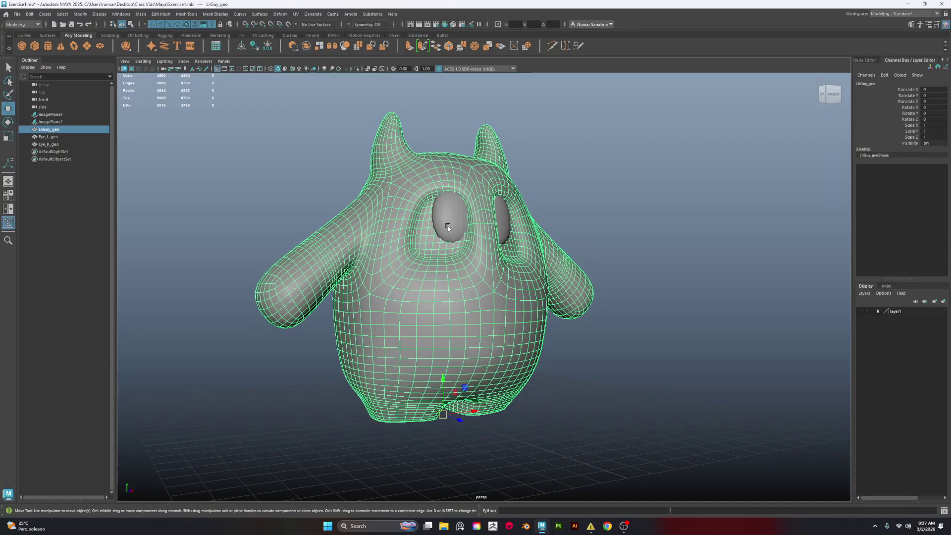
{"action": "left_click_drag", "start_coordinate": [660, 272], "coordinate": [506, 237], "text": "alt"}
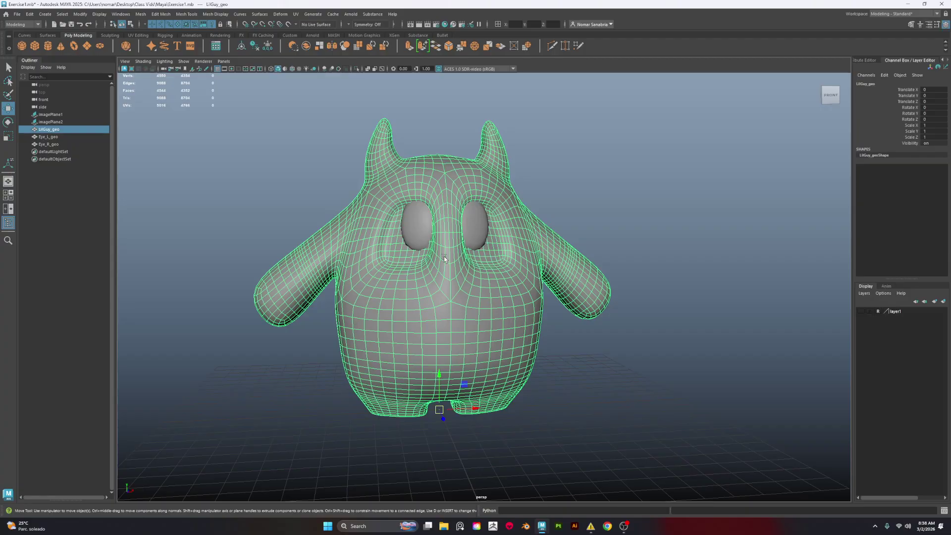
Step: Tear off the UV menu as a floating palette and place it beside the character
{"action": "left_click_drag", "start_coordinate": [465, 334], "coordinate": [382, 293], "text": "alt"}
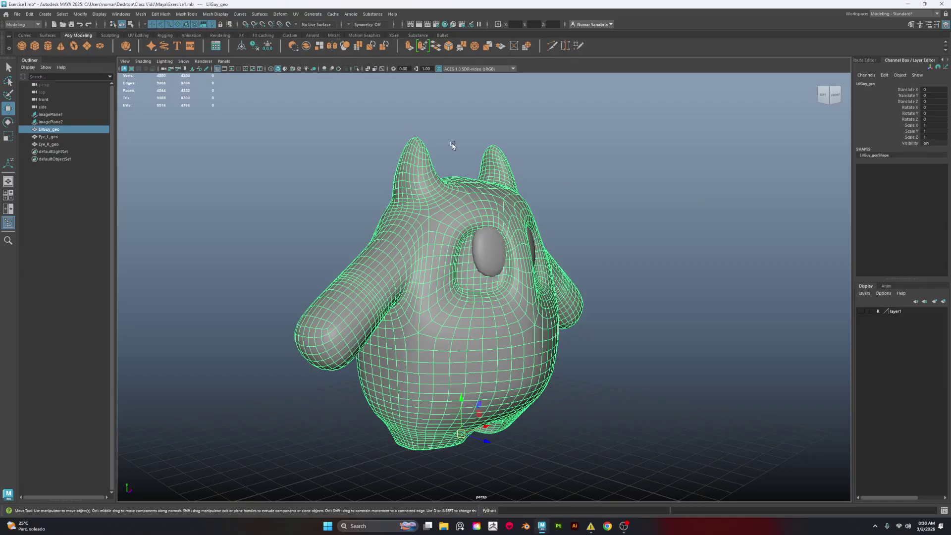
{"action": "left_click", "coordinate": [295, 14]}
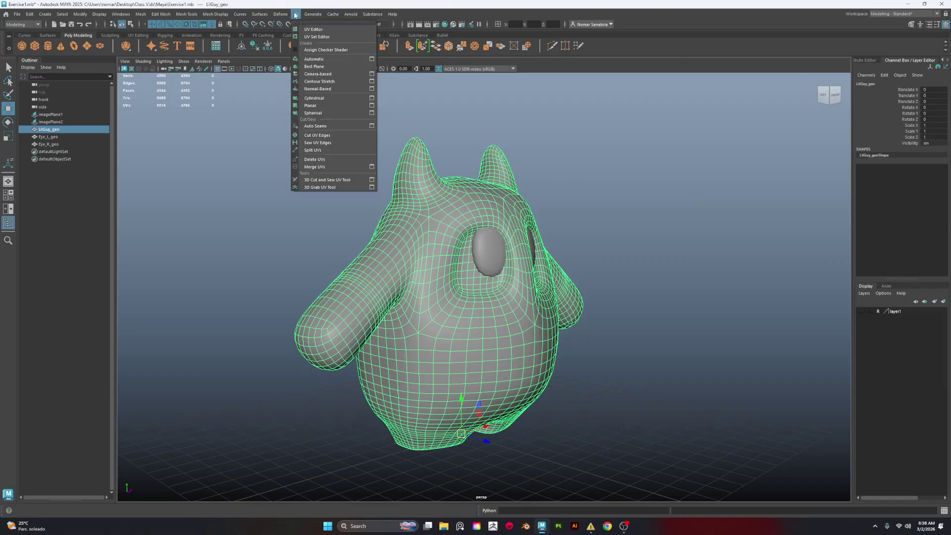
{"action": "left_click", "coordinate": [309, 15]}
{"action": "mouse_move", "coordinate": [296, 14]}
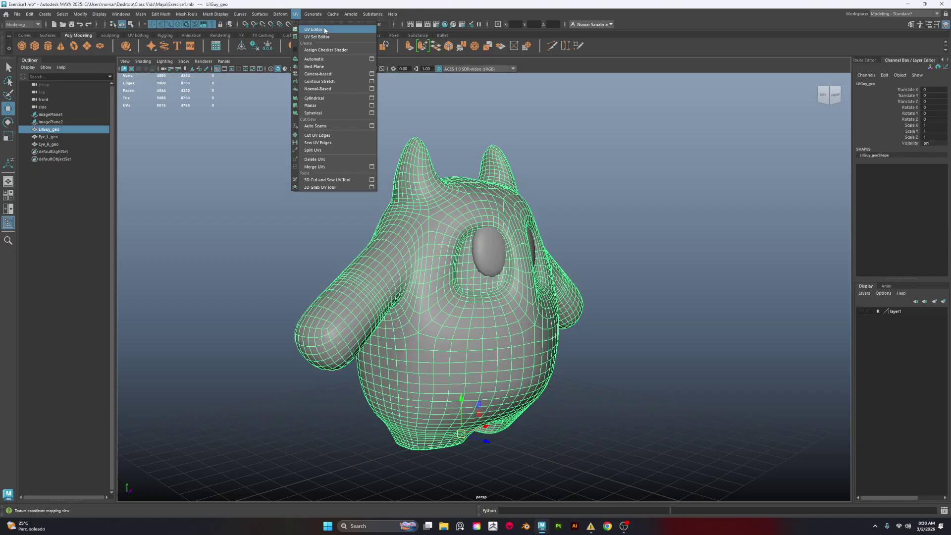
{"action": "left_click", "coordinate": [317, 13]}
{"action": "left_click_drag", "start_coordinate": [317, 13], "coordinate": [183, 139]}
{"action": "left_click_drag", "start_coordinate": [588, 204], "coordinate": [558, 206], "text": "alt"}
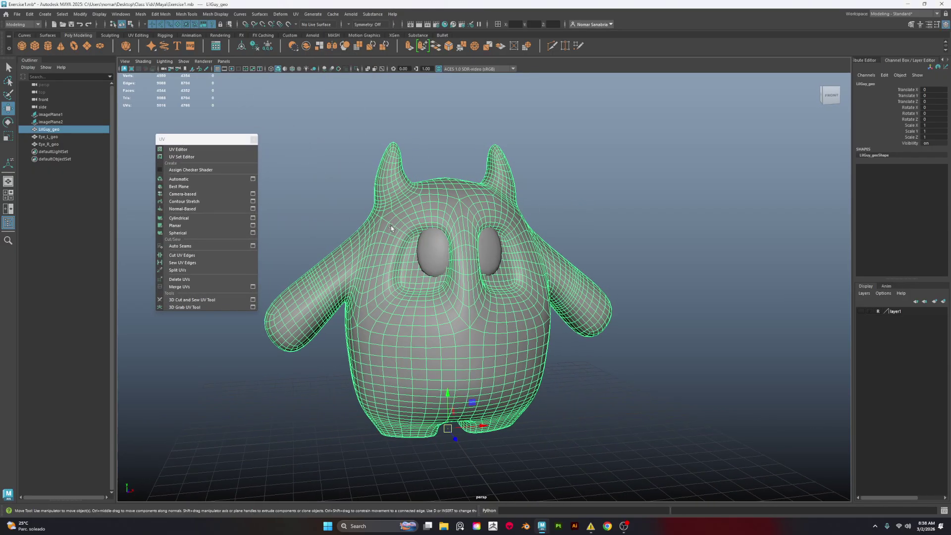
Step: Select the body and both eye meshes, open the UV Editor, and place it beside the character
{"action": "left_click_drag", "start_coordinate": [404, 221], "coordinate": [536, 276]}
{"action": "left_click_drag", "start_coordinate": [325, 149], "coordinate": [701, 444]}
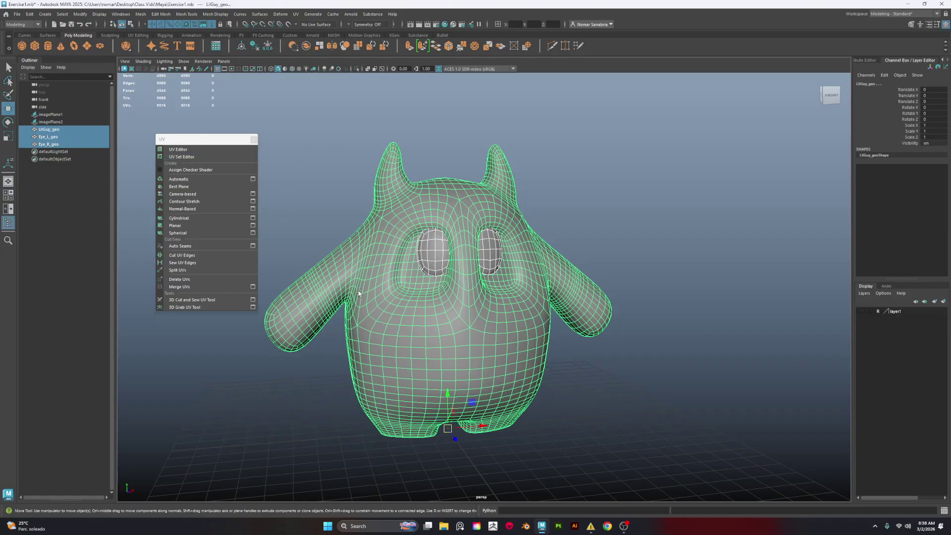
{"action": "left_click", "coordinate": [178, 149]}
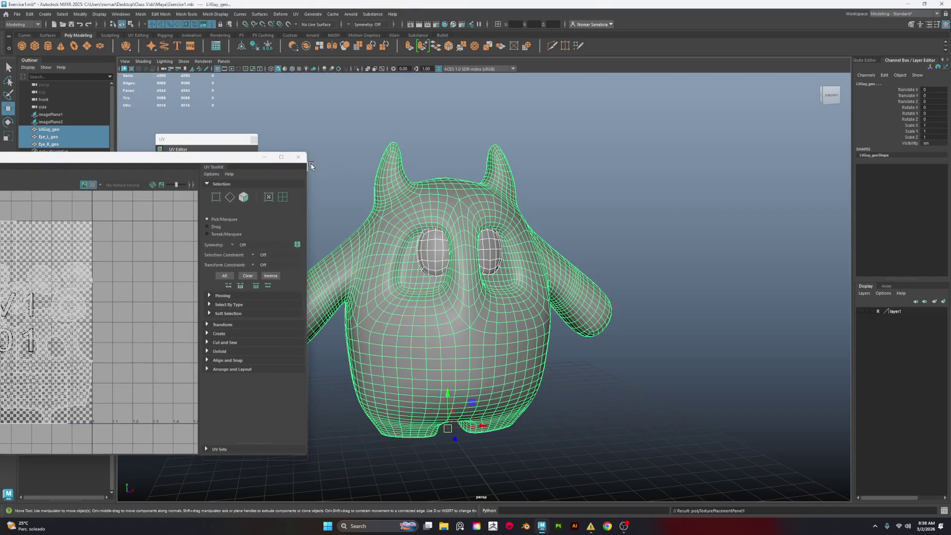
{"action": "left_click_drag", "start_coordinate": [138, 167], "coordinate": [831, 130]}
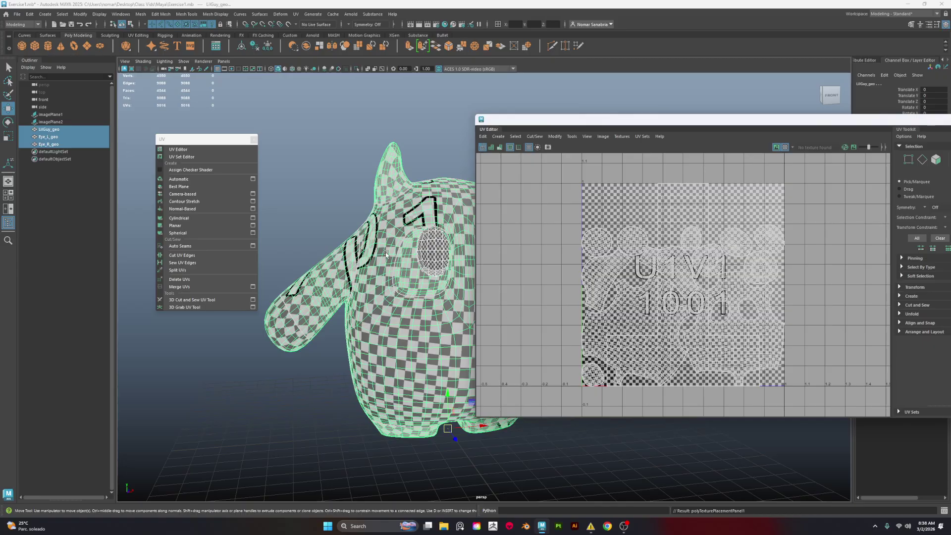
{"action": "left_click_drag", "start_coordinate": [433, 339], "coordinate": [412, 333], "text": "alt"}
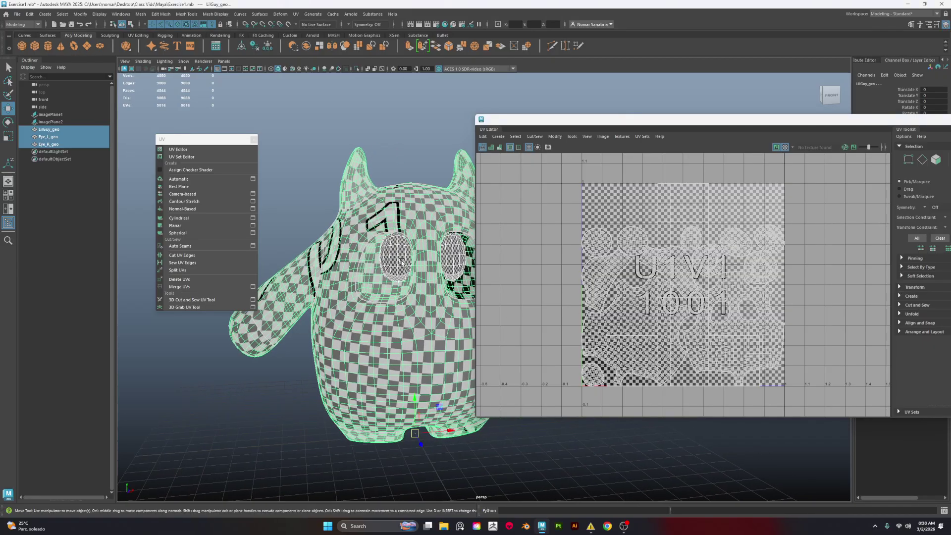
Step: Select the Eye_R_geo mesh and turn off the checker map display in the UV Editor
{"action": "left_click", "coordinate": [404, 266]}
{"action": "left_click_drag", "start_coordinate": [417, 286], "coordinate": [431, 284], "text": "alt"}
{"action": "scroll", "coordinate": [431, 313], "scroll_direction": "up", "scroll_amount": 5}
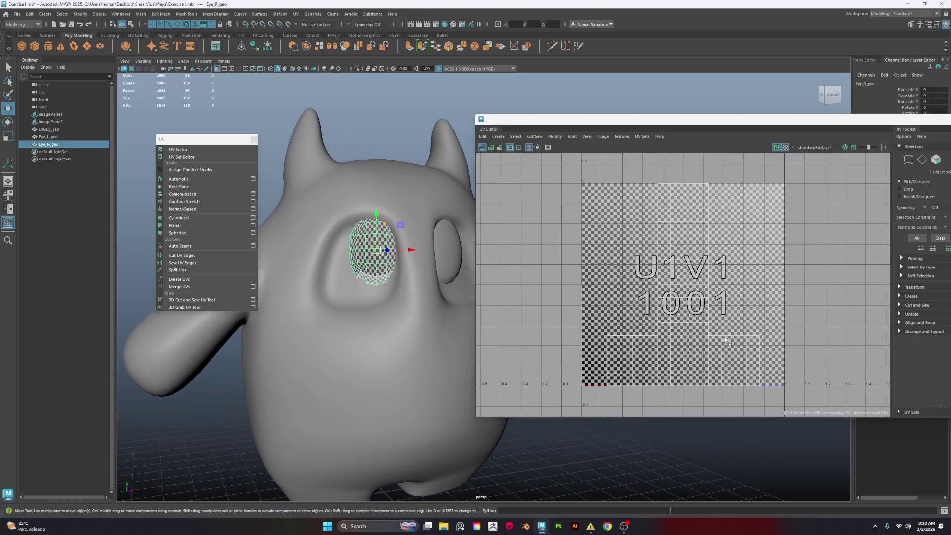
{"action": "left_click", "coordinate": [786, 147]}
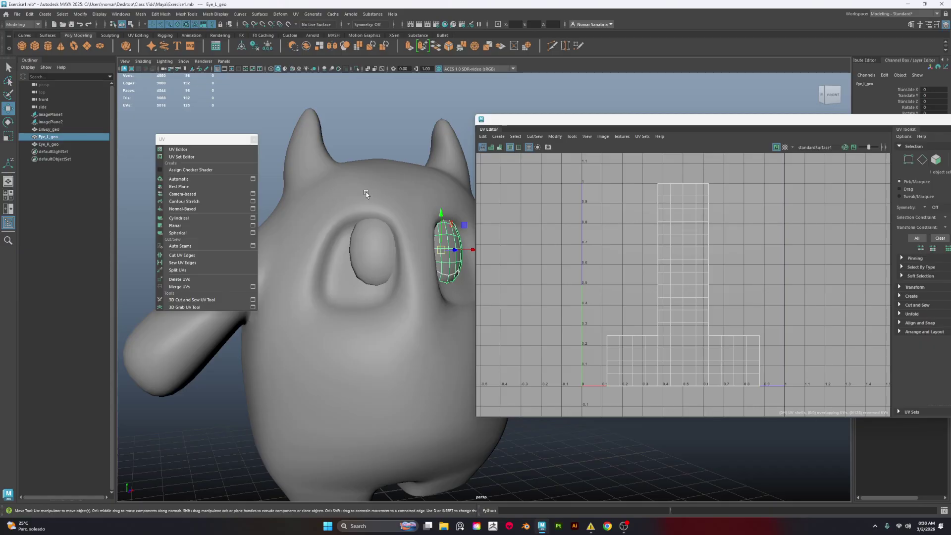
Step: Select the LilGuy_geo body and examine its UV shells and the matching seams on the arms, horns and feet
{"action": "left_click", "coordinate": [402, 294]}
{"action": "scroll", "coordinate": [716, 323], "scroll_direction": "down", "scroll_amount": 1}
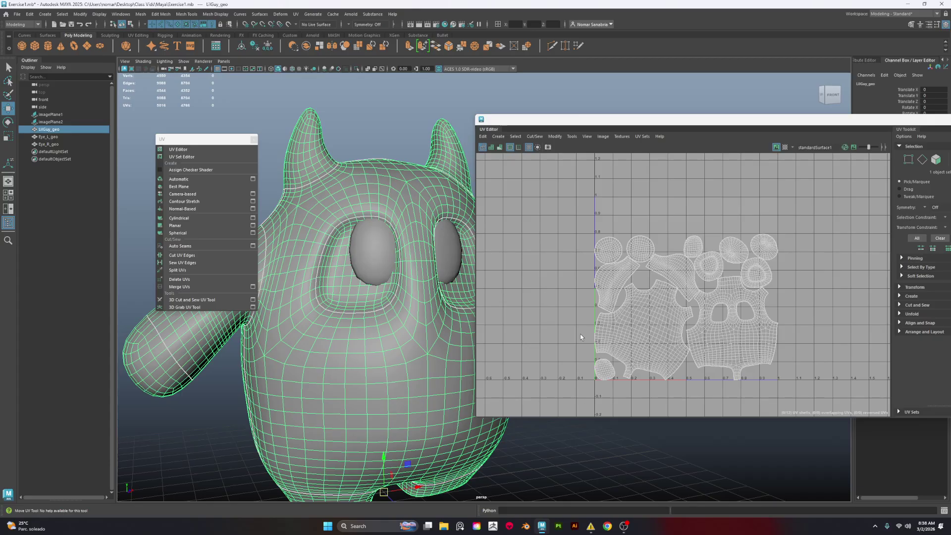
{"action": "scroll", "coordinate": [669, 340], "scroll_direction": "down", "scroll_amount": 2}
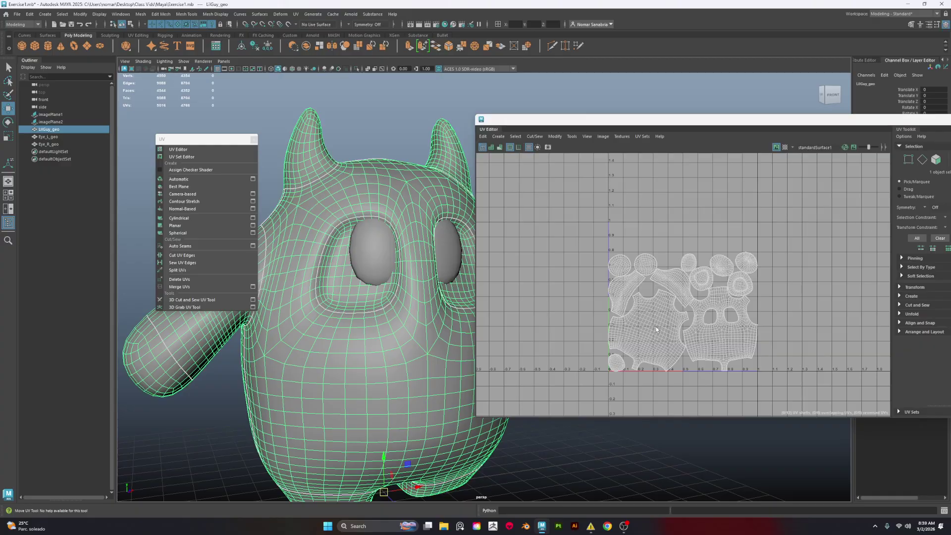
{"action": "left_click_drag", "start_coordinate": [399, 328], "coordinate": [396, 320], "text": "alt"}
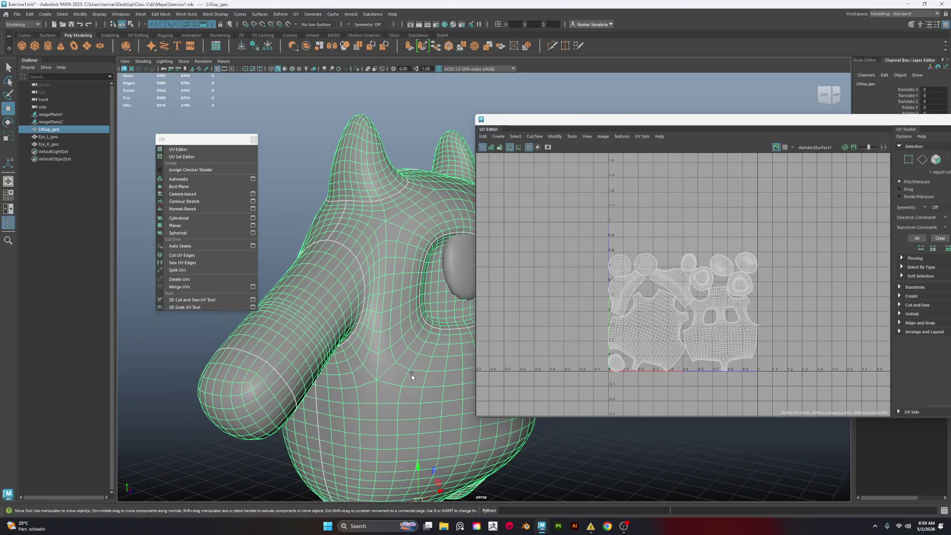
{"action": "left_click_drag", "start_coordinate": [416, 399], "coordinate": [398, 364], "text": "alt"}
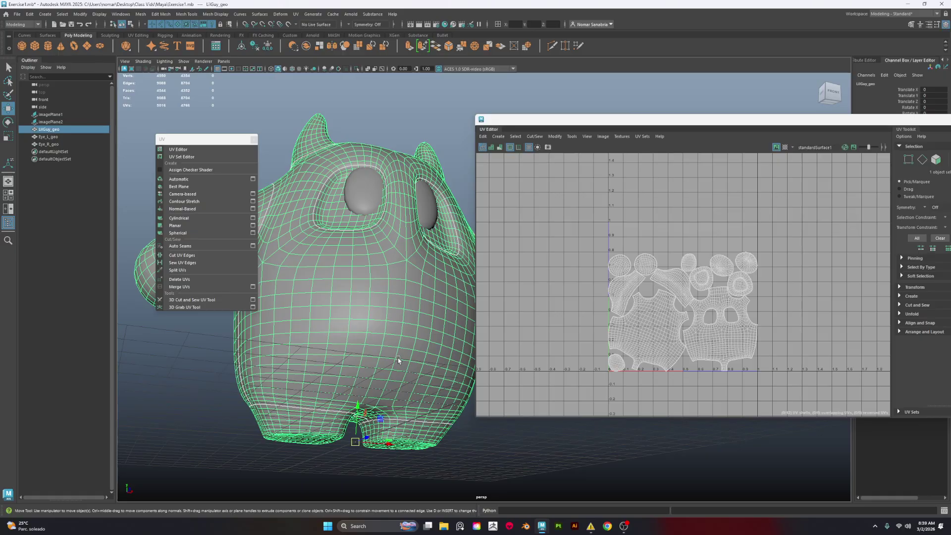
{"action": "left_click_drag", "start_coordinate": [388, 296], "coordinate": [394, 266], "text": "alt"}
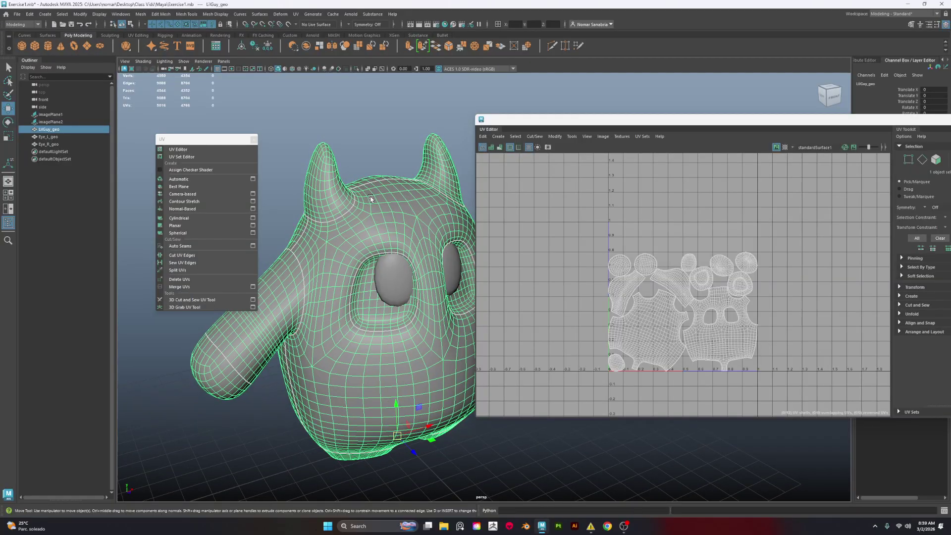
{"action": "left_click_drag", "start_coordinate": [375, 297], "coordinate": [374, 307], "text": "alt"}
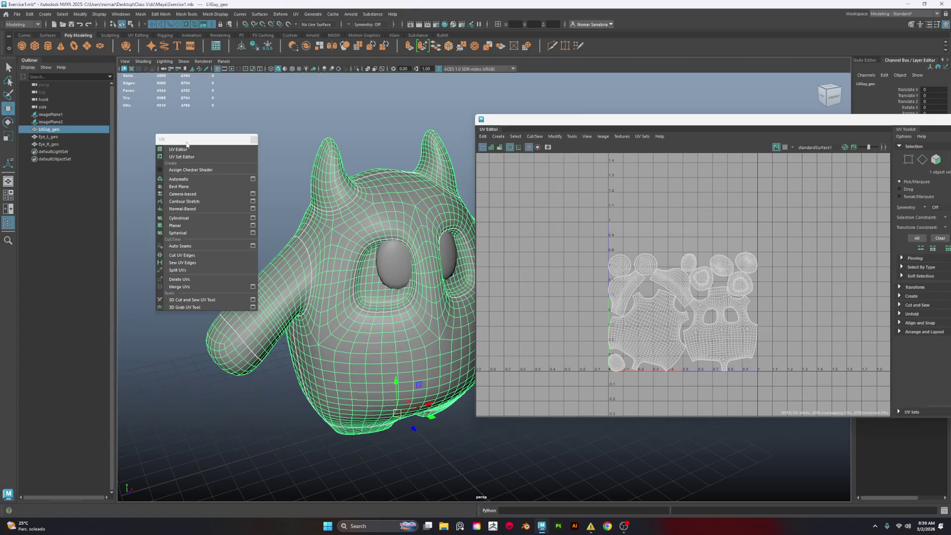
Step: Delete the existing UVs of the LilGuy_geo body and of both eye meshes
{"action": "left_click_drag", "start_coordinate": [187, 143], "coordinate": [166, 134]}
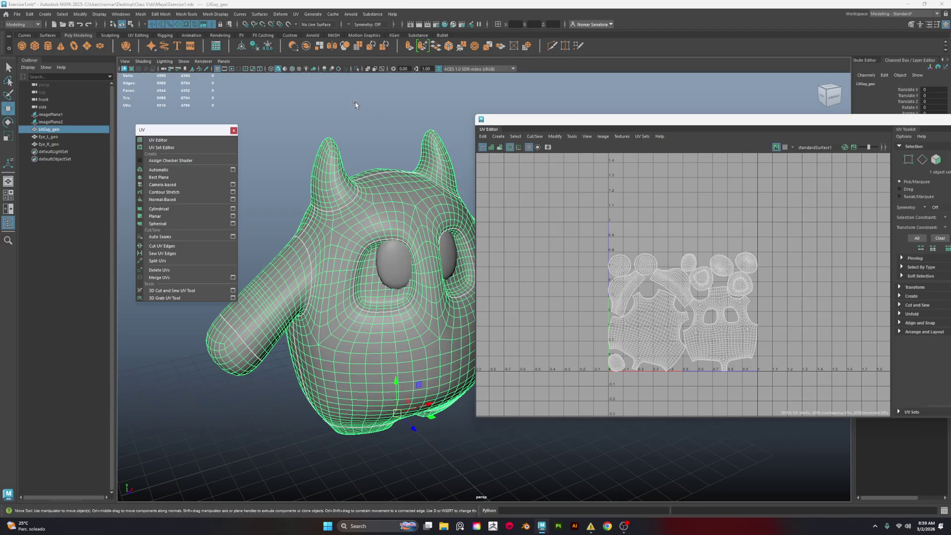
{"action": "left_click_drag", "start_coordinate": [189, 133], "coordinate": [179, 103]}
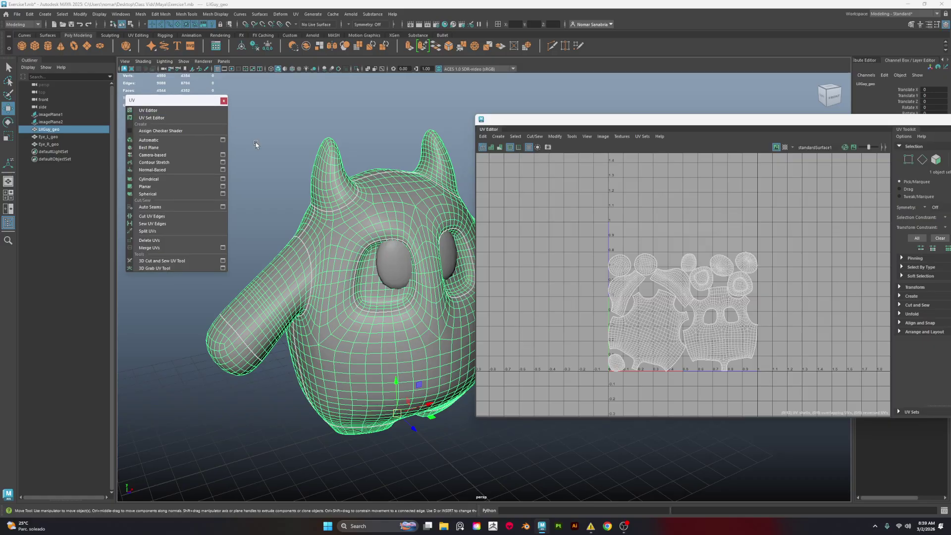
{"action": "left_click", "coordinate": [150, 240]}
{"action": "left_click", "coordinate": [395, 273]}
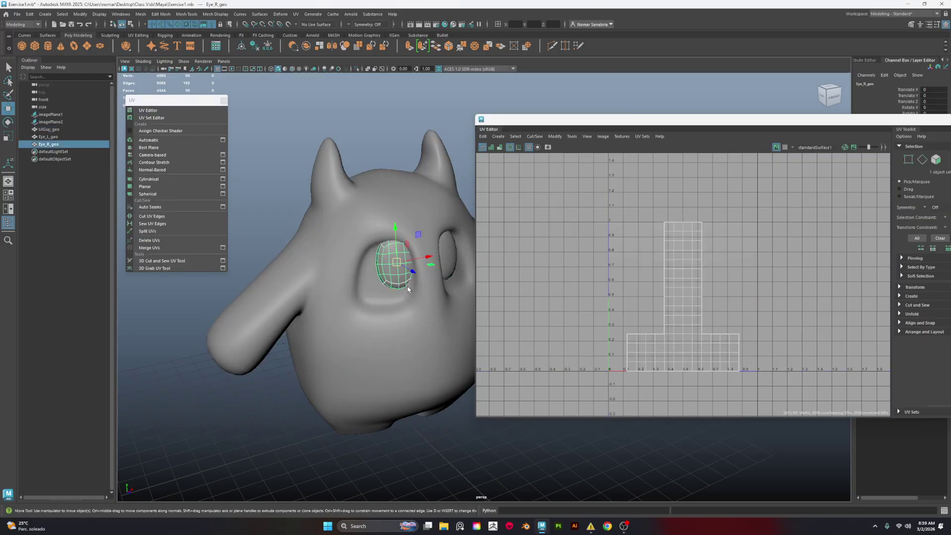
{"action": "left_click", "coordinate": [450, 255], "text": "shift"}
{"action": "left_click", "coordinate": [181, 241]}
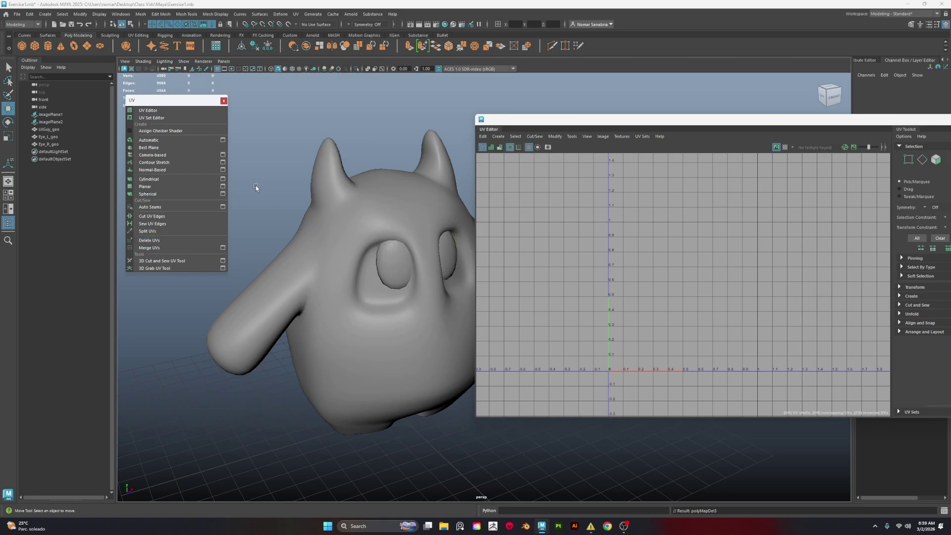
Step: Select the body and both eyes together and delete their construction history
{"action": "left_click_drag", "start_coordinate": [254, 182], "coordinate": [484, 445]}
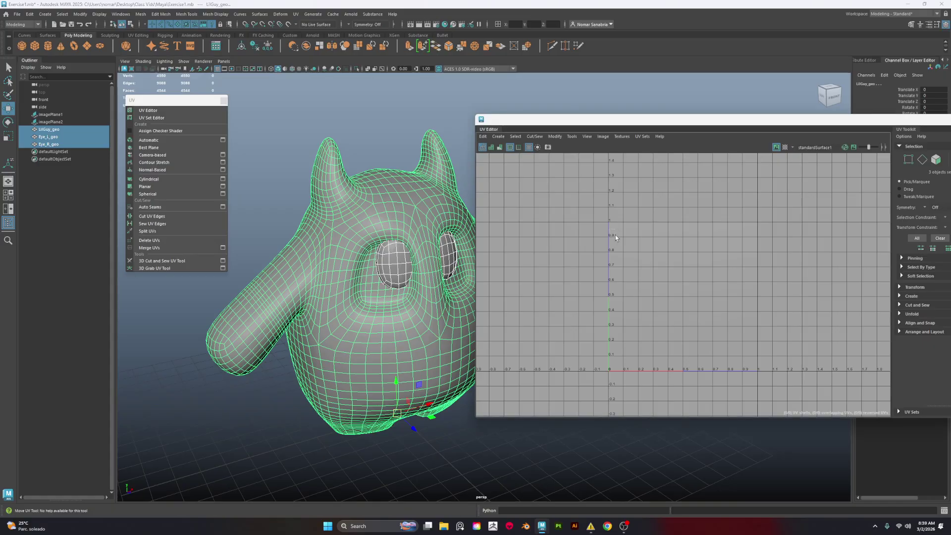
{"action": "left_click_drag", "start_coordinate": [772, 362], "coordinate": [752, 358]}
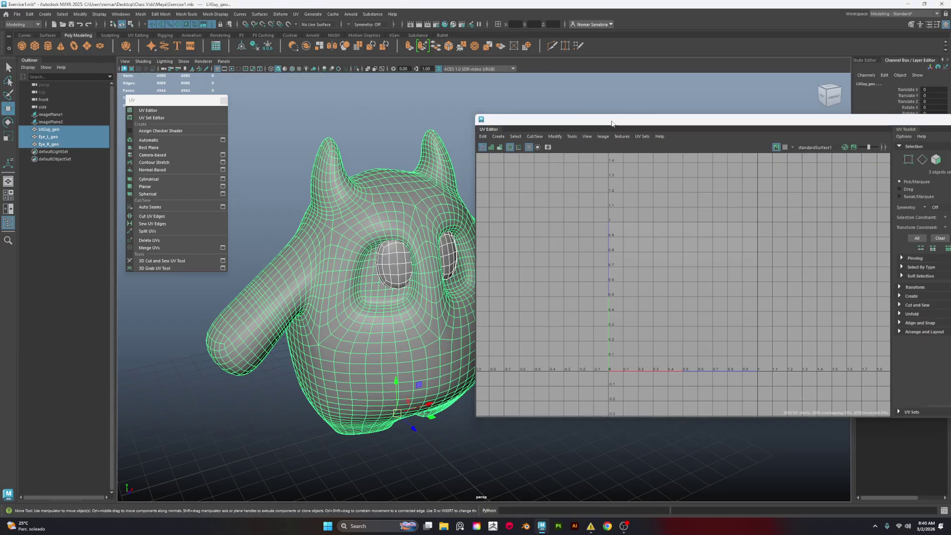
{"action": "left_click_drag", "start_coordinate": [643, 119], "coordinate": [568, 265]}
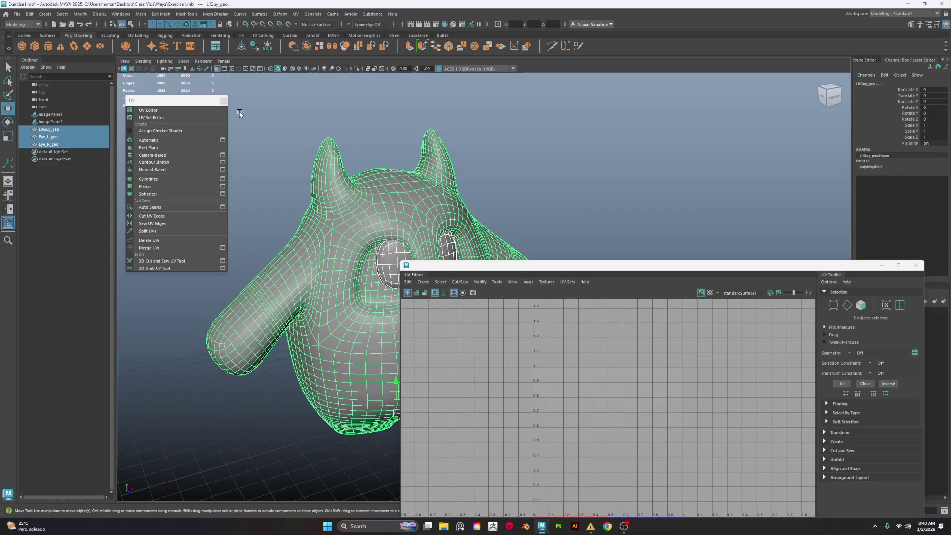
{"action": "key", "text": "alt+shift+d"}
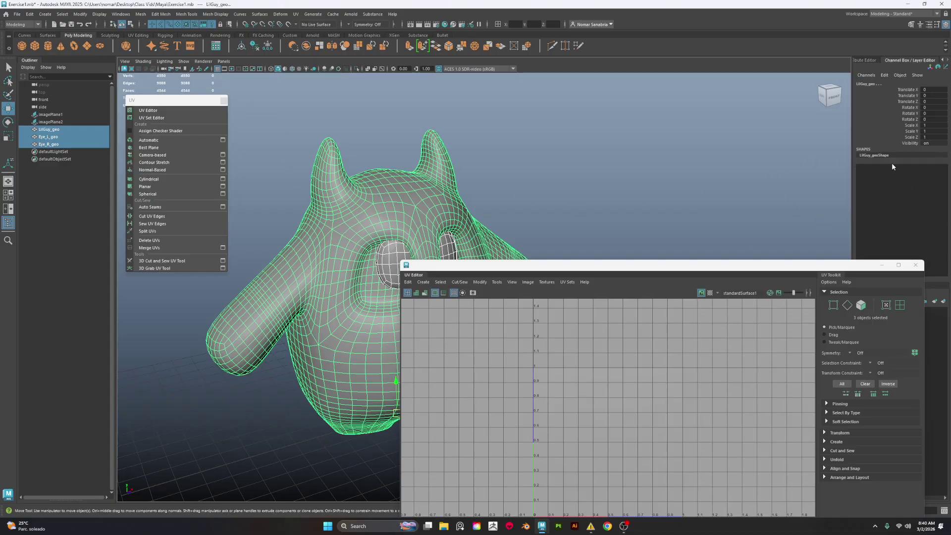
Step: Rearrange the workspace with a smaller UV Editor and the UV palette on opposite sides of the character
{"action": "left_click_drag", "start_coordinate": [438, 269], "coordinate": [550, 113]}
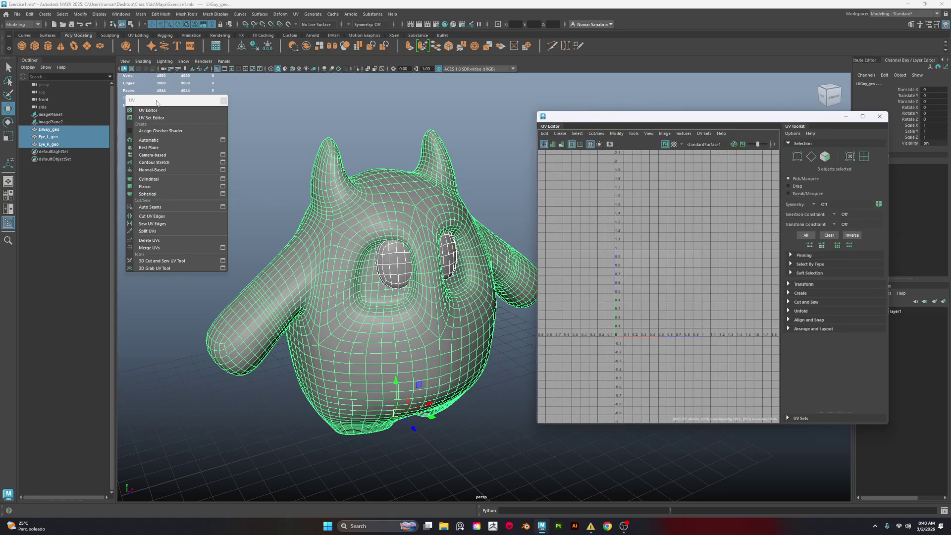
{"action": "left_click_drag", "start_coordinate": [160, 100], "coordinate": [148, 122]}
{"action": "left_click_drag", "start_coordinate": [488, 212], "coordinate": [503, 229], "text": "alt"}
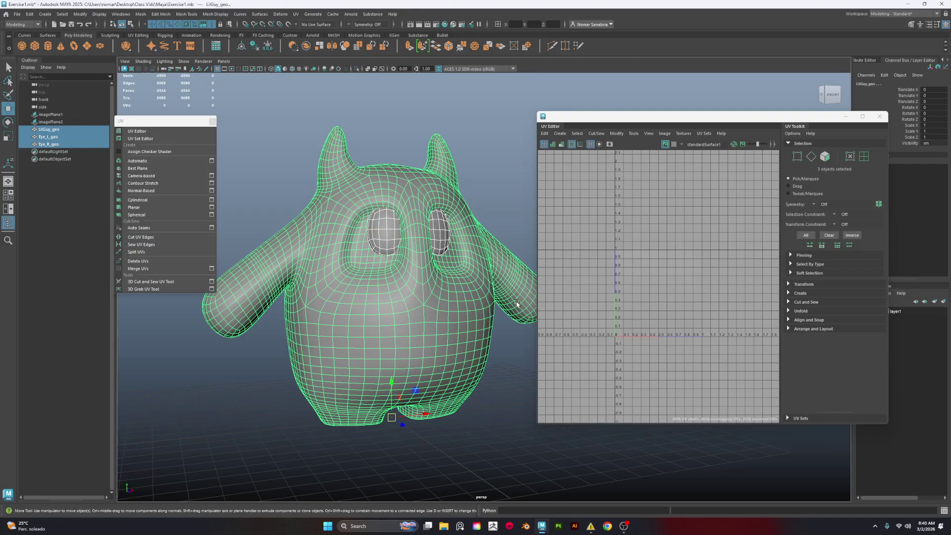
Step: Select only the LilGuy_geo body and examine its wireframe alongside the 0 to 1 area of the UV grid
{"action": "left_click_drag", "start_coordinate": [446, 285], "coordinate": [416, 297], "text": "alt"}
{"action": "left_click", "coordinate": [416, 296]}
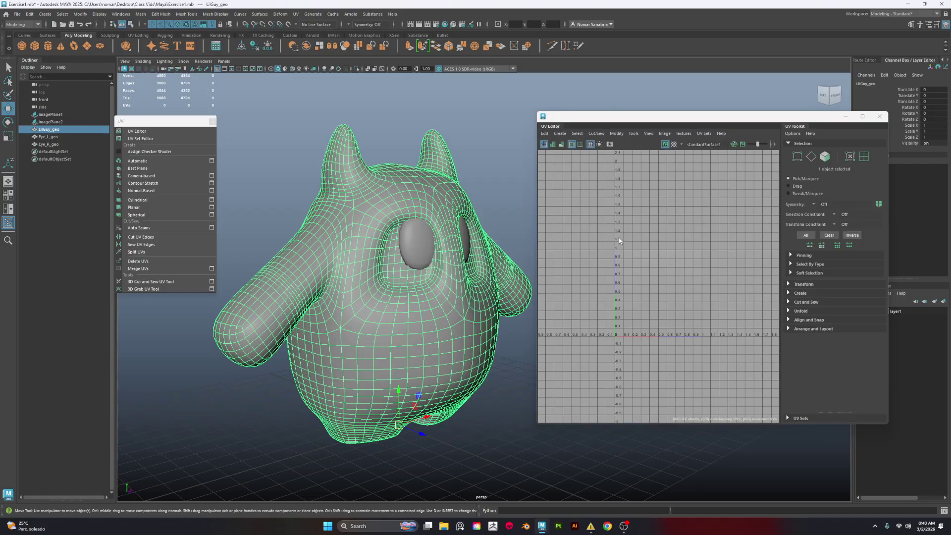
{"action": "left_click_drag", "start_coordinate": [619, 254], "coordinate": [703, 333]}
{"action": "left_click", "coordinate": [447, 315]}
{"action": "left_click_drag", "start_coordinate": [307, 297], "coordinate": [163, 168], "text": "alt"}
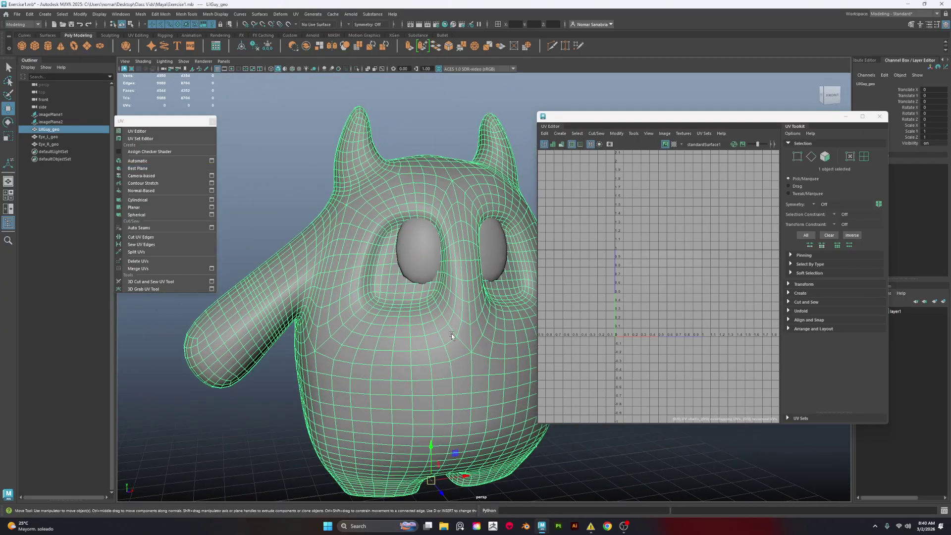
{"action": "middle_click_drag", "start_coordinate": [452, 337], "coordinate": [448, 323], "text": "alt"}
{"action": "right_click_drag", "start_coordinate": [447, 322], "coordinate": [436, 324], "text": "alt"}
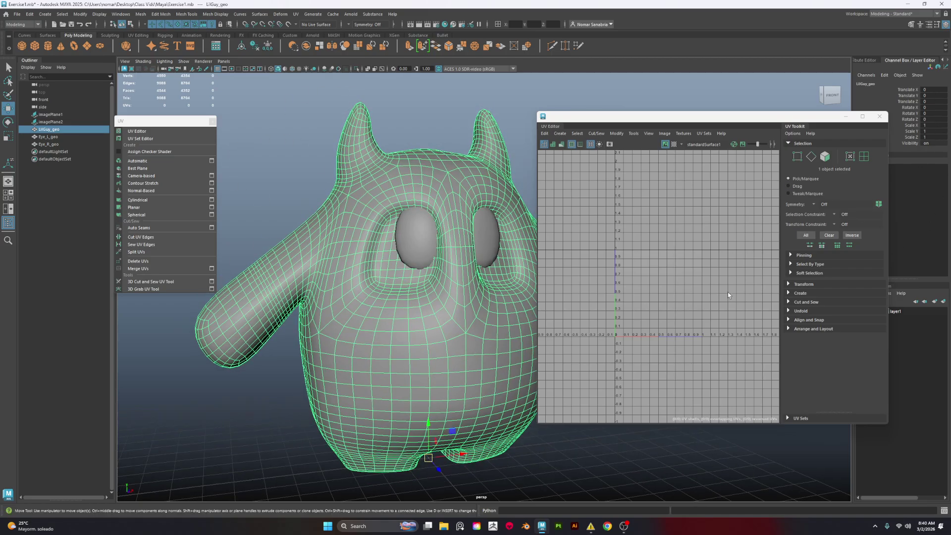
{"action": "left_click_drag", "start_coordinate": [287, 199], "coordinate": [302, 201], "text": "alt"}
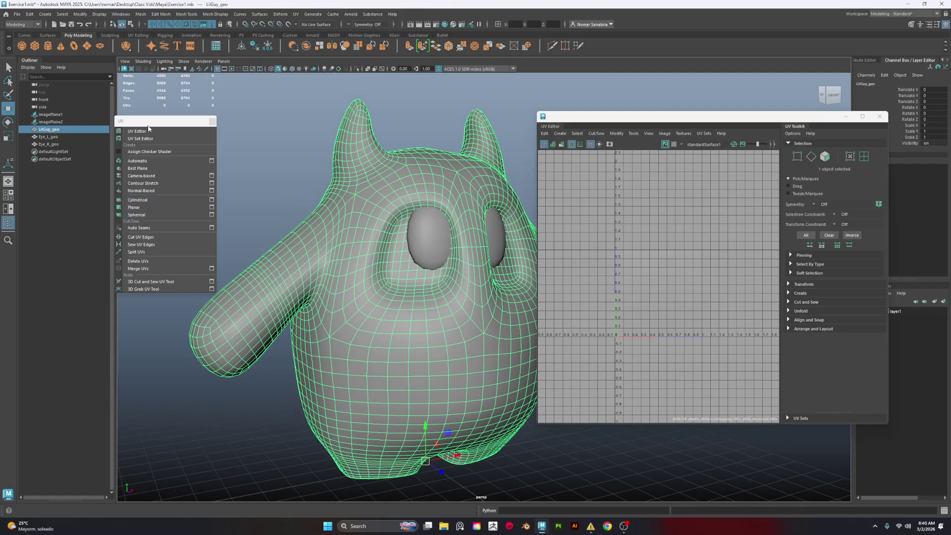
Step: Apply a Planar UV projection to the LilGuy_geo body, fitted to the bounding box and projected from the camera
{"action": "left_click_drag", "start_coordinate": [148, 121], "coordinate": [159, 100]}
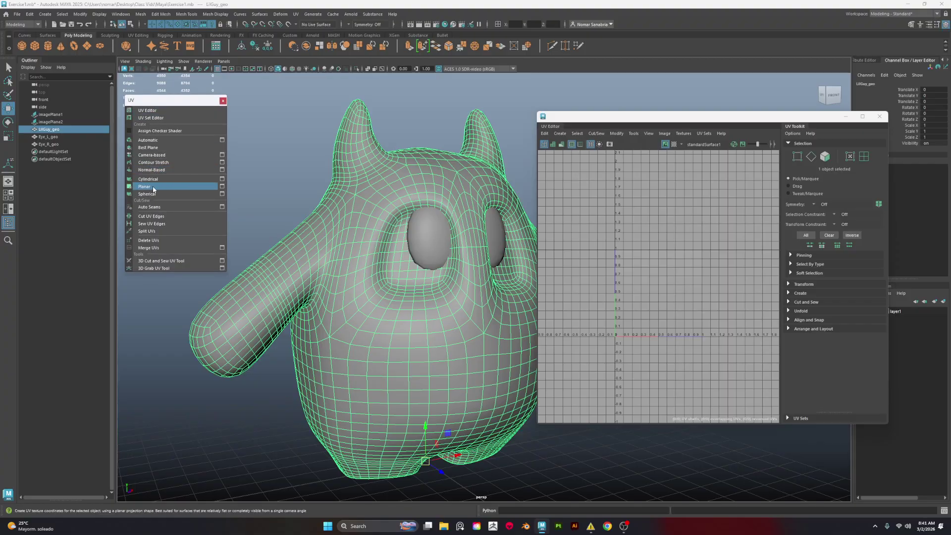
{"action": "left_click", "coordinate": [222, 188]}
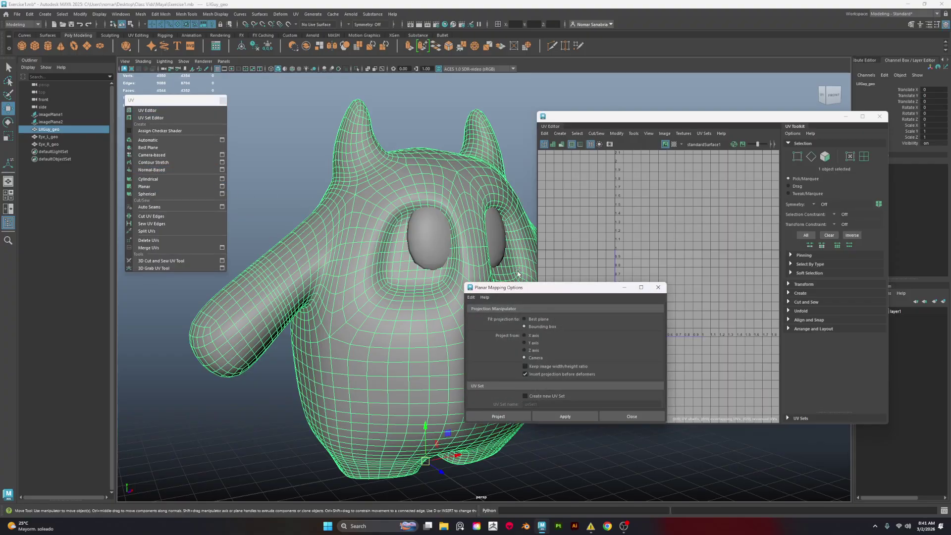
{"action": "left_click_drag", "start_coordinate": [530, 290], "coordinate": [624, 153]}
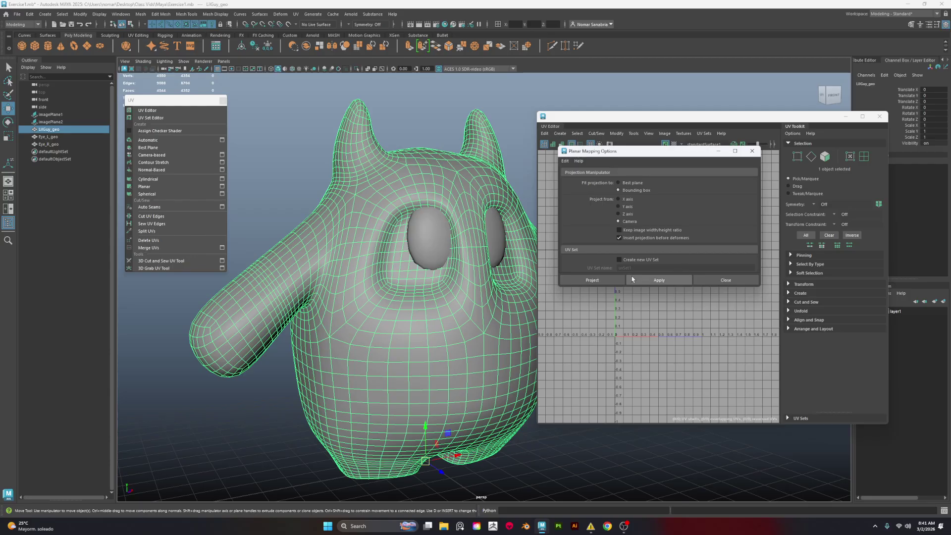
{"action": "left_click", "coordinate": [592, 280]}
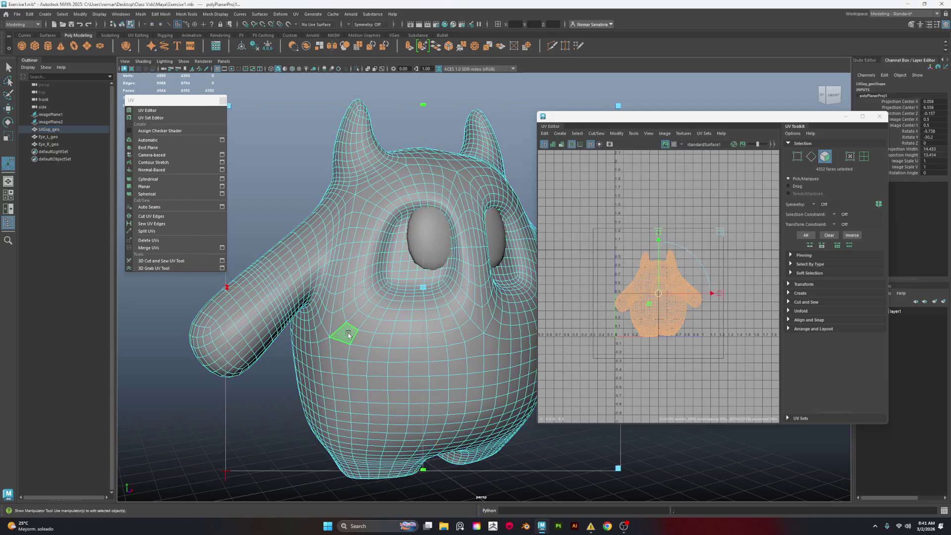
{"action": "scroll", "coordinate": [713, 312], "scroll_direction": "up", "scroll_amount": 3}
{"action": "middle_click_drag", "start_coordinate": [693, 319], "coordinate": [748, 311], "text": "alt"}
{"action": "scroll", "coordinate": [742, 327], "scroll_direction": "up", "scroll_amount": 2}
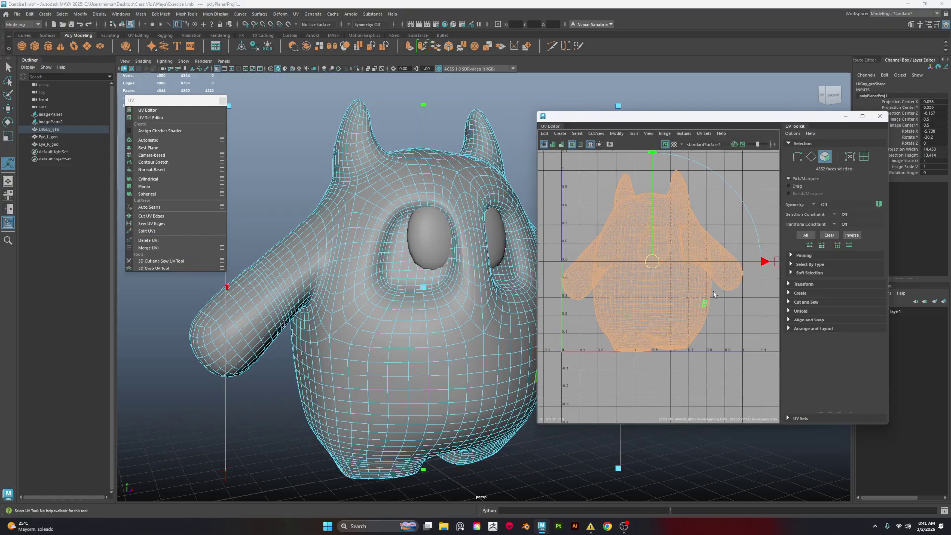
Step: Display the checker map on the LilGuy_geo body and examine its pattern for distortion around the front, back and sides
{"action": "left_click", "coordinate": [674, 144]}
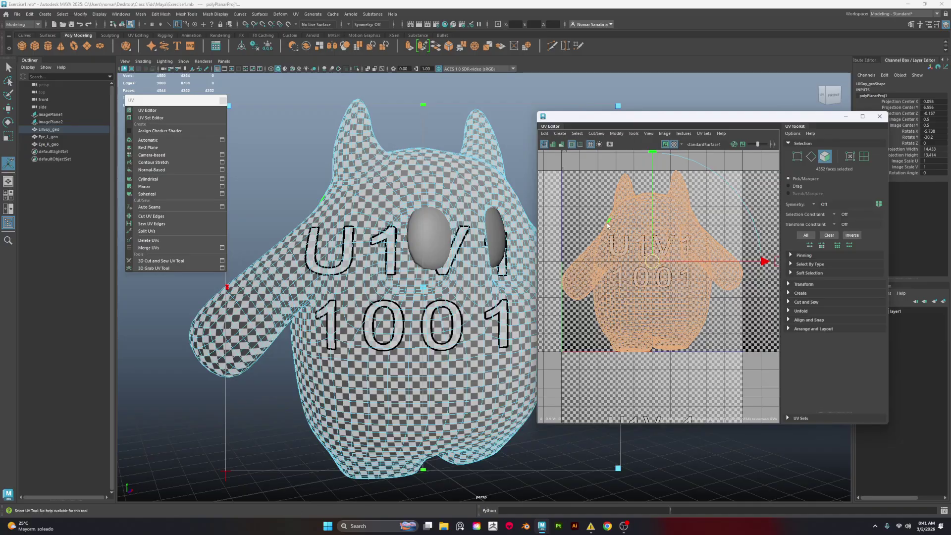
{"action": "left_click_drag", "start_coordinate": [475, 262], "coordinate": [368, 279], "text": "alt"}
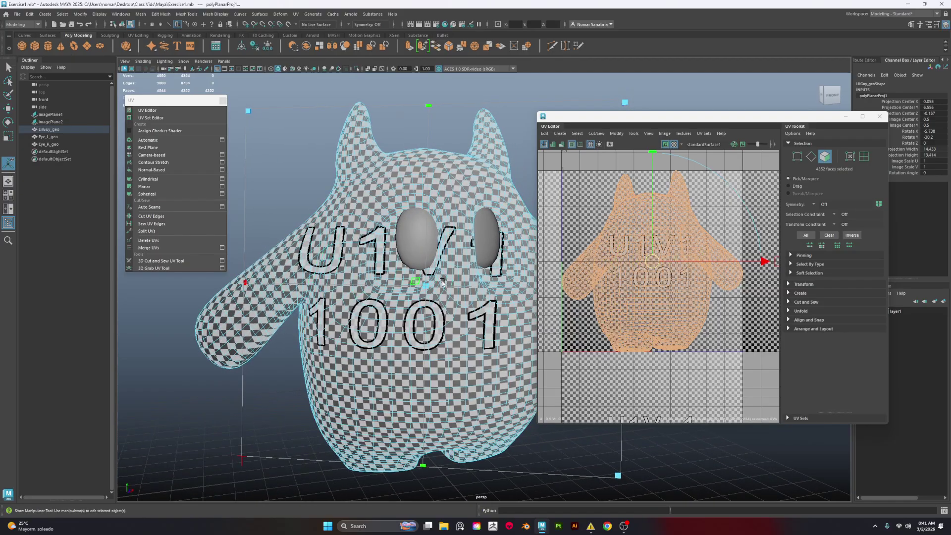
{"action": "left_click_drag", "start_coordinate": [391, 288], "coordinate": [448, 287], "text": "alt"}
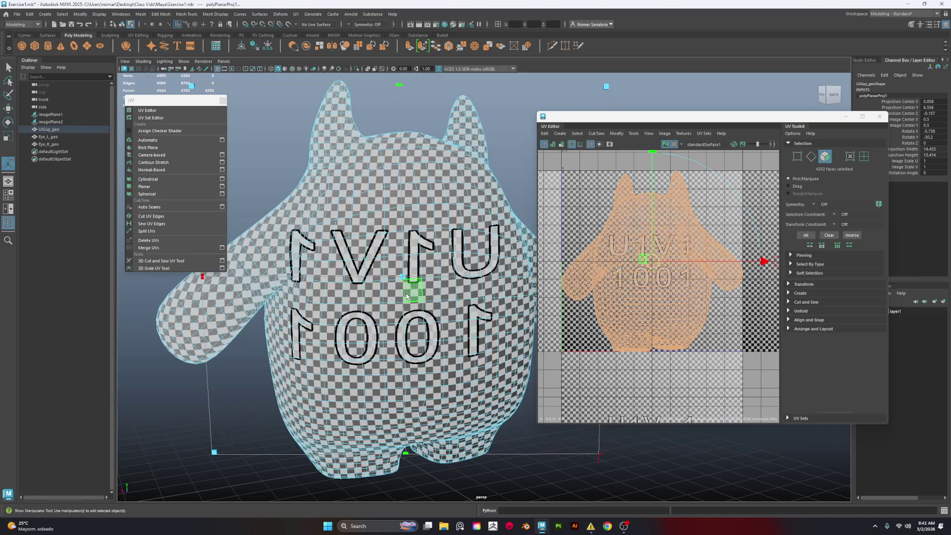
{"action": "left_click_drag", "start_coordinate": [432, 311], "coordinate": [329, 306], "text": "alt"}
{"action": "middle_click_drag", "start_coordinate": [329, 306], "coordinate": [359, 318], "text": "alt"}
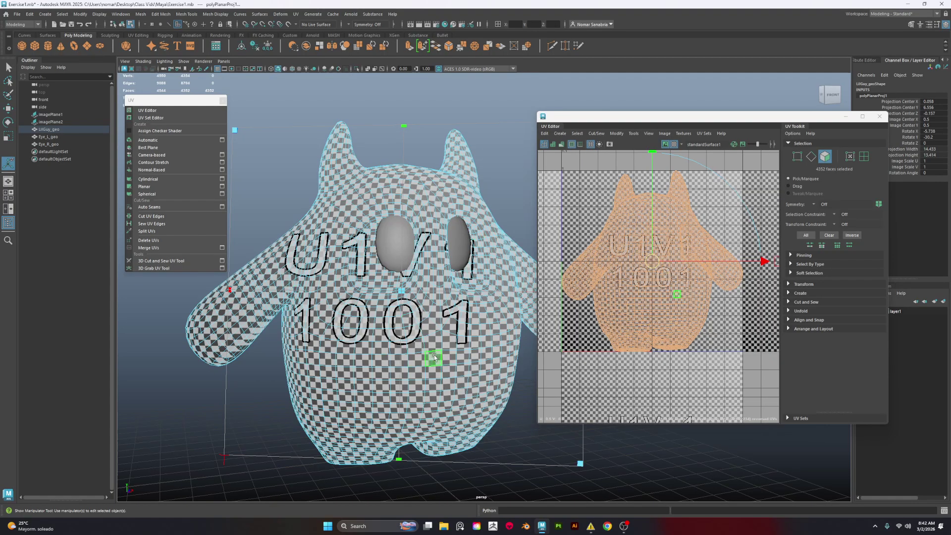
{"action": "left_click_drag", "start_coordinate": [432, 358], "coordinate": [439, 319], "text": "alt"}
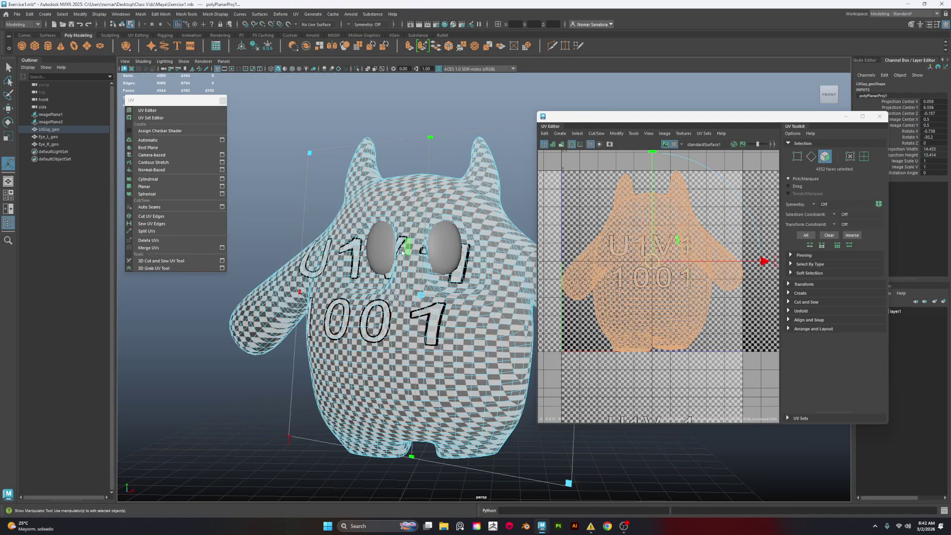
{"action": "left_click_drag", "start_coordinate": [405, 252], "coordinate": [397, 248], "text": "alt"}
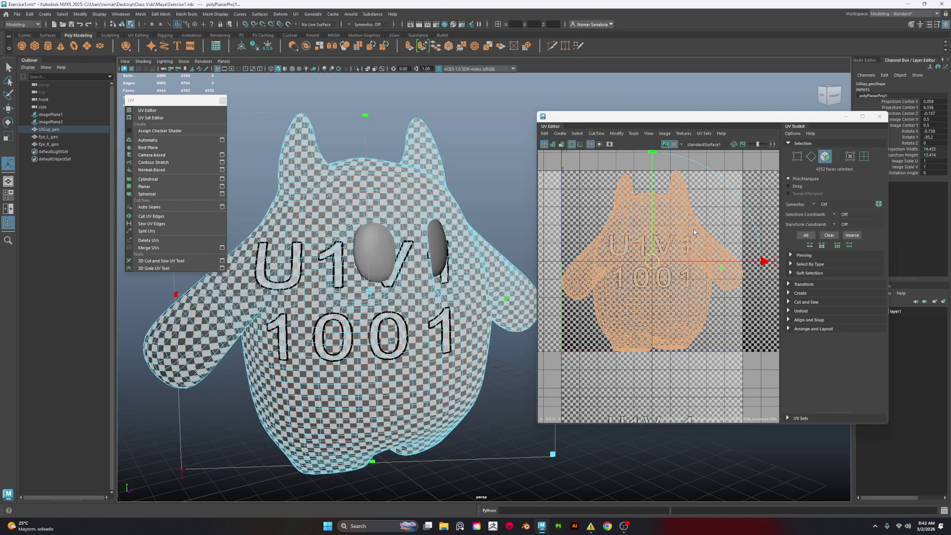
Step: Activate the 3D Cut and Sew UV Tool on the LilGuy_geo body and move the UV Editor farther from the character
{"action": "left_click", "coordinate": [294, 15]}
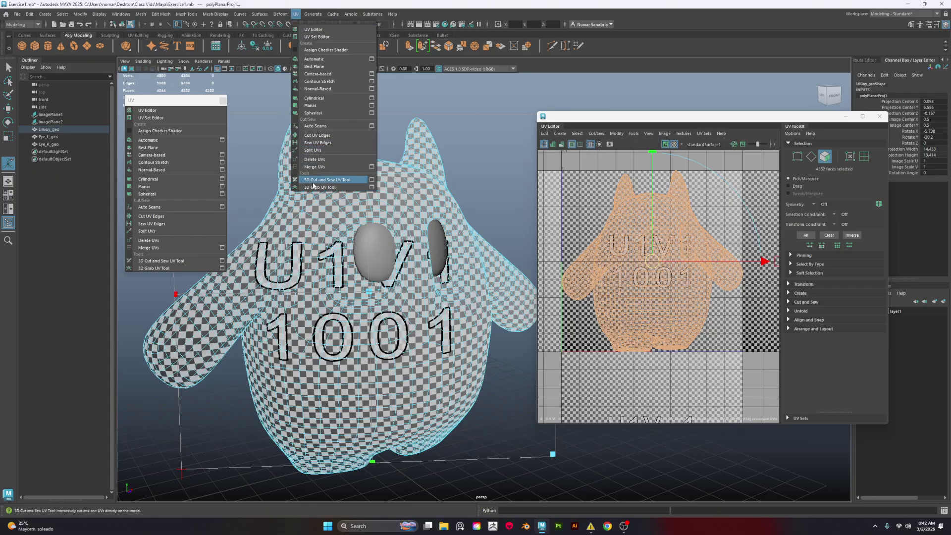
{"action": "left_click", "coordinate": [338, 180]}
{"action": "scroll", "coordinate": [371, 213], "scroll_direction": "up", "scroll_amount": 5}
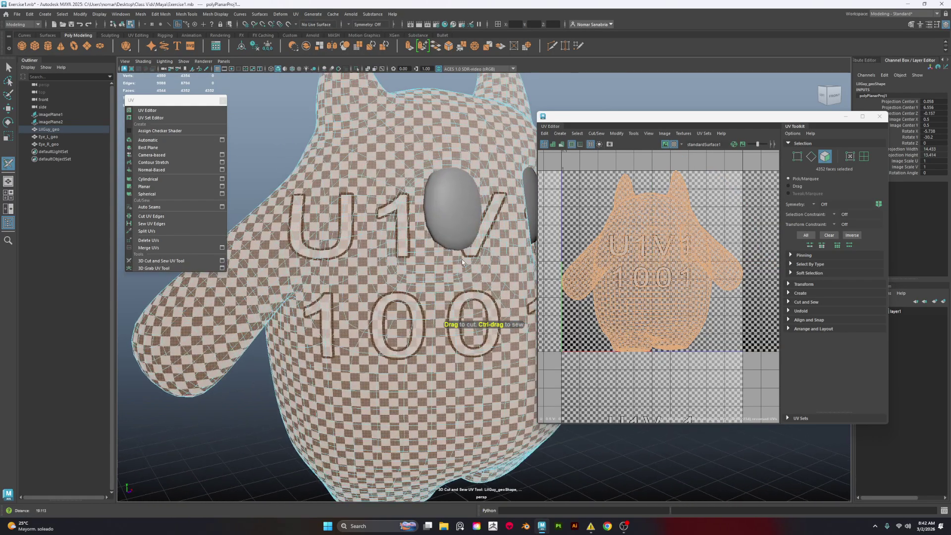
{"action": "scroll", "coordinate": [387, 233], "scroll_direction": "up", "scroll_amount": 4}
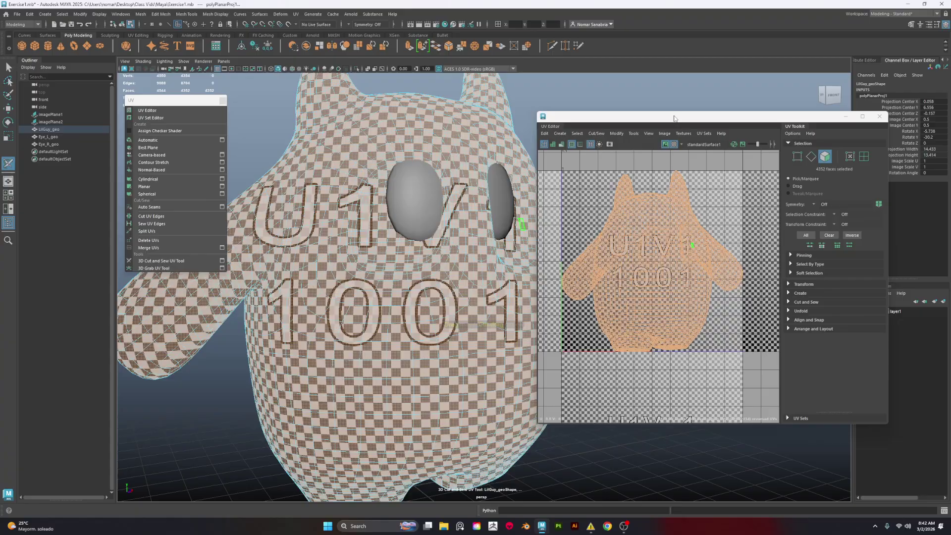
{"action": "left_click_drag", "start_coordinate": [676, 119], "coordinate": [730, 93]}
{"action": "left_click_drag", "start_coordinate": [537, 206], "coordinate": [473, 205], "text": "alt"}
Step: Set the symmetry to Object X for mirrored UV cutting on both sides of the body
{"action": "left_click", "coordinate": [366, 25]}
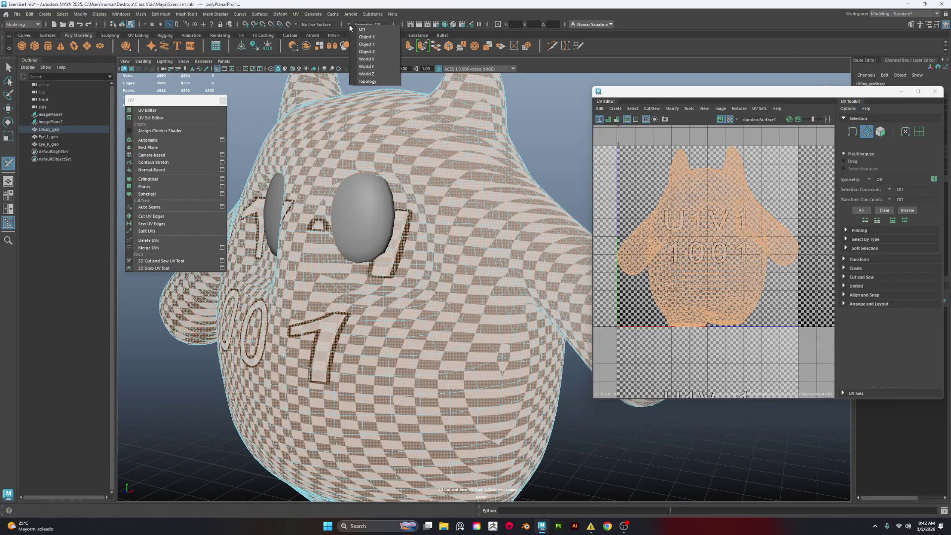
{"action": "left_click", "coordinate": [366, 37]}
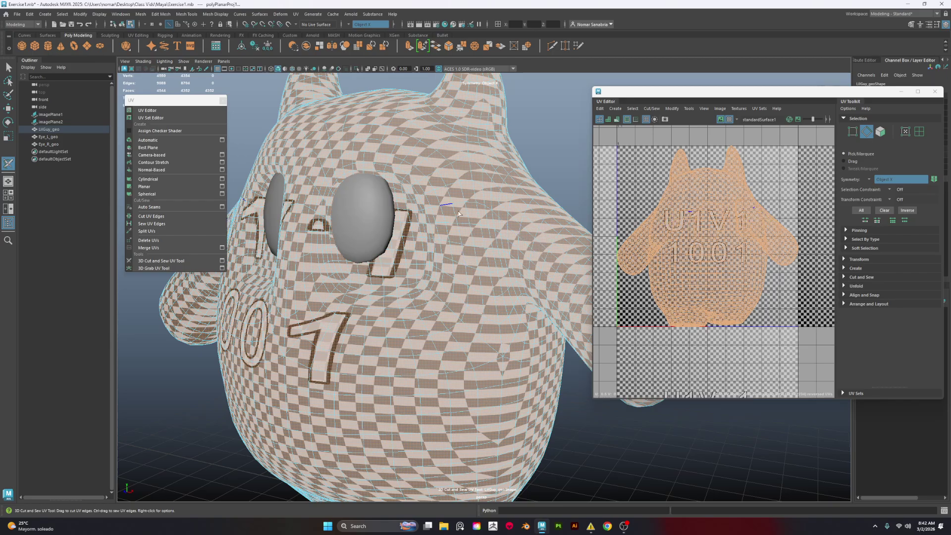
{"action": "left_click", "coordinate": [349, 24]}
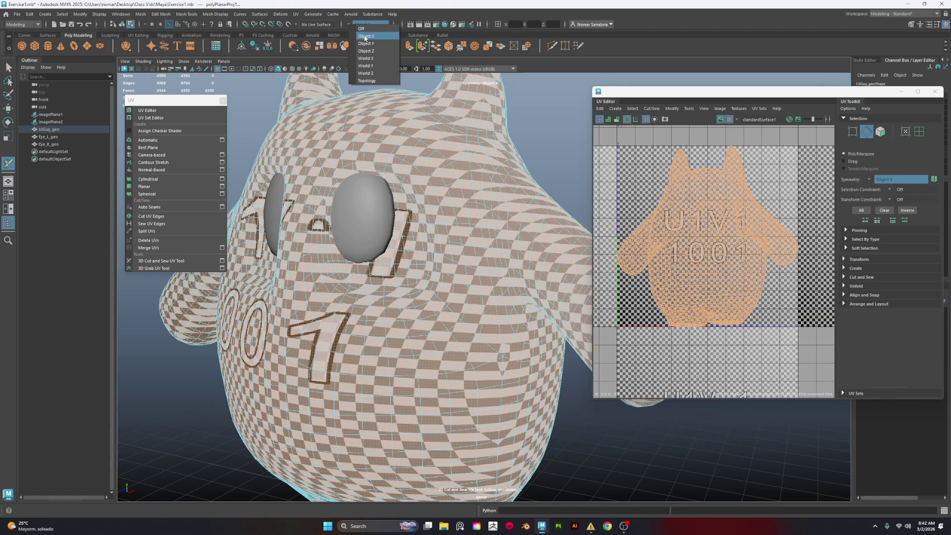
{"action": "left_click", "coordinate": [364, 36]}
Step: Examine the shoulders and legs of the checkered body as mirrored seam locations, including the feet from below
{"action": "scroll", "coordinate": [499, 224], "scroll_direction": "up", "scroll_amount": 5}
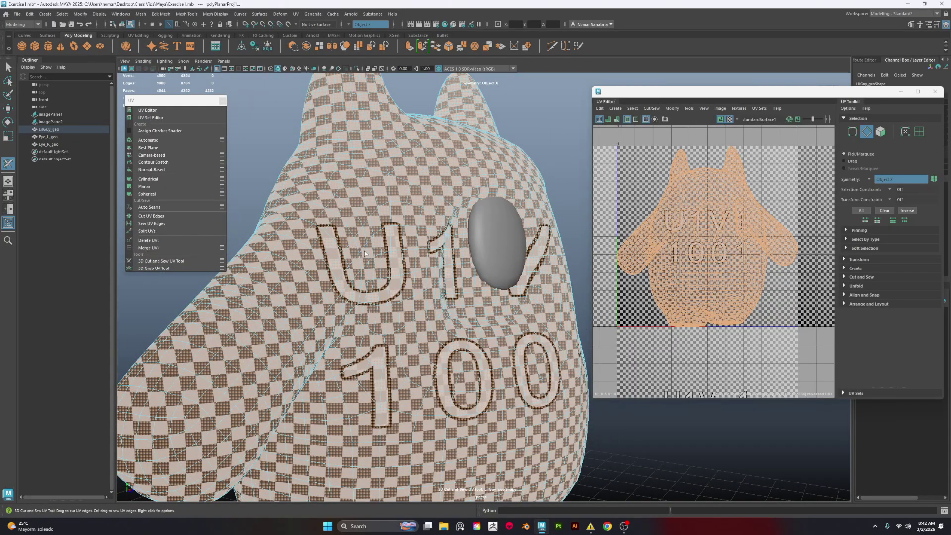
{"action": "left_click_drag", "start_coordinate": [364, 253], "coordinate": [402, 264], "text": "alt"}
{"action": "scroll", "coordinate": [448, 240], "scroll_direction": "up", "scroll_amount": 4}
{"action": "scroll", "coordinate": [448, 239], "scroll_direction": "down", "scroll_amount": 3}
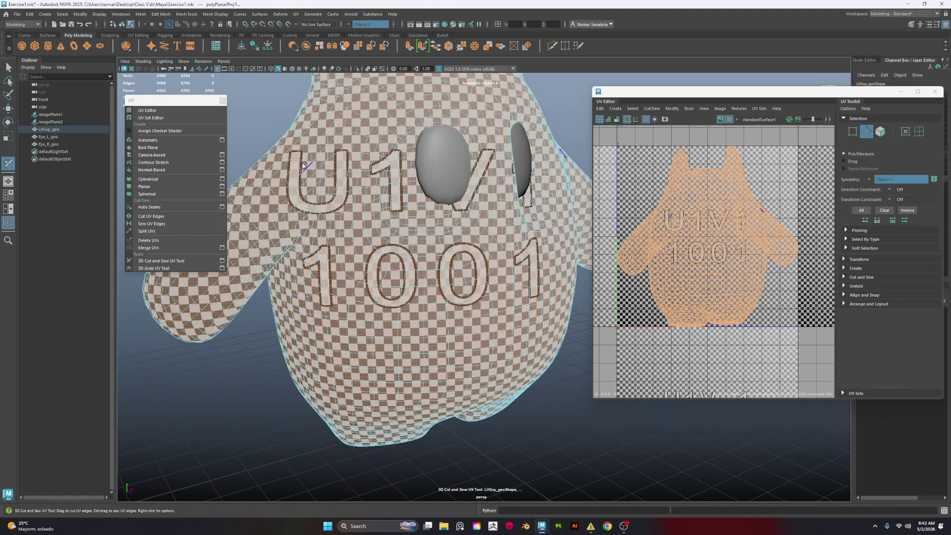
{"action": "left_click_drag", "start_coordinate": [395, 267], "coordinate": [446, 297], "text": "alt"}
{"action": "scroll", "coordinate": [473, 311], "scroll_direction": "up", "scroll_amount": 5}
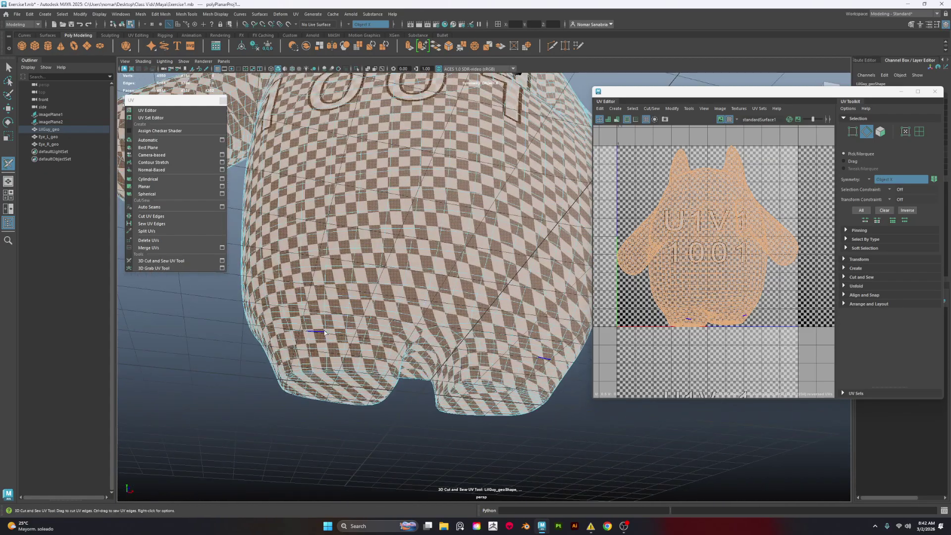
{"action": "left_click_drag", "start_coordinate": [452, 257], "coordinate": [619, 188], "text": "alt"}
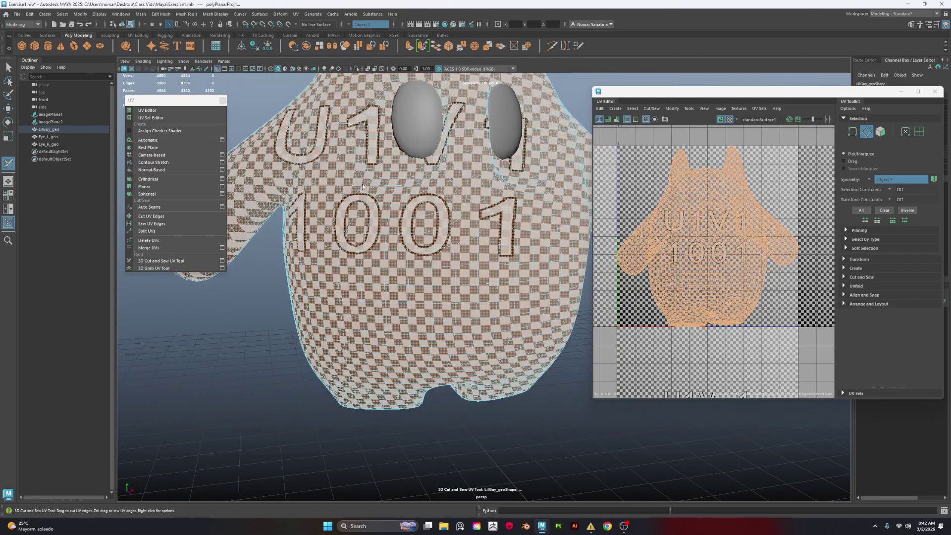
{"action": "right_click_drag", "start_coordinate": [362, 186], "coordinate": [461, 336], "text": "alt"}
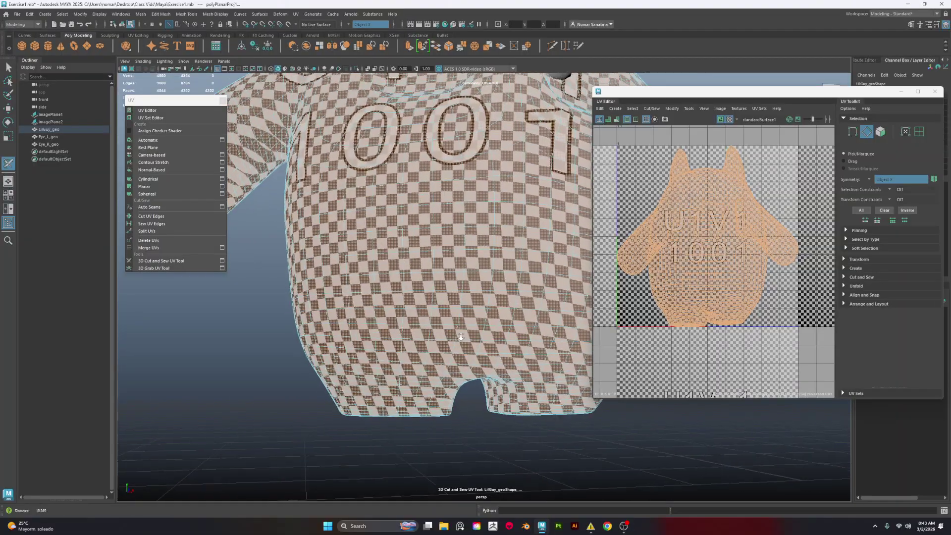
{"action": "left_click_drag", "start_coordinate": [461, 337], "coordinate": [495, 343], "text": "alt"}
{"action": "middle_click_drag", "start_coordinate": [441, 109], "coordinate": [453, 229], "text": "alt"}
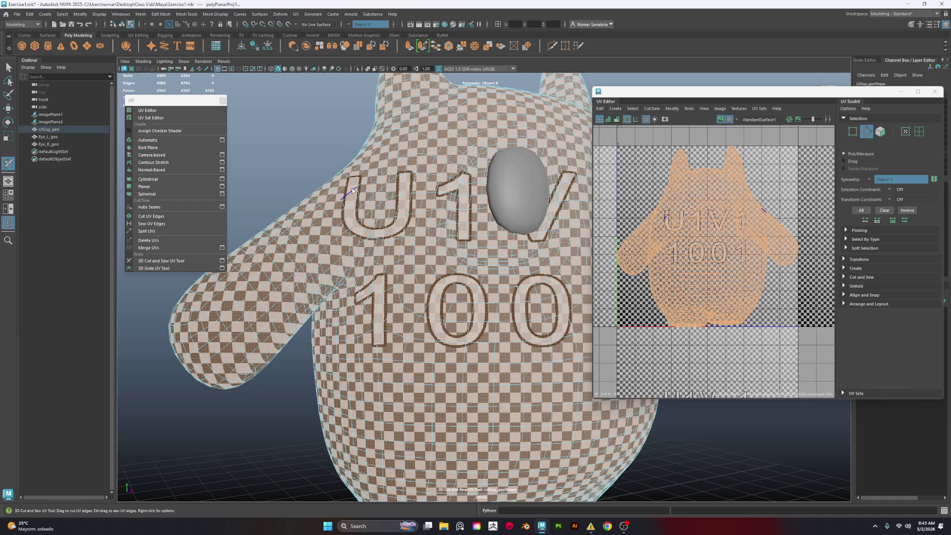
Step: Examine the horn bases, the torso's sides and the edges around each leg for possible UV seams
{"action": "left_click_drag", "start_coordinate": [353, 191], "coordinate": [406, 191], "text": "alt"}
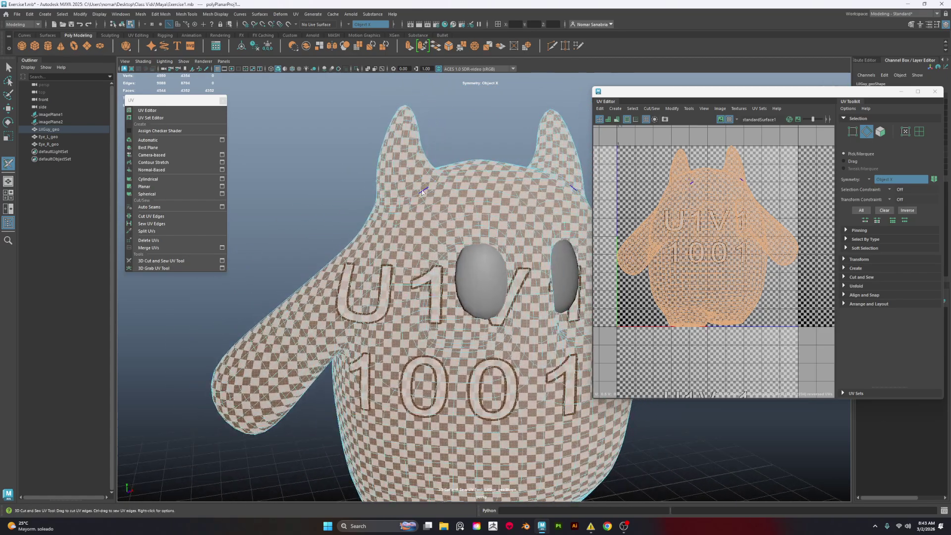
{"action": "left_click_drag", "start_coordinate": [445, 164], "coordinate": [397, 147], "text": "alt"}
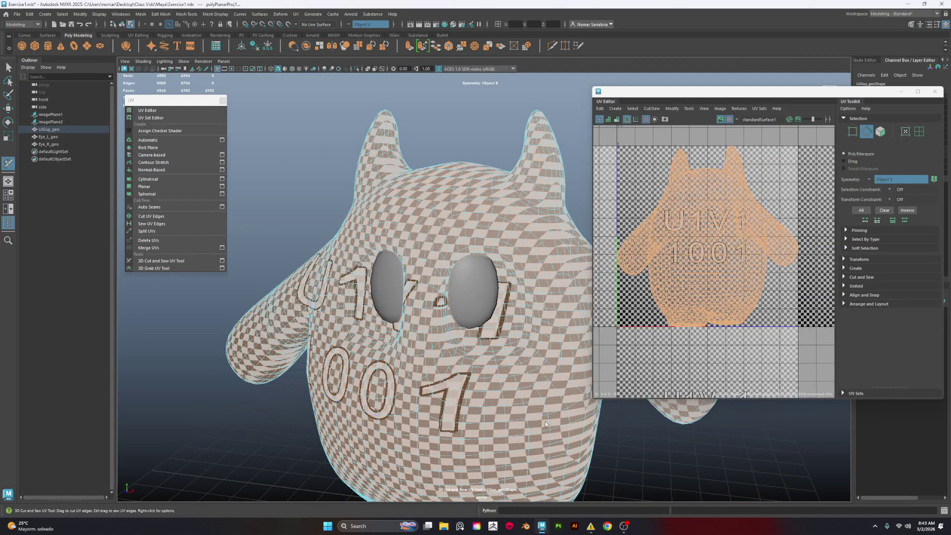
{"action": "left_click_drag", "start_coordinate": [545, 421], "coordinate": [525, 373], "text": "alt"}
{"action": "left_click_drag", "start_coordinate": [529, 413], "coordinate": [418, 269], "text": "alt"}
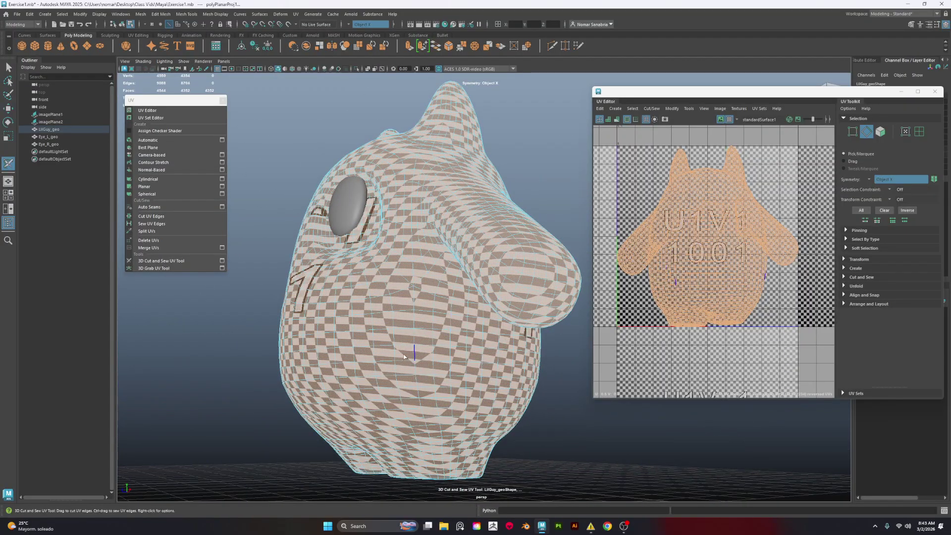
{"action": "left_click_drag", "start_coordinate": [515, 436], "coordinate": [357, 407], "text": "alt"}
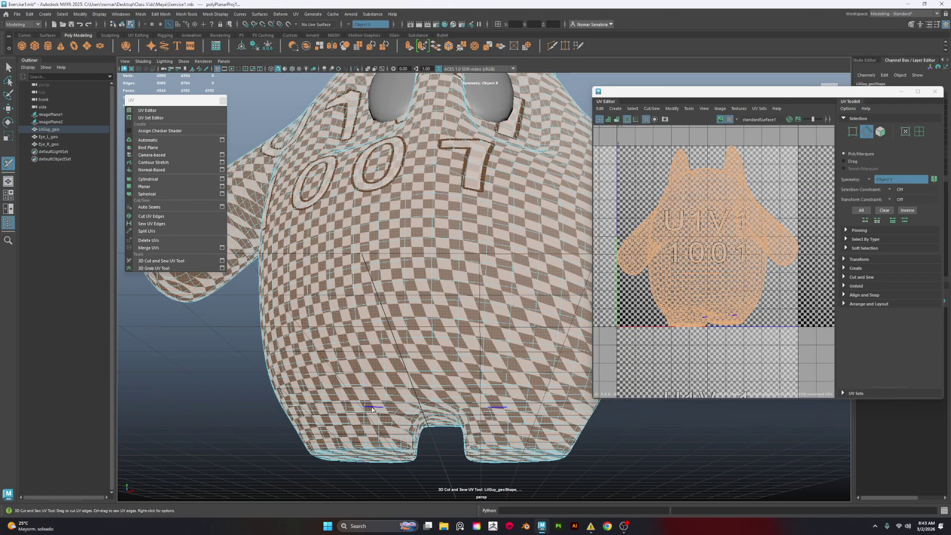
{"action": "left_click_drag", "start_coordinate": [372, 409], "coordinate": [348, 397], "text": "alt"}
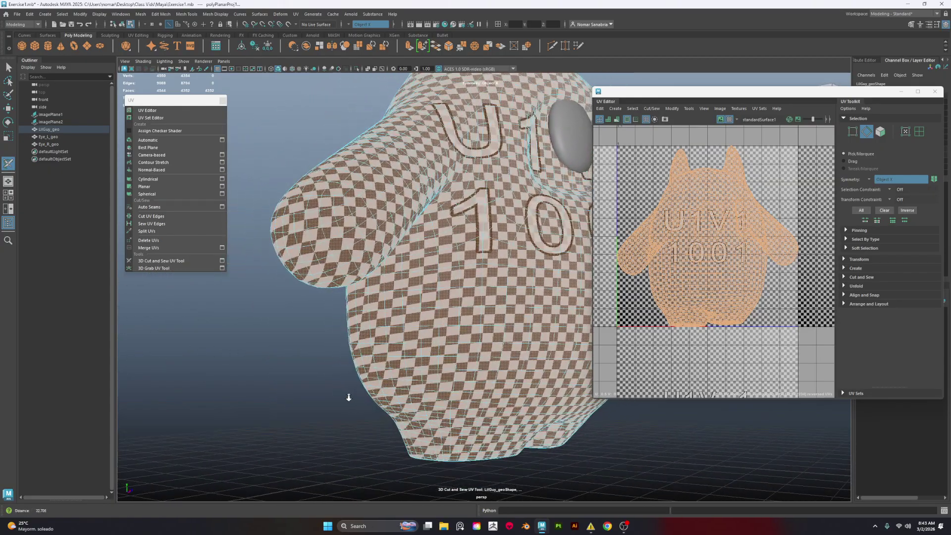
{"action": "scroll", "coordinate": [349, 397], "scroll_direction": "up", "scroll_amount": 10}
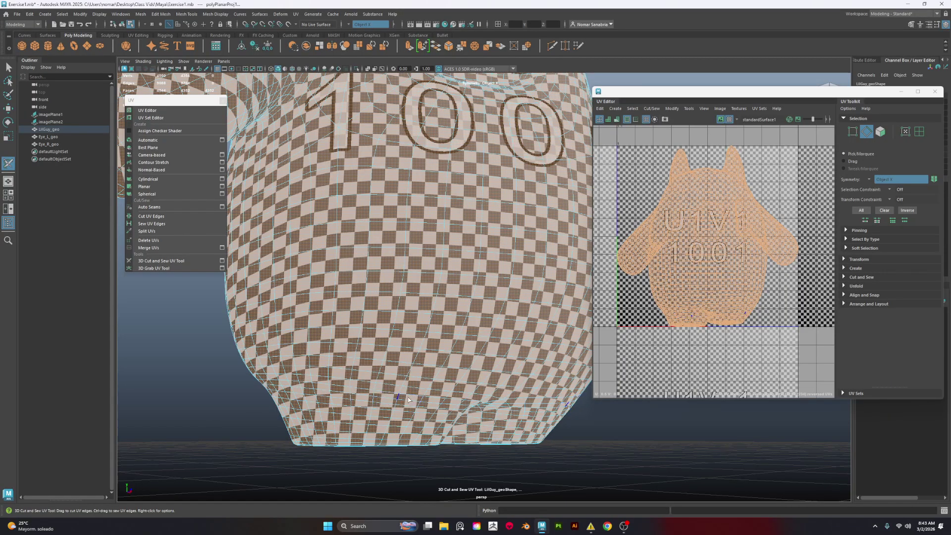
{"action": "left_click_drag", "start_coordinate": [441, 406], "coordinate": [365, 391], "text": "alt"}
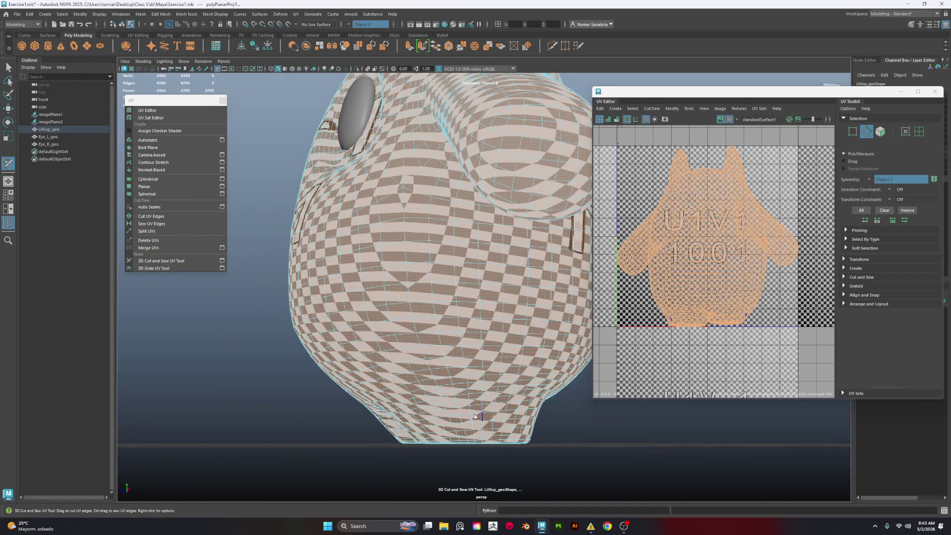
{"action": "left_click_drag", "start_coordinate": [474, 416], "coordinate": [313, 237], "text": "alt"}
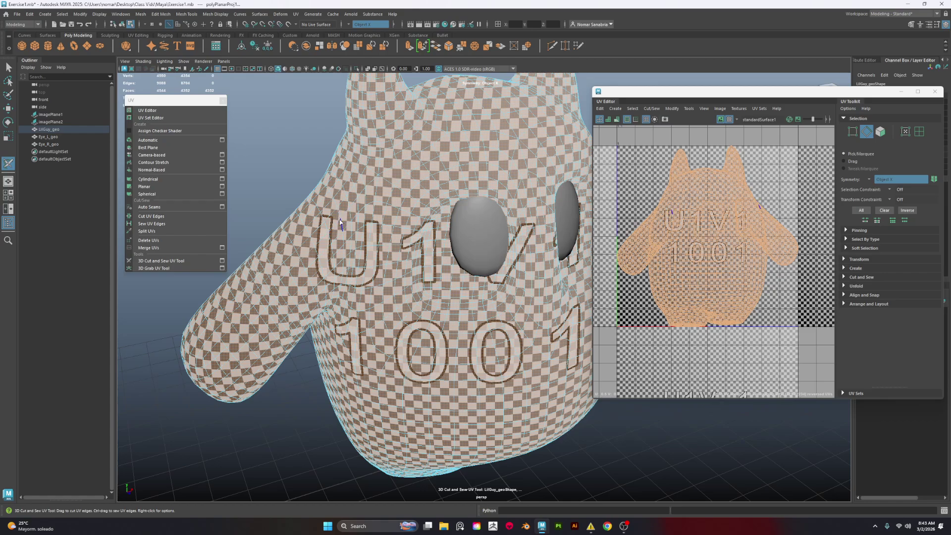
{"action": "left_click_drag", "start_coordinate": [379, 398], "coordinate": [455, 423], "text": "alt"}
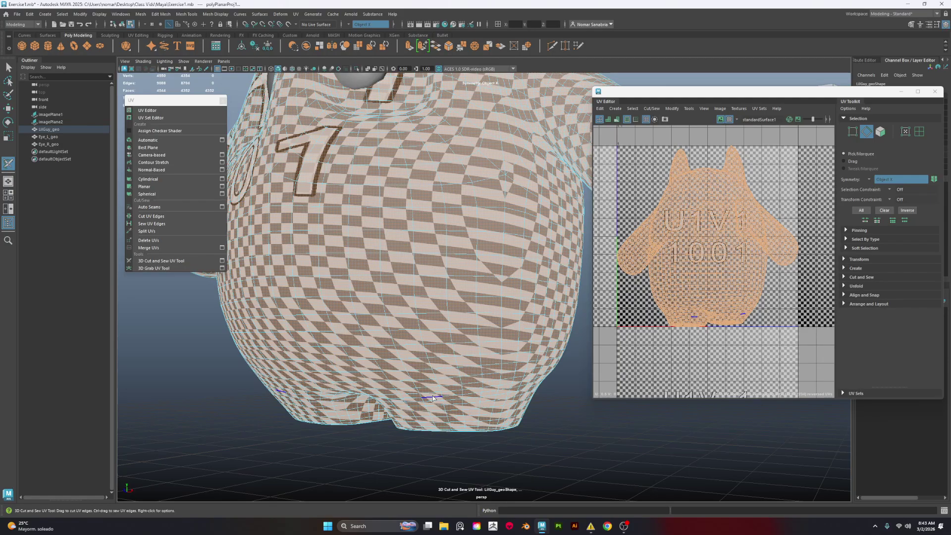
{"action": "mouse_move", "coordinate": [433, 398]}
{"action": "middle_mouse_down", "text": "alt"}
{"action": "mouse_move", "coordinate": [408, 332]}
{"action": "mouse_move", "coordinate": [415, 400]}
{"action": "middle_mouse_up", "text": "alt"}
{"action": "scroll", "coordinate": [415, 401], "scroll_direction": "down", "scroll_amount": 2}
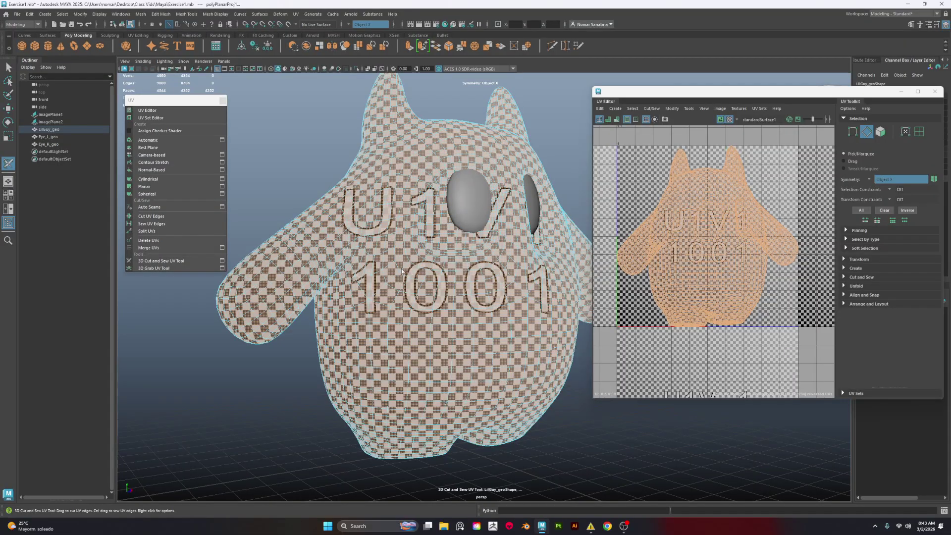
Step: Examine the whole checkered body again, from the horn bases down to the shoulders and arms
{"action": "middle_click_drag", "start_coordinate": [498, 283], "coordinate": [463, 322], "text": "alt"}
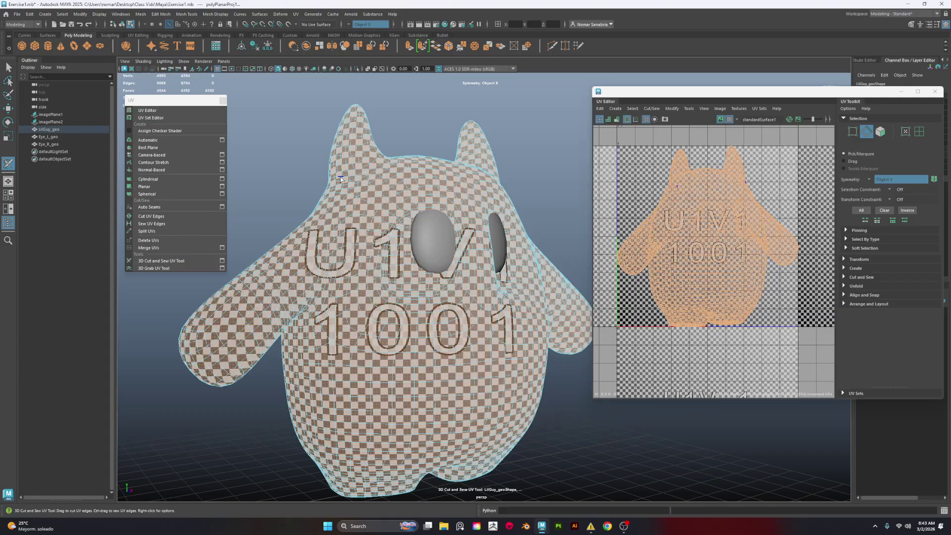
{"action": "left_click_drag", "start_coordinate": [386, 208], "coordinate": [342, 208], "text": "alt"}
{"action": "scroll", "coordinate": [327, 247], "scroll_direction": "up", "scroll_amount": 2}
{"action": "middle_click_drag", "start_coordinate": [293, 282], "coordinate": [325, 256], "text": "alt"}
{"action": "middle_click_drag", "start_coordinate": [386, 397], "coordinate": [380, 302], "text": "alt"}
{"action": "middle_click_drag", "start_coordinate": [307, 277], "coordinate": [297, 345], "text": "alt"}
{"action": "left_click_drag", "start_coordinate": [292, 344], "coordinate": [409, 365], "text": "alt"}
{"action": "middle_click_drag", "start_coordinate": [409, 365], "coordinate": [476, 300], "text": "alt"}
{"action": "scroll", "coordinate": [476, 300], "scroll_direction": "up", "scroll_amount": 3}
{"action": "left_click_drag", "start_coordinate": [477, 300], "coordinate": [518, 303], "text": "alt"}
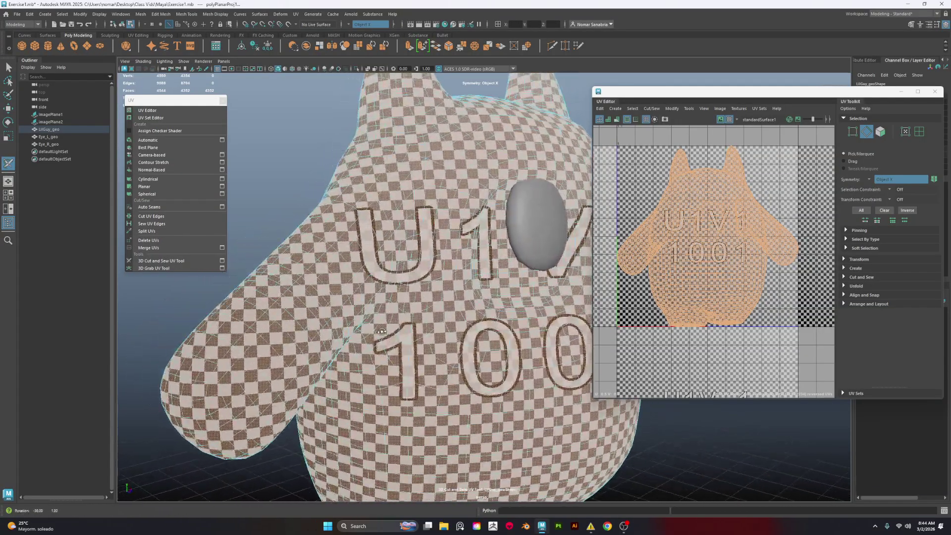
{"action": "middle_click_drag", "start_coordinate": [518, 303], "coordinate": [549, 327], "text": "alt"}
Step: Hide the checker map and switch the LilGuy_geo UV shells to the shaded display
{"action": "left_click", "coordinate": [729, 119]}
{"action": "left_click_drag", "start_coordinate": [470, 258], "coordinate": [377, 237], "text": "alt"}
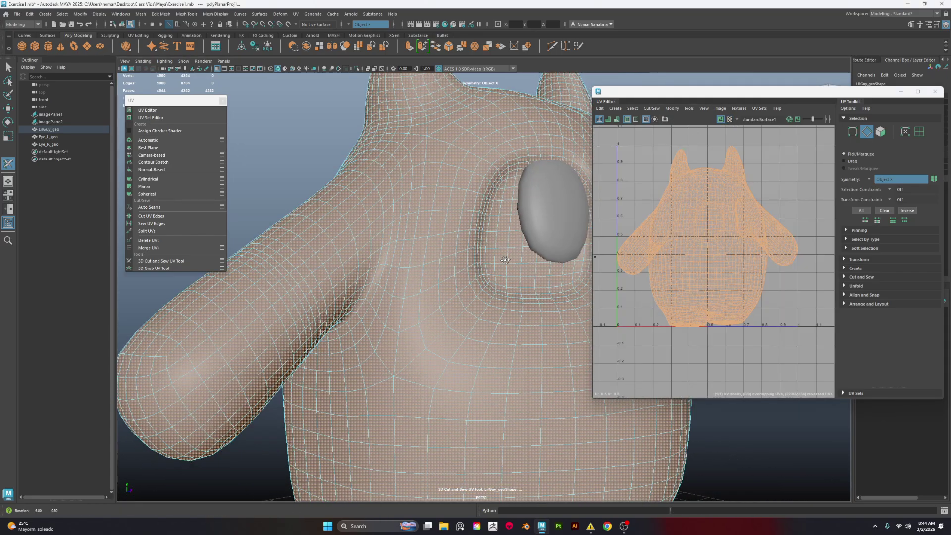
{"action": "left_click", "coordinate": [608, 120]}
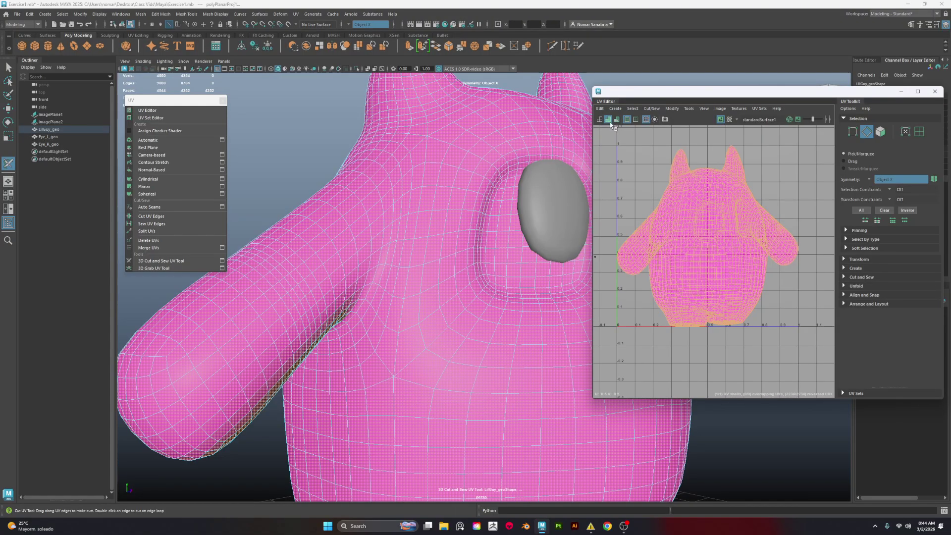
{"action": "left_click_drag", "start_coordinate": [479, 236], "coordinate": [463, 272], "text": "alt"}
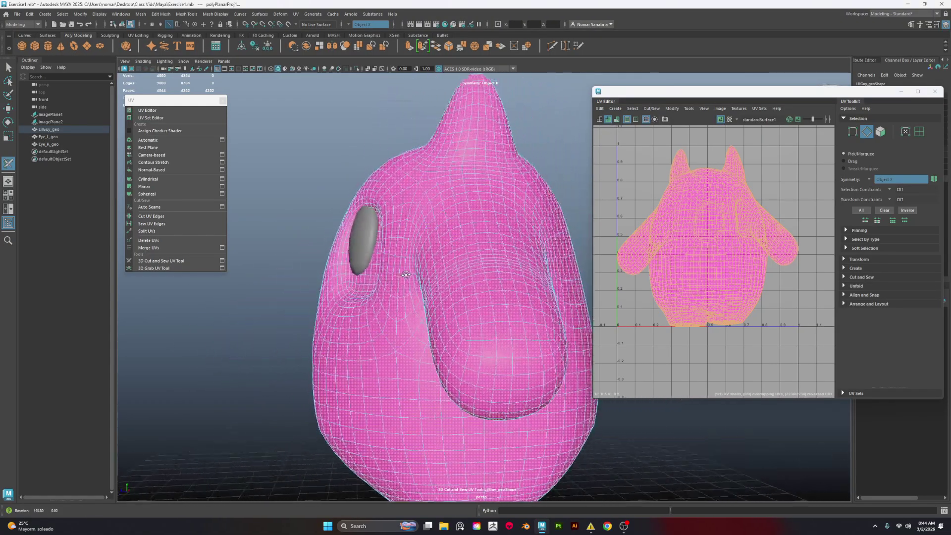
{"action": "left_click_drag", "start_coordinate": [537, 258], "coordinate": [362, 278], "text": "alt"}
{"action": "left_click_drag", "start_coordinate": [445, 275], "coordinate": [361, 278], "text": "alt"}
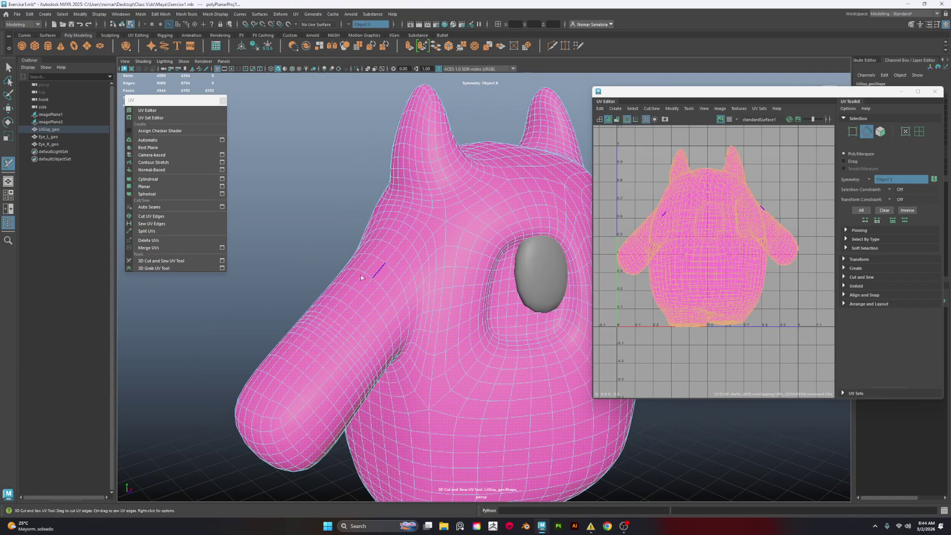
{"action": "left_click_drag", "start_coordinate": [434, 364], "coordinate": [460, 327], "text": "alt"}
{"action": "middle_click_drag", "start_coordinate": [460, 327], "coordinate": [467, 374], "text": "alt"}
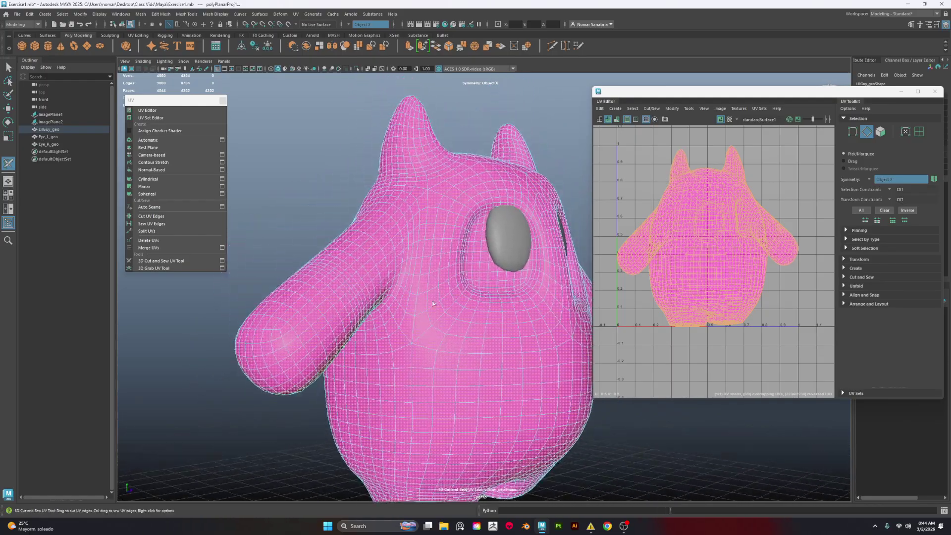
Step: Cut symmetrical UV seam loops around both shoulders, running under the armpits, to separate the arms from the body
{"action": "right_click_drag", "start_coordinate": [468, 375], "coordinate": [515, 378], "text": "alt"}
{"action": "middle_click_drag", "start_coordinate": [377, 307], "coordinate": [437, 363], "text": "alt"}
{"action": "left_click_drag", "start_coordinate": [437, 363], "coordinate": [440, 368], "text": "alt"}
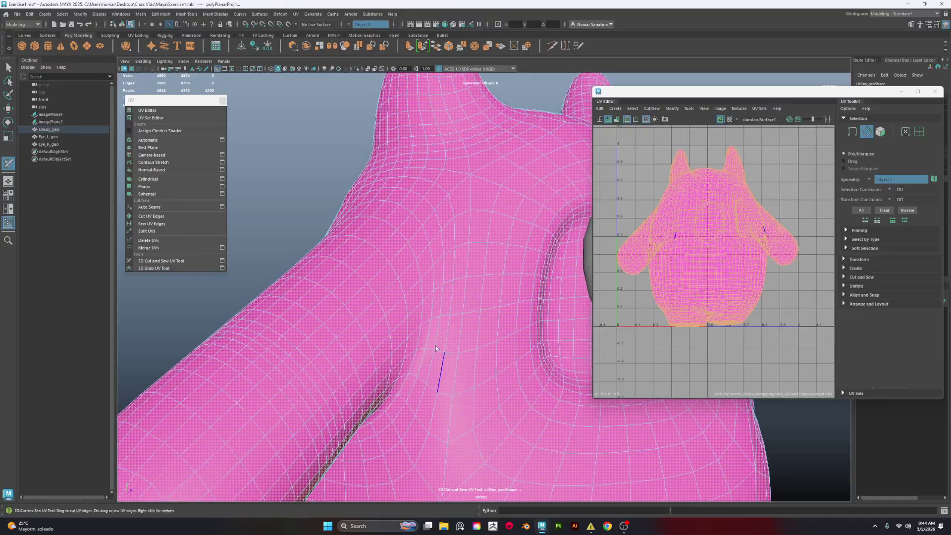
{"action": "double_click", "coordinate": [429, 259]}
{"action": "left_click_drag", "start_coordinate": [433, 281], "coordinate": [440, 301], "text": "alt"}
{"action": "right_click_drag", "start_coordinate": [439, 302], "coordinate": [420, 289], "text": "alt"}
{"action": "left_click_drag", "start_coordinate": [421, 289], "coordinate": [414, 315], "text": "alt"}
{"action": "middle_click_drag", "start_coordinate": [413, 315], "coordinate": [452, 325], "text": "alt"}
{"action": "right_click_drag", "start_coordinate": [452, 324], "coordinate": [488, 328], "text": "alt"}
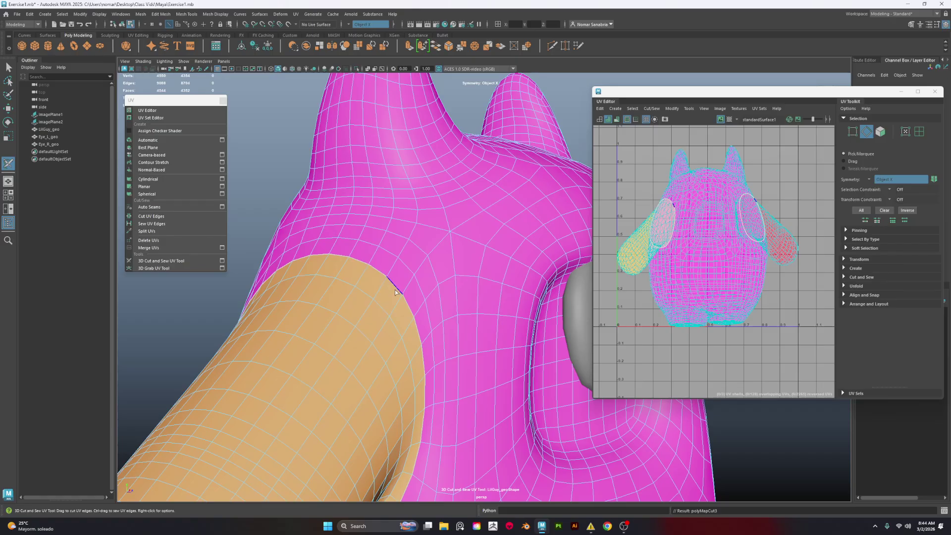
{"action": "left_click_drag", "start_coordinate": [419, 373], "coordinate": [360, 204], "text": "alt"}
{"action": "left_click_drag", "start_coordinate": [386, 233], "coordinate": [394, 247], "text": "alt"}
{"action": "double_click", "coordinate": [365, 244]}
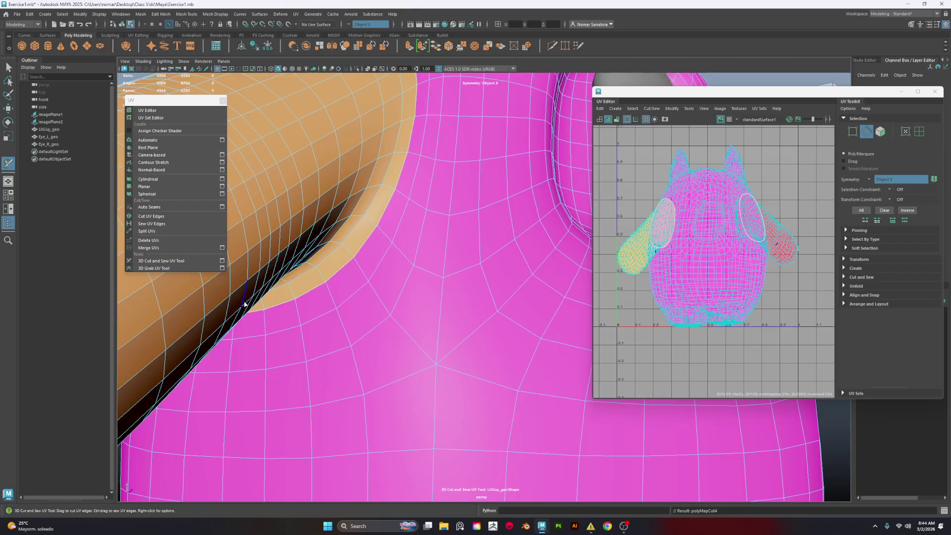
{"action": "scroll", "coordinate": [352, 261], "scroll_direction": "down", "scroll_amount": 3}
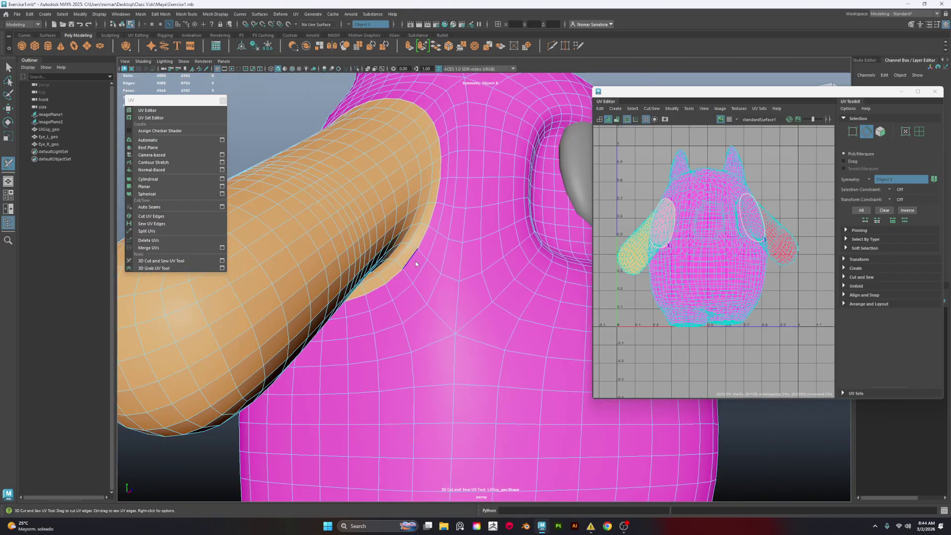
{"action": "left_click_drag", "start_coordinate": [416, 264], "coordinate": [374, 220], "text": "alt"}
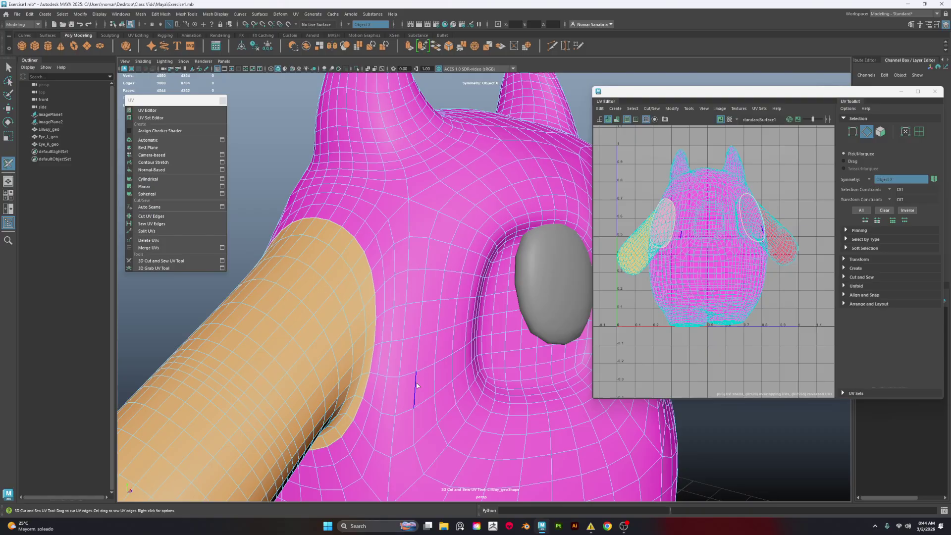
Step: Cut symmetrical UV seam loops around the legs and around the bases of both horns
{"action": "left_click_drag", "start_coordinate": [416, 385], "coordinate": [427, 343], "text": "alt"}
{"action": "mouse_move", "coordinate": [427, 343]}
{"action": "right_mouse_down", "text": "alt"}
{"action": "mouse_move", "coordinate": [444, 347]}
{"action": "mouse_move", "coordinate": [426, 342]}
{"action": "right_mouse_up", "text": "alt"}
{"action": "left_click_drag", "start_coordinate": [426, 342], "coordinate": [453, 317], "text": "alt"}
{"action": "left_click", "coordinate": [352, 301]}
{"action": "left_click", "coordinate": [345, 275]}
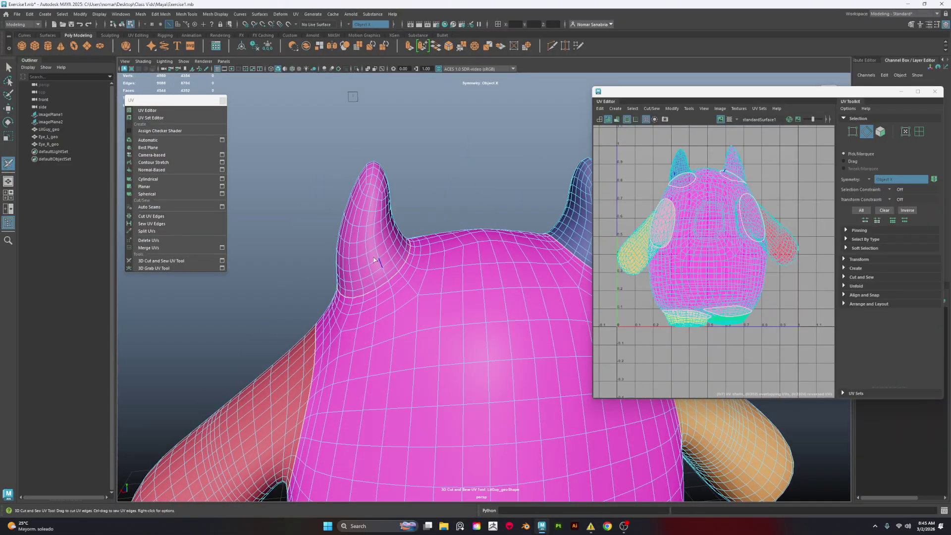
Step: Check the separated horn UV shells in shell selection, and return to edge cutting
{"action": "right_click_drag", "start_coordinate": [372, 233], "coordinate": [397, 203]}
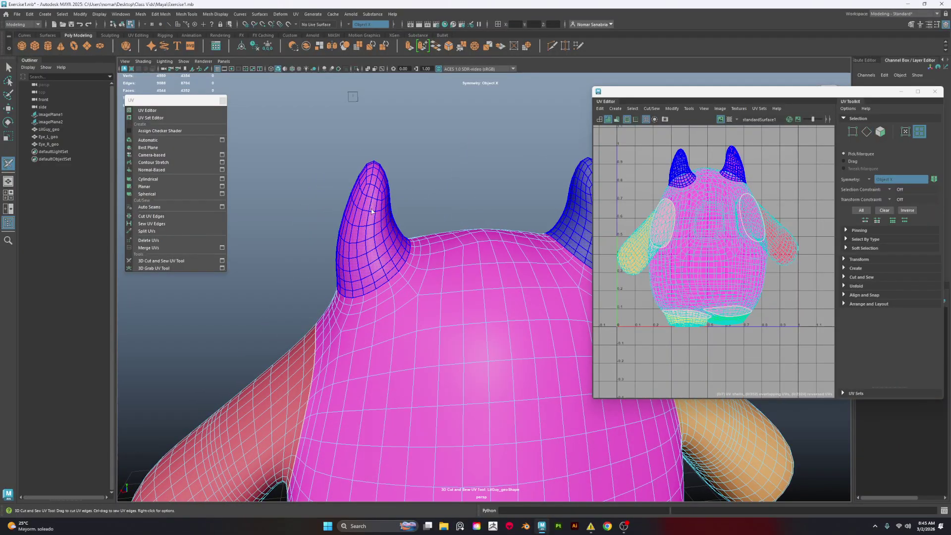
{"action": "left_click_drag", "start_coordinate": [367, 215], "coordinate": [425, 261], "text": "alt"}
{"action": "right_click_drag", "start_coordinate": [424, 261], "coordinate": [421, 186]}
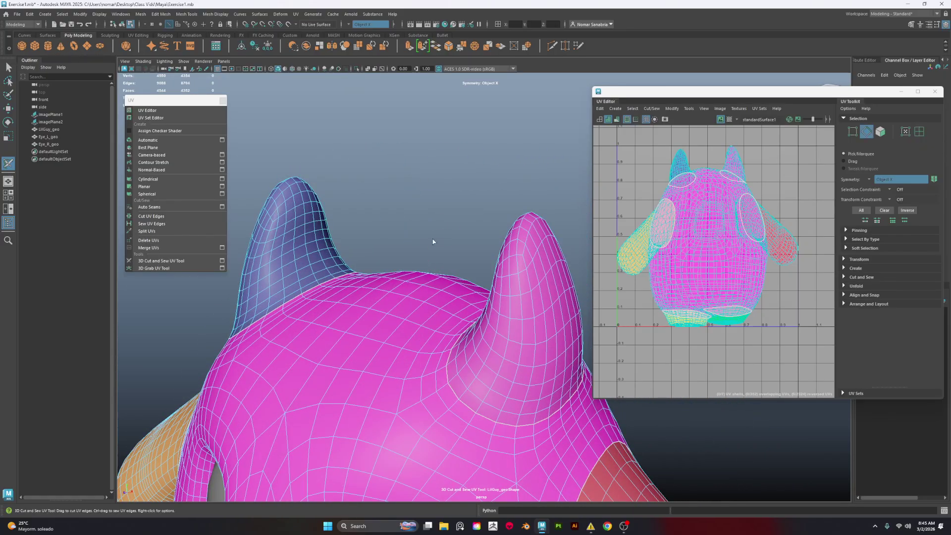
Step: Cut UV seams over the head between the horns and along the body's sides to split front from back
{"action": "left_click_drag", "start_coordinate": [433, 239], "coordinate": [383, 275], "text": "alt"}
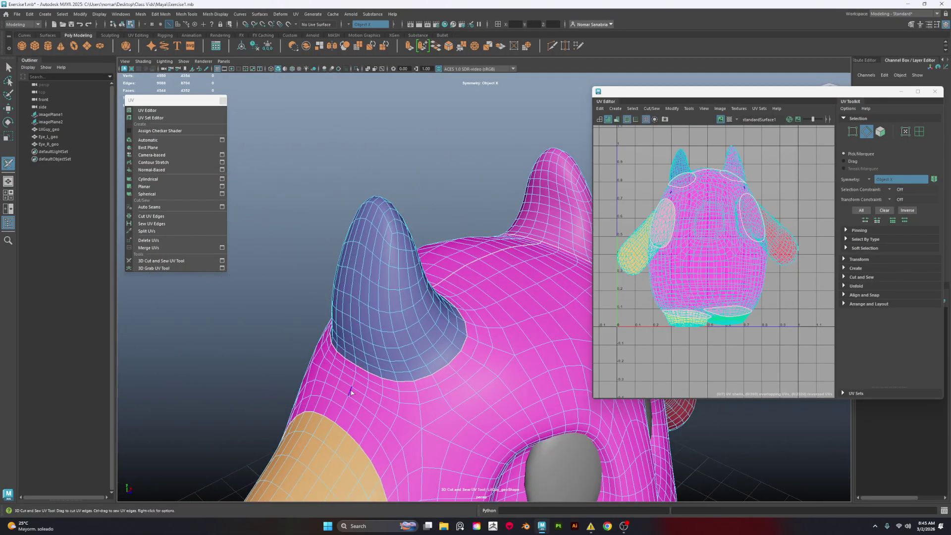
{"action": "left_click_drag", "start_coordinate": [348, 395], "coordinate": [485, 280], "text": "alt"}
{"action": "middle_click_drag", "start_coordinate": [486, 281], "coordinate": [408, 283], "text": "alt"}
{"action": "right_click_drag", "start_coordinate": [408, 284], "coordinate": [515, 359], "text": "alt"}
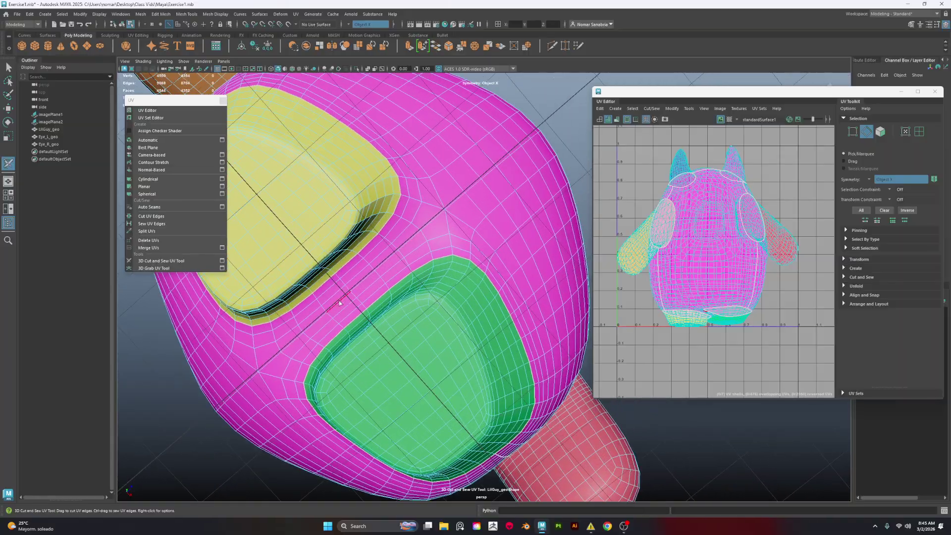
{"action": "key", "text": "f"}
{"action": "left_click_drag", "start_coordinate": [345, 288], "coordinate": [423, 358], "text": "alt"}
{"action": "right_click_drag", "start_coordinate": [424, 359], "coordinate": [438, 365], "text": "alt"}
{"action": "left_click_drag", "start_coordinate": [430, 360], "coordinate": [440, 332], "text": "alt"}
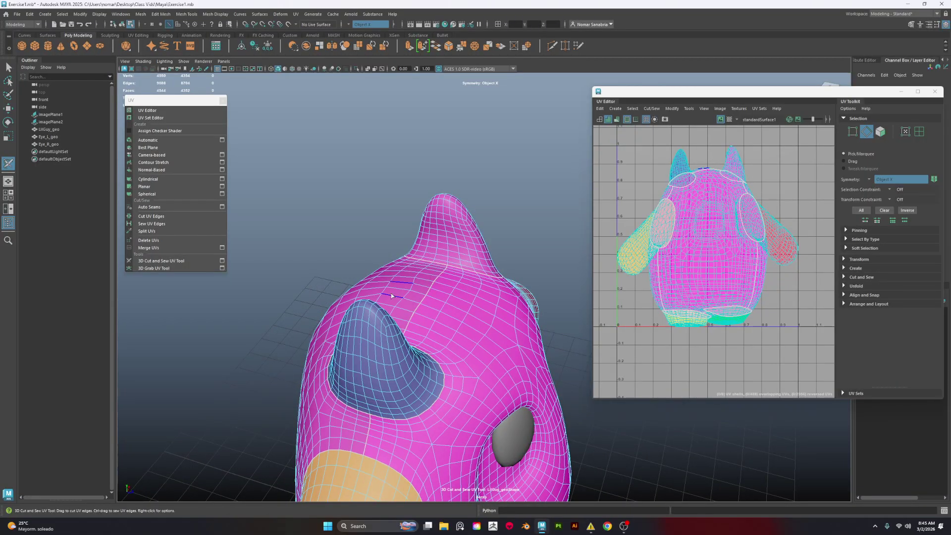
Step: Select the front body UV shell and the back one in turn to check the split
{"action": "right_click_drag", "start_coordinate": [392, 296], "coordinate": [403, 203]}
{"action": "left_click", "coordinate": [449, 310]}
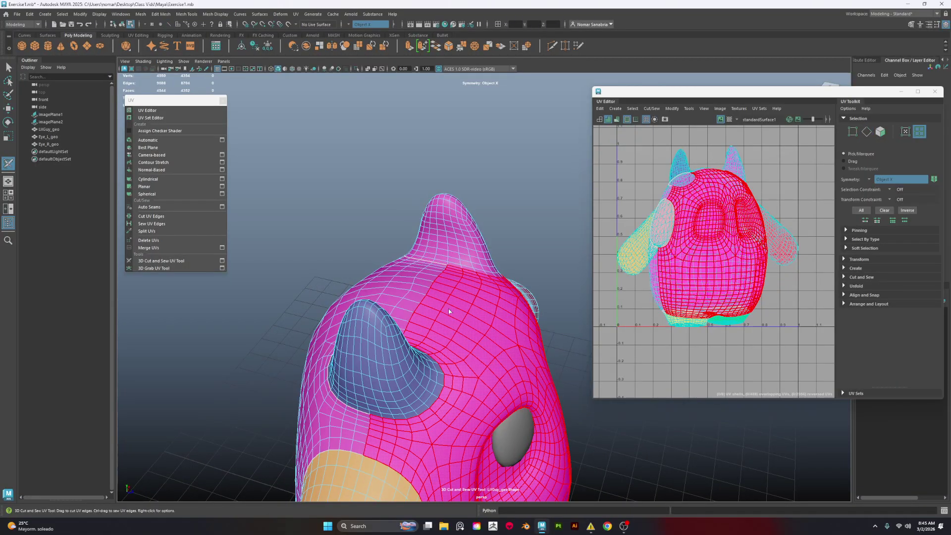
{"action": "left_click", "coordinate": [360, 304]}
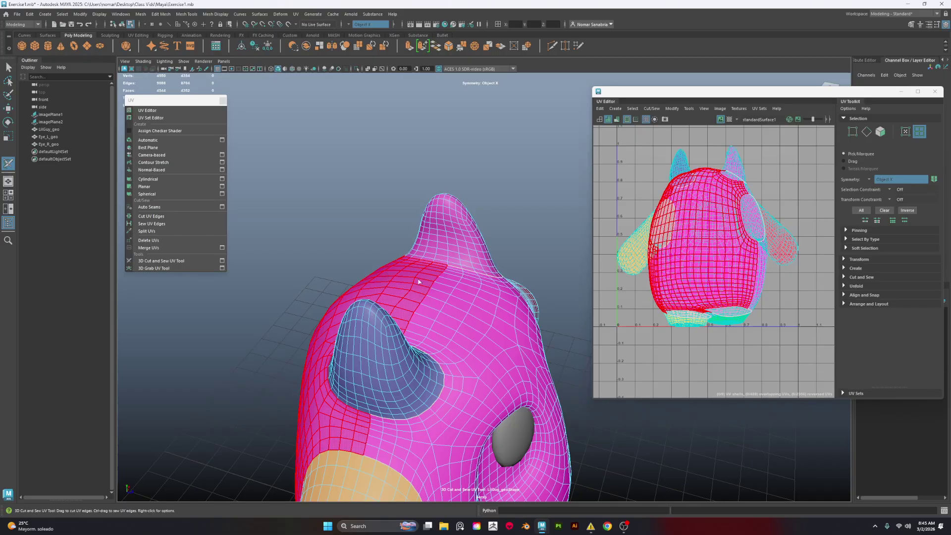
Step: Return to edge cutting and cut UV seam loops around the rims of both eye sockets
{"action": "left_click_drag", "start_coordinate": [431, 260], "coordinate": [391, 279], "text": "alt"}
{"action": "scroll", "coordinate": [390, 278], "scroll_direction": "up", "scroll_amount": 5}
{"action": "right_click_drag", "start_coordinate": [416, 317], "coordinate": [424, 229]}
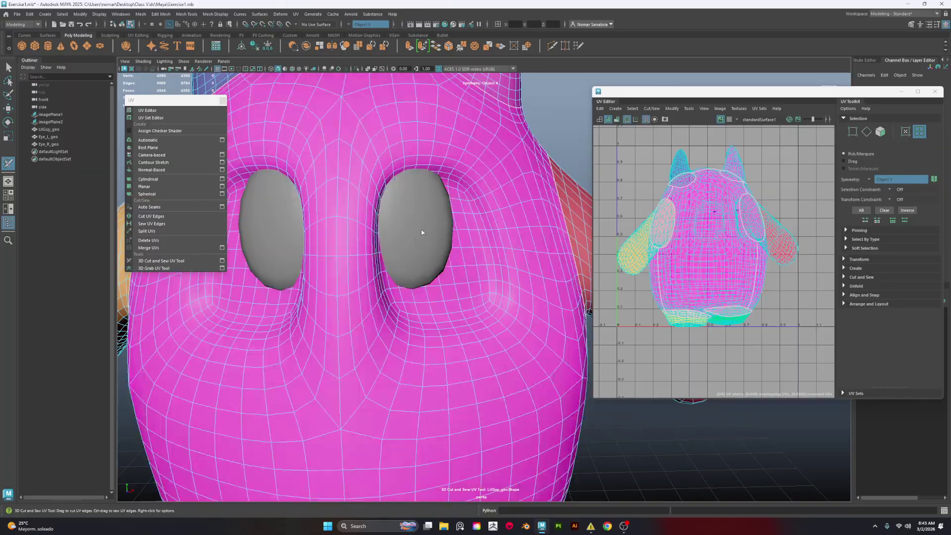
{"action": "left_click_drag", "start_coordinate": [425, 230], "coordinate": [423, 260], "text": "alt"}
{"action": "scroll", "coordinate": [409, 298], "scroll_direction": "down", "scroll_amount": 4}
{"action": "scroll", "coordinate": [423, 261], "scroll_direction": "up", "scroll_amount": 5}
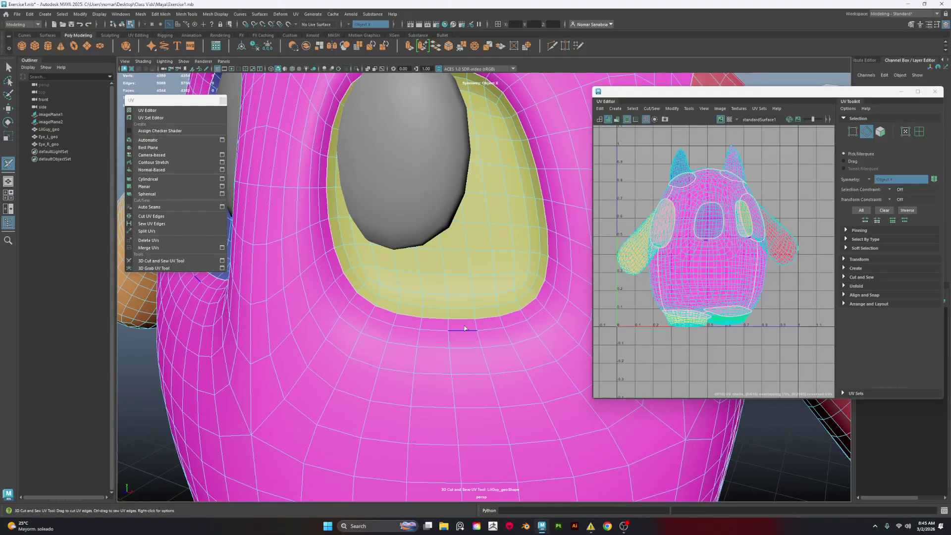
{"action": "left_click_drag", "start_coordinate": [465, 328], "coordinate": [426, 297], "text": "alt"}
{"action": "left_click_drag", "start_coordinate": [353, 309], "coordinate": [349, 283]}
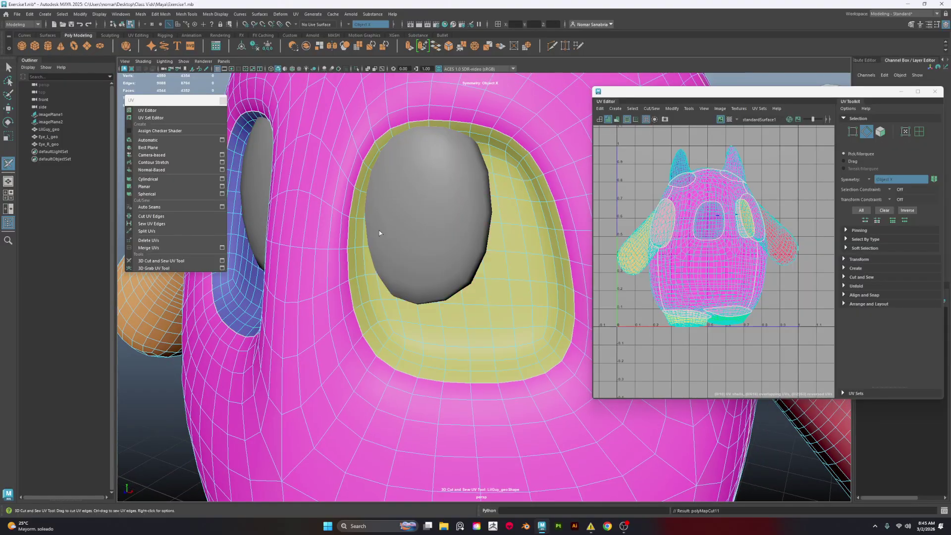
{"action": "left_click_drag", "start_coordinate": [378, 229], "coordinate": [397, 257], "text": "alt"}
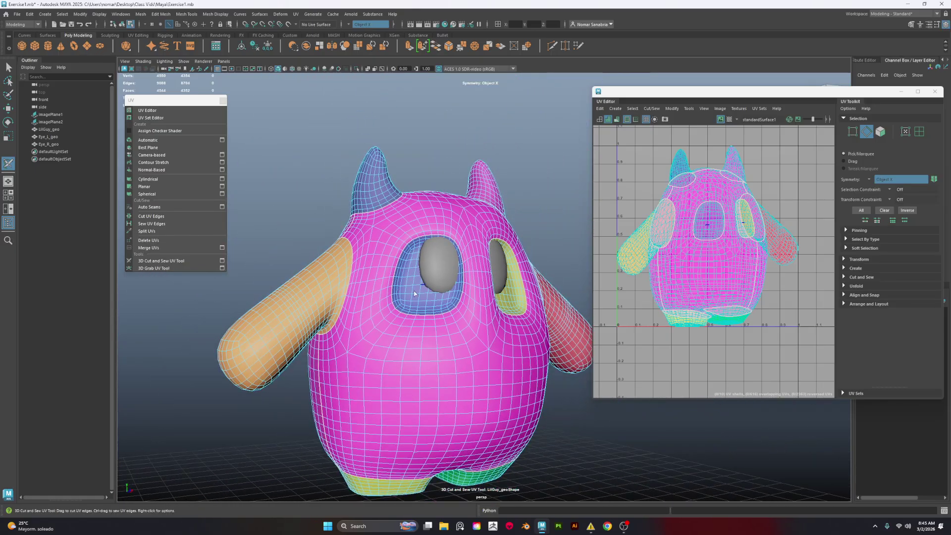
Step: Leave the cutting tool, return LilGuy_geo to object mode, and hide the checker map and the shaded UV shell colours
{"action": "left_click_drag", "start_coordinate": [414, 293], "coordinate": [468, 336], "text": "alt"}
{"action": "scroll", "coordinate": [438, 317], "scroll_direction": "up", "scroll_amount": 3}
{"action": "key", "text": "q"}
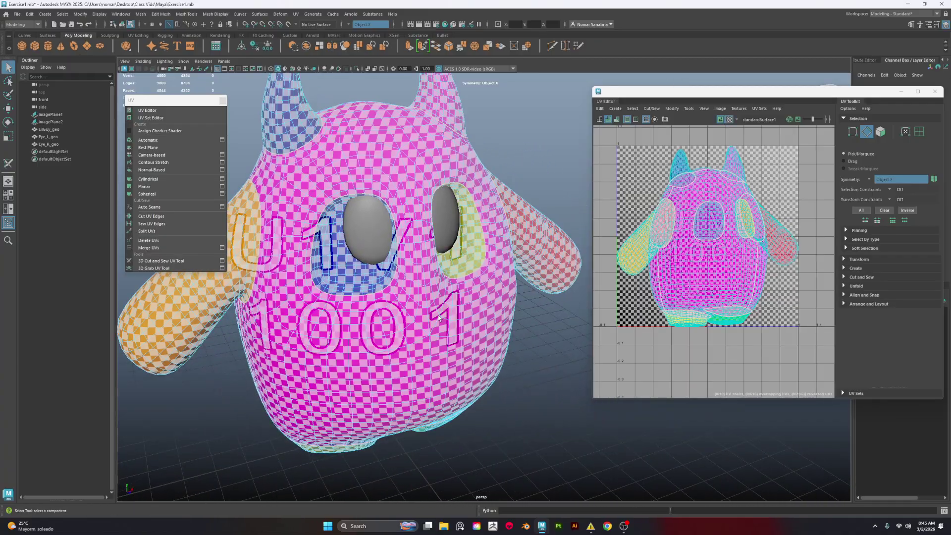
{"action": "key", "text": "F8"}
{"action": "left_click_drag", "start_coordinate": [416, 239], "coordinate": [383, 299], "text": "alt"}
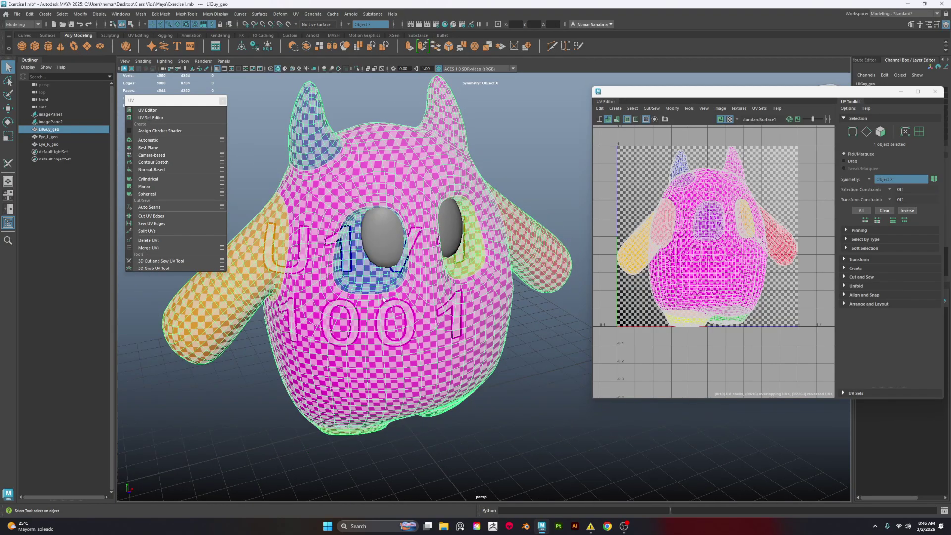
{"action": "left_click", "coordinate": [654, 119]}
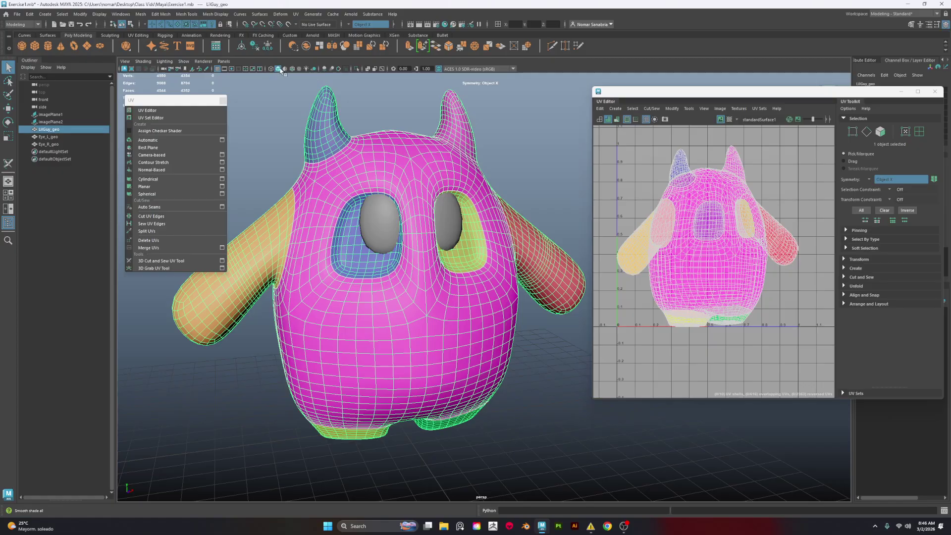
{"action": "left_click", "coordinate": [602, 120]}
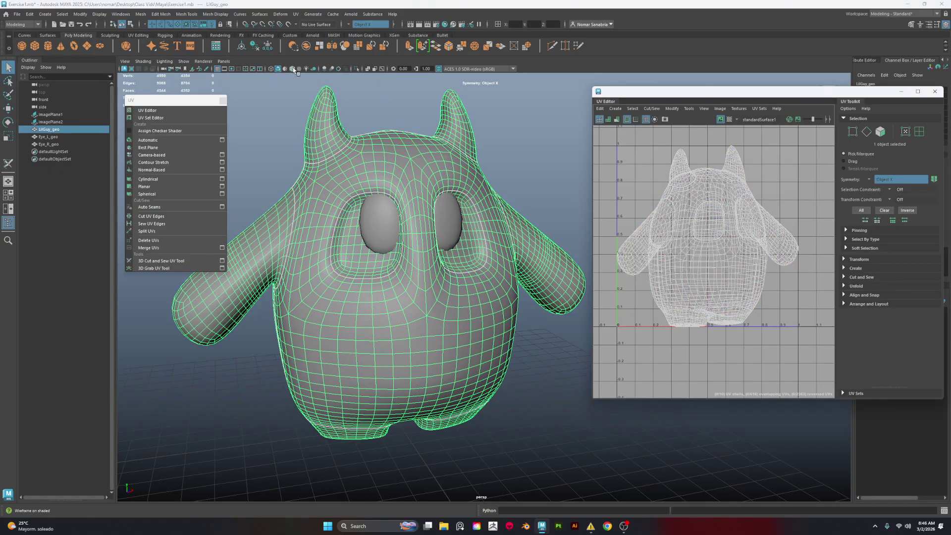
{"action": "left_click", "coordinate": [292, 115]}
Step: Reactivate the 3D Cut and Sew UV Tool on LilGuy_geo and turn the shaded UV shell display back on
{"action": "left_click_drag", "start_coordinate": [542, 160], "coordinate": [459, 252], "text": "alt"}
{"action": "left_click", "coordinate": [388, 267]}
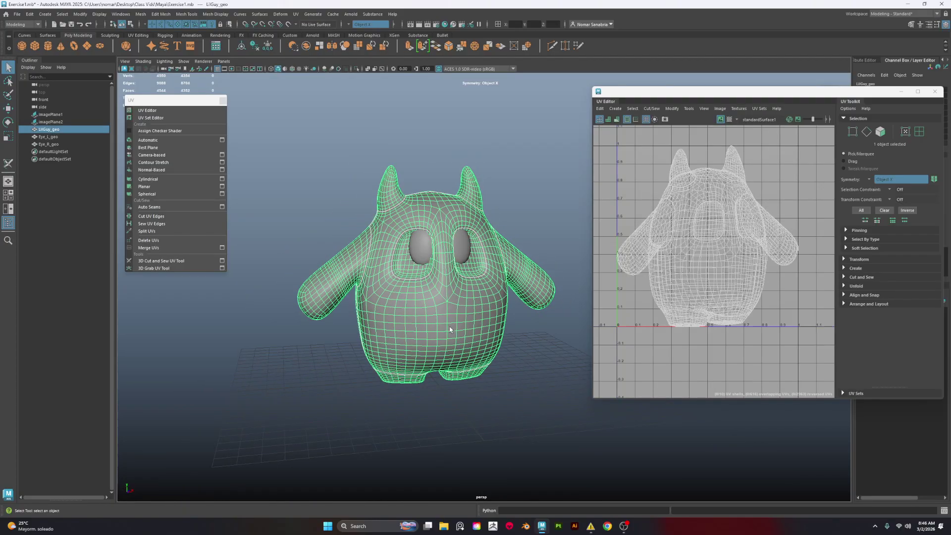
{"action": "left_click_drag", "start_coordinate": [439, 259], "coordinate": [475, 297], "text": "alt"}
{"action": "right_click_drag", "start_coordinate": [476, 297], "coordinate": [493, 393], "text": "alt"}
{"action": "left_click_drag", "start_coordinate": [493, 392], "coordinate": [363, 304], "text": "alt"}
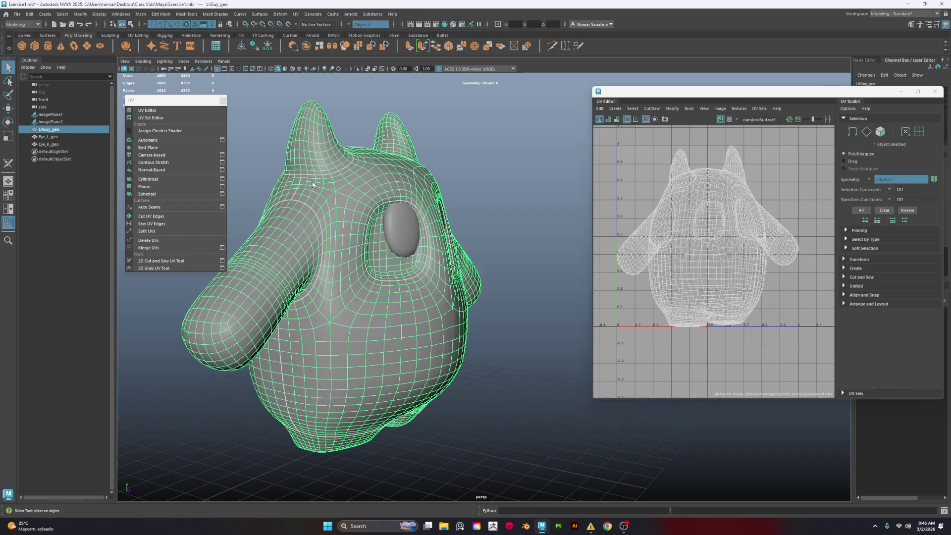
{"action": "left_click", "coordinate": [161, 260]}
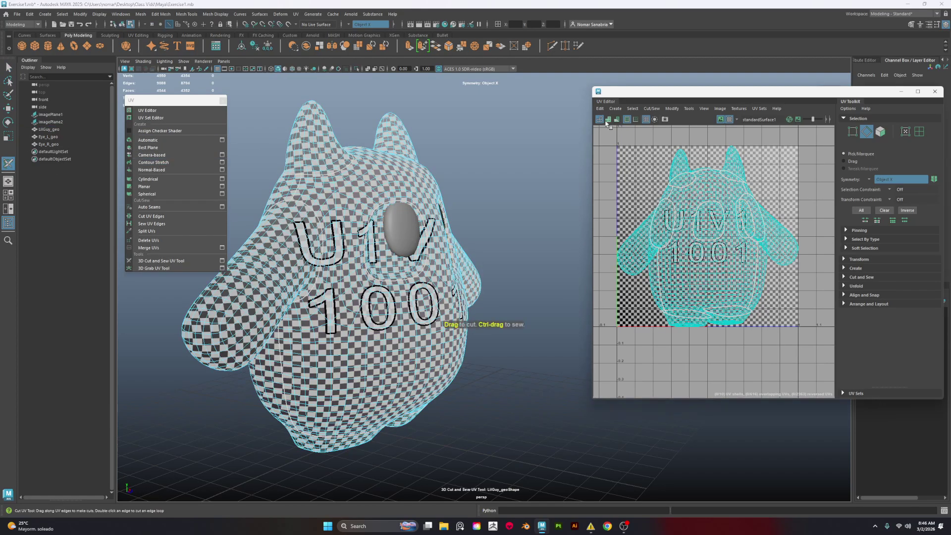
{"action": "left_click", "coordinate": [607, 119]}
Step: Examine the checker pattern on the character's face, torso and arms for stretching across the cut UV shells
{"action": "left_click_drag", "start_coordinate": [297, 264], "coordinate": [375, 264], "text": "alt"}
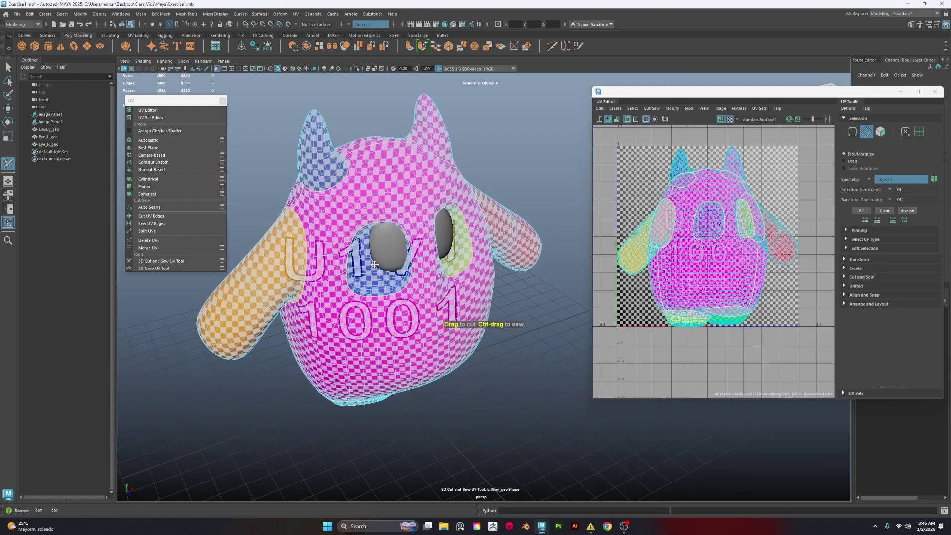
{"action": "scroll", "coordinate": [375, 264], "scroll_direction": "up", "scroll_amount": 5}
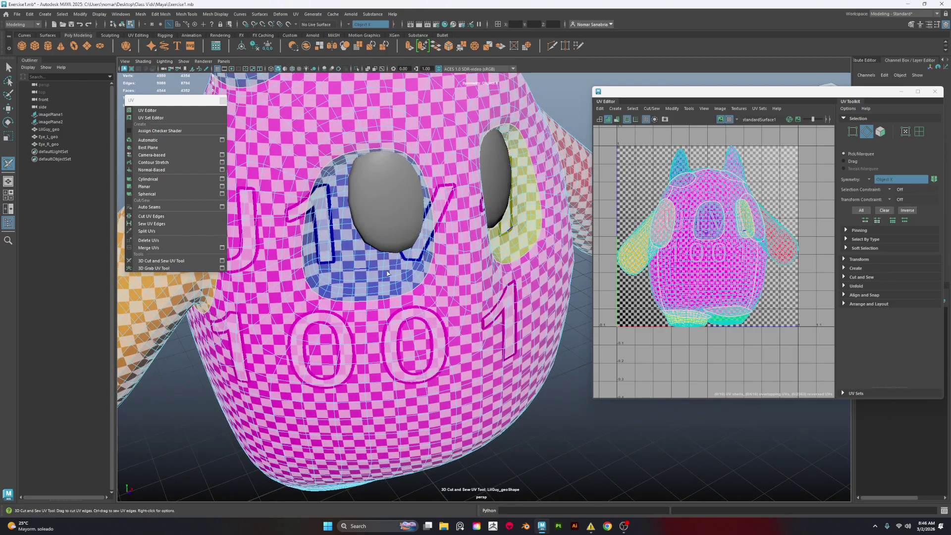
{"action": "scroll", "coordinate": [425, 293], "scroll_direction": "down", "scroll_amount": 6}
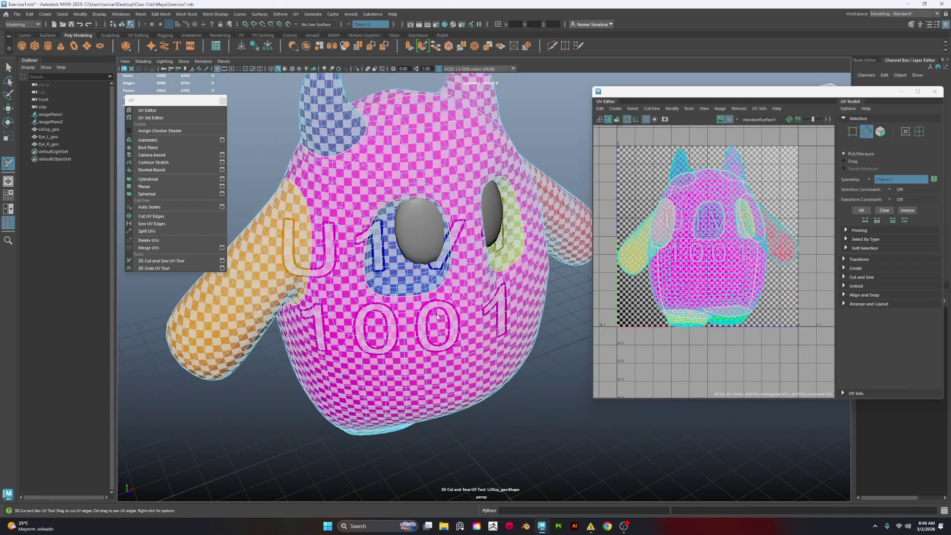
{"action": "left_click_drag", "start_coordinate": [424, 293], "coordinate": [378, 285], "text": "alt"}
{"action": "middle_click_drag", "start_coordinate": [377, 284], "coordinate": [463, 288], "text": "alt"}
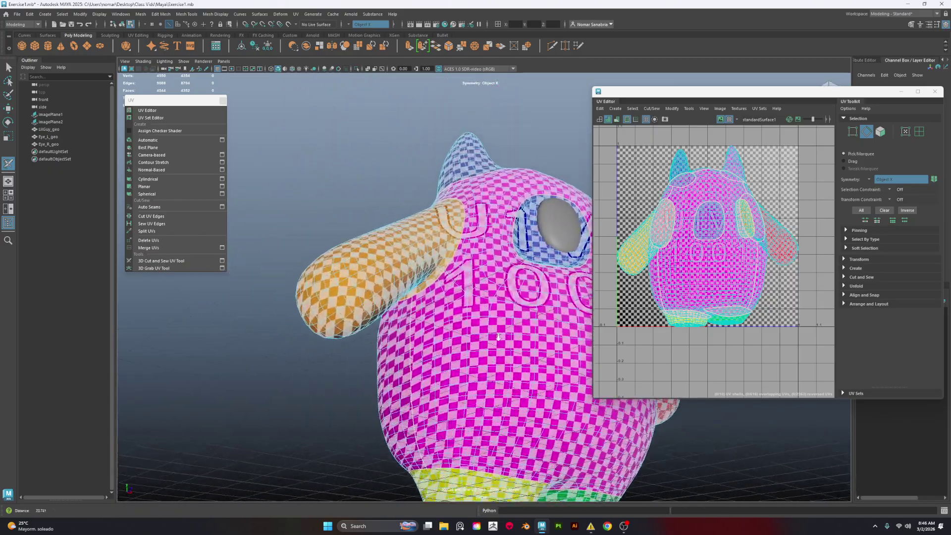
{"action": "right_click_drag", "start_coordinate": [463, 287], "coordinate": [488, 317], "text": "alt"}
{"action": "left_click_drag", "start_coordinate": [487, 317], "coordinate": [473, 285], "text": "alt"}
{"action": "right_click_drag", "start_coordinate": [473, 284], "coordinate": [470, 322], "text": "alt"}
{"action": "left_click_drag", "start_coordinate": [470, 323], "coordinate": [507, 171], "text": "alt"}
{"action": "key", "text": "alt"}
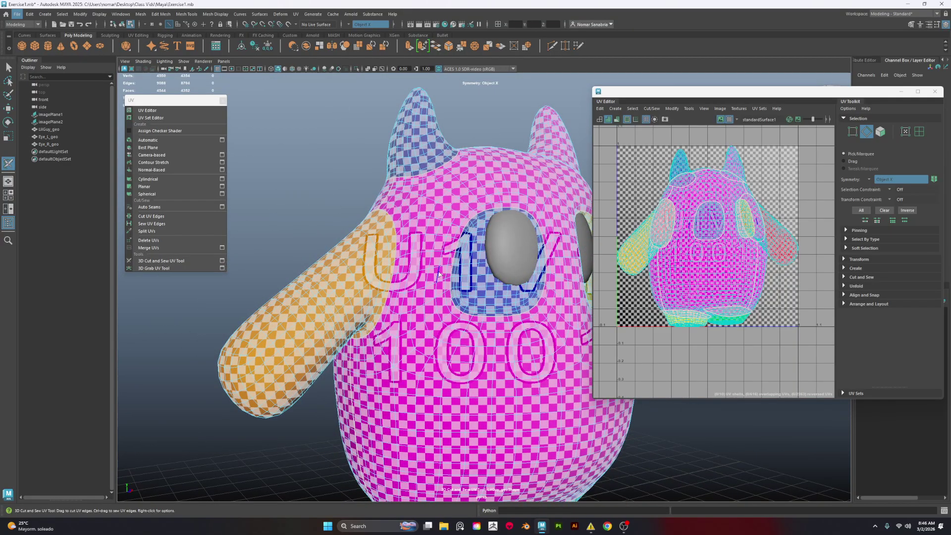
{"action": "left_click_drag", "start_coordinate": [466, 293], "coordinate": [436, 270], "text": "alt"}
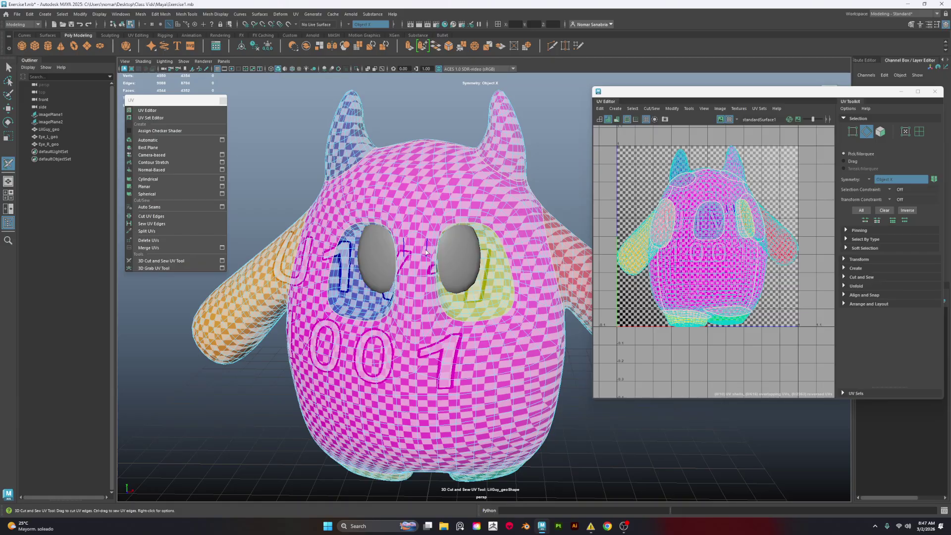
{"action": "scroll", "coordinate": [425, 251], "scroll_direction": "down", "scroll_amount": 3}
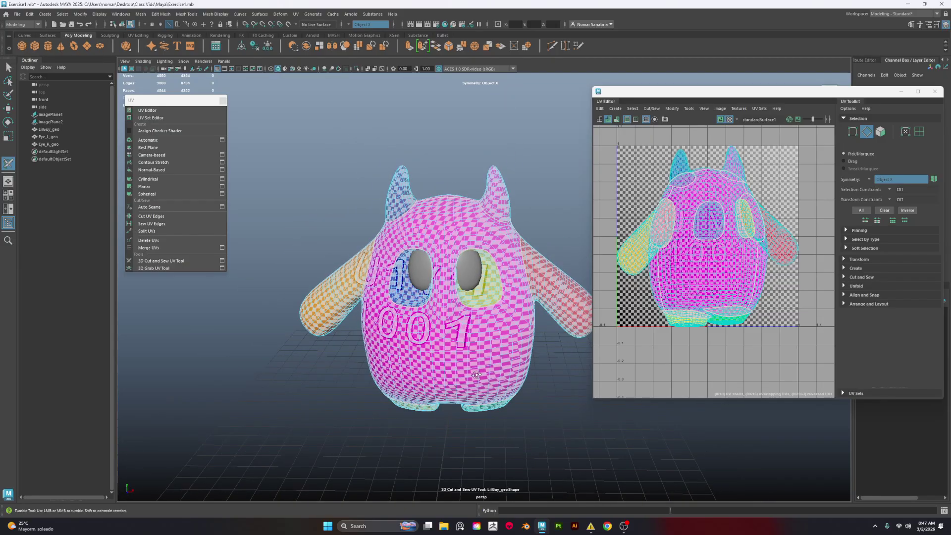
{"action": "left_click_drag", "start_coordinate": [426, 252], "coordinate": [432, 364], "text": "alt"}
{"action": "right_click_drag", "start_coordinate": [432, 364], "coordinate": [545, 451], "text": "alt"}
{"action": "right_click_drag", "start_coordinate": [485, 402], "coordinate": [426, 386], "text": "alt"}
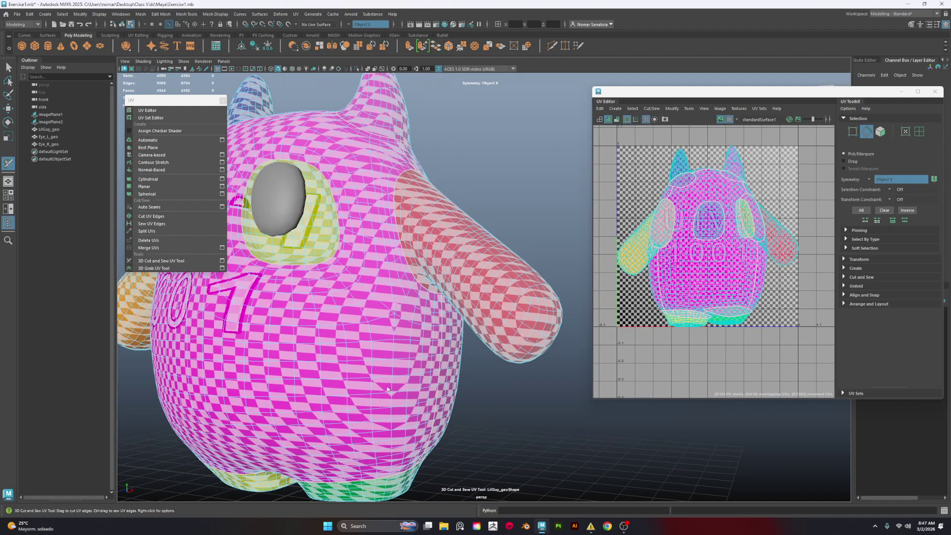
Step: Cut a symmetrical UV seam loop around each arm near its rounded end to separate the hands
{"action": "left_click_drag", "start_coordinate": [425, 386], "coordinate": [495, 383], "text": "alt"}
{"action": "middle_click_drag", "start_coordinate": [357, 391], "coordinate": [485, 396], "text": "alt"}
{"action": "right_click_drag", "start_coordinate": [486, 396], "coordinate": [445, 396], "text": "alt"}
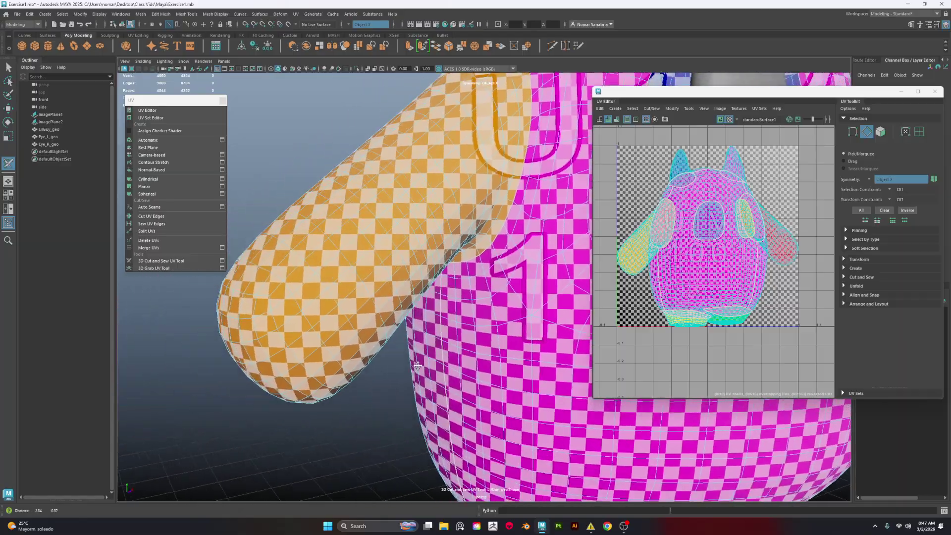
{"action": "left_click_drag", "start_coordinate": [445, 396], "coordinate": [324, 348], "text": "alt"}
{"action": "double_click", "coordinate": [356, 314]}
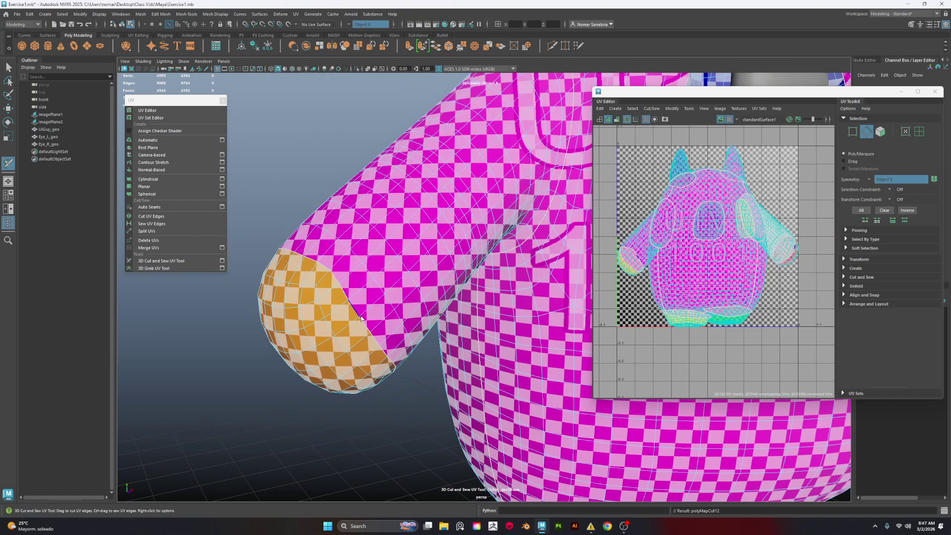
{"action": "right_click_drag", "start_coordinate": [357, 317], "coordinate": [322, 307], "text": "alt"}
{"action": "left_click_drag", "start_coordinate": [525, 367], "coordinate": [441, 371], "text": "alt"}
{"action": "middle_click_drag", "start_coordinate": [440, 372], "coordinate": [456, 386], "text": "alt"}
{"action": "right_click_drag", "start_coordinate": [457, 387], "coordinate": [460, 314], "text": "alt"}
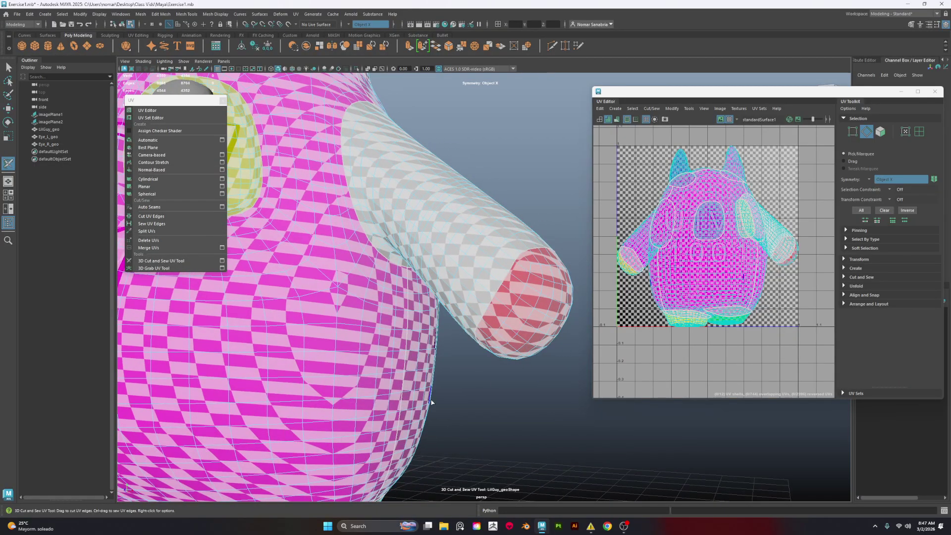
Step: Cut a symmetrical lengthwise UV seam along the underside of each arm, between the torso and the hand
{"action": "right_click_drag", "start_coordinate": [431, 402], "coordinate": [303, 362], "text": "alt"}
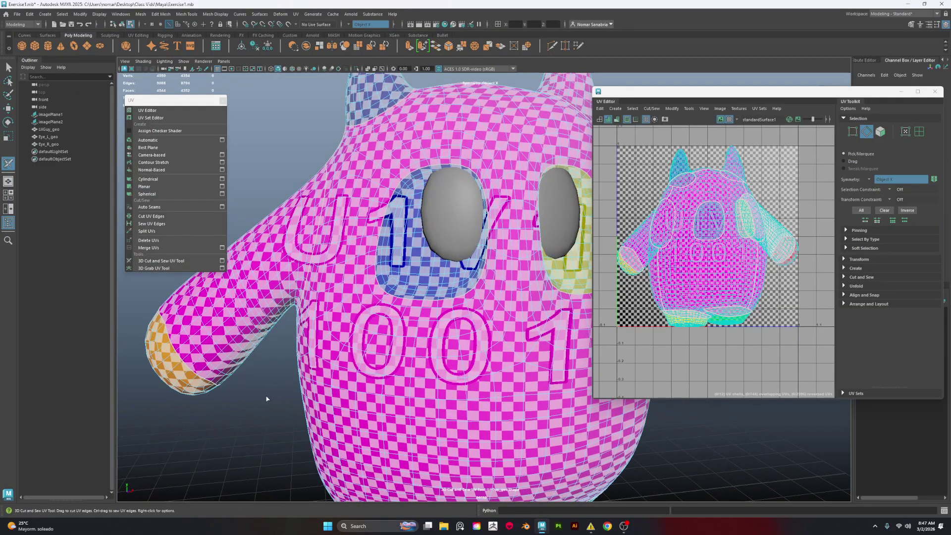
{"action": "right_click_drag", "start_coordinate": [266, 391], "coordinate": [270, 377], "text": "alt"}
{"action": "left_click_drag", "start_coordinate": [270, 377], "coordinate": [328, 336], "text": "alt"}
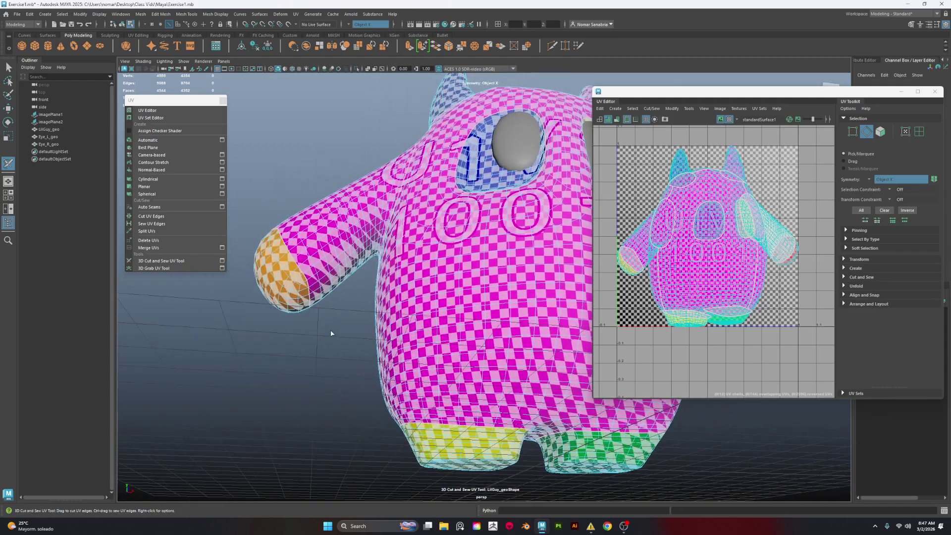
{"action": "right_click_drag", "start_coordinate": [328, 335], "coordinate": [315, 386], "text": "alt"}
{"action": "middle_click_drag", "start_coordinate": [288, 349], "coordinate": [381, 365], "text": "alt"}
{"action": "left_click_drag", "start_coordinate": [382, 366], "coordinate": [422, 396], "text": "alt"}
{"action": "right_click_drag", "start_coordinate": [397, 373], "coordinate": [394, 406], "text": "alt"}
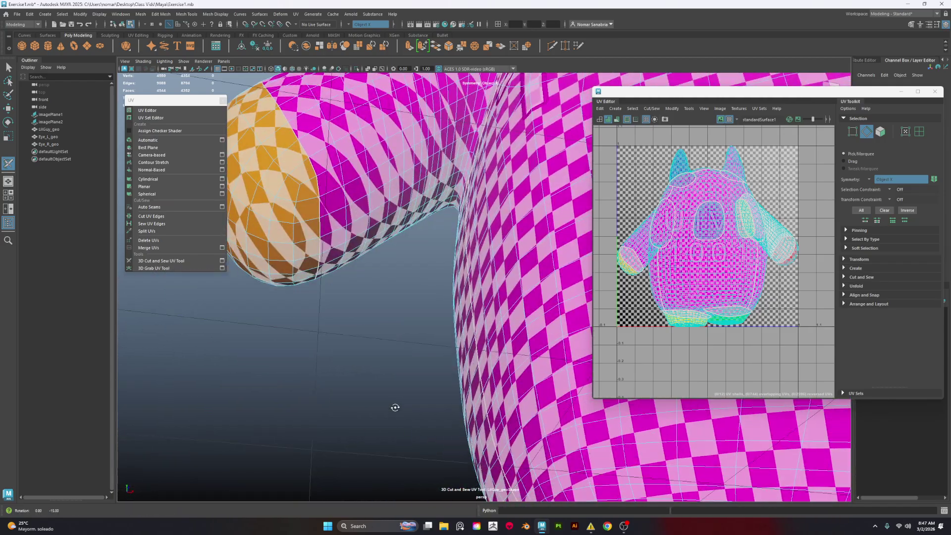
{"action": "middle_click_drag", "start_coordinate": [373, 303], "coordinate": [366, 341], "text": "alt"}
{"action": "right_click_drag", "start_coordinate": [365, 340], "coordinate": [342, 322], "text": "alt"}
{"action": "left_click_drag", "start_coordinate": [371, 383], "coordinate": [378, 391], "text": "alt"}
{"action": "right_click_drag", "start_coordinate": [378, 391], "coordinate": [365, 390], "text": "alt"}
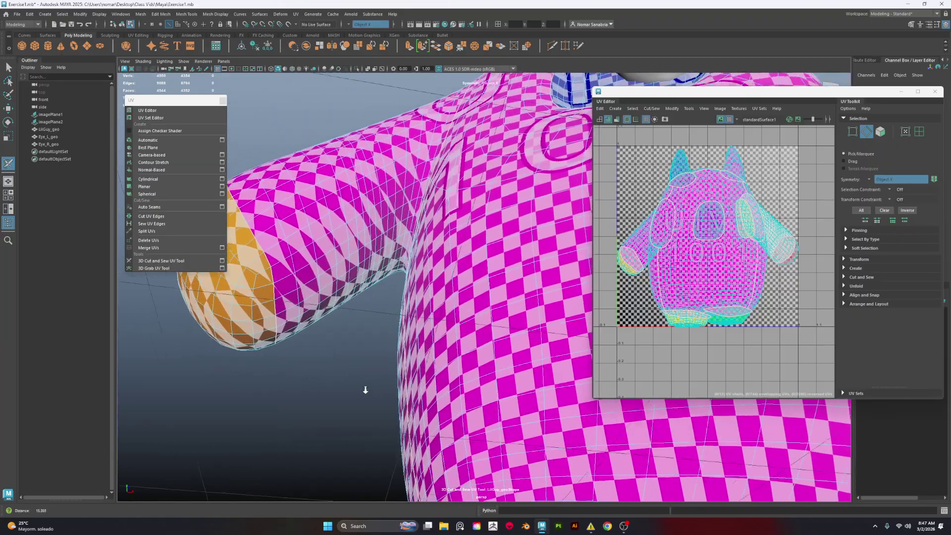
{"action": "middle_click_drag", "start_coordinate": [365, 391], "coordinate": [304, 381], "text": "alt"}
{"action": "right_click_drag", "start_coordinate": [303, 381], "coordinate": [301, 380], "text": "alt"}
{"action": "left_click_drag", "start_coordinate": [301, 380], "coordinate": [319, 367], "text": "alt"}
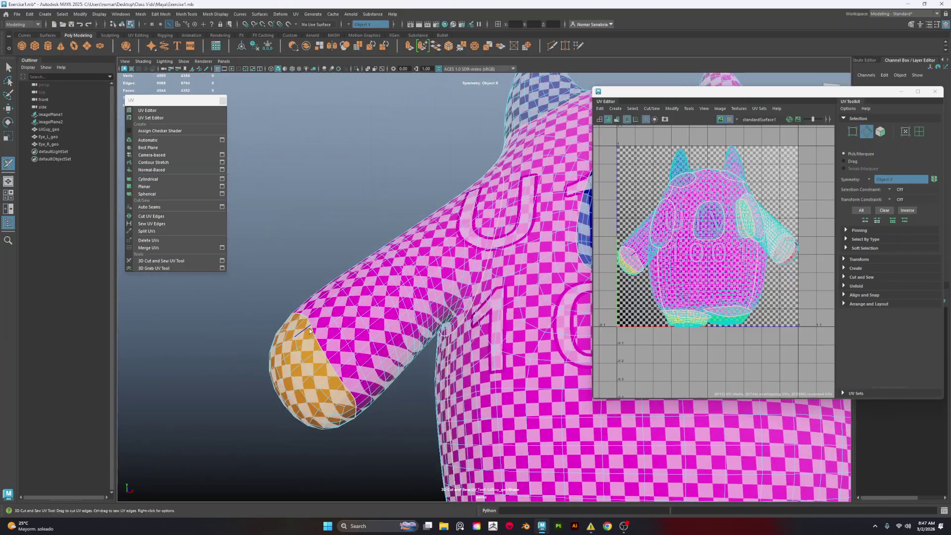
{"action": "left_click_drag", "start_coordinate": [370, 350], "coordinate": [375, 384], "text": "alt"}
{"action": "middle_click_drag", "start_coordinate": [374, 423], "coordinate": [371, 387], "text": "alt"}
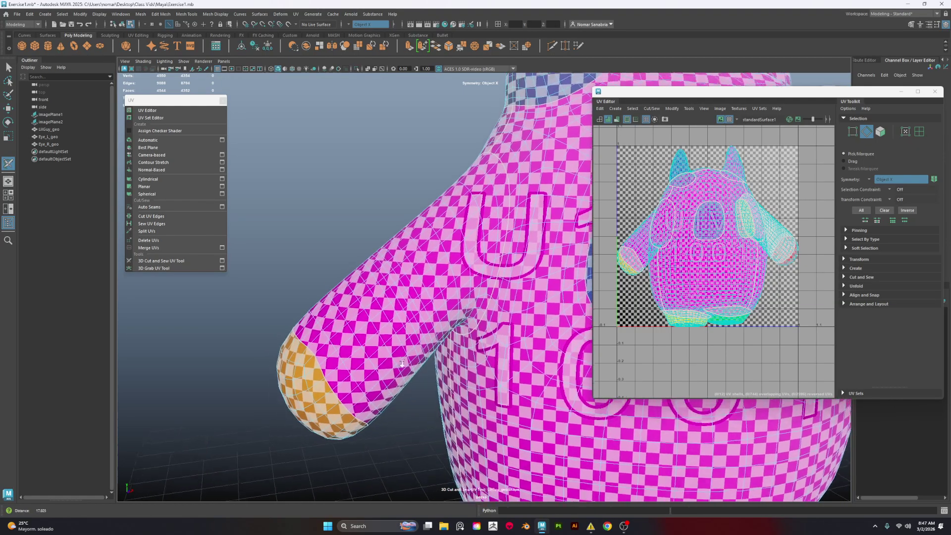
{"action": "right_click_drag", "start_coordinate": [371, 391], "coordinate": [403, 418], "text": "alt"}
{"action": "left_click_drag", "start_coordinate": [403, 418], "coordinate": [395, 395], "text": "alt"}
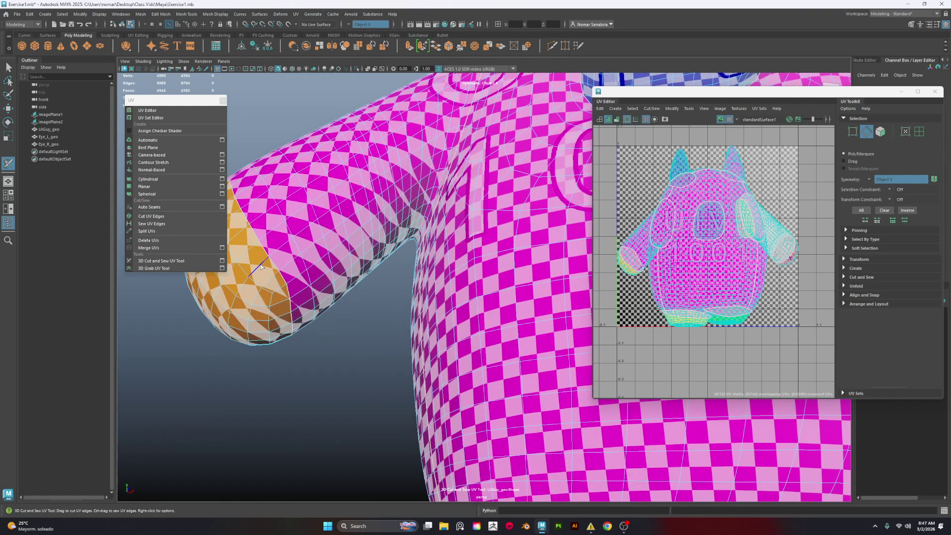
{"action": "left_click_drag", "start_coordinate": [341, 337], "coordinate": [329, 221], "text": "alt"}
{"action": "double_click", "coordinate": [337, 225]}
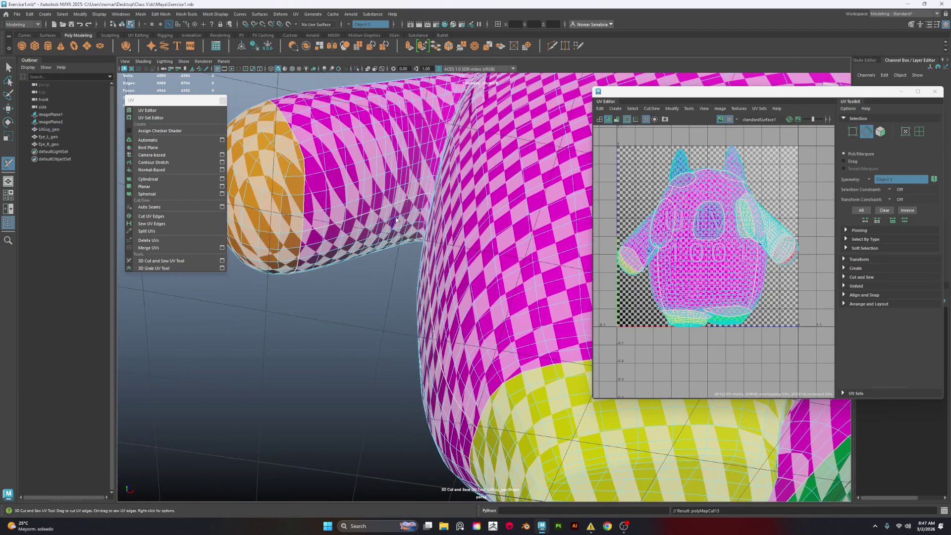
Step: Examine the hand and arm shells on both sides of the character to check their cut UV seams
{"action": "left_click_drag", "start_coordinate": [319, 225], "coordinate": [412, 252], "text": "alt"}
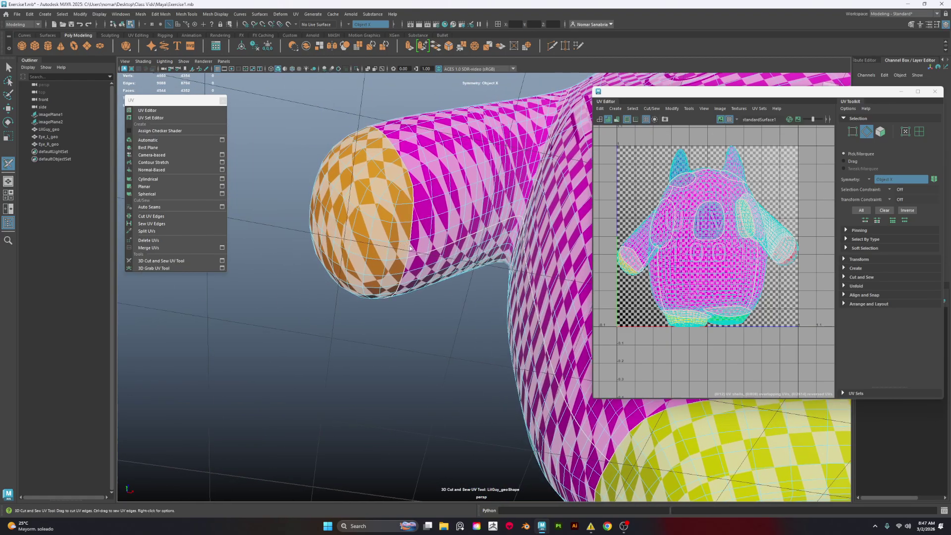
{"action": "left_click_drag", "start_coordinate": [329, 196], "coordinate": [396, 419], "text": "alt"}
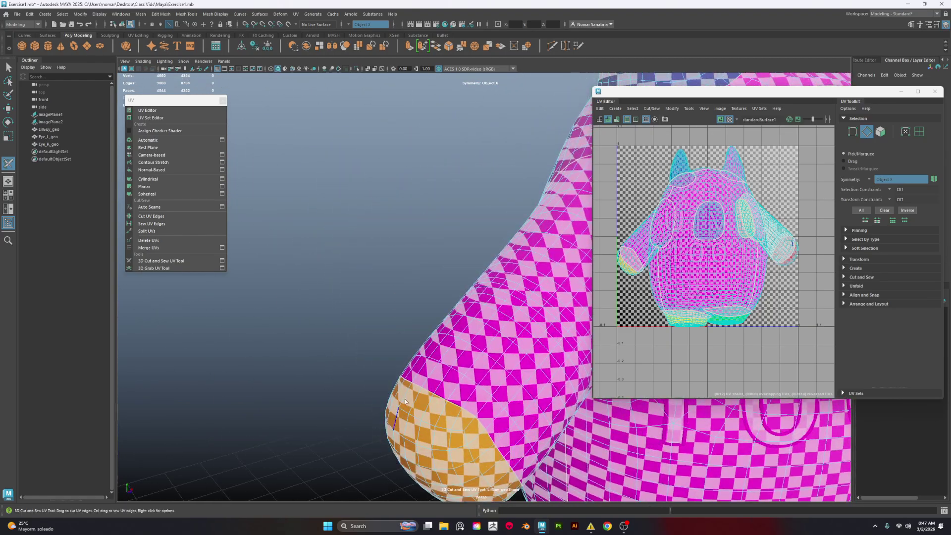
{"action": "left_click_drag", "start_coordinate": [572, 204], "coordinate": [367, 276], "text": "alt"}
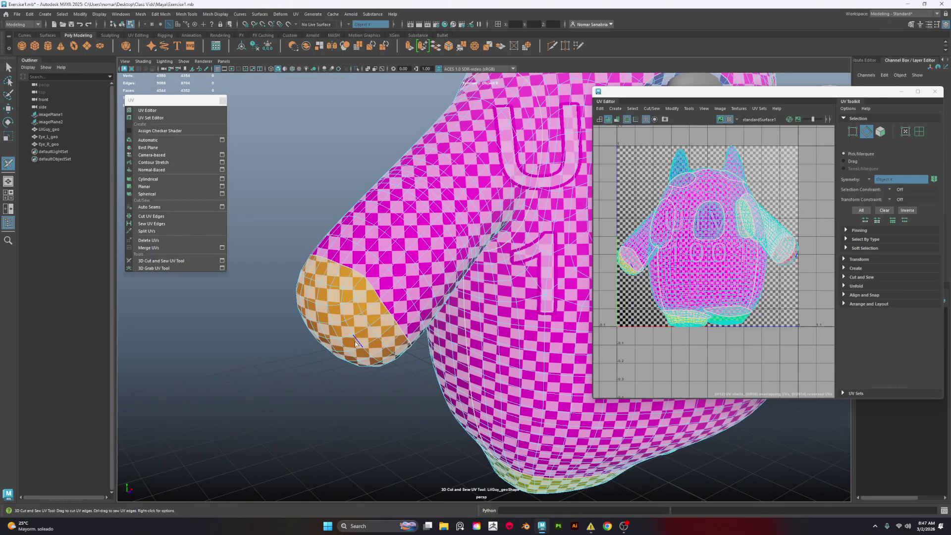
{"action": "scroll", "coordinate": [355, 328], "scroll_direction": "down", "scroll_amount": 3}
{"action": "left_click_drag", "start_coordinate": [371, 330], "coordinate": [339, 327], "text": "alt"}
{"action": "middle_click_drag", "start_coordinate": [339, 327], "coordinate": [271, 331], "text": "alt"}
{"action": "left_click_drag", "start_coordinate": [271, 330], "coordinate": [173, 333], "text": "alt"}
{"action": "left_click_drag", "start_coordinate": [439, 342], "coordinate": [396, 327], "text": "alt"}
{"action": "right_click_drag", "start_coordinate": [396, 346], "coordinate": [463, 404], "text": "alt"}
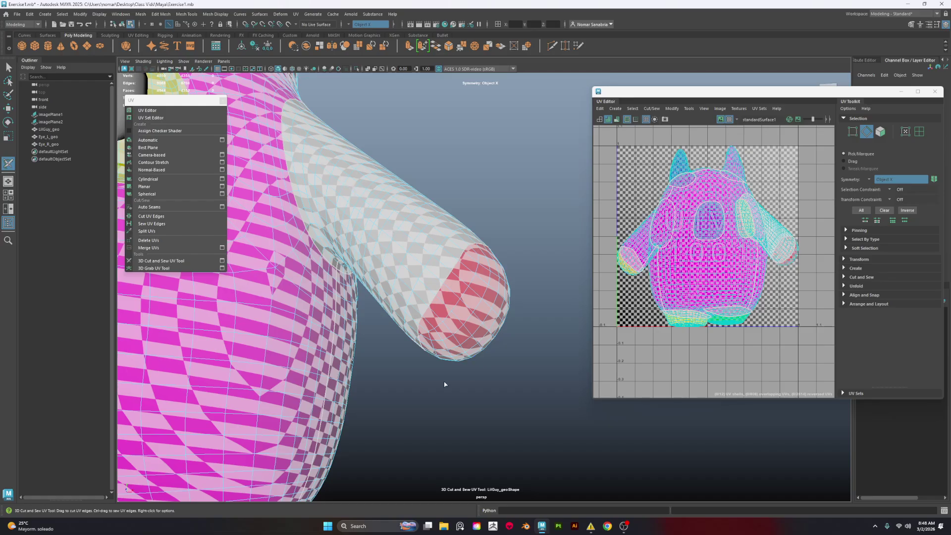
{"action": "left_click_drag", "start_coordinate": [444, 384], "coordinate": [440, 283], "text": "alt"}
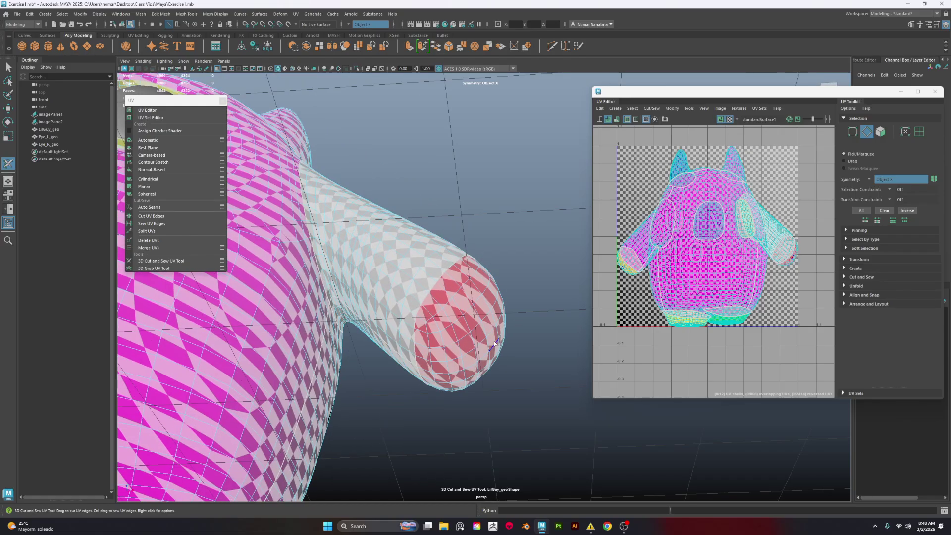
{"action": "left_click_drag", "start_coordinate": [495, 343], "coordinate": [482, 354], "text": "alt"}
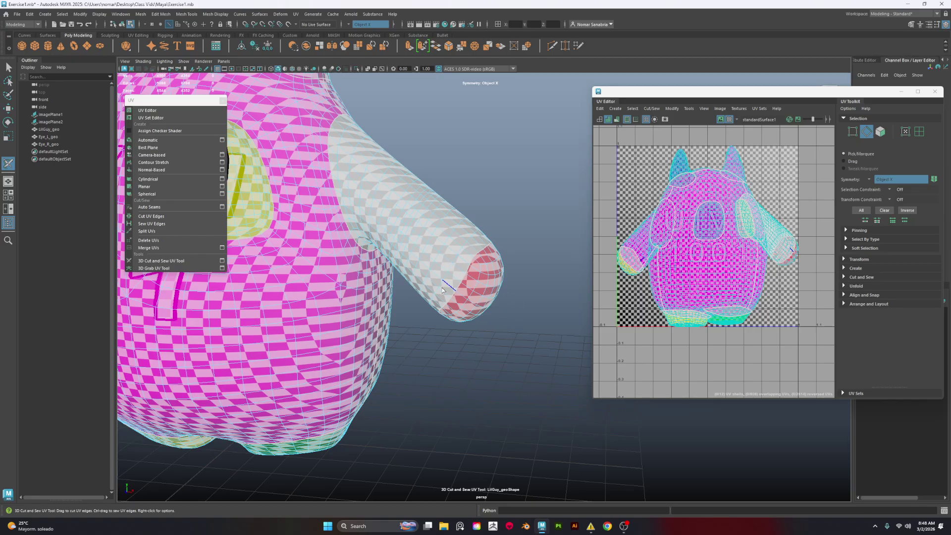
{"action": "left_click_drag", "start_coordinate": [473, 349], "coordinate": [530, 297], "text": "alt"}
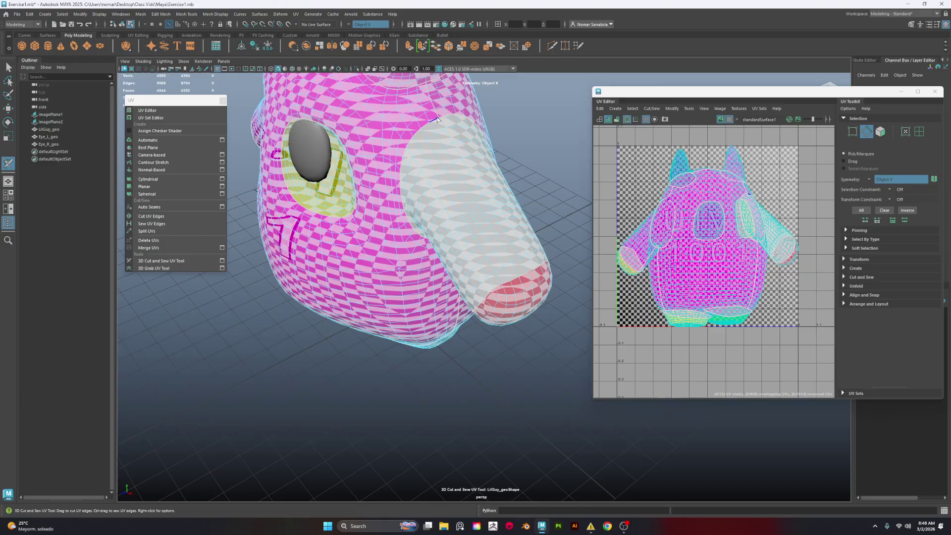
{"action": "left_click_drag", "start_coordinate": [497, 335], "coordinate": [530, 289], "text": "alt"}
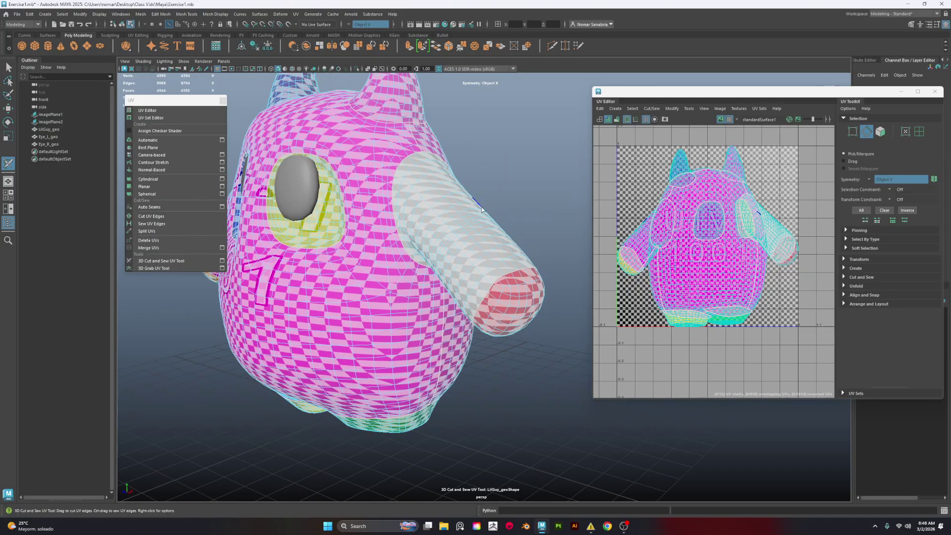
{"action": "left_click_drag", "start_coordinate": [473, 353], "coordinate": [466, 346], "text": "alt"}
{"action": "left_click_drag", "start_coordinate": [519, 285], "coordinate": [483, 323], "text": "alt"}
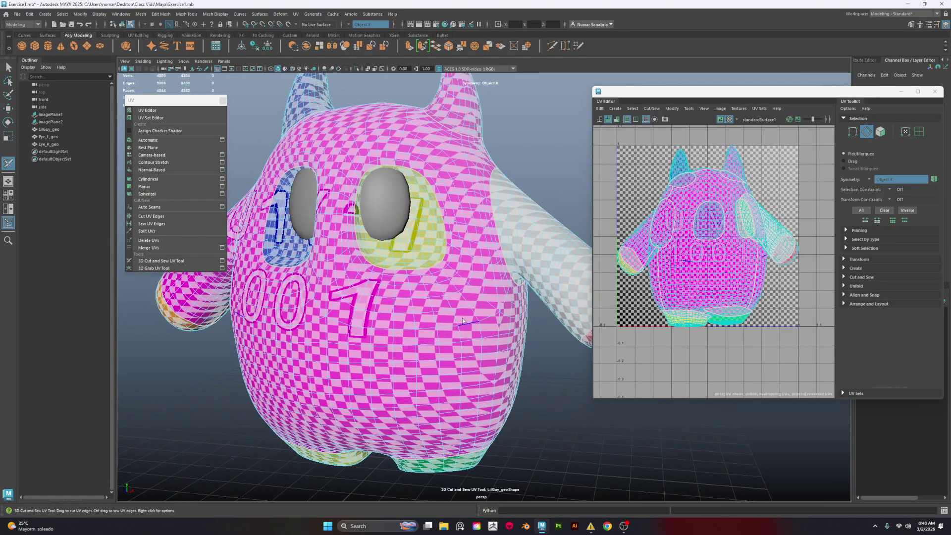
Step: Review the UV shell colours on the character's horns, eye sockets, torso and legs from the front and side
{"action": "left_click_drag", "start_coordinate": [177, 420], "coordinate": [278, 360], "text": "alt"}
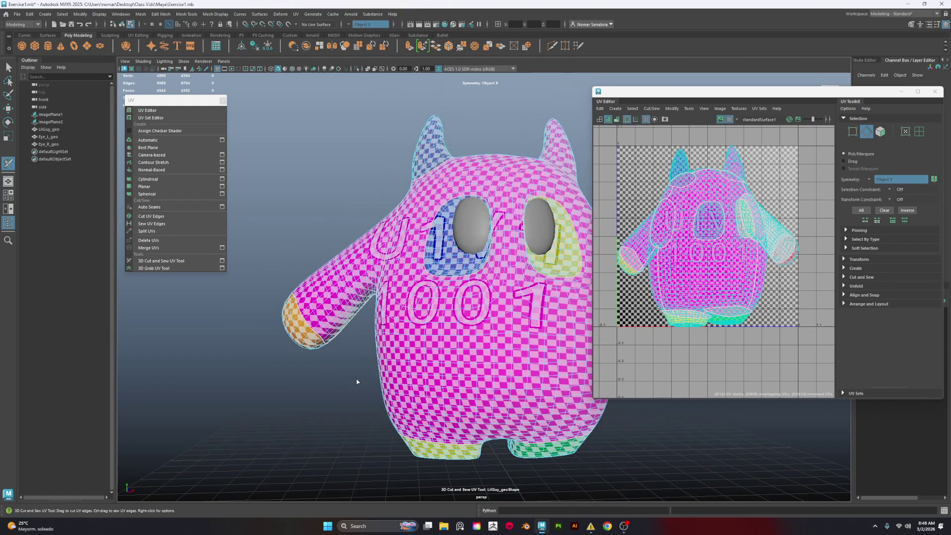
{"action": "left_click_drag", "start_coordinate": [351, 347], "coordinate": [450, 356], "text": "alt"}
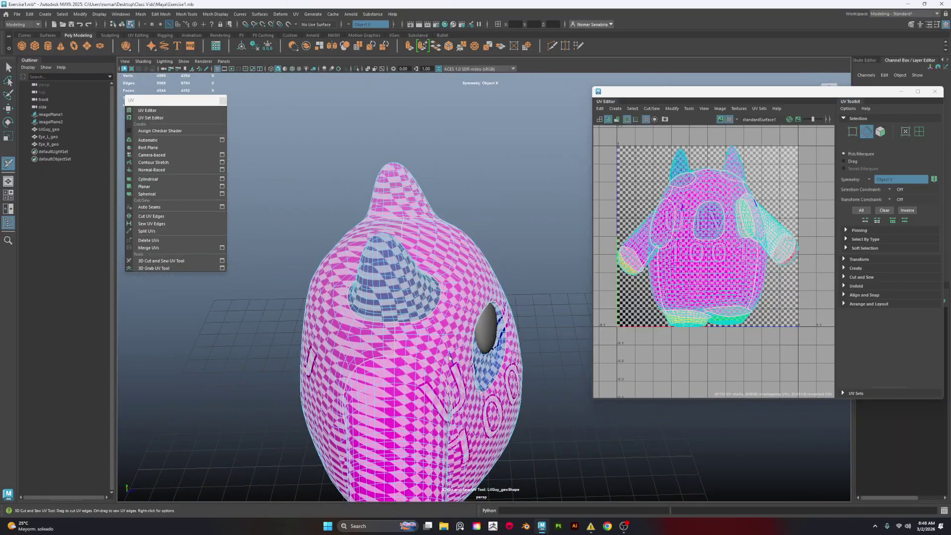
{"action": "left_click_drag", "start_coordinate": [409, 289], "coordinate": [458, 299], "text": "alt"}
{"action": "scroll", "coordinate": [434, 356], "scroll_direction": "down", "scroll_amount": 2}
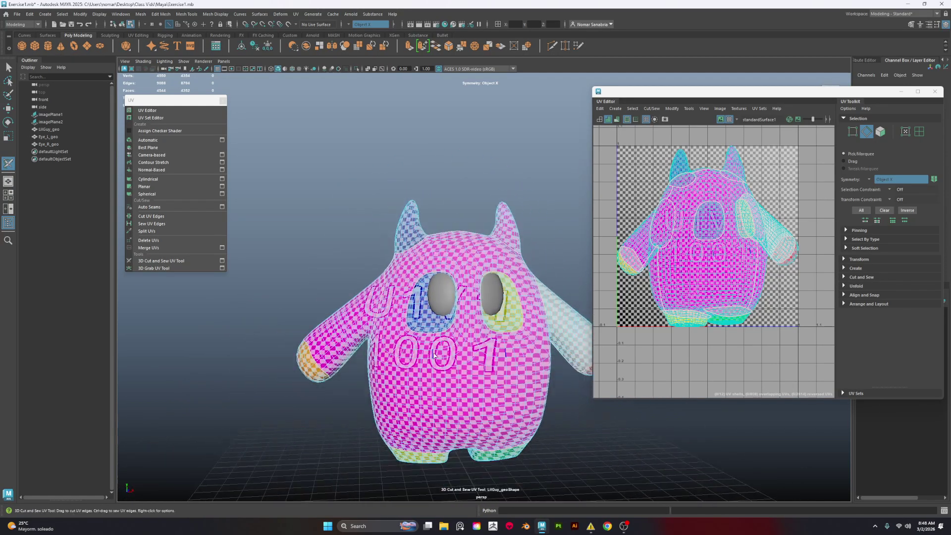
{"action": "scroll", "coordinate": [460, 409], "scroll_direction": "up", "scroll_amount": 2}
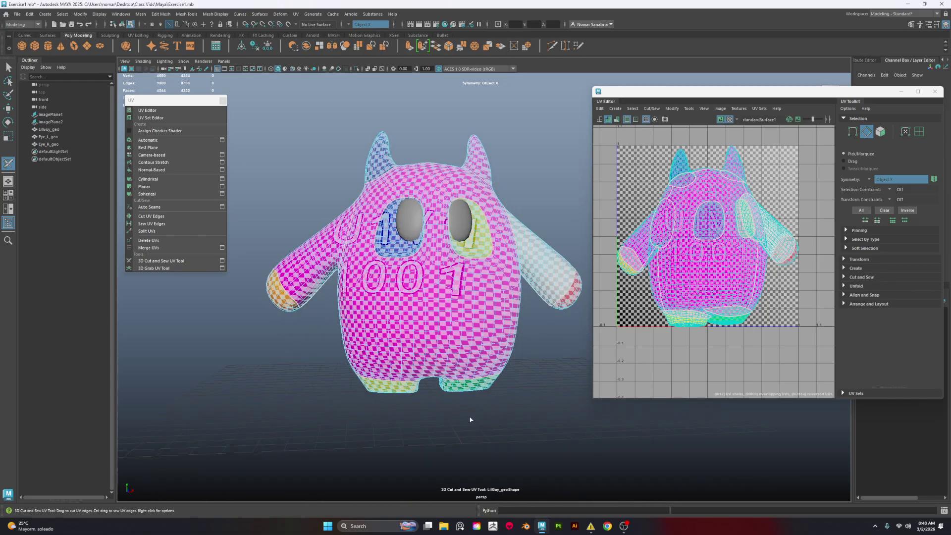
{"action": "scroll", "coordinate": [488, 446], "scroll_direction": "up", "scroll_amount": 3}
{"action": "left_click_drag", "start_coordinate": [490, 458], "coordinate": [376, 254], "text": "alt"}
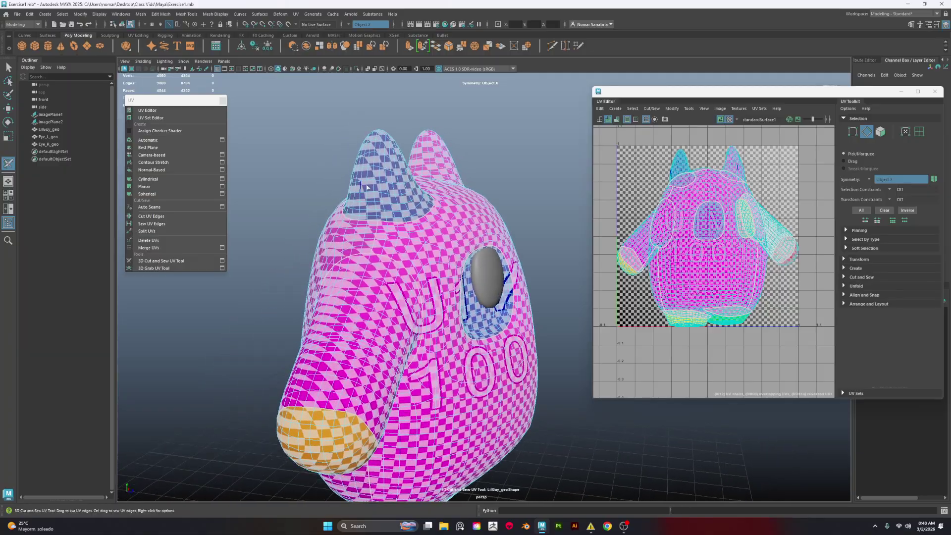
{"action": "left_click_drag", "start_coordinate": [515, 301], "coordinate": [515, 323], "text": "alt"}
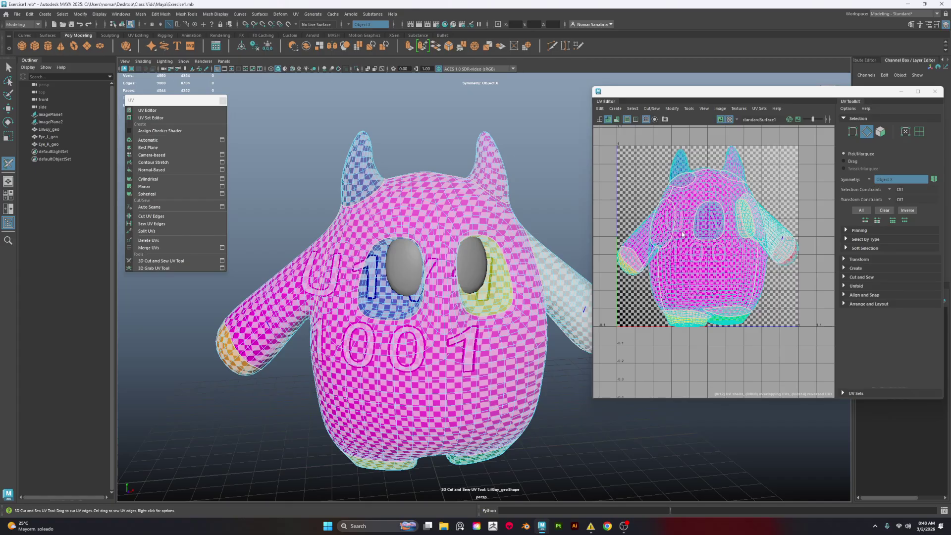
{"action": "left_click_drag", "start_coordinate": [263, 219], "coordinate": [285, 201], "text": "alt"}
{"action": "scroll", "coordinate": [316, 203], "scroll_direction": "down", "scroll_amount": 1}
Step: Select all of LilGuy_geo's UV shells in UV Shell mode and run Unfold and Layout on them
{"action": "right_click", "coordinate": [424, 209]}
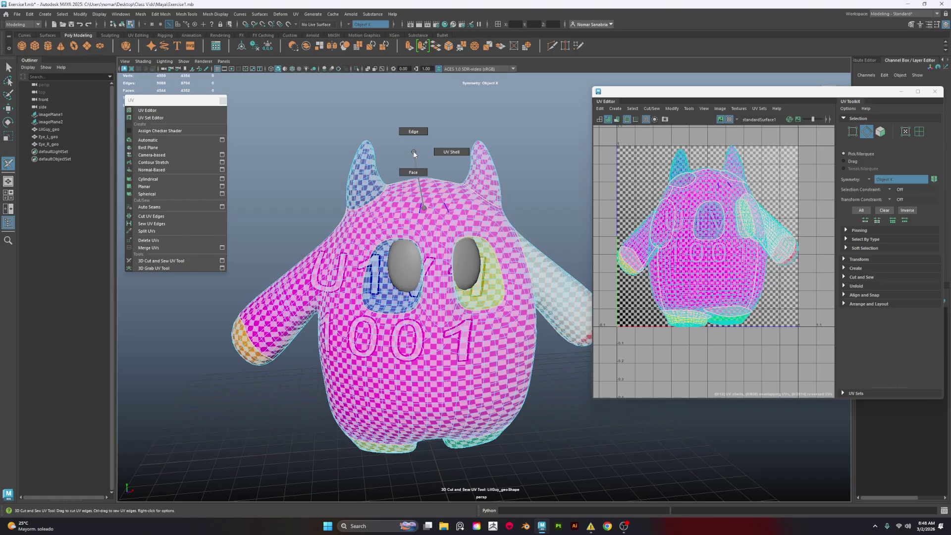
{"action": "right_click_drag", "start_coordinate": [514, 147], "coordinate": [514, 147]}
{"action": "scroll", "coordinate": [514, 146], "scroll_direction": "down", "scroll_amount": 5}
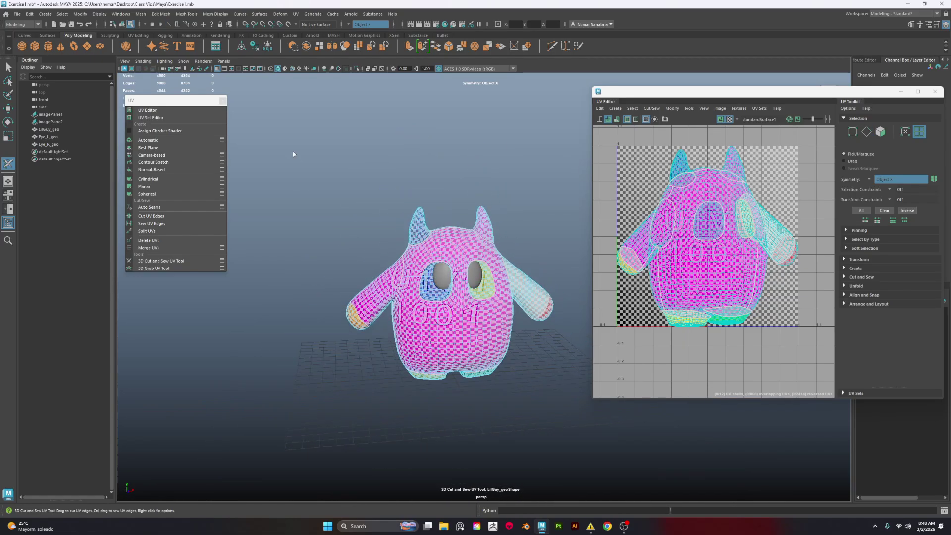
{"action": "left_click_drag", "start_coordinate": [584, 410], "coordinate": [584, 410]}
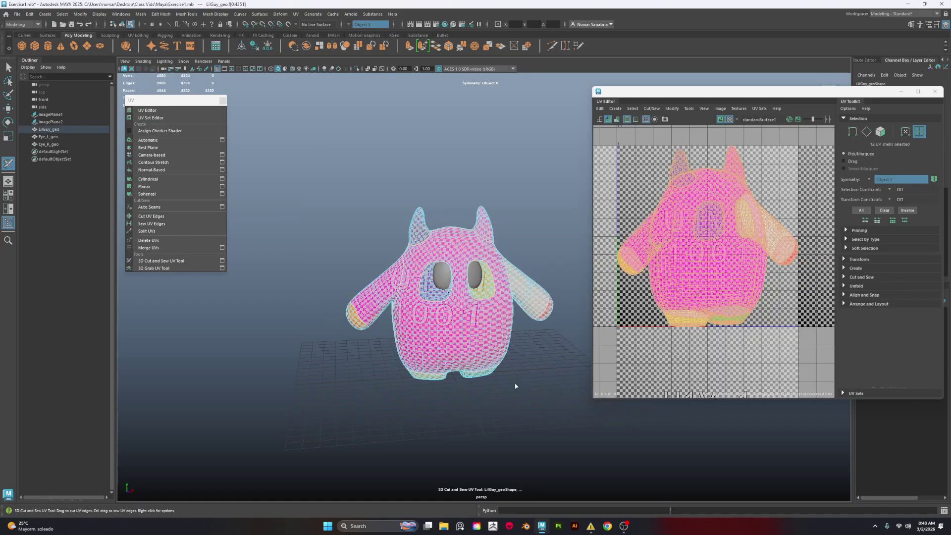
{"action": "scroll", "coordinate": [445, 257], "scroll_direction": "up", "scroll_amount": 3}
{"action": "right_click_drag", "start_coordinate": [449, 255], "coordinate": [450, 255]}
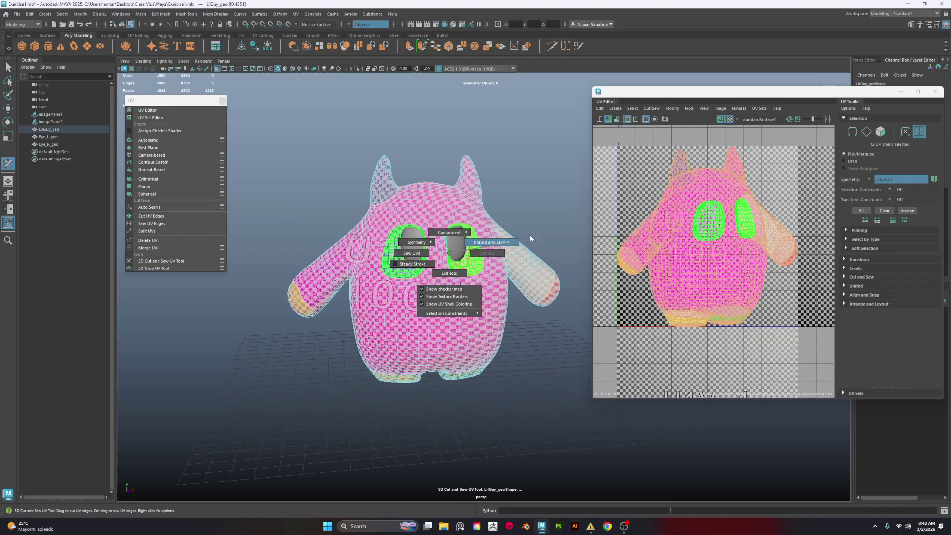
{"action": "right_click_drag", "start_coordinate": [538, 212], "coordinate": [539, 207]}
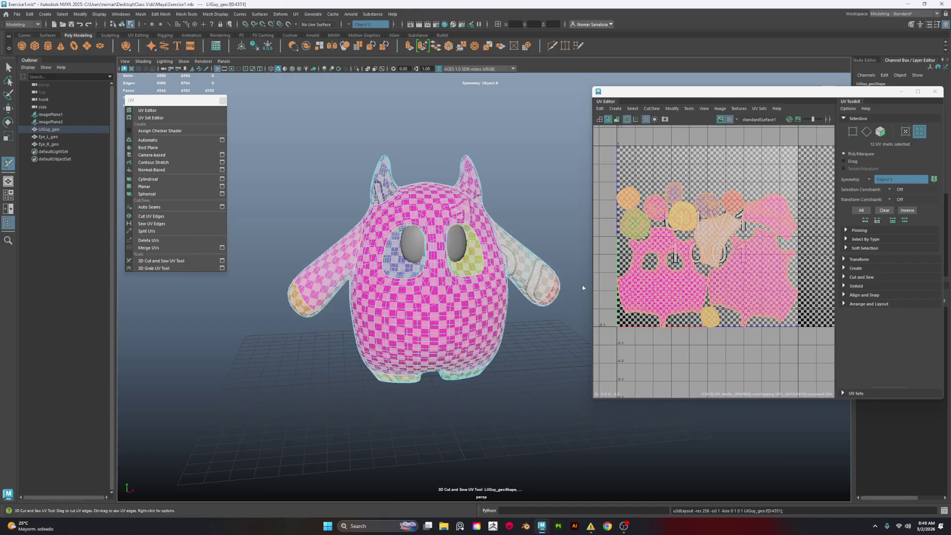
Step: Examine the unfolded checker pattern on the character's face, torso, arms and back against the UV layout
{"action": "left_click_drag", "start_coordinate": [583, 287], "coordinate": [589, 306], "text": "alt"}
{"action": "scroll", "coordinate": [570, 322], "scroll_direction": "up", "scroll_amount": 3}
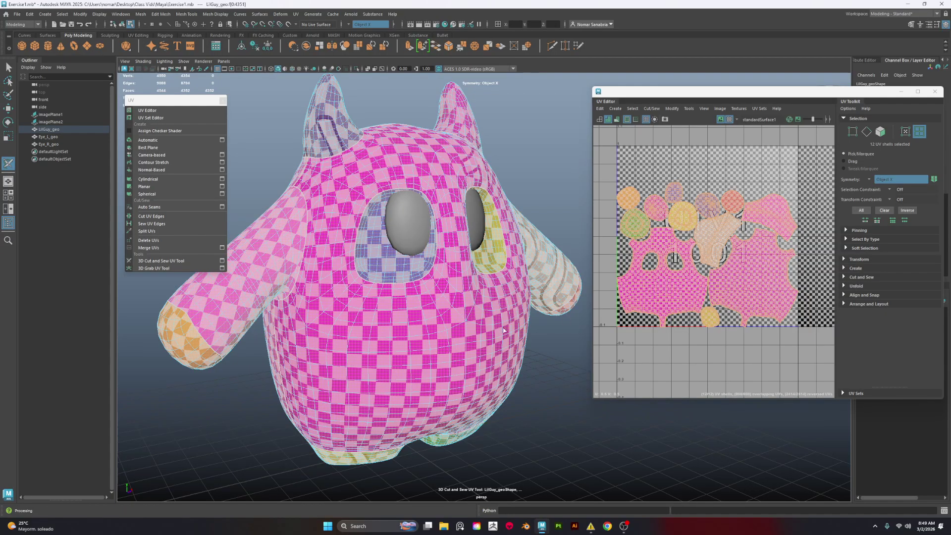
{"action": "left_click_drag", "start_coordinate": [357, 307], "coordinate": [428, 391], "text": "alt"}
{"action": "scroll", "coordinate": [419, 386], "scroll_direction": "up", "scroll_amount": 2}
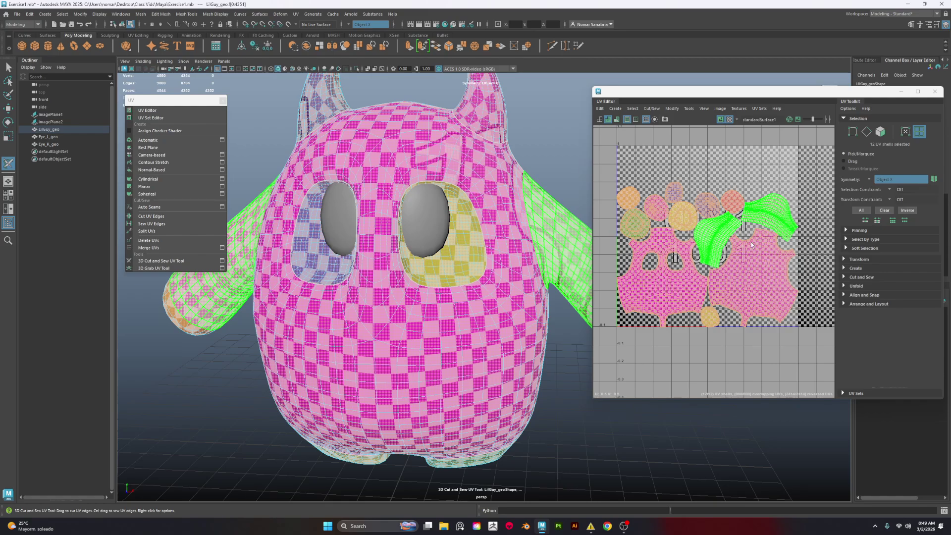
{"action": "left_click_drag", "start_coordinate": [421, 321], "coordinate": [475, 321], "text": "alt"}
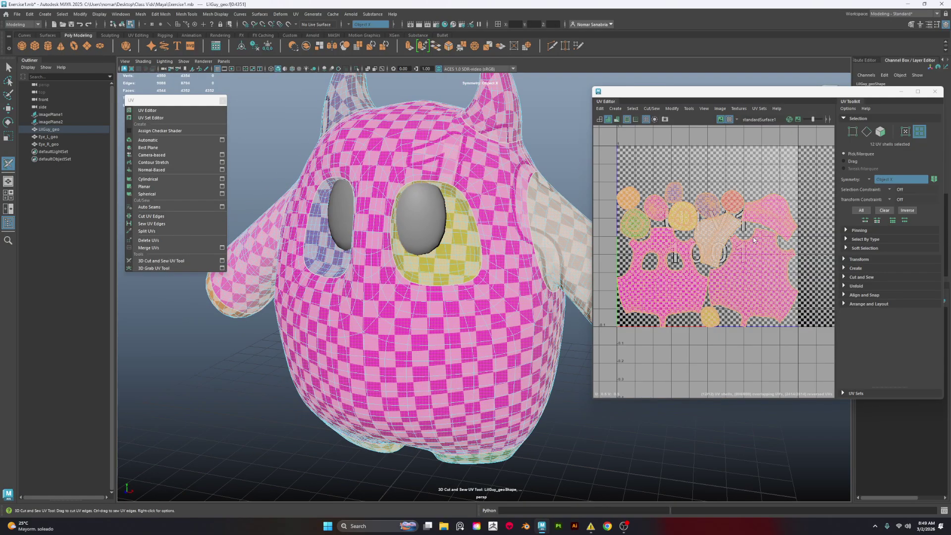
{"action": "left_click_drag", "start_coordinate": [431, 292], "coordinate": [471, 242], "text": "alt"}
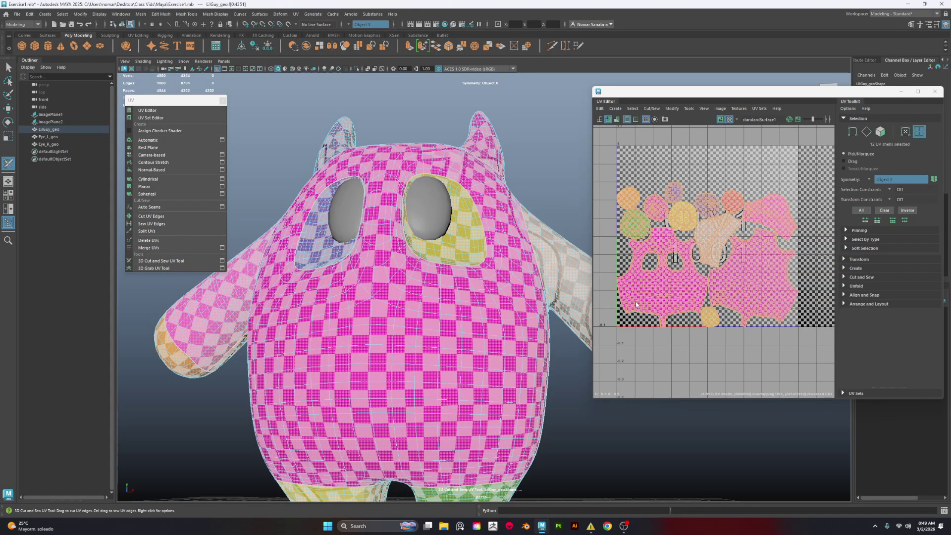
{"action": "left_click_drag", "start_coordinate": [375, 244], "coordinate": [430, 280], "text": "alt"}
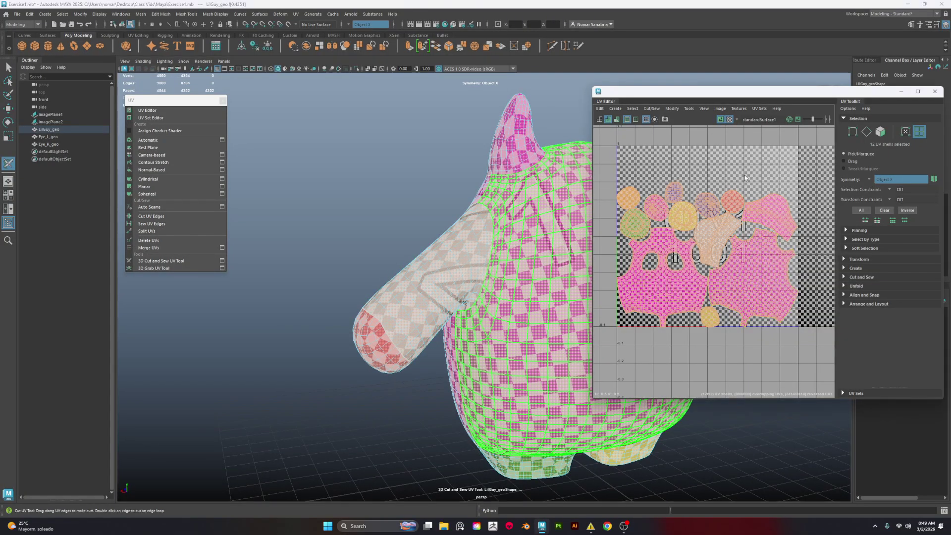
{"action": "left_click_drag", "start_coordinate": [414, 289], "coordinate": [574, 309], "text": "alt"}
{"action": "scroll", "coordinate": [515, 320], "scroll_direction": "up", "scroll_amount": 5}
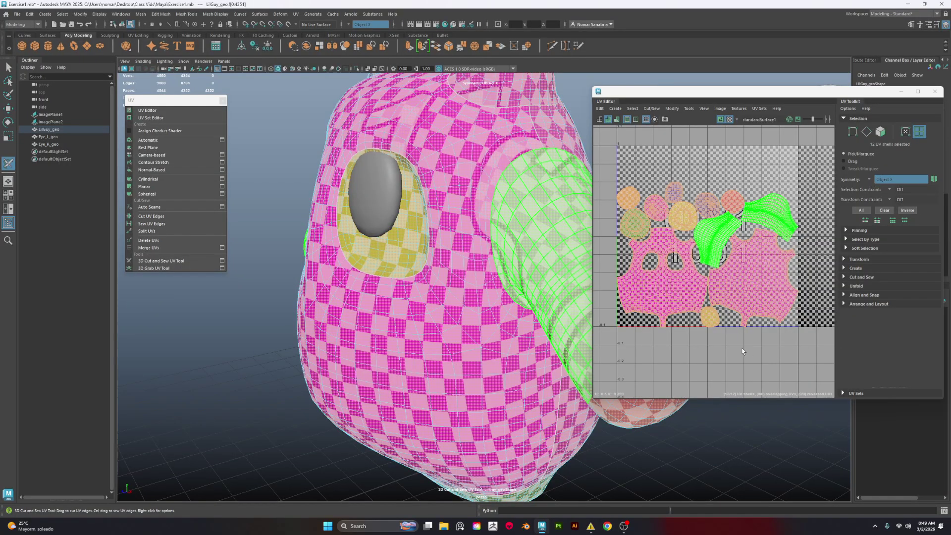
Step: Turn off the checker map display on the character
{"action": "left_click", "coordinate": [729, 119]}
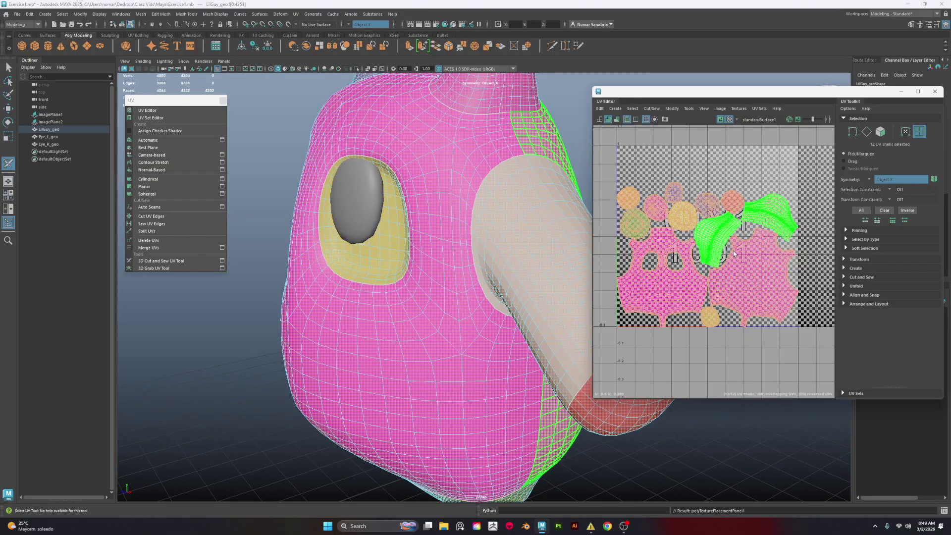
Step: Leave the cutting tool for the Select tool and turn symmetry off
{"action": "key", "text": "q"}
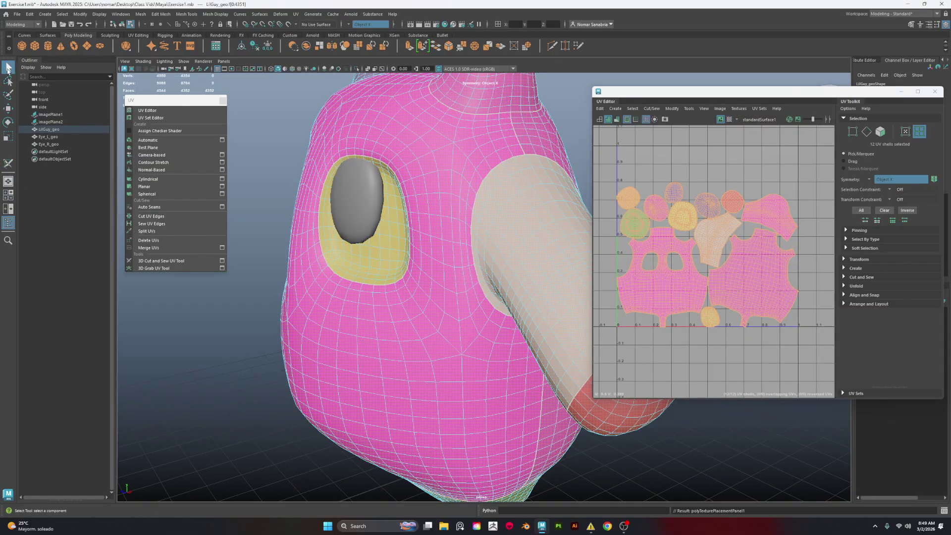
{"action": "left_click", "coordinate": [451, 148]}
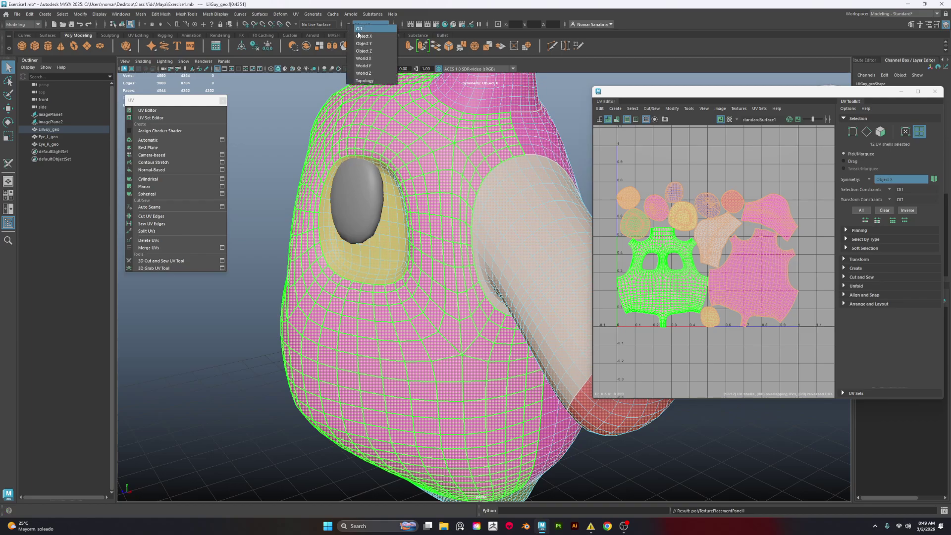
{"action": "left_click", "coordinate": [358, 28]}
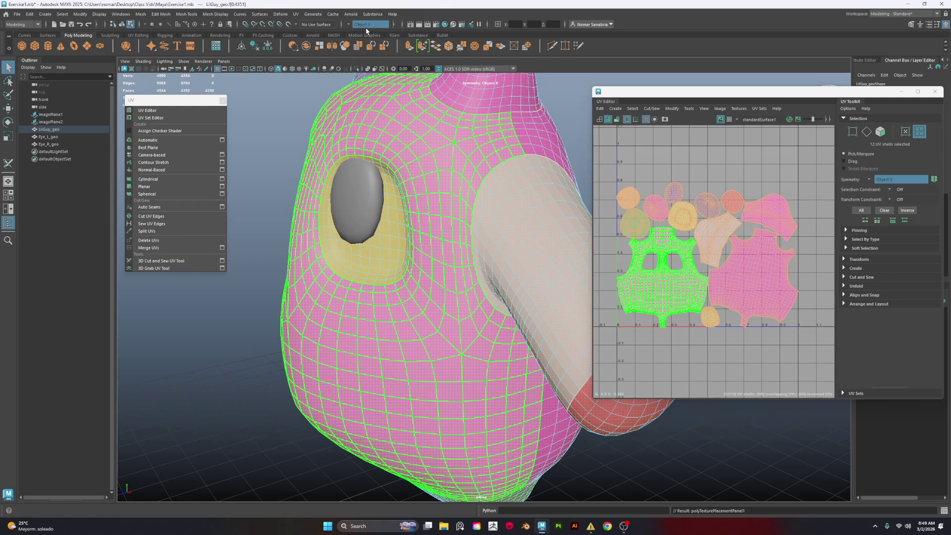
Step: Rotate the character's arm UV shell upright and move it into the free space above the small round shells
{"action": "scroll", "coordinate": [685, 208], "scroll_direction": "up", "scroll_amount": 2}
{"action": "left_click", "coordinate": [747, 287]}
{"action": "middle_click_drag", "start_coordinate": [685, 208], "coordinate": [733, 210], "text": "alt"}
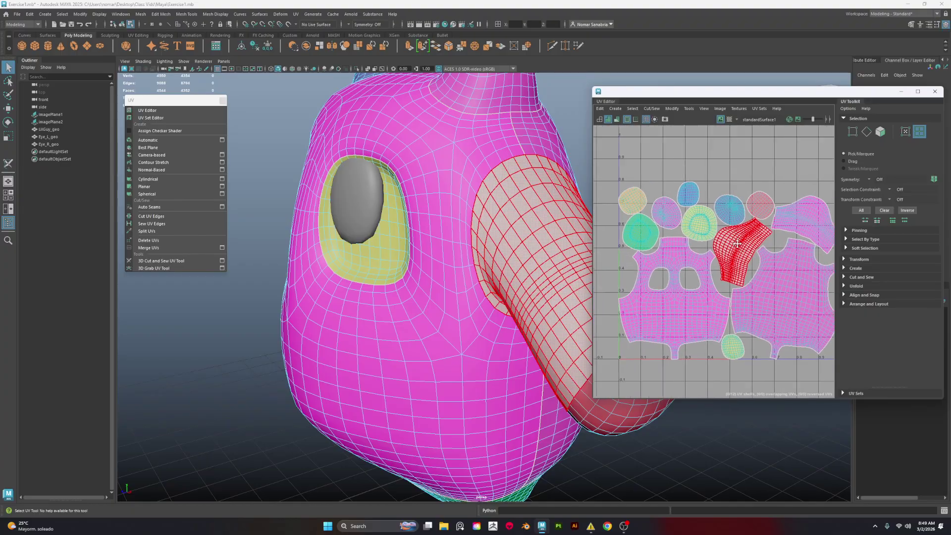
{"action": "left_click", "coordinate": [747, 250]}
{"action": "key", "text": "e"}
{"action": "left_click_drag", "start_coordinate": [786, 228], "coordinate": [798, 252]}
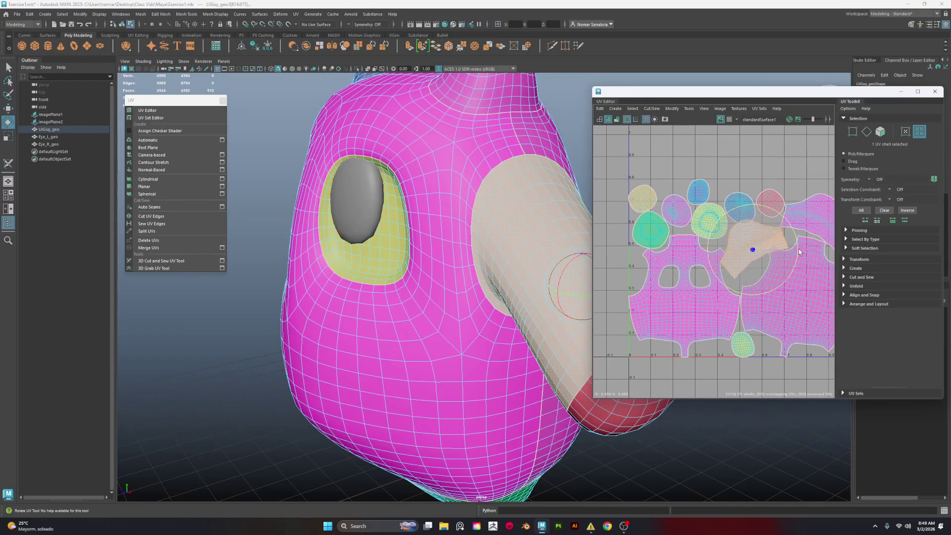
{"action": "key", "text": "w"}
{"action": "left_click_drag", "start_coordinate": [773, 210], "coordinate": [721, 132]}
Step: Turn on the checker map display and rotate the back torso UV shell until it stands upright beside the face shell
{"action": "left_click", "coordinate": [729, 119]}
{"action": "scroll", "coordinate": [718, 238], "scroll_direction": "down", "scroll_amount": 2}
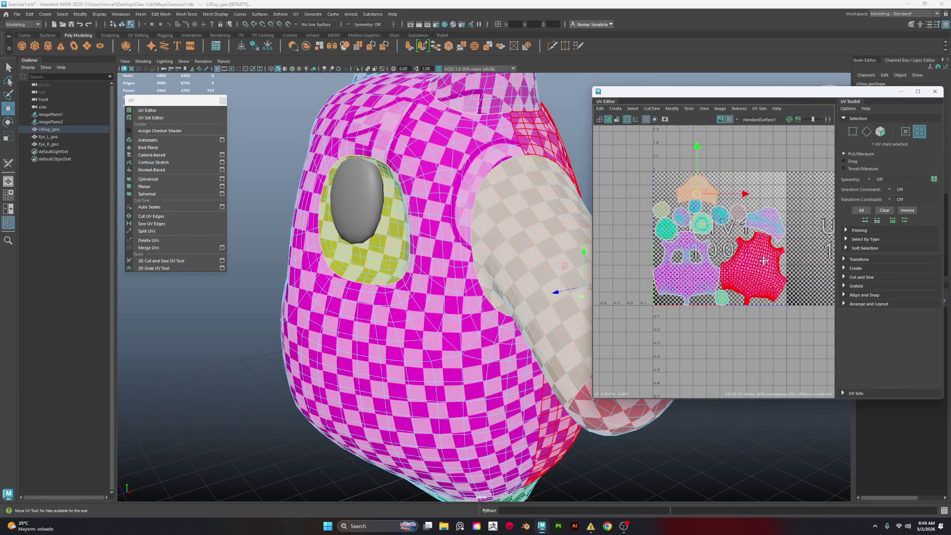
{"action": "middle_click_drag", "start_coordinate": [743, 237], "coordinate": [713, 233], "text": "alt"}
{"action": "left_click", "coordinate": [759, 274]}
{"action": "key", "text": "e"}
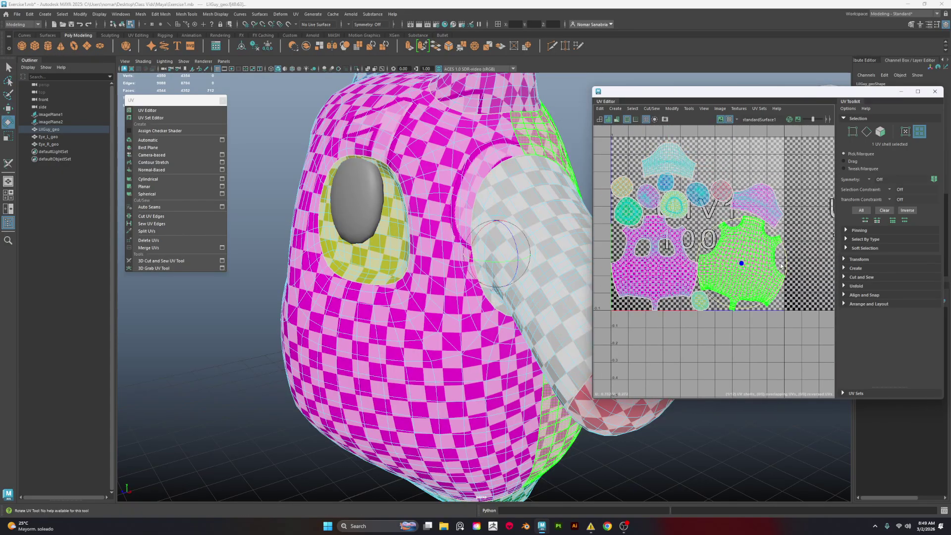
{"action": "left_click_drag", "start_coordinate": [781, 266], "coordinate": [783, 253]}
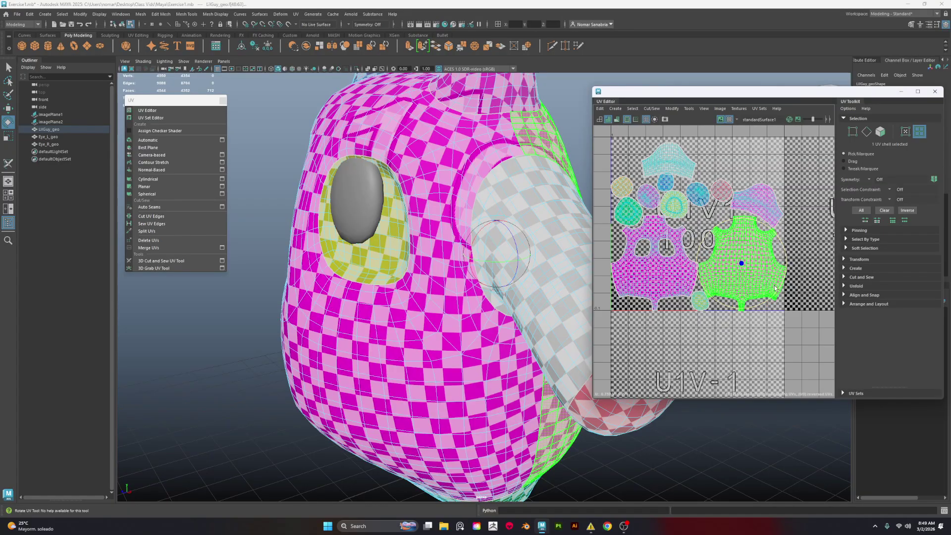
{"action": "scroll", "coordinate": [771, 342], "scroll_direction": "down", "scroll_amount": 3}
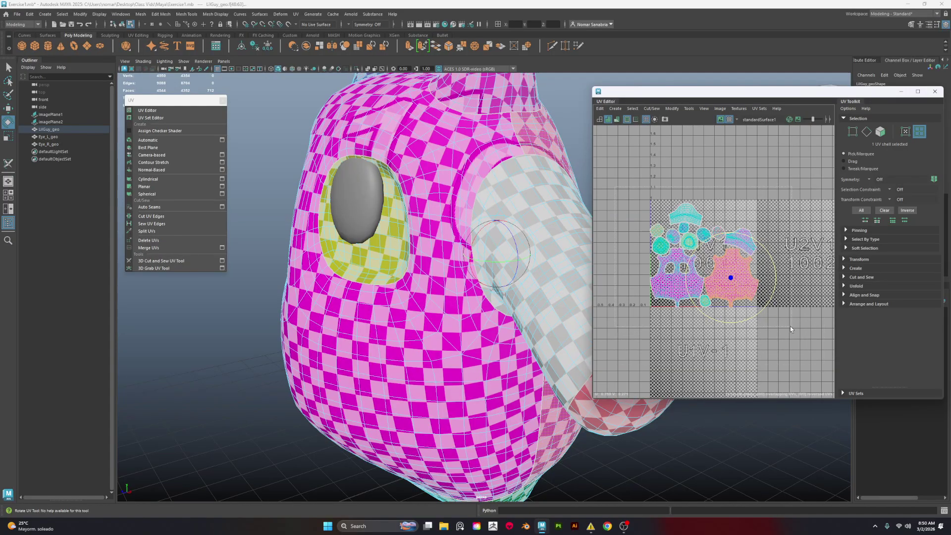
Step: Select all the UV shells and examine how closely the face shell's outer edge fits the UV tile border
{"action": "key", "text": "ctrl+a"}
{"action": "scroll", "coordinate": [771, 351], "scroll_direction": "up", "scroll_amount": 3}
{"action": "key", "text": "w"}
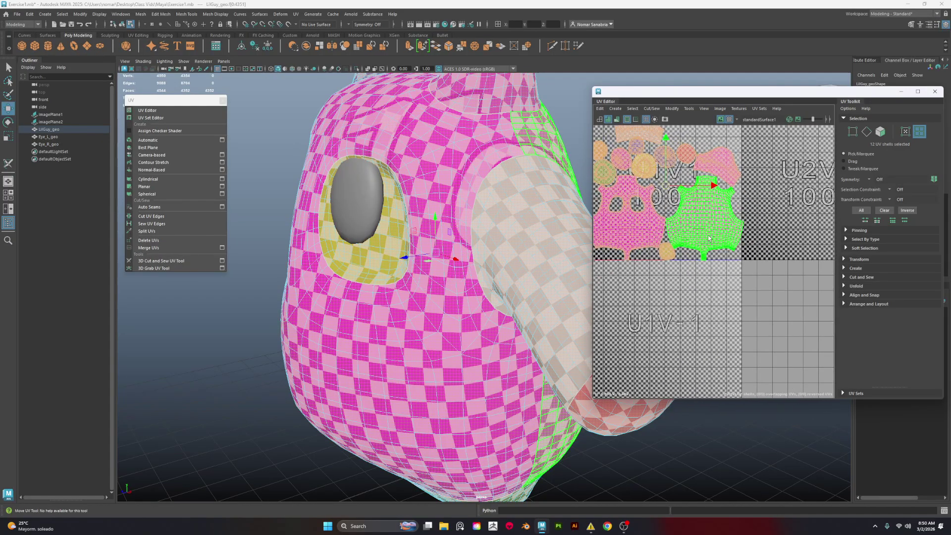
{"action": "key", "text": "f"}
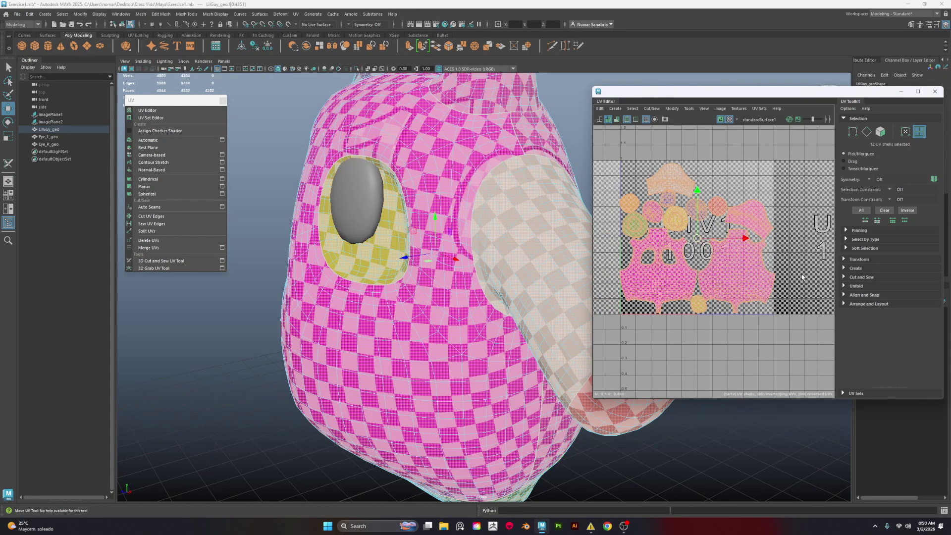
{"action": "middle_click_drag", "start_coordinate": [804, 294], "coordinate": [757, 301], "text": "alt"}
{"action": "scroll", "coordinate": [698, 290], "scroll_direction": "up", "scroll_amount": 10}
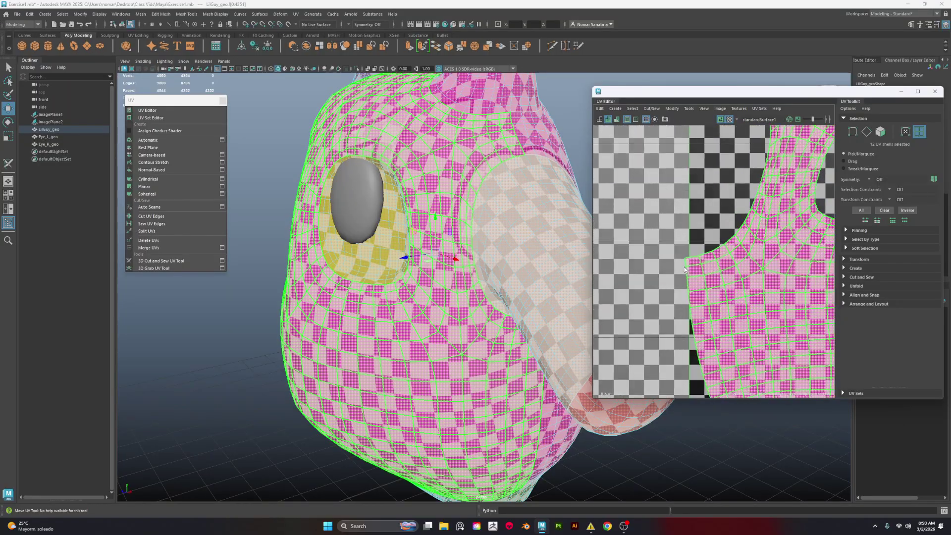
{"action": "scroll", "coordinate": [677, 265], "scroll_direction": "down", "scroll_amount": 10}
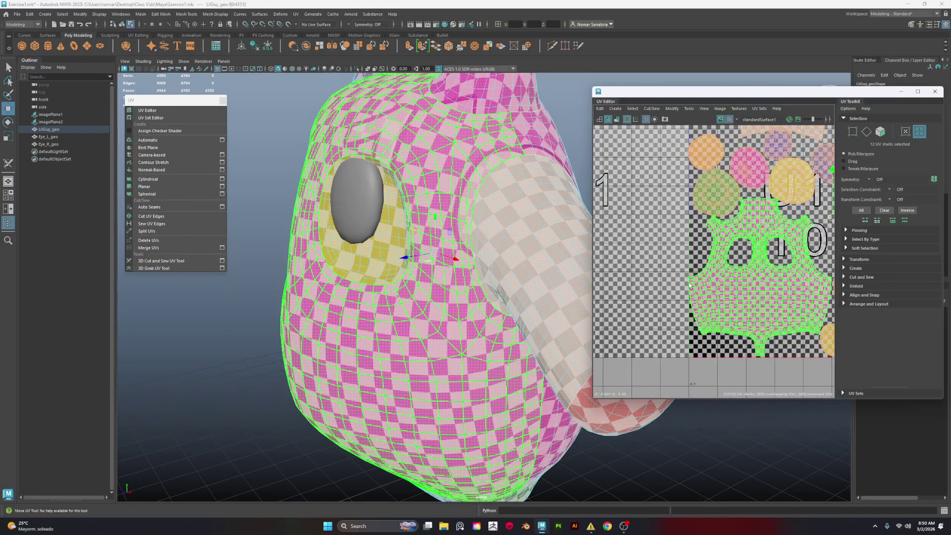
{"action": "middle_click_drag", "start_coordinate": [763, 317], "coordinate": [790, 312], "text": "alt"}
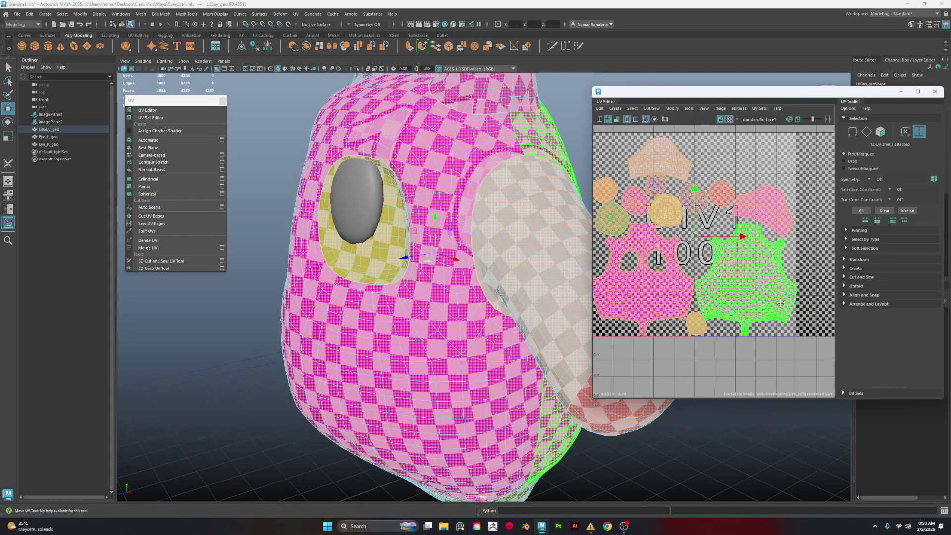
{"action": "middle_click_drag", "start_coordinate": [644, 297], "coordinate": [681, 293], "text": "alt"}
{"action": "scroll", "coordinate": [620, 296], "scroll_direction": "up", "scroll_amount": 8}
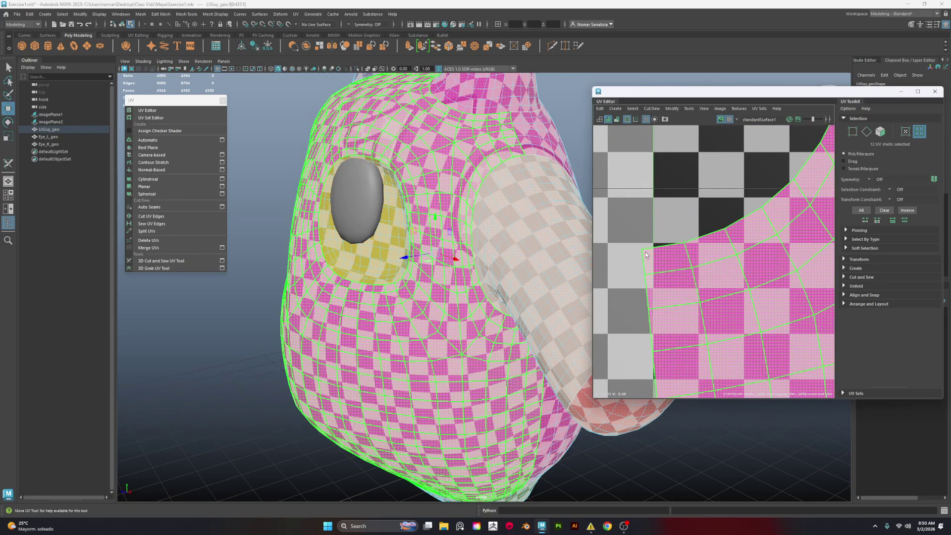
{"action": "scroll", "coordinate": [649, 263], "scroll_direction": "down", "scroll_amount": 8}
{"action": "scroll", "coordinate": [702, 278], "scroll_direction": "down", "scroll_amount": 2}
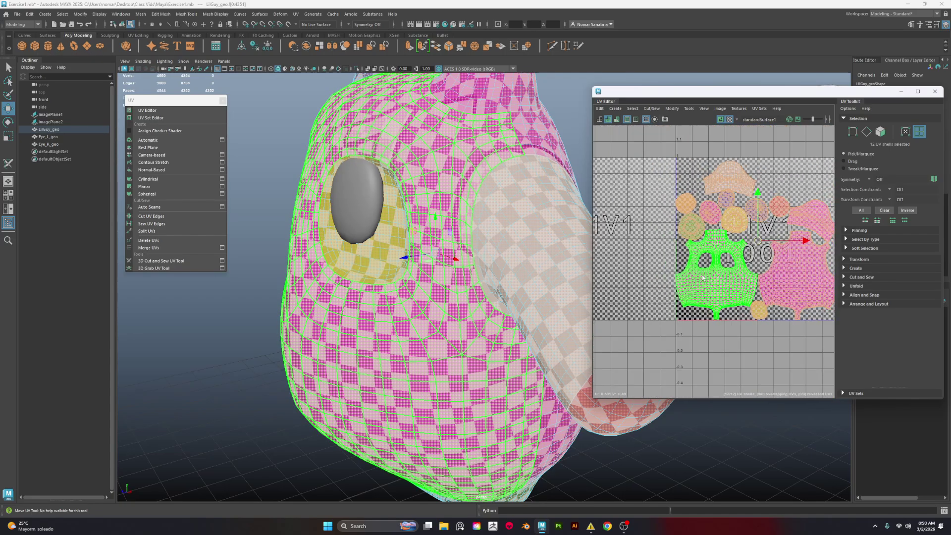
{"action": "scroll", "coordinate": [757, 273], "scroll_direction": "down", "scroll_amount": 2}
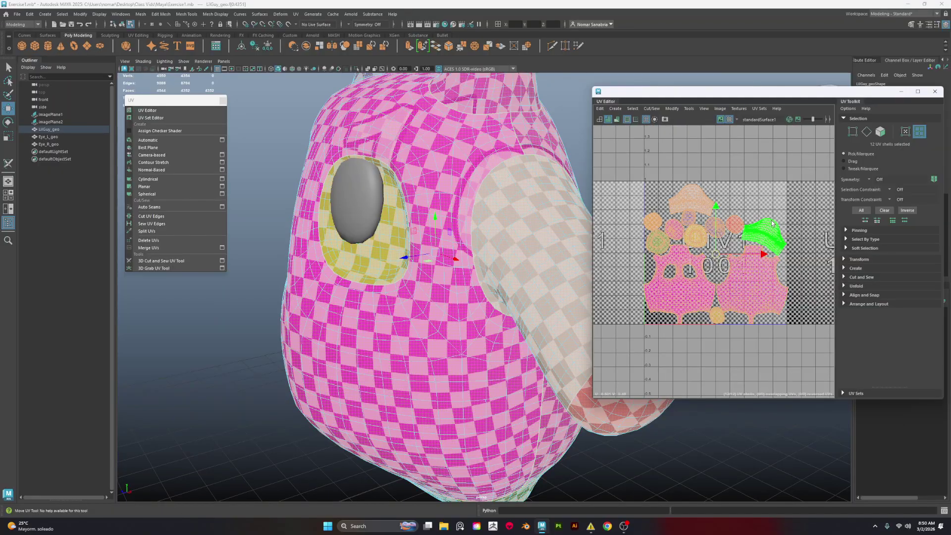
Step: Rotate the other arm's UV shell upright beside the first arm shell, and scale all the shells down slightly inside the tile
{"action": "left_click", "coordinate": [771, 250]}
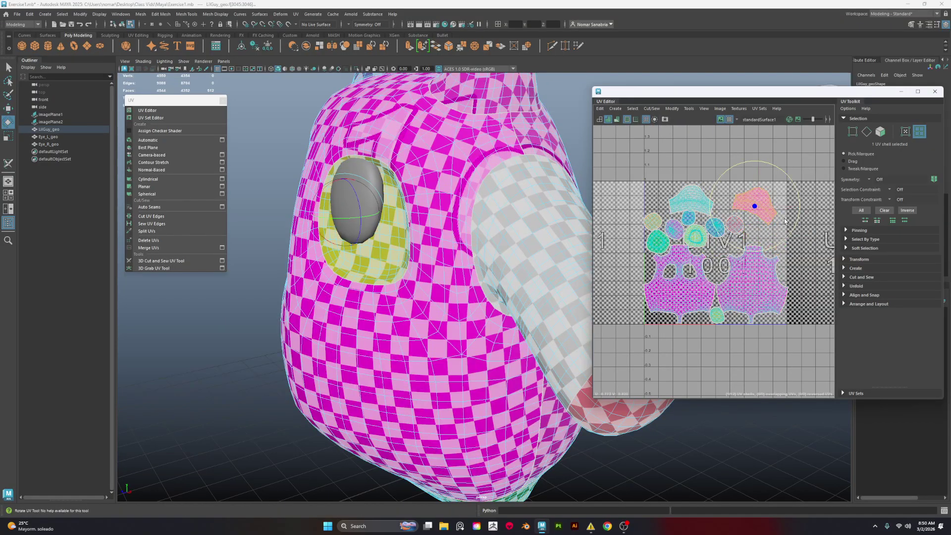
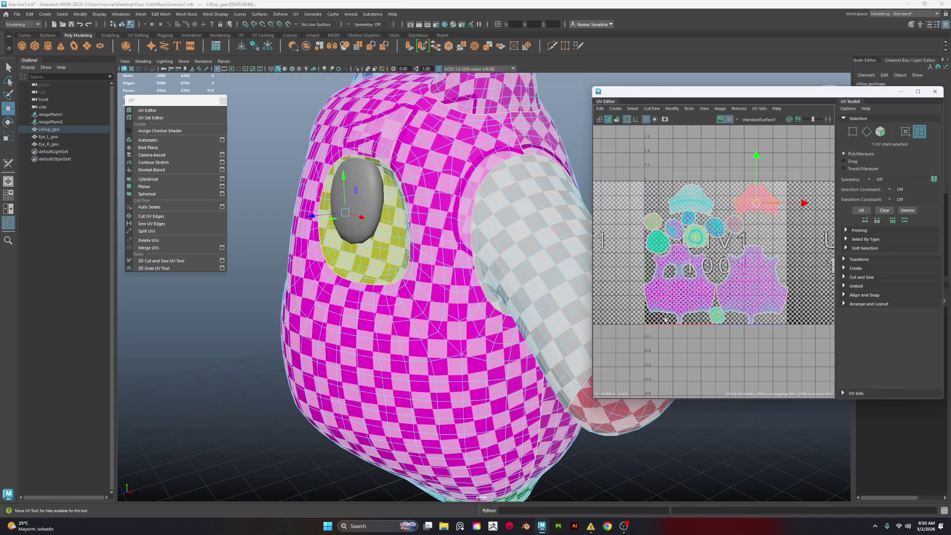
{"action": "left_click_drag", "start_coordinate": [665, 320], "coordinate": [792, 186]}
{"action": "key", "text": "r"}
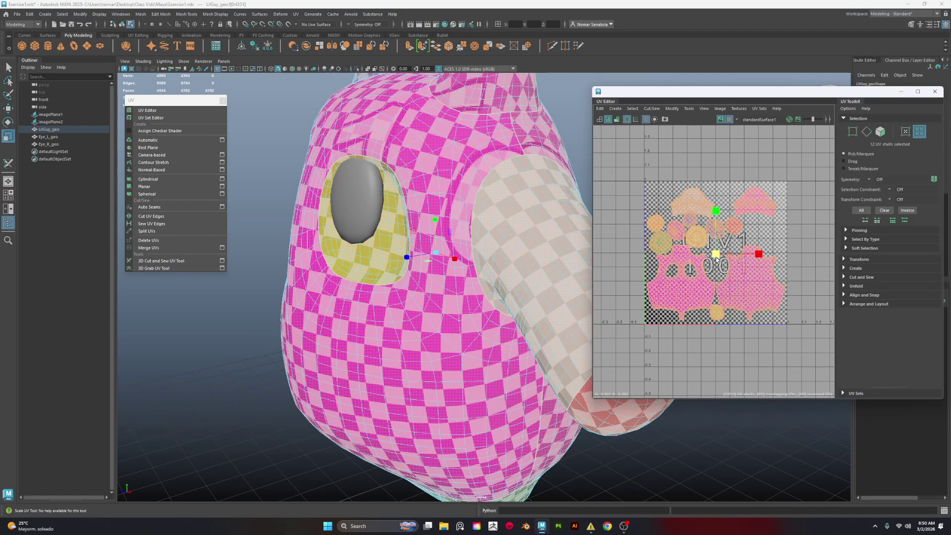
Step: Select all of LilGuy_geo's UV shells and run Layout to repack them within the UV tile
{"action": "left_click", "coordinate": [702, 209]}
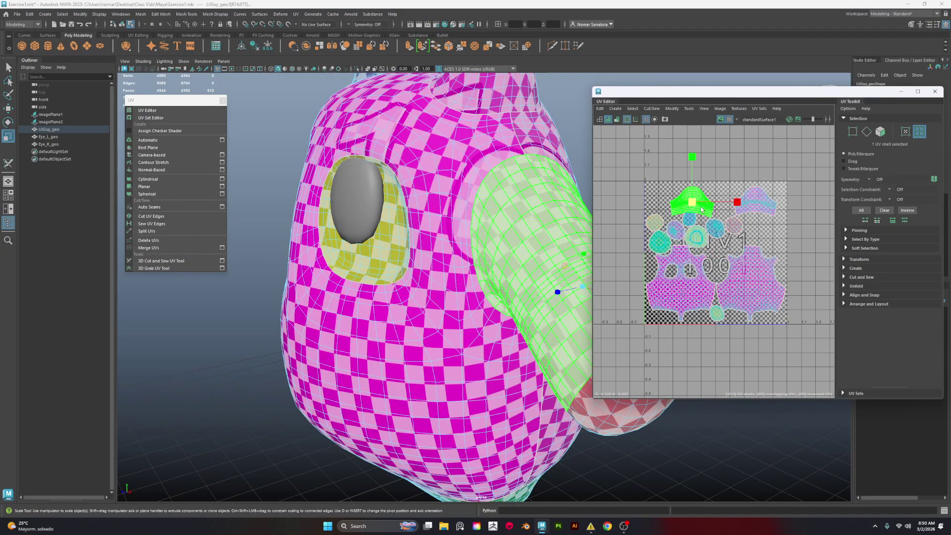
{"action": "key", "text": "e"}
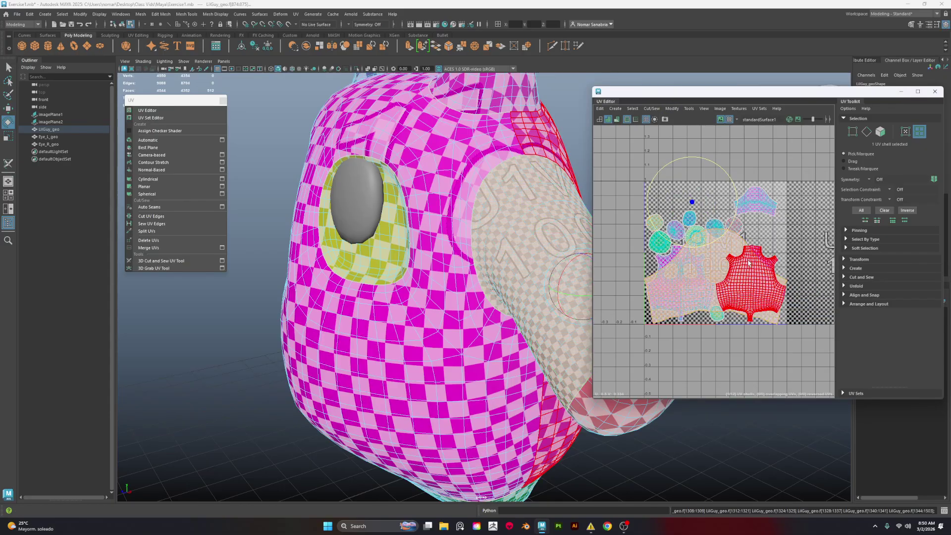
{"action": "key", "text": "ctrl+shift+a"}
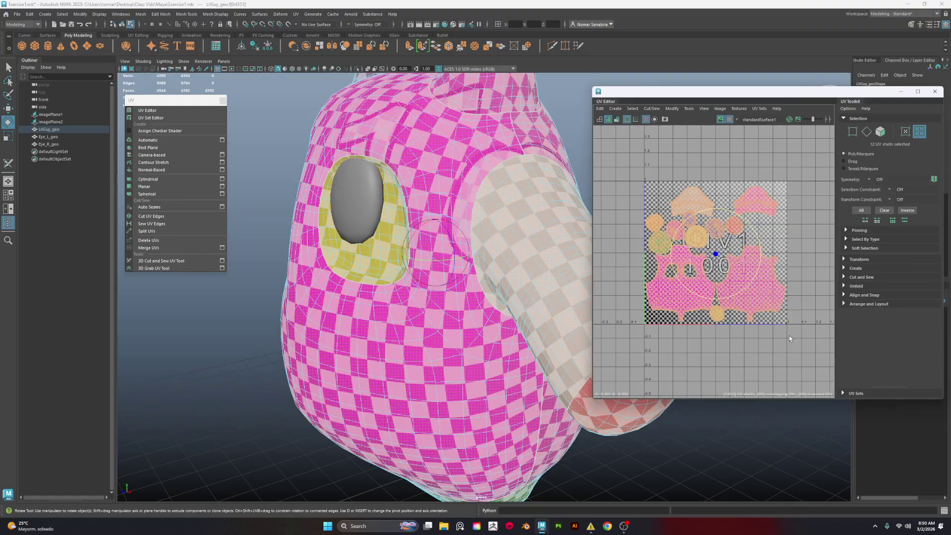
{"action": "key", "text": "ctrl+l"}
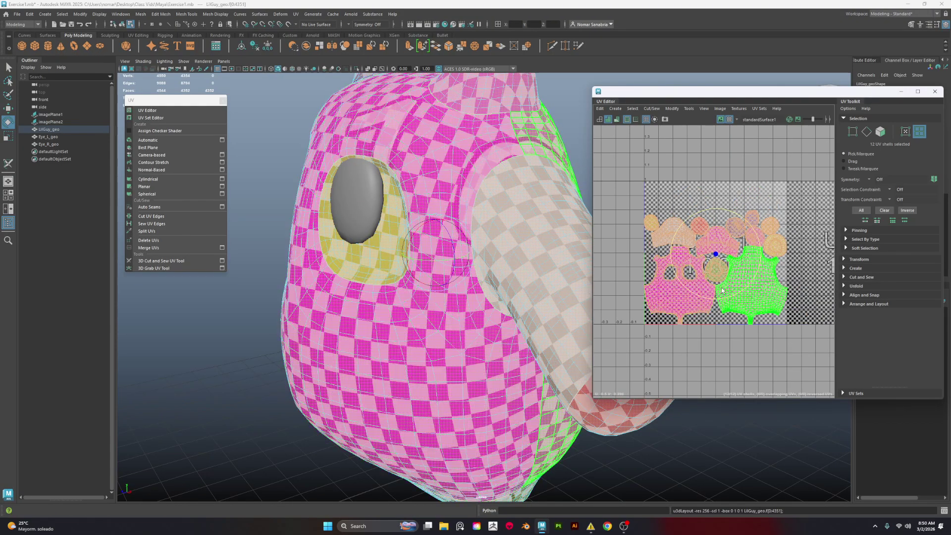
Step: Check the body shells against the UV tile border and undo the last rotation of all shells
{"action": "key", "text": "f"}
{"action": "scroll", "coordinate": [701, 333], "scroll_direction": "up", "scroll_amount": 10}
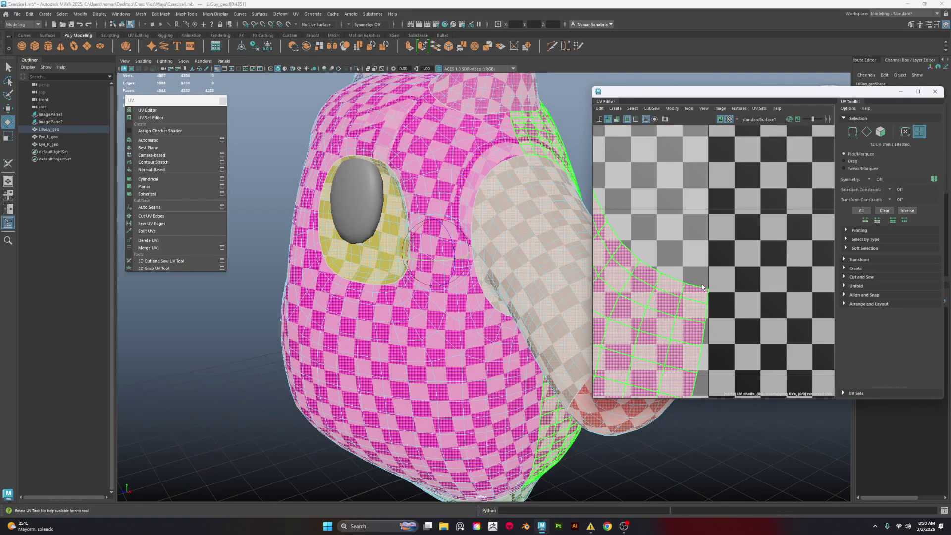
{"action": "scroll", "coordinate": [704, 281], "scroll_direction": "up", "scroll_amount": 2}
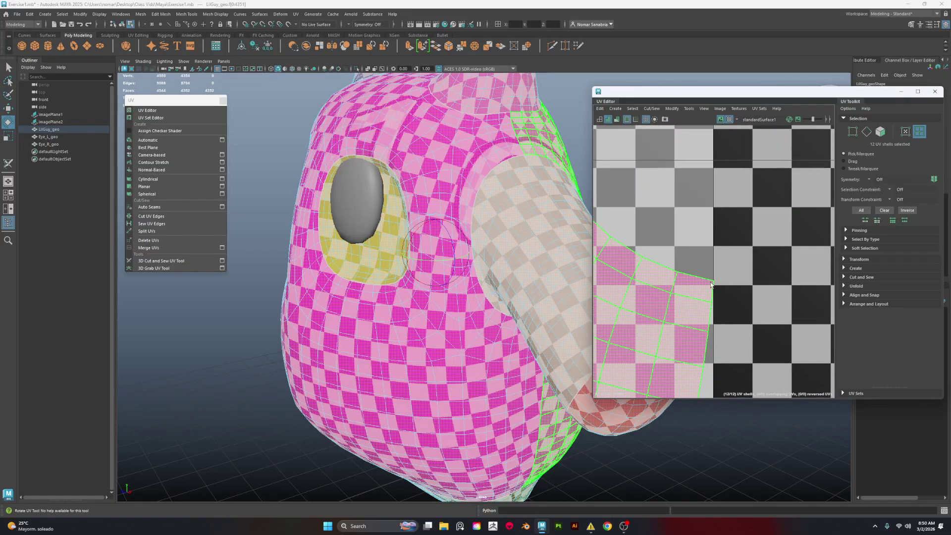
{"action": "scroll", "coordinate": [711, 285], "scroll_direction": "down", "scroll_amount": 6}
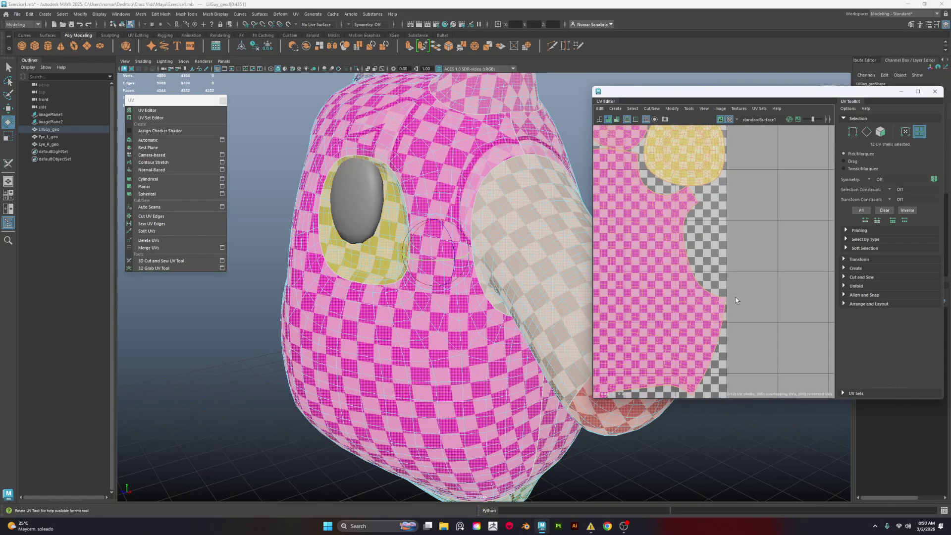
{"action": "scroll", "coordinate": [735, 297], "scroll_direction": "down", "scroll_amount": 8}
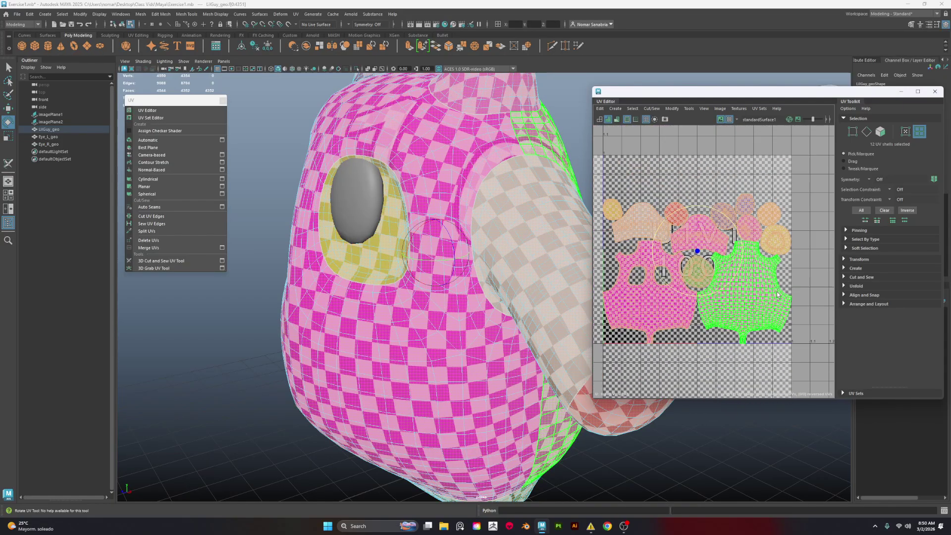
{"action": "key", "text": "ctrl+z"}
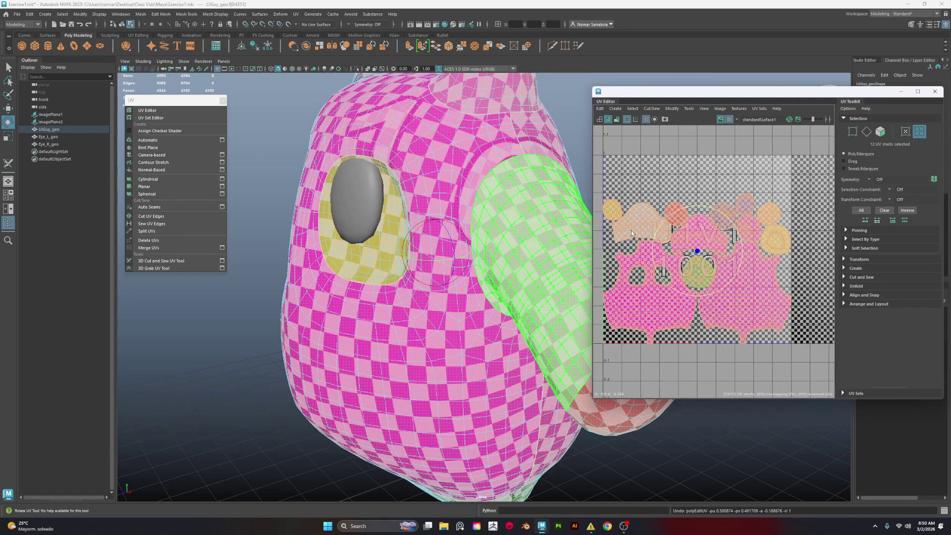
{"action": "key", "text": "r"}
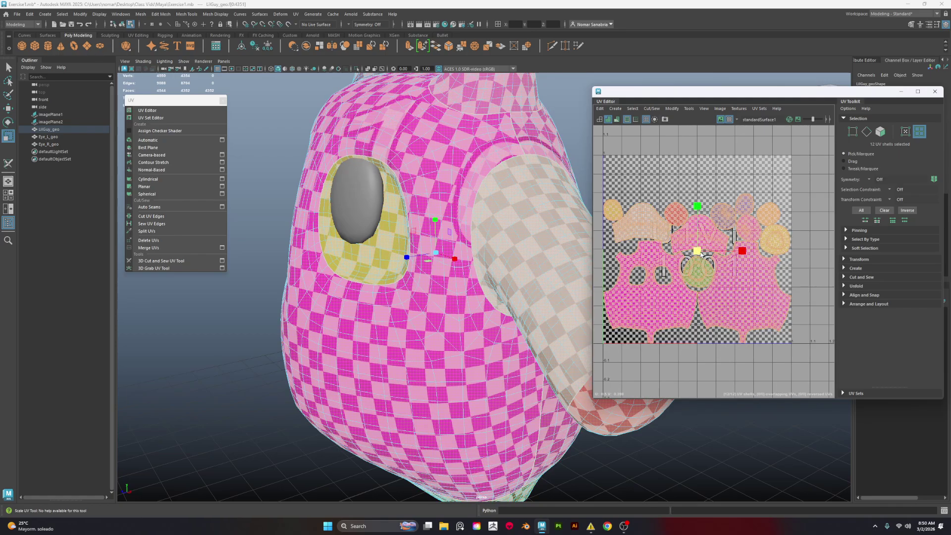
Step: Move the two arm shells and two of the small round shells apart into the empty upper area of the UV tile
{"action": "key", "text": "w"}
{"action": "left_click", "coordinate": [662, 208]}
{"action": "left_click_drag", "start_coordinate": [661, 202], "coordinate": [647, 177]}
{"action": "left_click", "coordinate": [697, 234]}
{"action": "left_click_drag", "start_coordinate": [699, 239], "coordinate": [689, 180]}
{"action": "left_click", "coordinate": [614, 211]}
{"action": "left_click", "coordinate": [676, 214]}
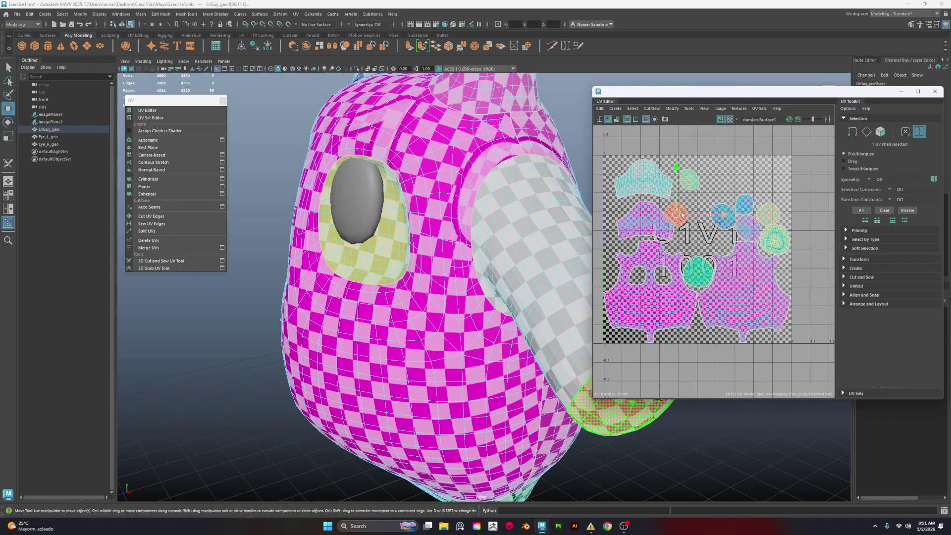
{"action": "left_click_drag", "start_coordinate": [683, 220], "coordinate": [741, 181]}
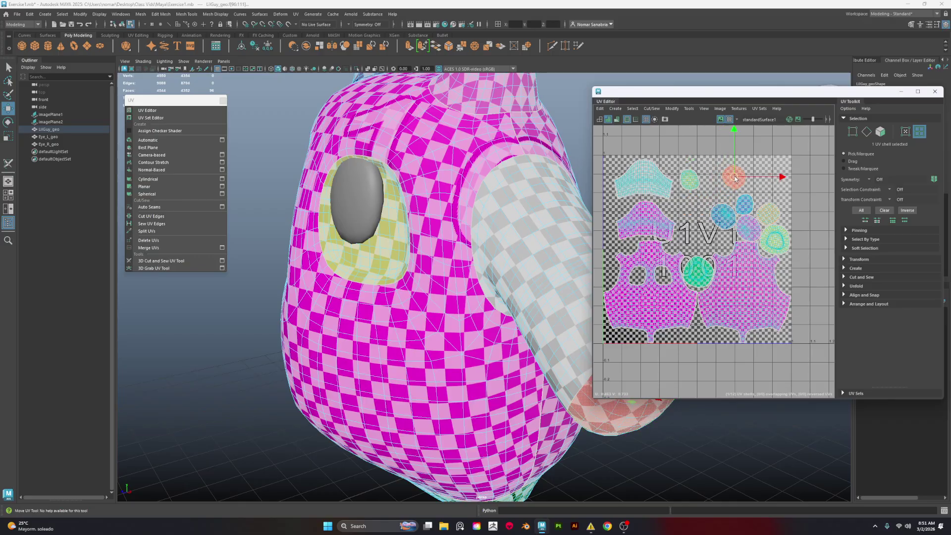
Step: Try rotating the round arm-tip UV shell by about 86 degrees
{"action": "key", "text": "r"}
{"action": "middle_click_drag", "start_coordinate": [645, 392], "coordinate": [635, 367], "text": "alt"}
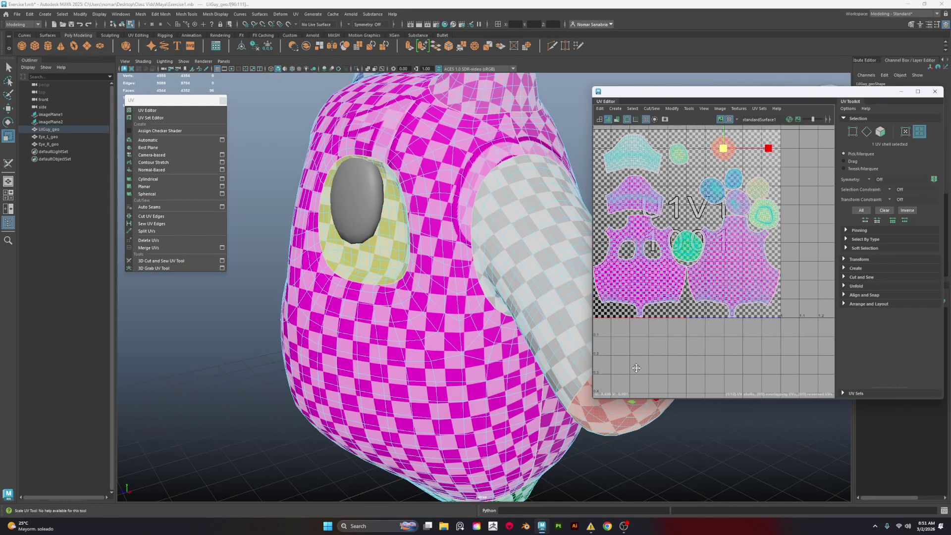
{"action": "middle_click_drag", "start_coordinate": [632, 436], "coordinate": [543, 445], "text": "alt"}
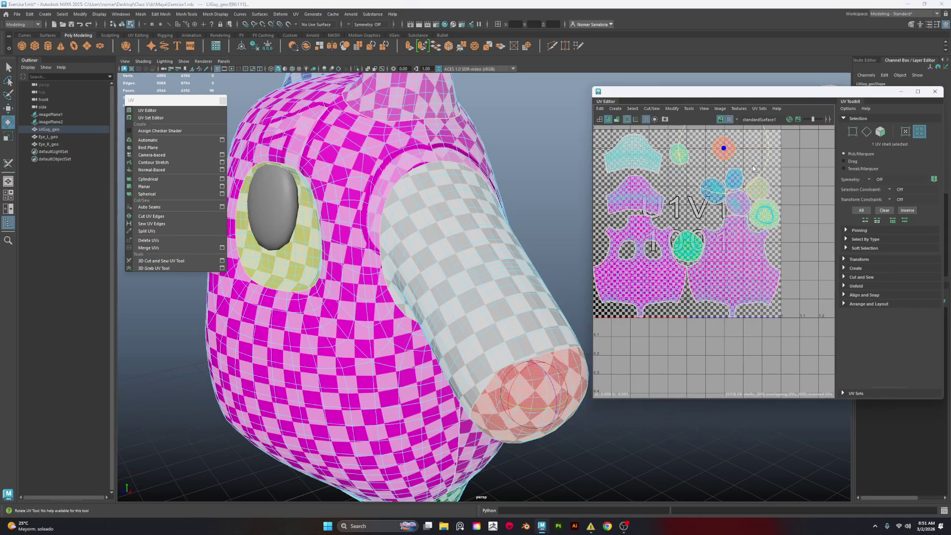
{"action": "left_click_drag", "start_coordinate": [763, 170], "coordinate": [707, 196]}
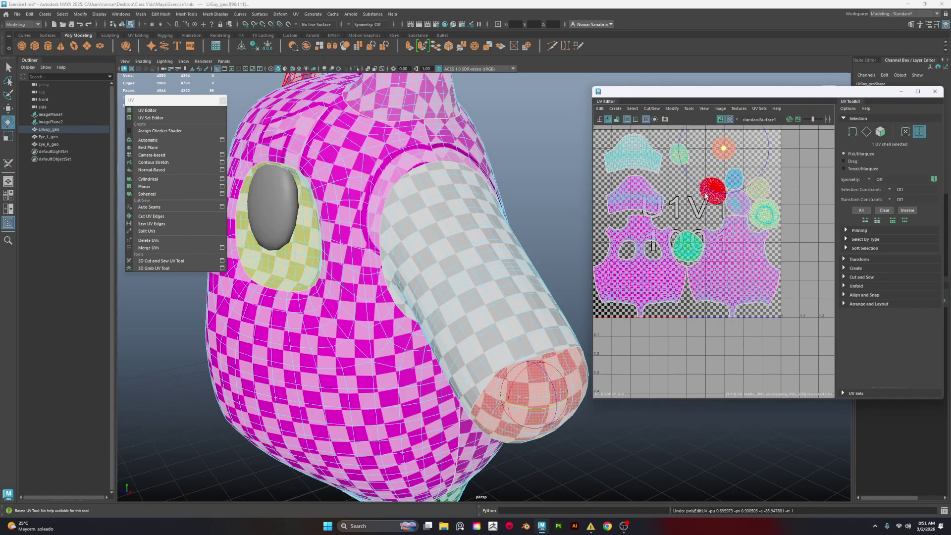
Step: Select each horn's UV shell in turn and inspect the checker pattern for stretching on both horns of the model
{"action": "left_click", "coordinate": [713, 198]}
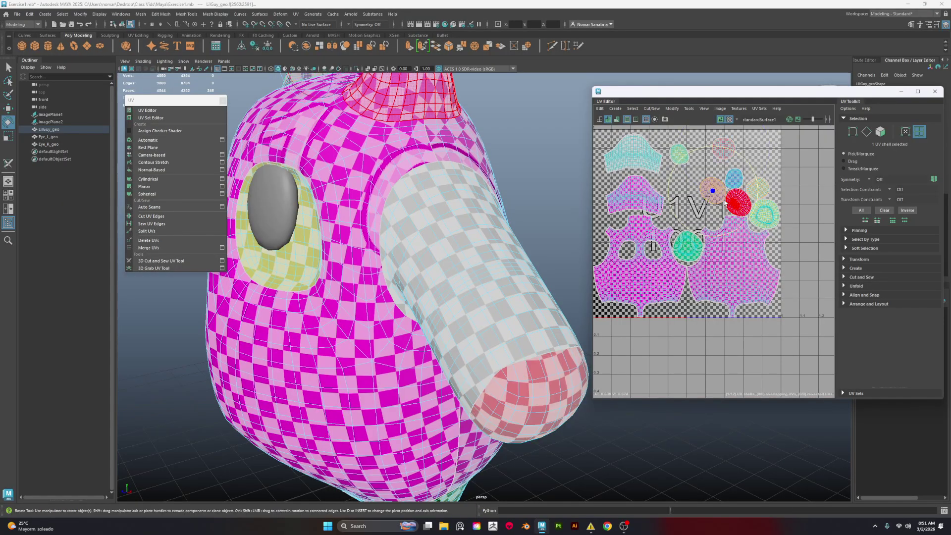
{"action": "middle_click_drag", "start_coordinate": [399, 161], "coordinate": [467, 267], "text": "alt"}
{"action": "left_click_drag", "start_coordinate": [348, 167], "coordinate": [344, 231], "text": "alt"}
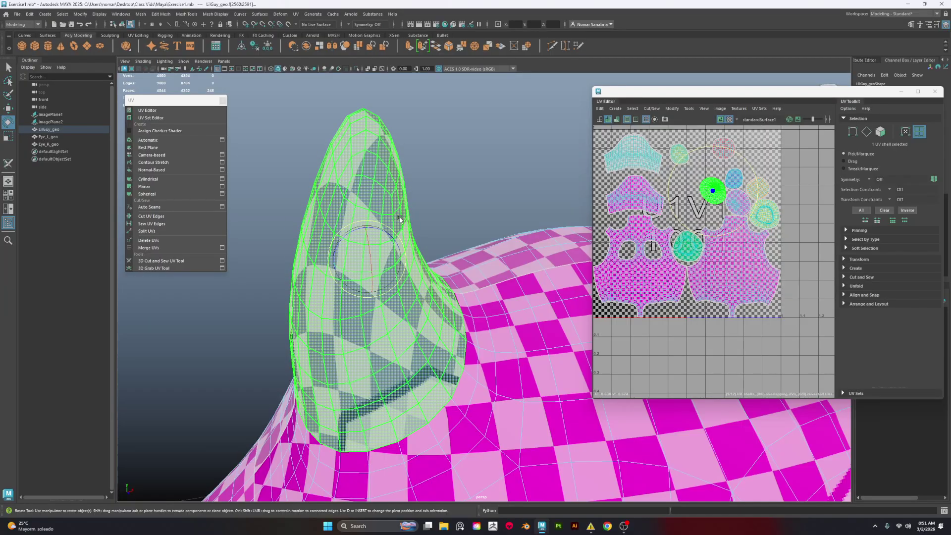
{"action": "left_click_drag", "start_coordinate": [452, 132], "coordinate": [419, 345], "text": "alt"}
{"action": "left_click_drag", "start_coordinate": [483, 167], "coordinate": [448, 219], "text": "alt"}
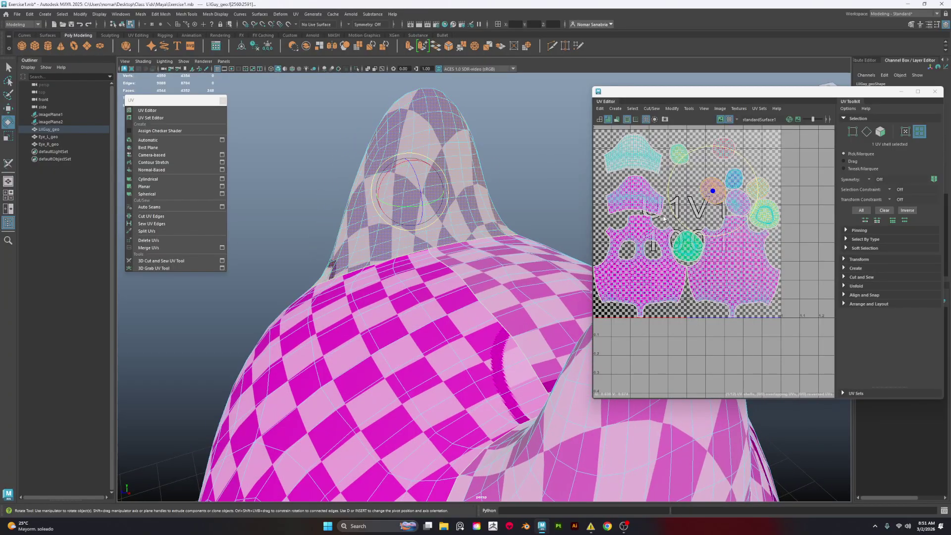
{"action": "left_click", "coordinate": [737, 205]}
{"action": "middle_click_drag", "start_coordinate": [542, 364], "coordinate": [472, 282], "text": "alt"}
{"action": "scroll", "coordinate": [497, 323], "scroll_direction": "down", "scroll_amount": 4}
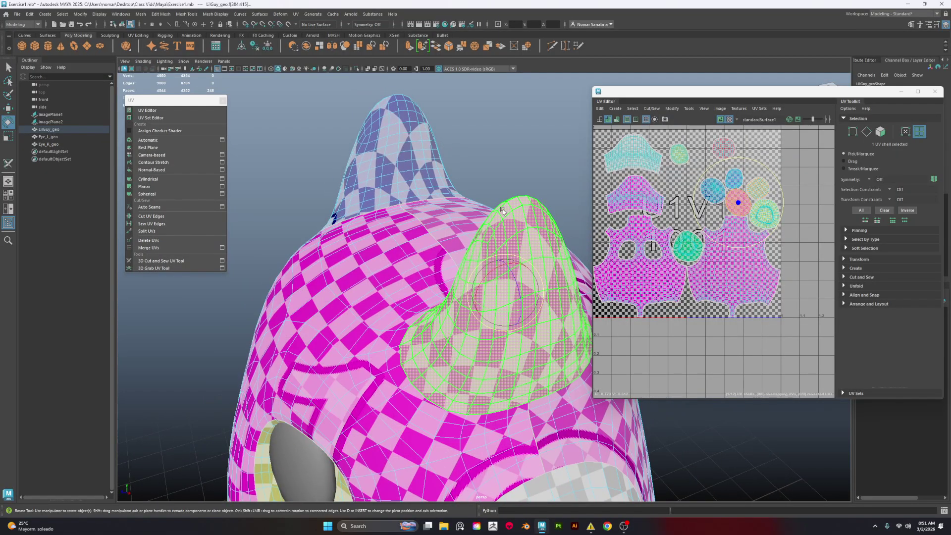
{"action": "middle_click_drag", "start_coordinate": [698, 221], "coordinate": [693, 239], "text": "alt"}
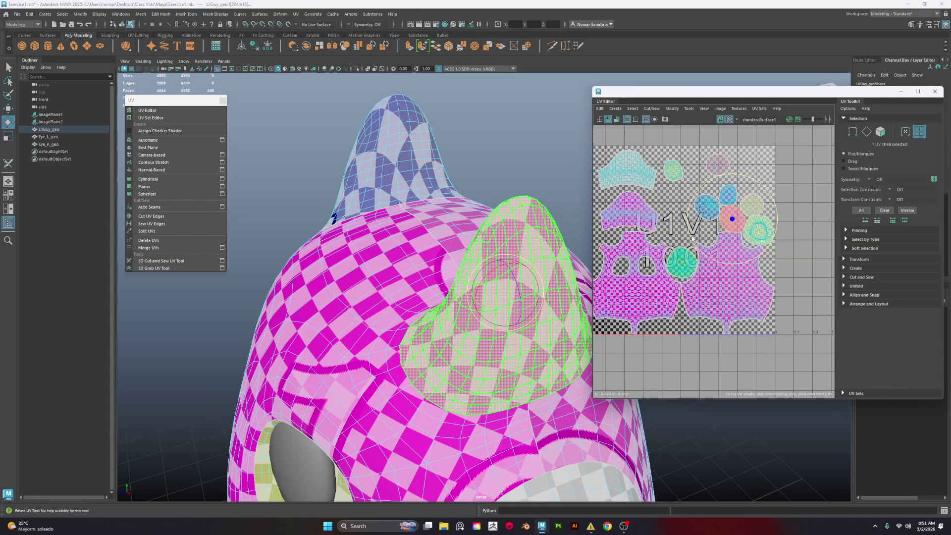
Step: Cut both horns' UVs into separate front and back shells along vertical edge lines with the 3D Cut and Sew UV Tool
{"action": "left_click", "coordinate": [296, 15]}
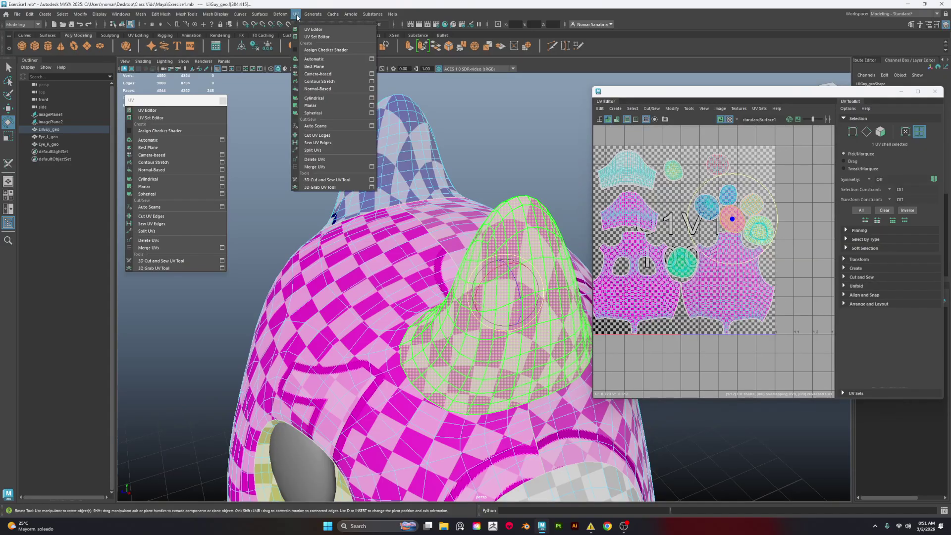
{"action": "left_click", "coordinate": [325, 182]}
{"action": "scroll", "coordinate": [468, 233], "scroll_direction": "up", "scroll_amount": 5}
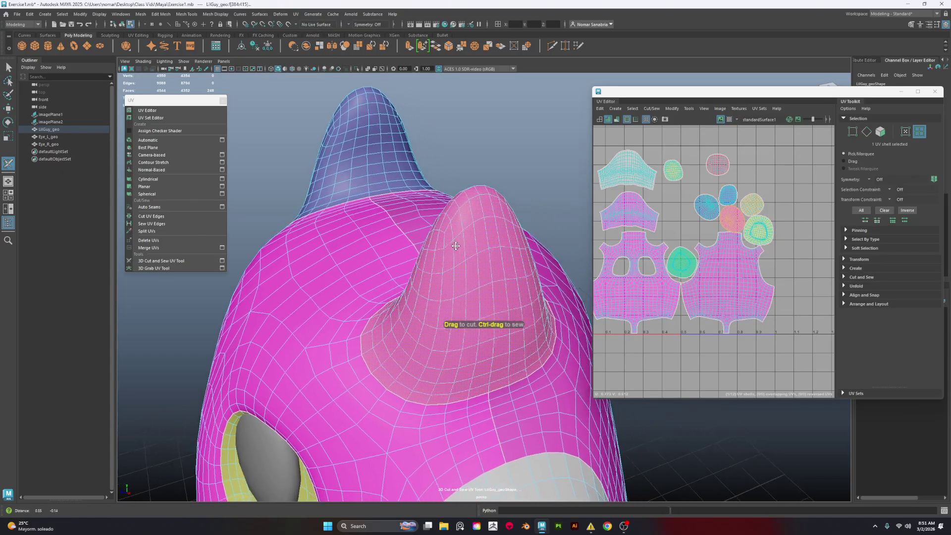
{"action": "right_click_drag", "start_coordinate": [469, 232], "coordinate": [469, 133]}
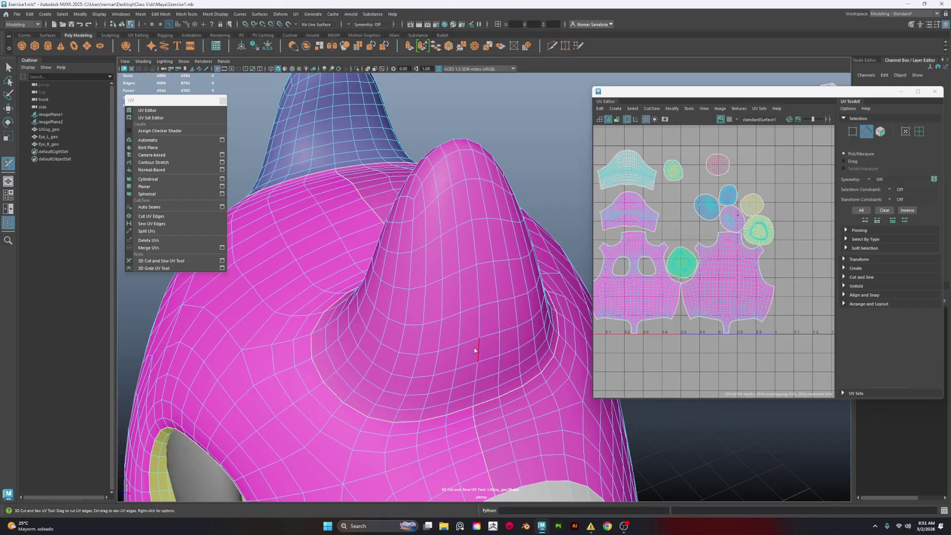
{"action": "left_click_drag", "start_coordinate": [478, 350], "coordinate": [460, 283], "text": "alt"}
{"action": "left_click", "coordinate": [516, 335]}
{"action": "scroll", "coordinate": [517, 334], "scroll_direction": "down", "scroll_amount": 3}
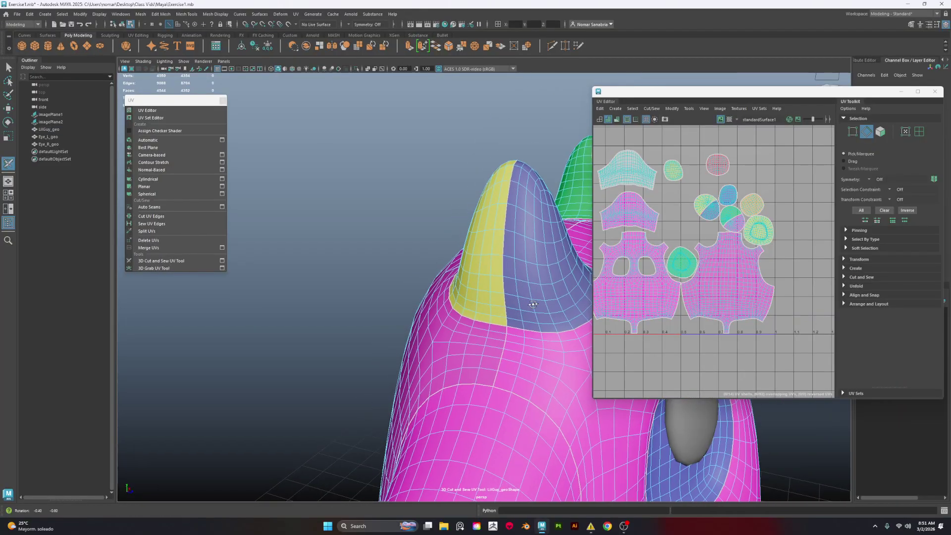
{"action": "left_click_drag", "start_coordinate": [517, 335], "coordinate": [410, 285], "text": "alt"}
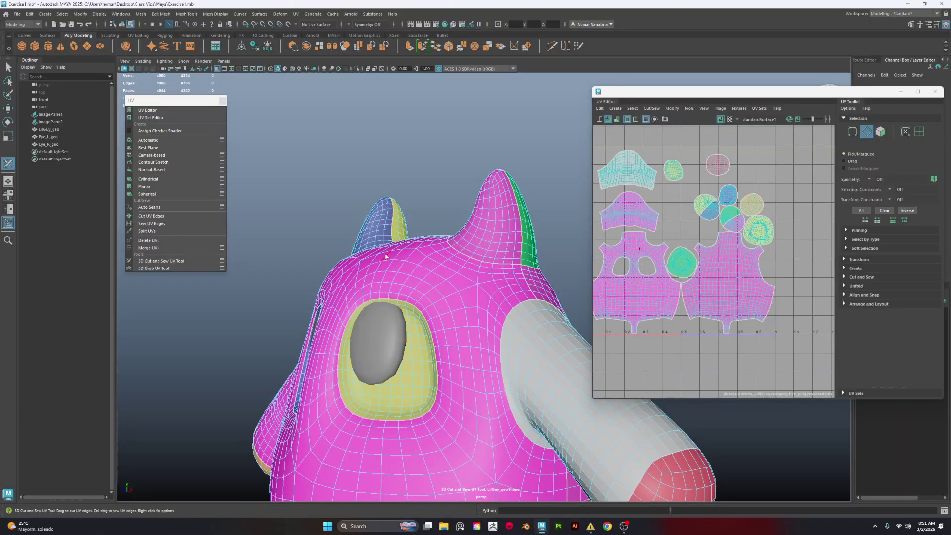
{"action": "left_click_drag", "start_coordinate": [386, 256], "coordinate": [426, 210], "text": "alt"}
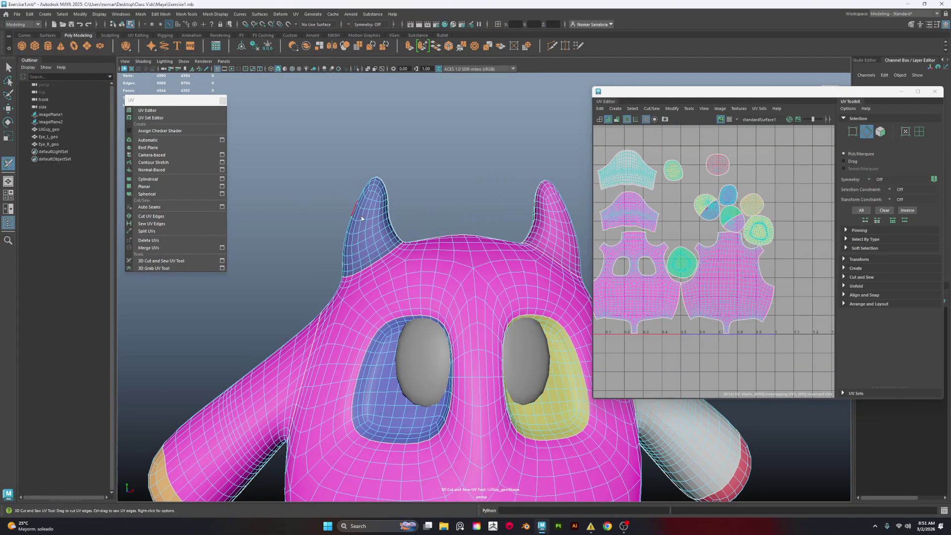
{"action": "left_click_drag", "start_coordinate": [361, 218], "coordinate": [431, 200], "text": "alt"}
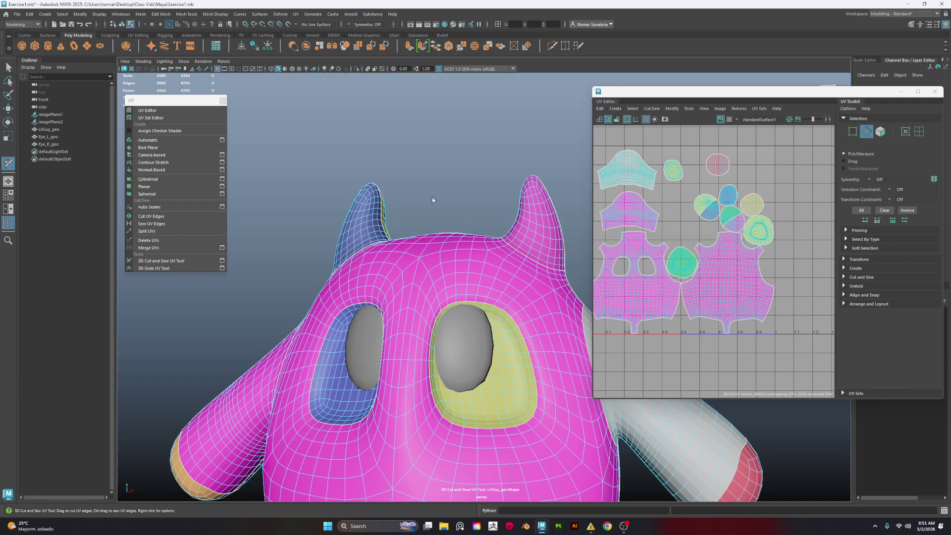
Step: Try to unfold and lay out the four horn shells using the 3D Cut and Sew UV Tool
{"action": "key", "text": "q"}
{"action": "scroll", "coordinate": [696, 217], "scroll_direction": "up", "scroll_amount": 4}
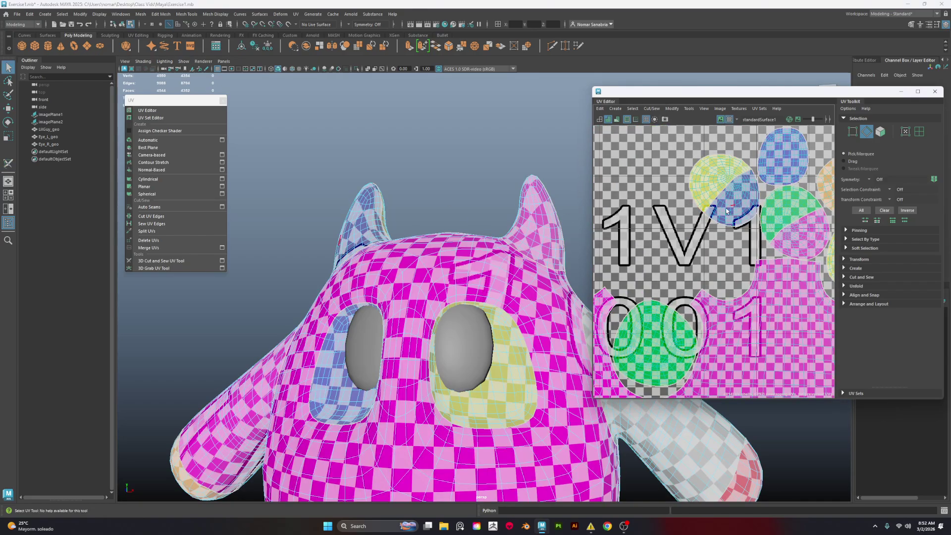
{"action": "middle_click_drag", "start_coordinate": [711, 219], "coordinate": [684, 232], "text": "alt"}
{"action": "right_click", "coordinate": [419, 195]}
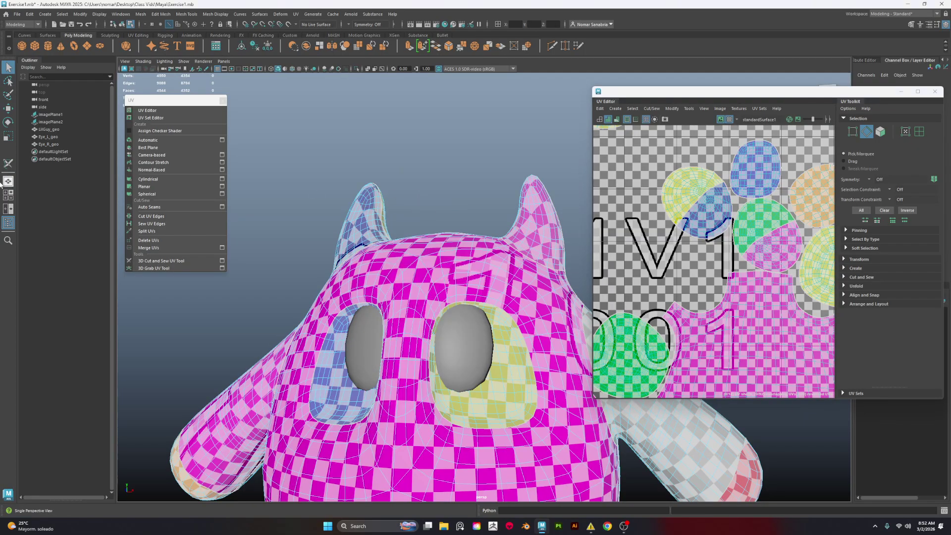
{"action": "right_click_drag", "start_coordinate": [451, 175], "coordinate": [446, 127]}
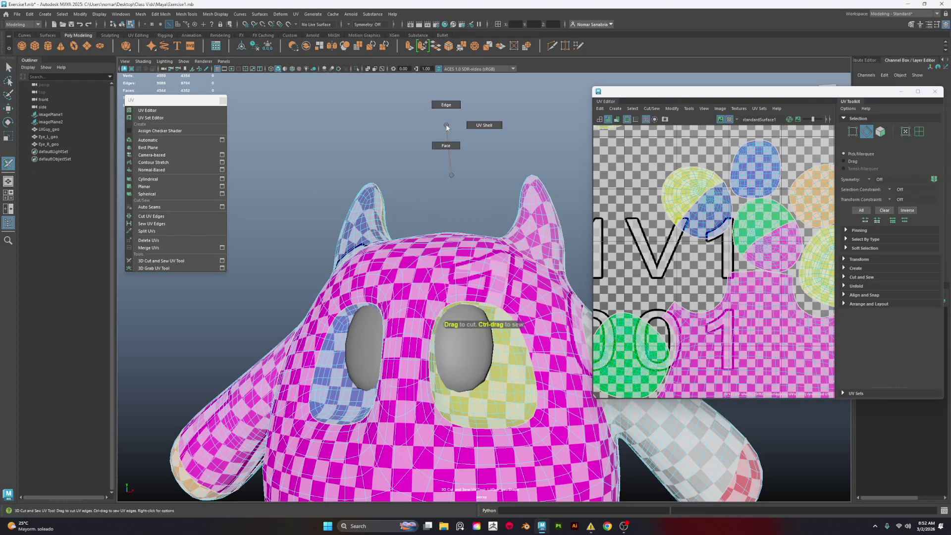
{"action": "left_click_drag", "start_coordinate": [571, 206], "coordinate": [570, 204]}
{"action": "right_click", "coordinate": [513, 198]}
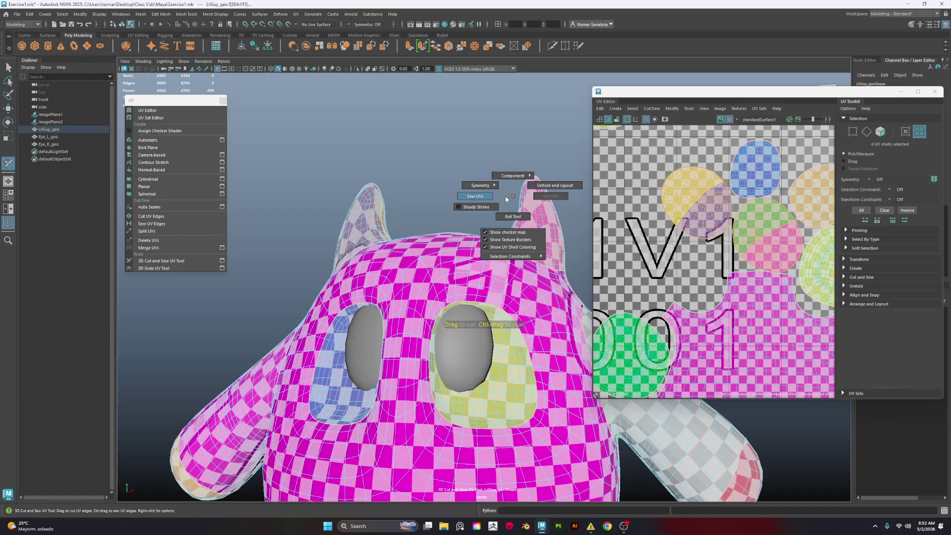
{"action": "right_click_drag", "start_coordinate": [514, 197], "coordinate": [550, 186]}
{"action": "key", "text": "ctrl+z"}
{"action": "key", "text": "q"}
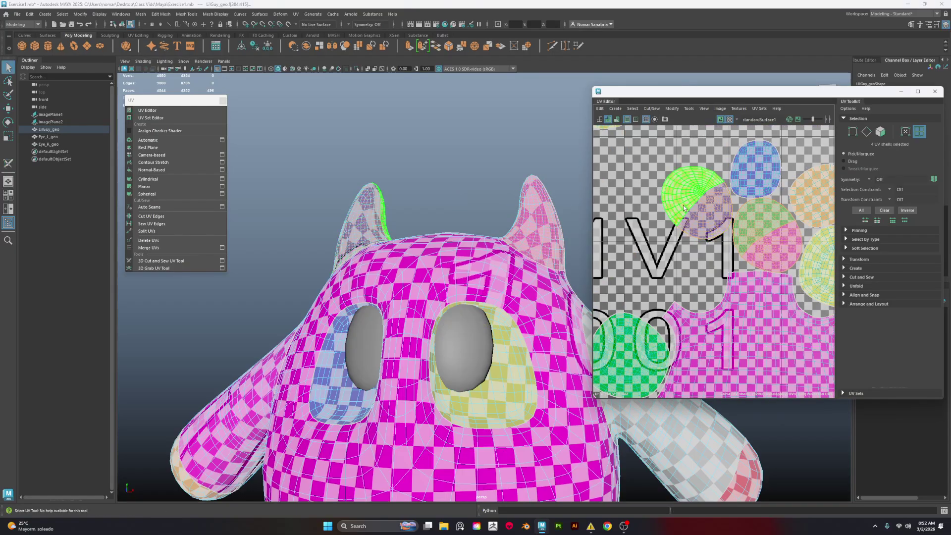
Step: Set the UV Editor to UV shell selection, clear the horn selection and widen the UV Editor window
{"action": "right_click_drag", "start_coordinate": [683, 205], "coordinate": [634, 194]}
{"action": "left_click", "coordinate": [15, 66]}
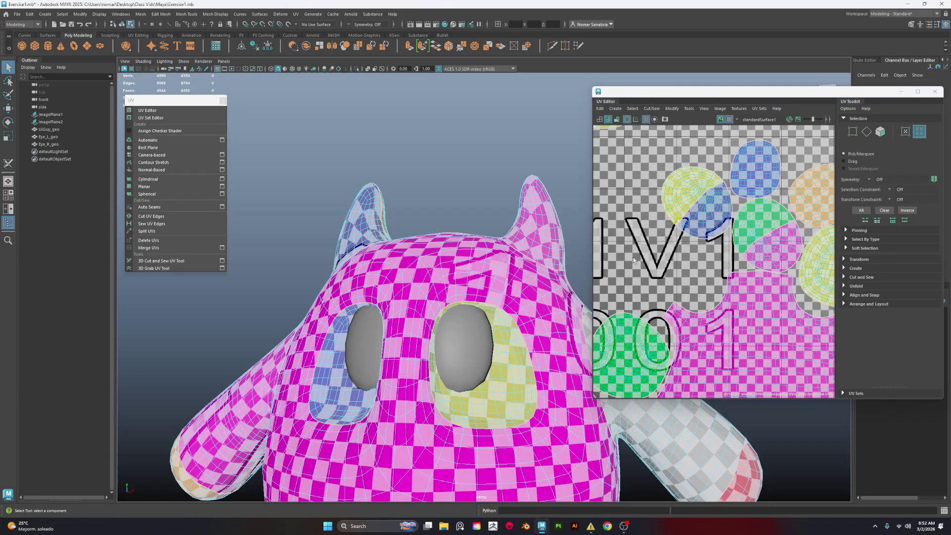
{"action": "middle_click_drag", "start_coordinate": [712, 273], "coordinate": [655, 310], "text": "alt"}
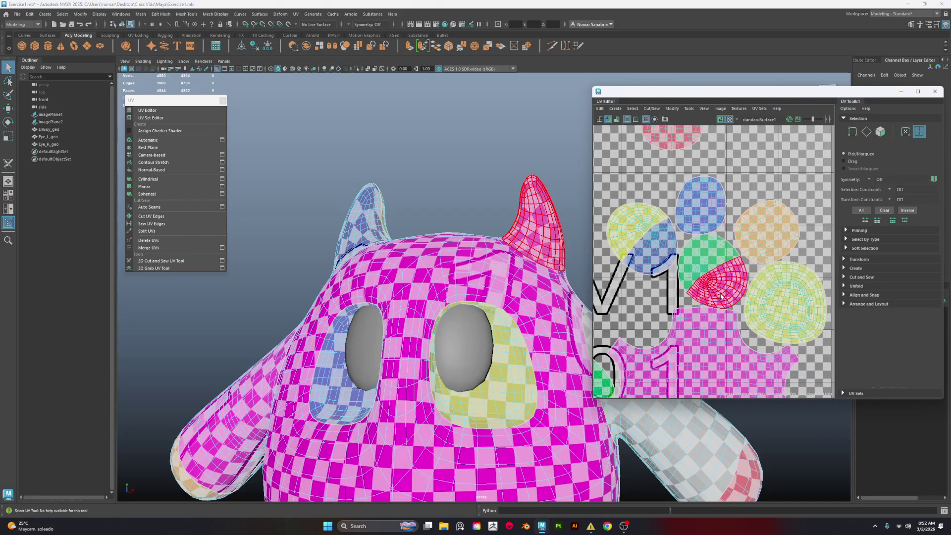
{"action": "left_click_drag", "start_coordinate": [591, 177], "coordinate": [467, 177]}
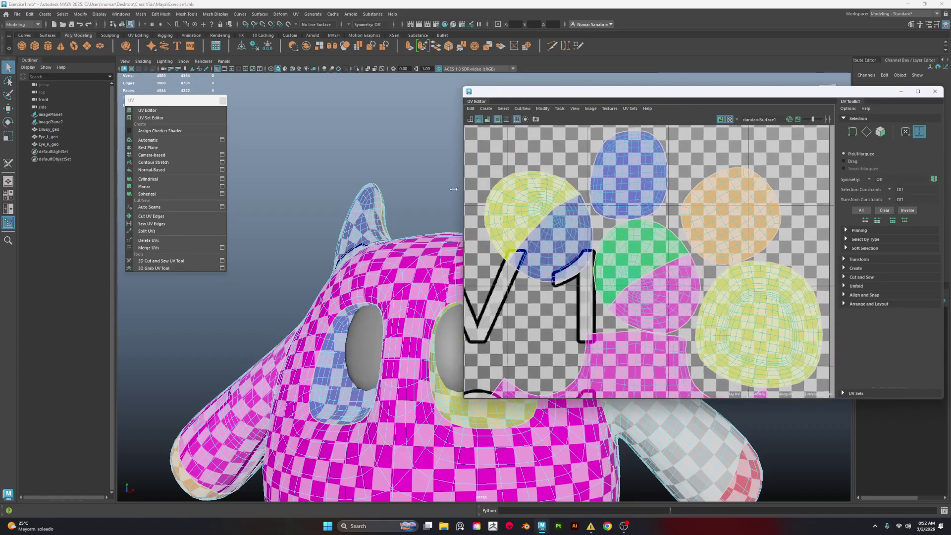
Step: Examine the split horn shells and the free space around them in the UV layout
{"action": "scroll", "coordinate": [549, 298], "scroll_direction": "down", "scroll_amount": 4}
{"action": "scroll", "coordinate": [549, 297], "scroll_direction": "up", "scroll_amount": 5}
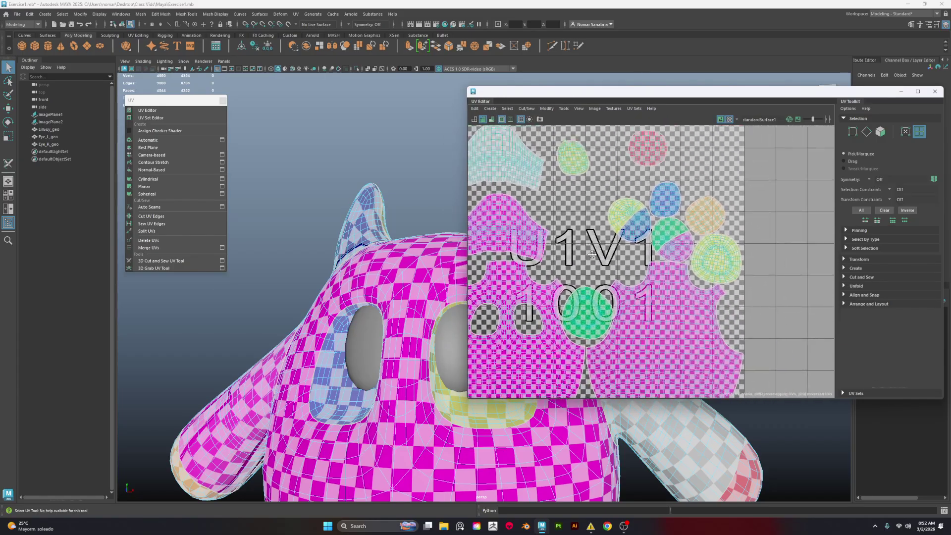
{"action": "middle_click_drag", "start_coordinate": [764, 345], "coordinate": [740, 389], "text": "alt"}
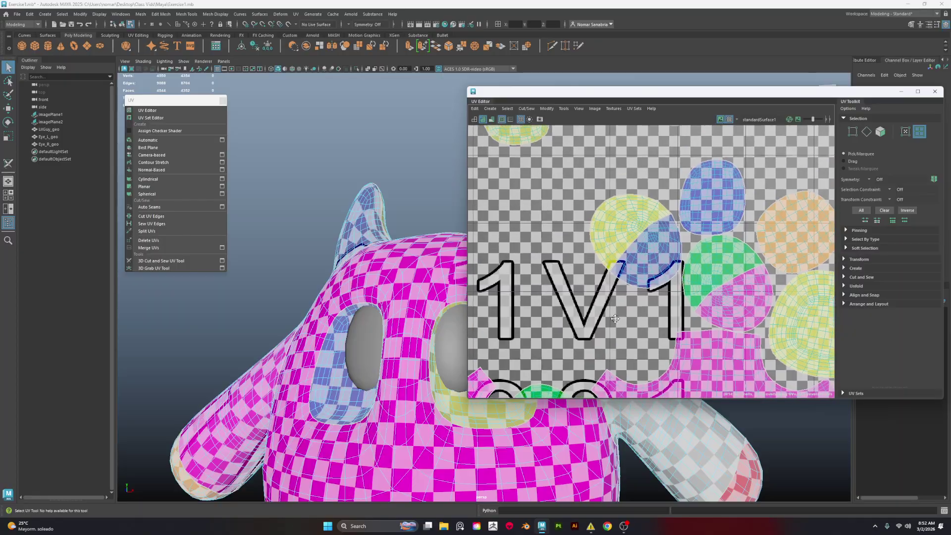
{"action": "middle_click_drag", "start_coordinate": [582, 307], "coordinate": [600, 273], "text": "alt"}
{"action": "scroll", "coordinate": [593, 311], "scroll_direction": "down", "scroll_amount": 4}
{"action": "scroll", "coordinate": [678, 290], "scroll_direction": "up", "scroll_amount": 4}
{"action": "scroll", "coordinate": [671, 286], "scroll_direction": "down", "scroll_amount": 3}
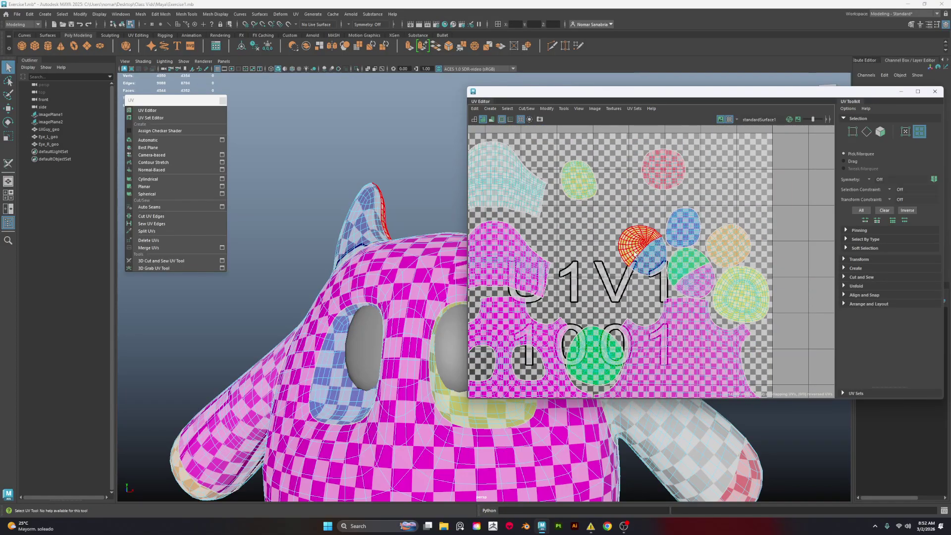
{"action": "scroll", "coordinate": [653, 258], "scroll_direction": "up", "scroll_amount": 3}
{"action": "scroll", "coordinate": [638, 245], "scroll_direction": "down", "scroll_amount": 3}
{"action": "scroll", "coordinate": [620, 233], "scroll_direction": "up", "scroll_amount": 2}
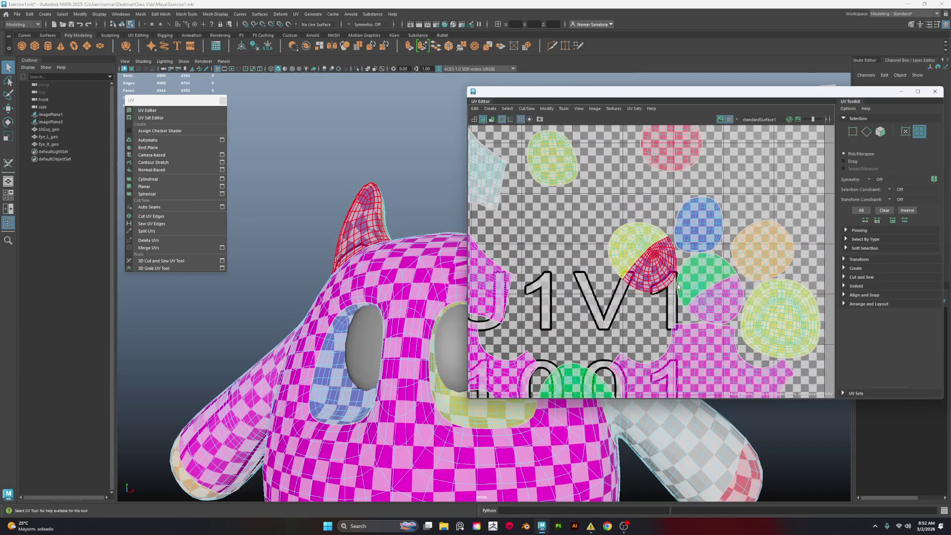
Step: Select the four split horn shells in the UV layout and unfold them
{"action": "scroll", "coordinate": [627, 243], "scroll_direction": "up", "scroll_amount": 2}
{"action": "left_click", "coordinate": [636, 257]}
{"action": "left_click", "coordinate": [653, 279]}
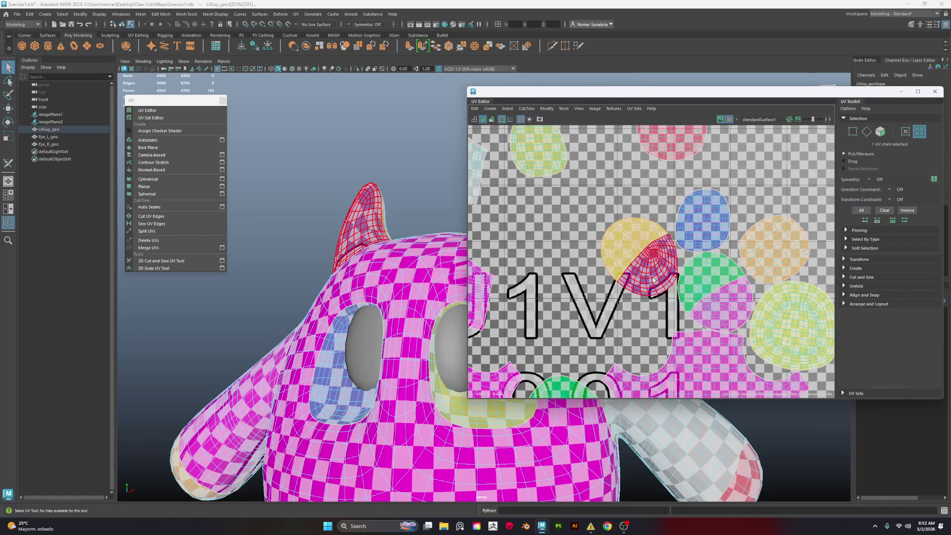
{"action": "left_click", "coordinate": [643, 302]}
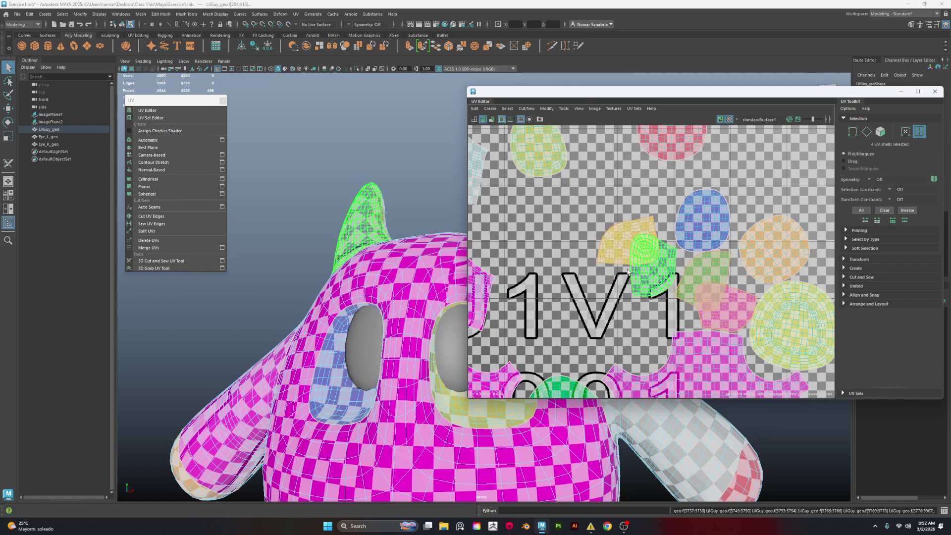
{"action": "left_click", "coordinate": [547, 109]}
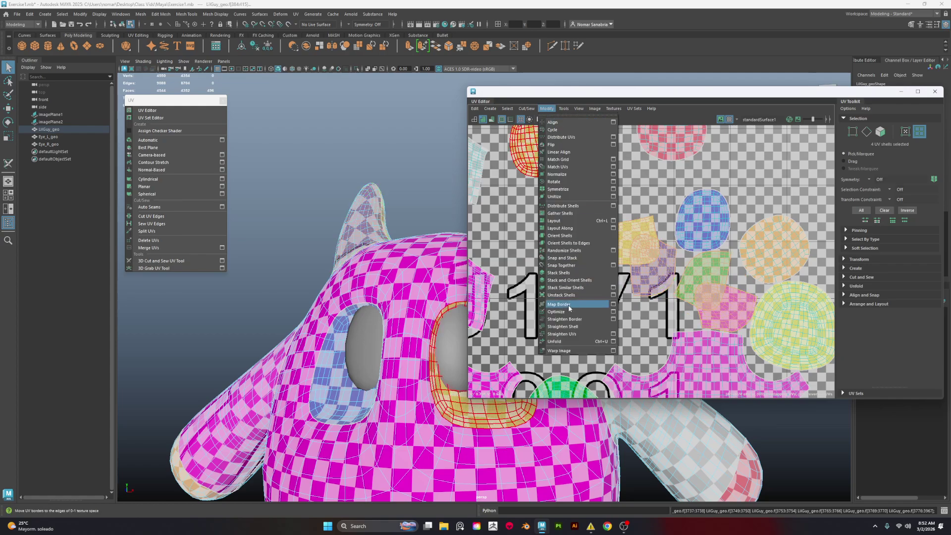
{"action": "left_click", "coordinate": [600, 345]}
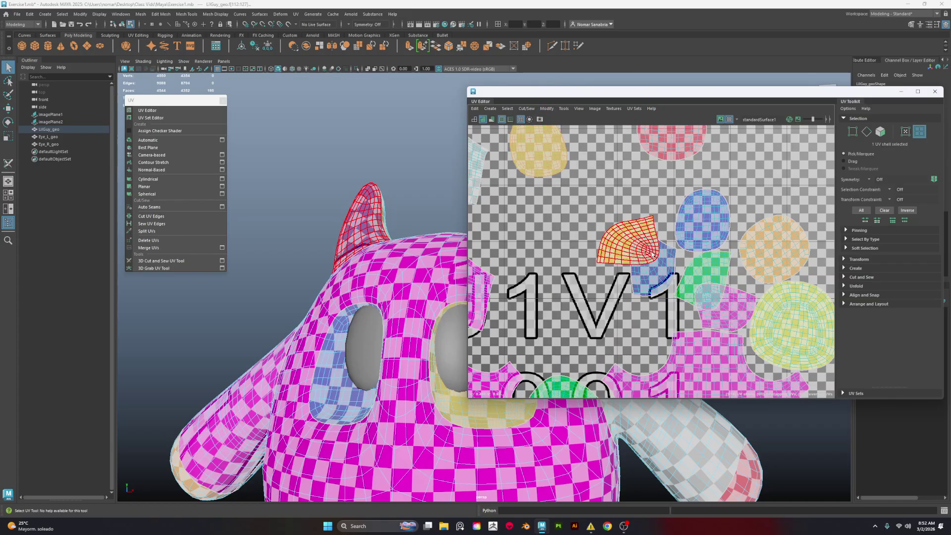
Step: Separate the yellow and blue shells of one horn, moving both into the free space away from the other shells
{"action": "left_click", "coordinate": [627, 253]}
{"action": "key", "text": "w"}
{"action": "left_click_drag", "start_coordinate": [626, 238], "coordinate": [578, 229]}
{"action": "left_click", "coordinate": [650, 264]}
{"action": "left_click_drag", "start_coordinate": [650, 266], "coordinate": [565, 297]}
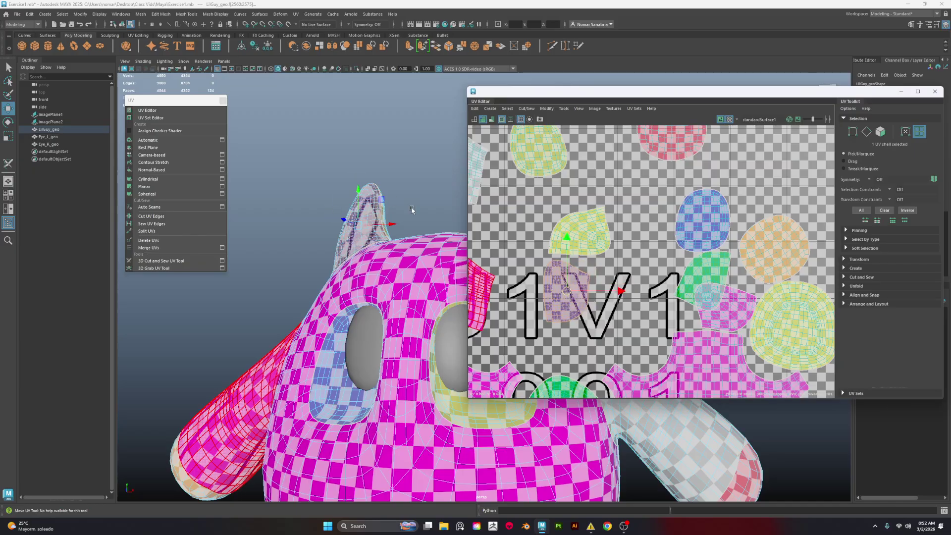
{"action": "left_click_drag", "start_coordinate": [399, 208], "coordinate": [310, 254], "text": "alt"}
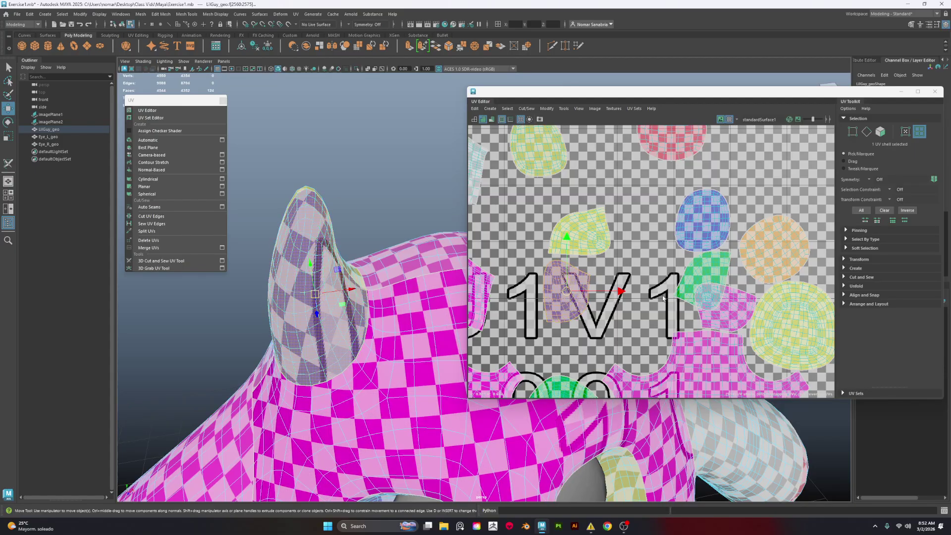
Step: Separate the other horn's green and magenta shells, turn the magenta one upright and place it below the blue eye-socket shell
{"action": "left_click", "coordinate": [703, 280]}
{"action": "left_click_drag", "start_coordinate": [704, 280], "coordinate": [632, 203]}
{"action": "key", "text": "e"}
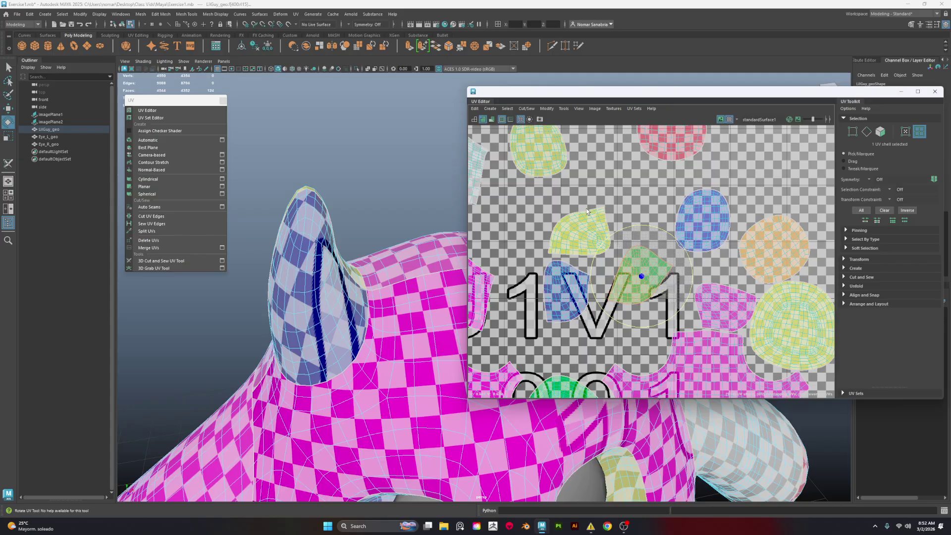
{"action": "left_click", "coordinate": [728, 302]}
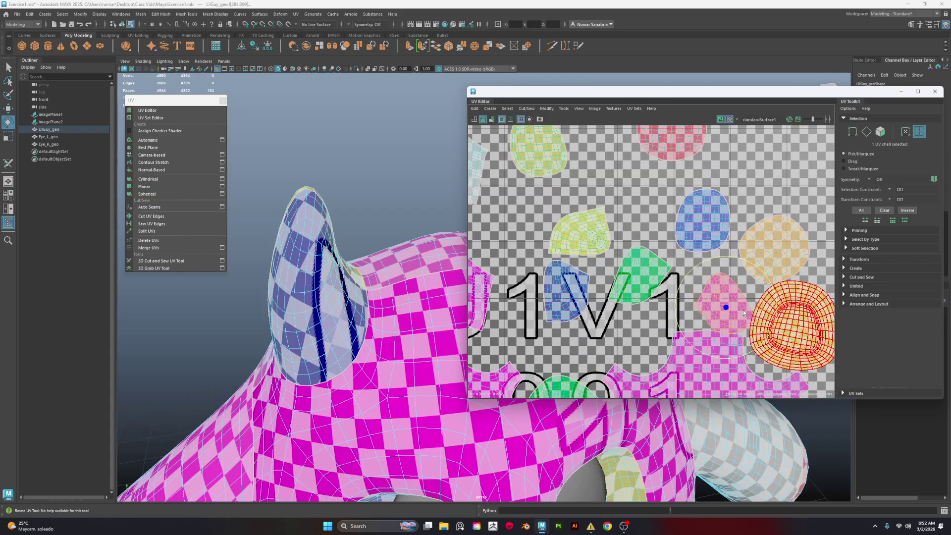
{"action": "key", "text": "w"}
{"action": "left_click_drag", "start_coordinate": [724, 306], "coordinate": [709, 286]}
Step: Rotate the yellow and blue horn shells so their tips point up, and shift the pair away from the green horn shell
{"action": "left_click", "coordinate": [604, 251]}
{"action": "key", "text": "e"}
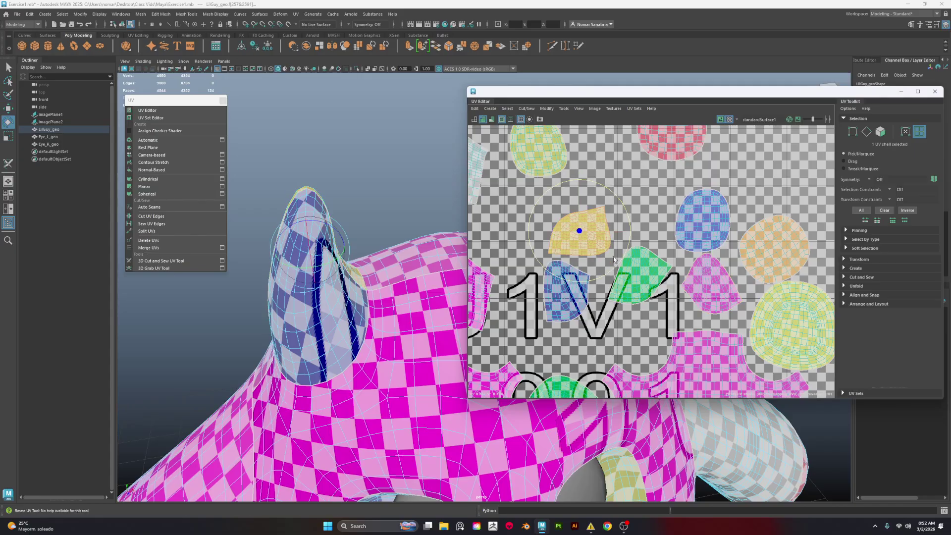
{"action": "left_click_drag", "start_coordinate": [625, 259], "coordinate": [541, 166]}
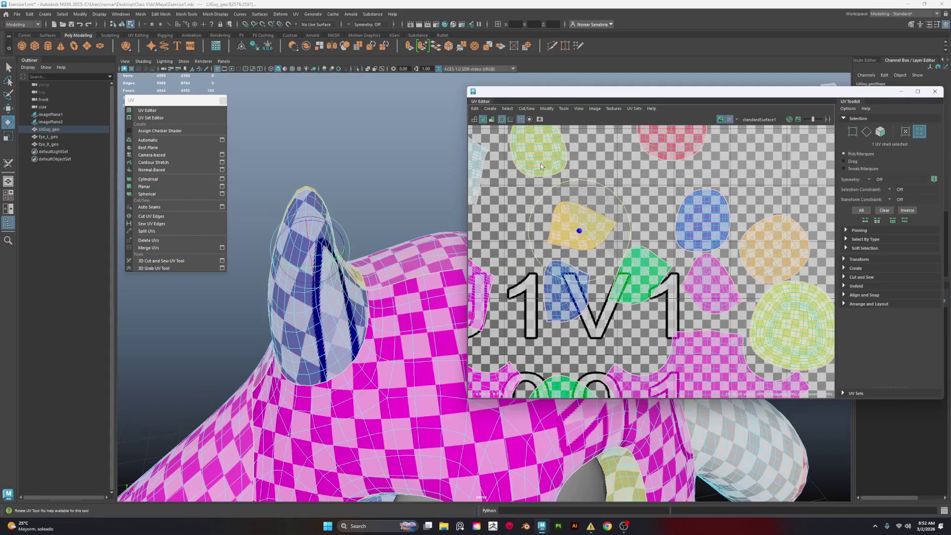
{"action": "left_click", "coordinate": [574, 292]}
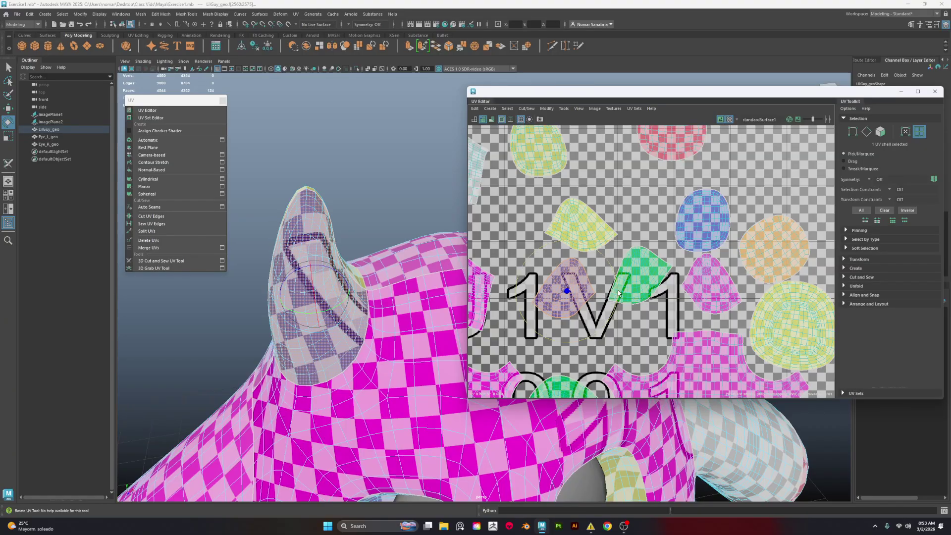
{"action": "left_click", "coordinate": [595, 236]}
{"action": "left_click", "coordinate": [565, 292], "text": "shift"}
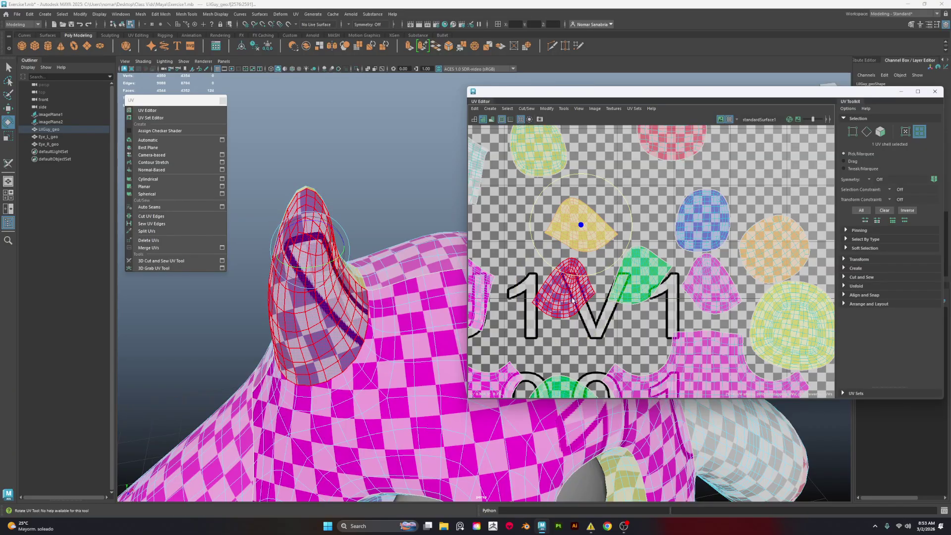
{"action": "key", "text": "w"}
{"action": "left_click_drag", "start_coordinate": [577, 257], "coordinate": [548, 256]}
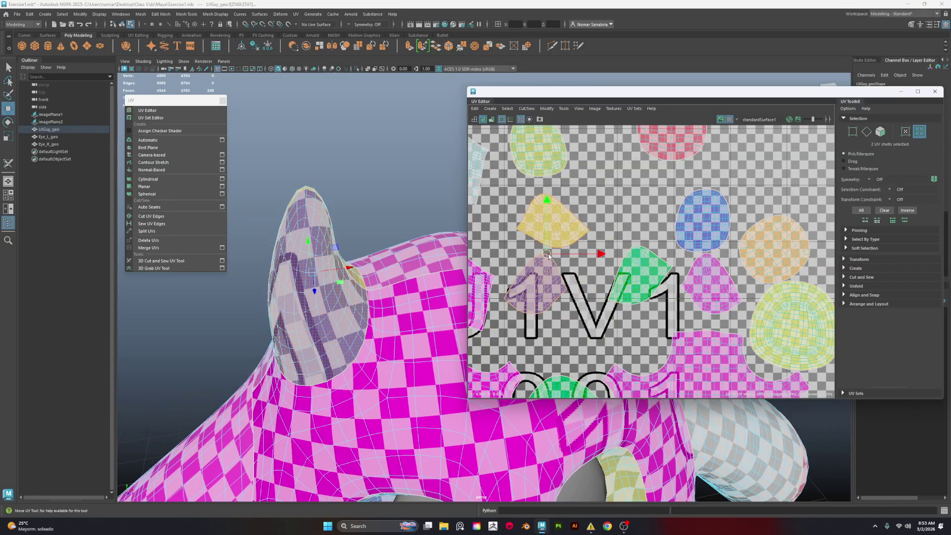
Step: Rotate the green horn shell upright beside the yellow one, place the magenta shell beneath it and inspect the horn's checker pattern
{"action": "left_click", "coordinate": [639, 275]}
{"action": "left_click_drag", "start_coordinate": [639, 277], "coordinate": [626, 216]}
{"action": "key", "text": "e"}
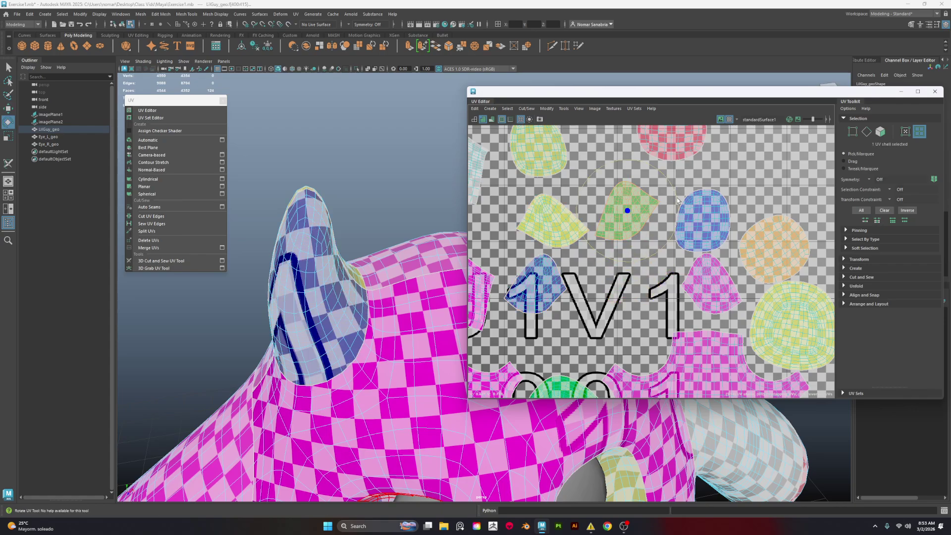
{"action": "left_click_drag", "start_coordinate": [677, 201], "coordinate": [676, 221]}
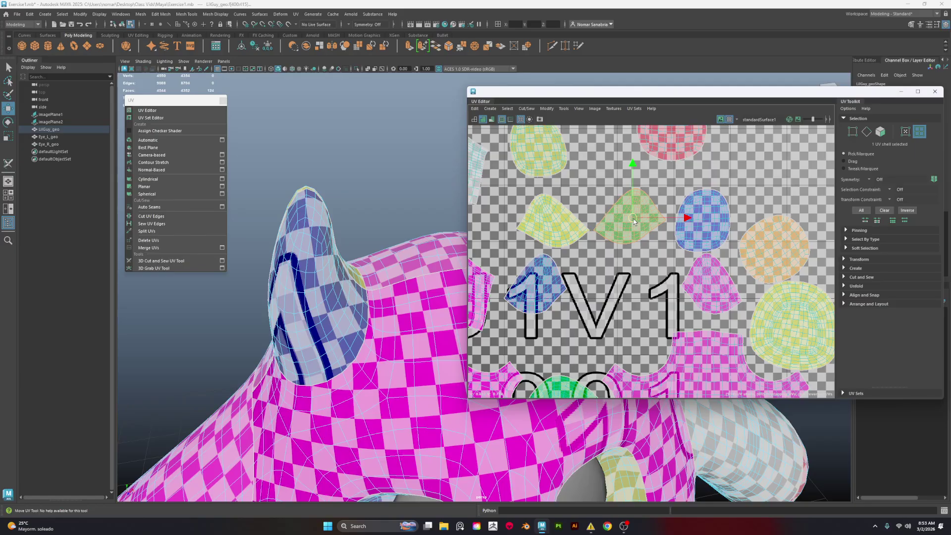
{"action": "left_click", "coordinate": [708, 279]}
{"action": "left_click_drag", "start_coordinate": [707, 283], "coordinate": [619, 286]}
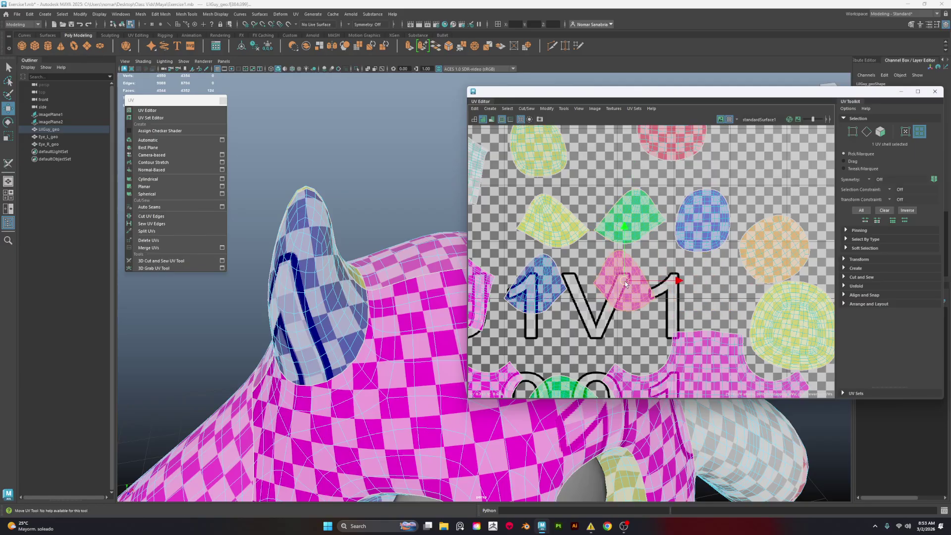
{"action": "left_click", "coordinate": [553, 262]}
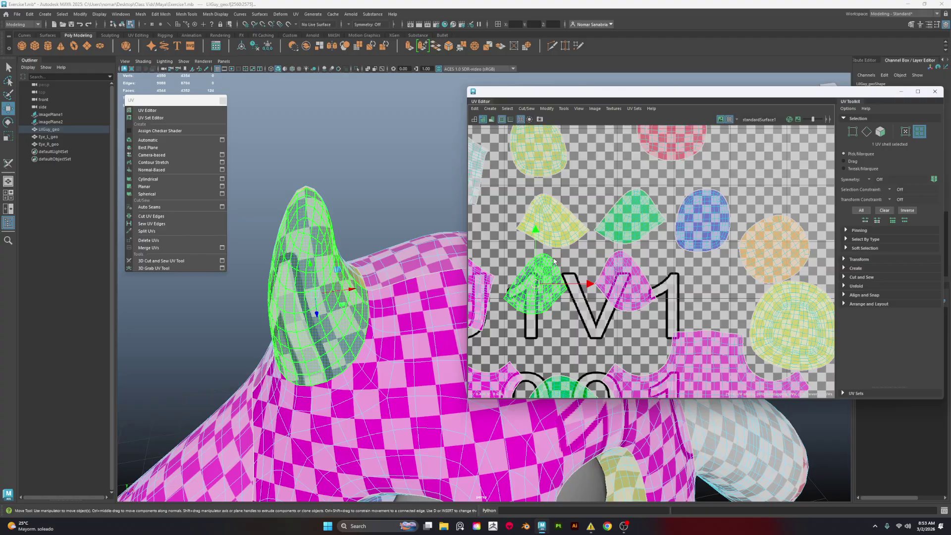
{"action": "left_click_drag", "start_coordinate": [382, 348], "coordinate": [408, 279], "text": "alt"}
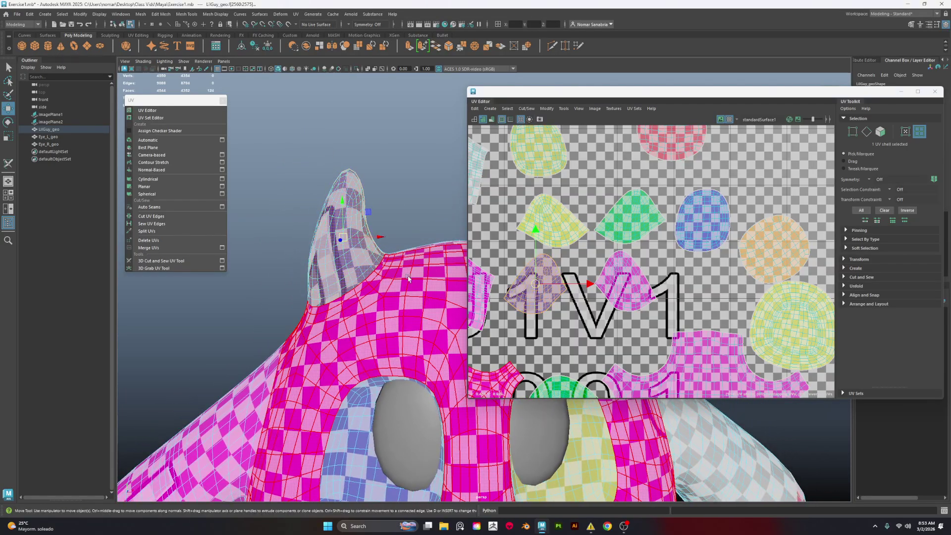
Step: Move the orange round shell up beside the pink one and shift the large yellow round shell up and inward
{"action": "scroll", "coordinate": [693, 297], "scroll_direction": "down", "scroll_amount": 2}
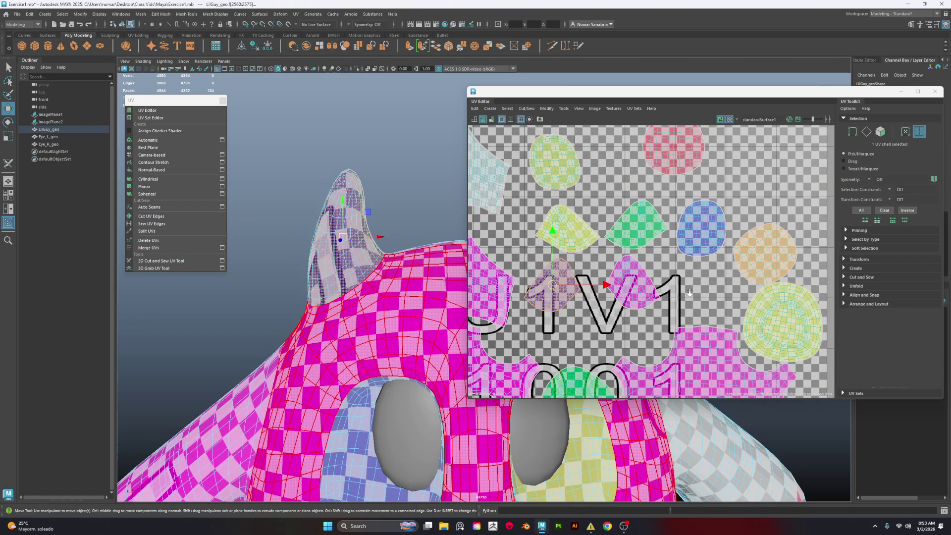
{"action": "left_click", "coordinate": [761, 255]}
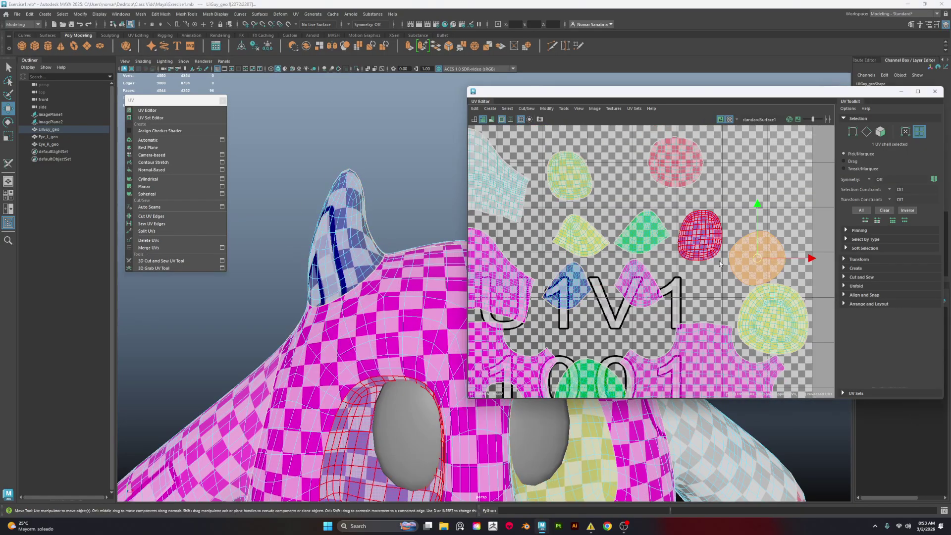
{"action": "left_click_drag", "start_coordinate": [757, 260], "coordinate": [753, 170]}
{"action": "key", "text": "e"}
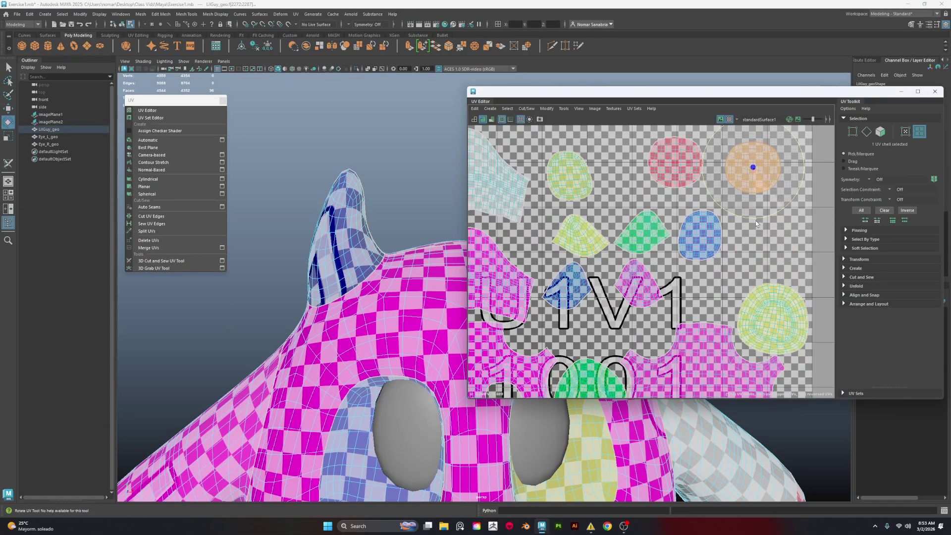
{"action": "left_click", "coordinate": [785, 327]}
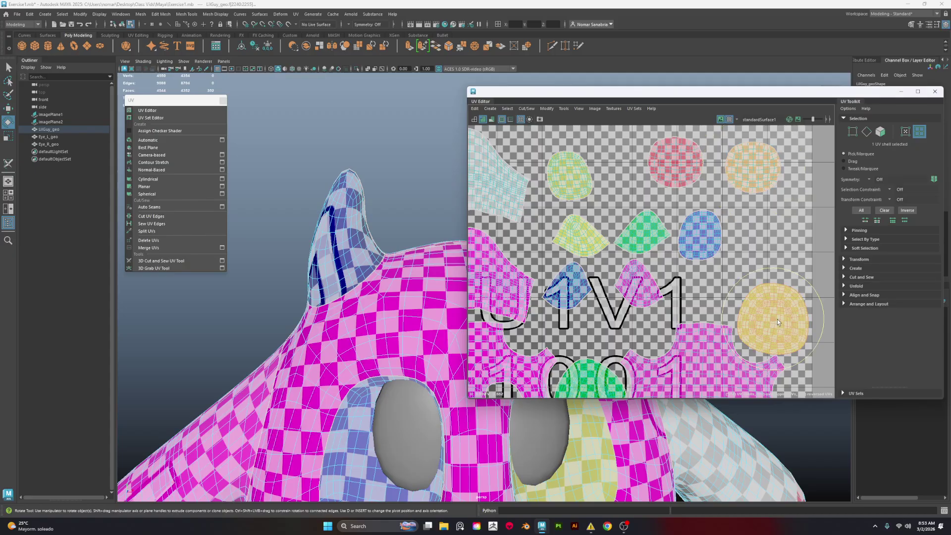
{"action": "left_click_drag", "start_coordinate": [822, 319], "coordinate": [793, 313]}
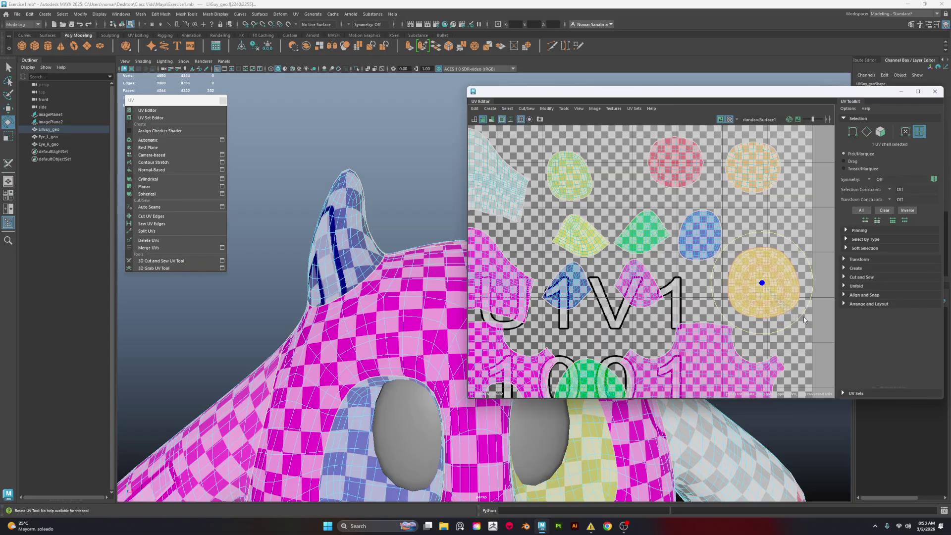
Step: Group the pink and orange round shells closely together near the upper edge of the UV tile, beside the yellow eye-socket shell
{"action": "scroll", "coordinate": [693, 332], "scroll_direction": "down", "scroll_amount": 3}
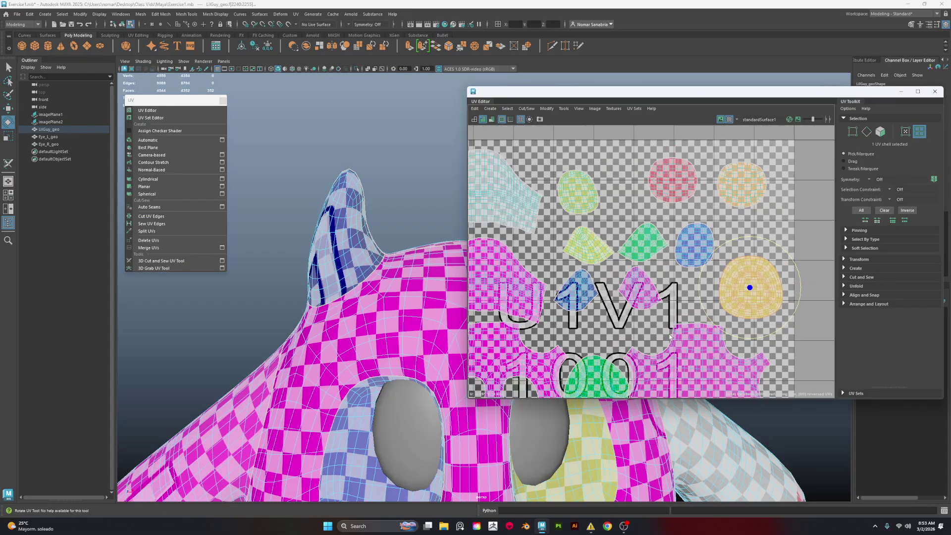
{"action": "middle_click_drag", "start_coordinate": [698, 337], "coordinate": [714, 277], "text": "alt"}
{"action": "left_click", "coordinate": [651, 325]}
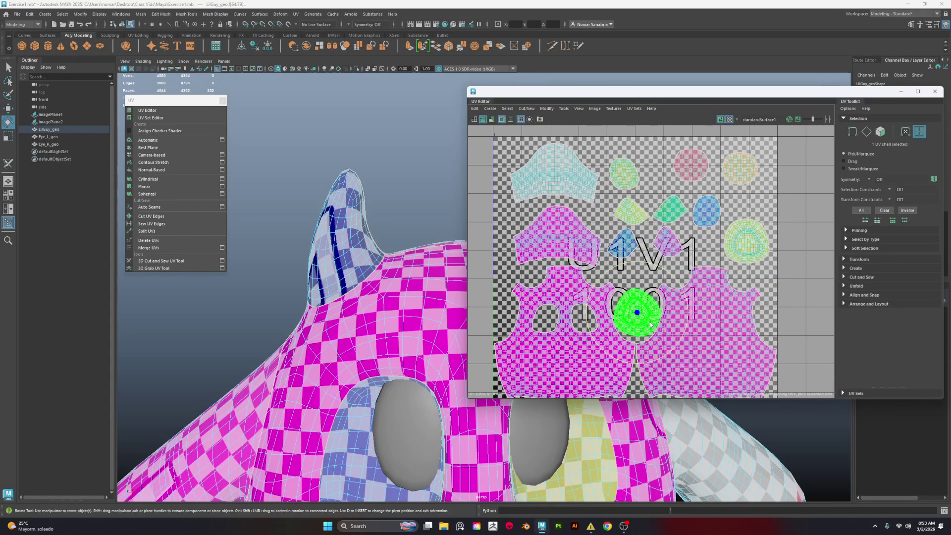
{"action": "key", "text": "w"}
{"action": "left_click", "coordinate": [687, 170]}
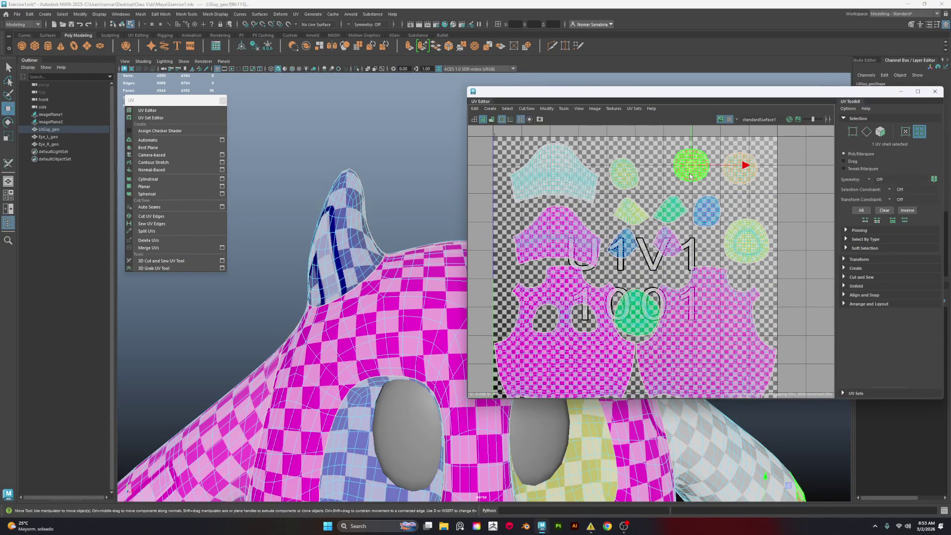
{"action": "left_click", "coordinate": [741, 177], "text": "shift"}
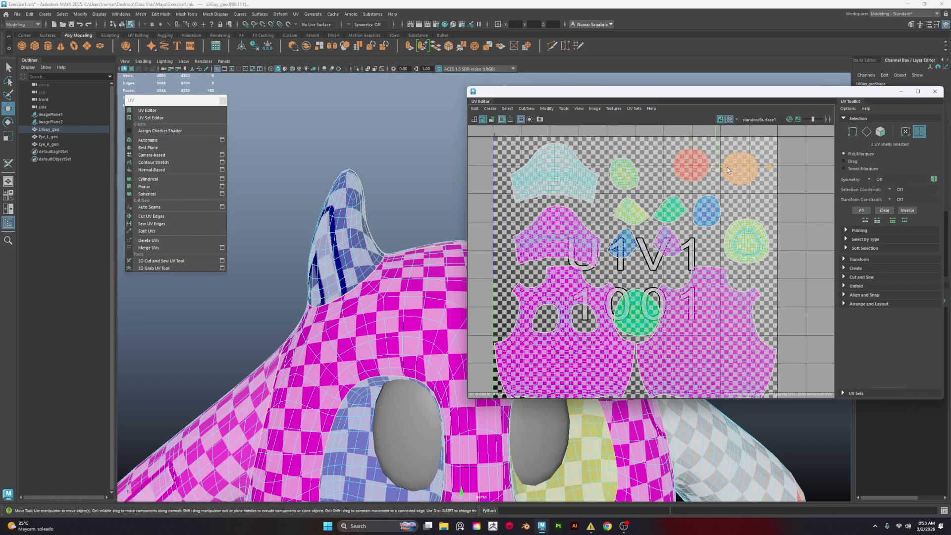
{"action": "left_click_drag", "start_coordinate": [716, 168], "coordinate": [678, 171]}
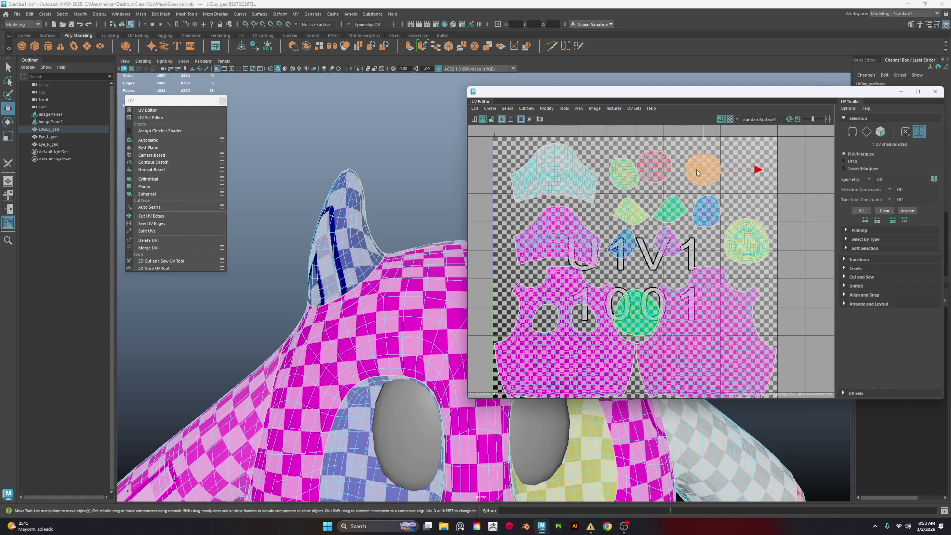
{"action": "left_click", "coordinate": [690, 166]}
{"action": "left_click", "coordinate": [667, 173], "text": "shift"}
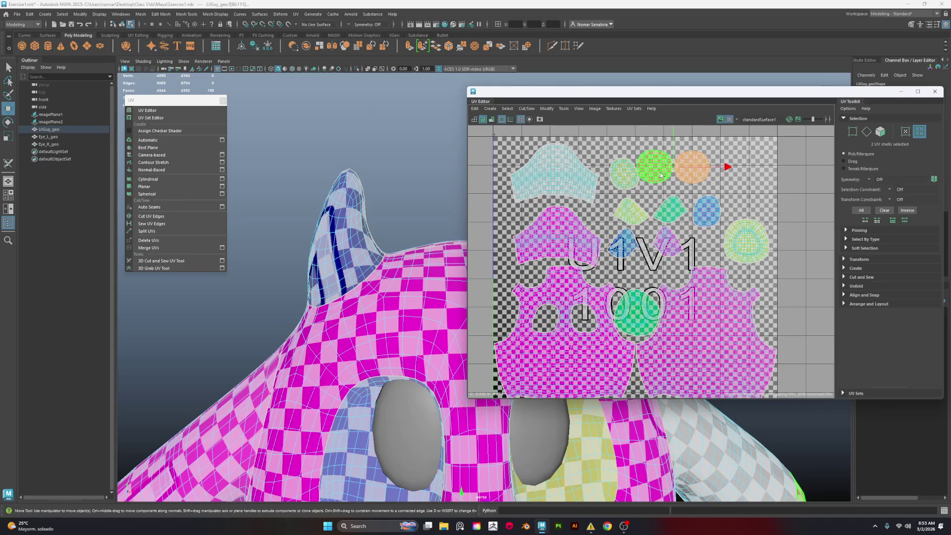
{"action": "left_click_drag", "start_coordinate": [679, 167], "coordinate": [676, 157]}
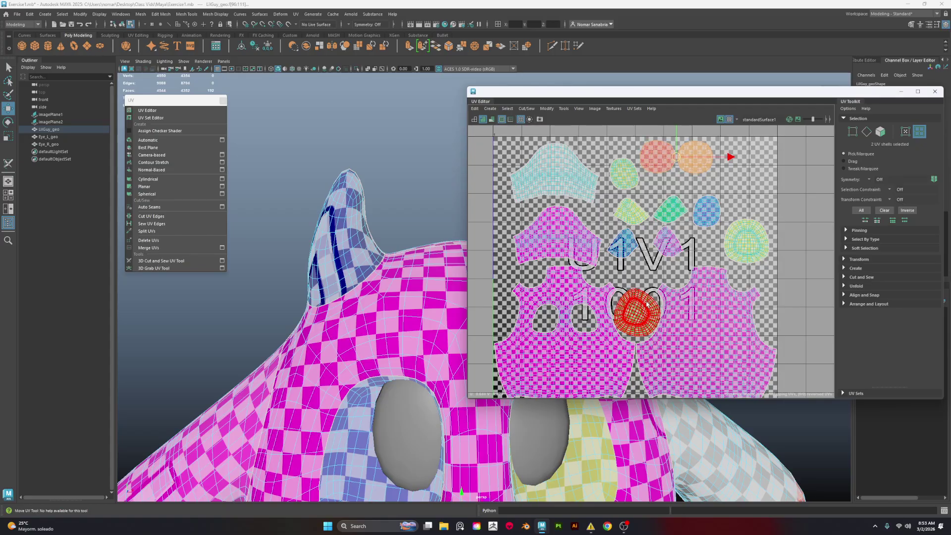
Step: Move the large green round shell from between the body shells to above the large yellow round shell and adjust its rotation
{"action": "left_click", "coordinate": [648, 308]}
{"action": "left_click_drag", "start_coordinate": [652, 307], "coordinate": [743, 191]}
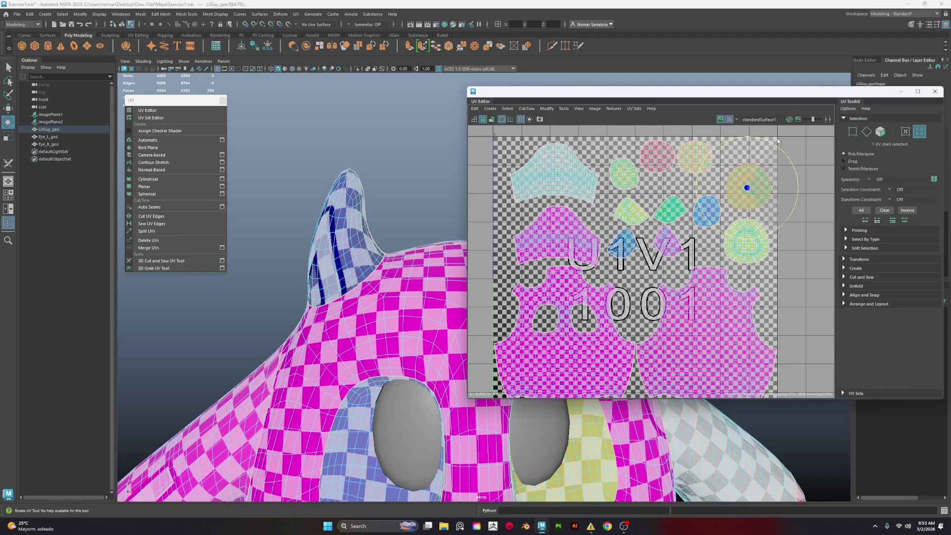
{"action": "key", "text": "w"}
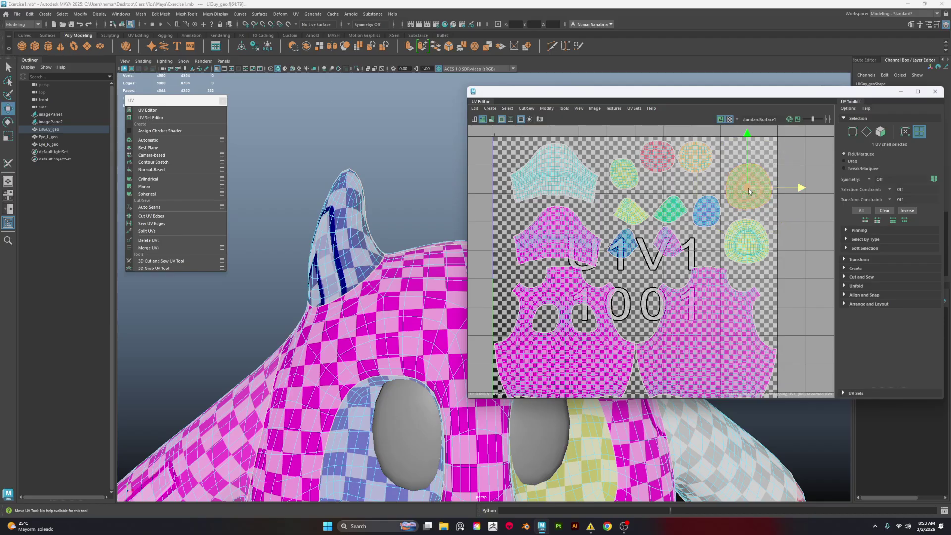
Step: Align the blue horn shell beneath the yellow horn shell and select the yellow eye-socket shell
{"action": "left_click", "coordinate": [675, 215]}
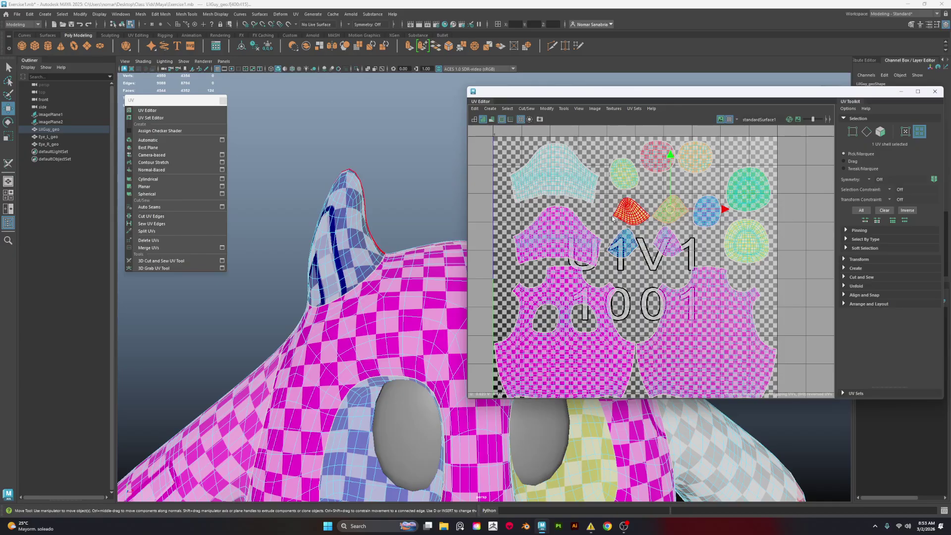
{"action": "left_click_drag", "start_coordinate": [613, 218], "coordinate": [632, 246]}
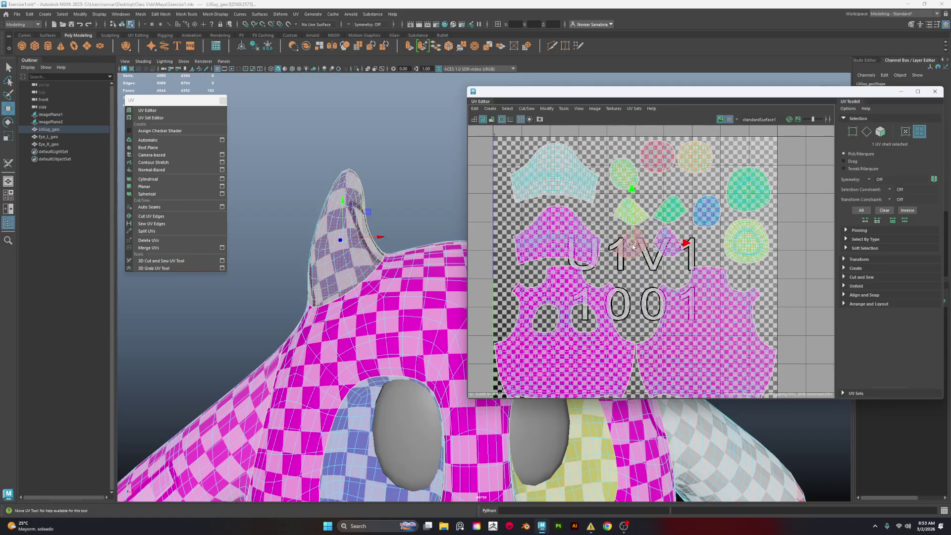
{"action": "left_click", "coordinate": [624, 174]}
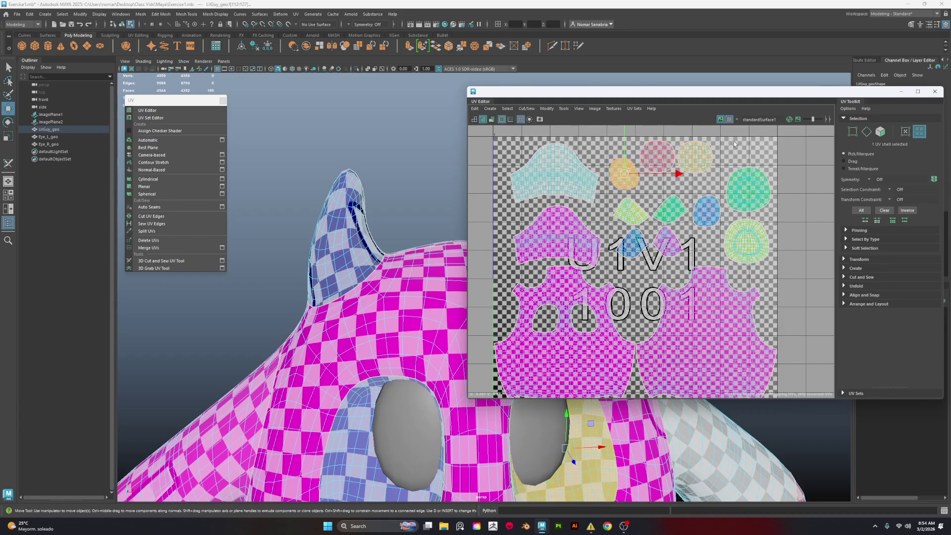
Step: Shift the pink and orange round shells toward the UV tile's upper corner and place the blue eye-socket shell beside the yellow one
{"action": "left_click_drag", "start_coordinate": [733, 142], "coordinate": [668, 162]}
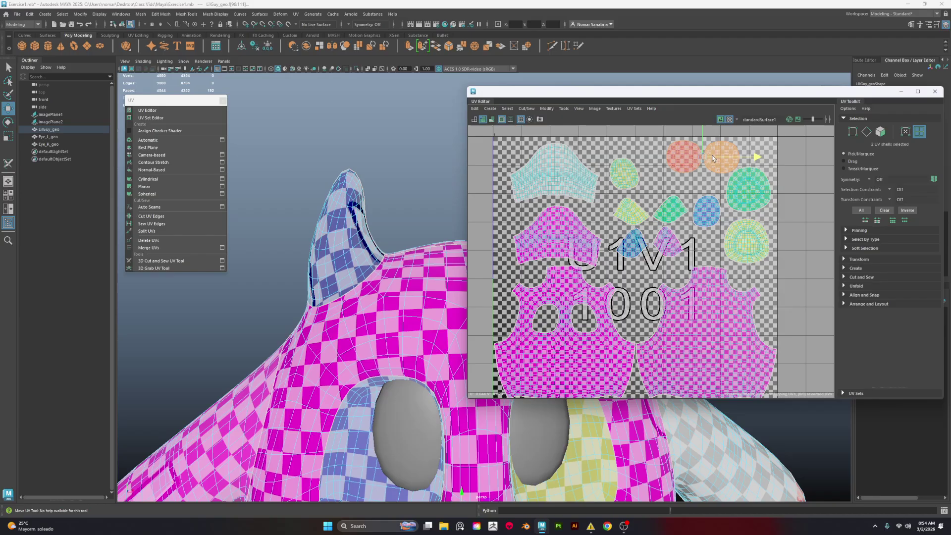
{"action": "left_click", "coordinate": [708, 213]}
{"action": "left_click_drag", "start_coordinate": [708, 214], "coordinate": [619, 172]}
{"action": "left_click", "coordinate": [614, 158], "text": "shift"}
{"action": "left_click", "coordinate": [622, 171]}
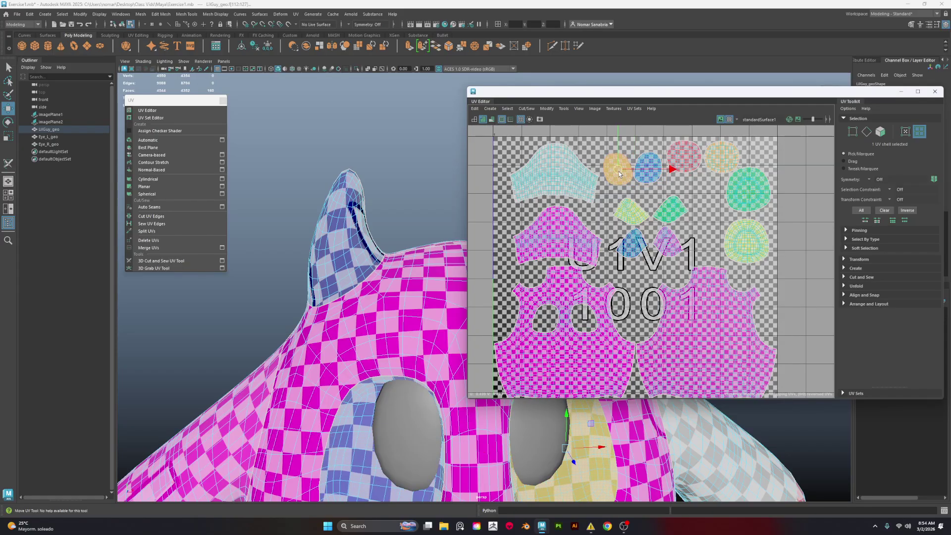
{"action": "left_click", "coordinate": [649, 170]}
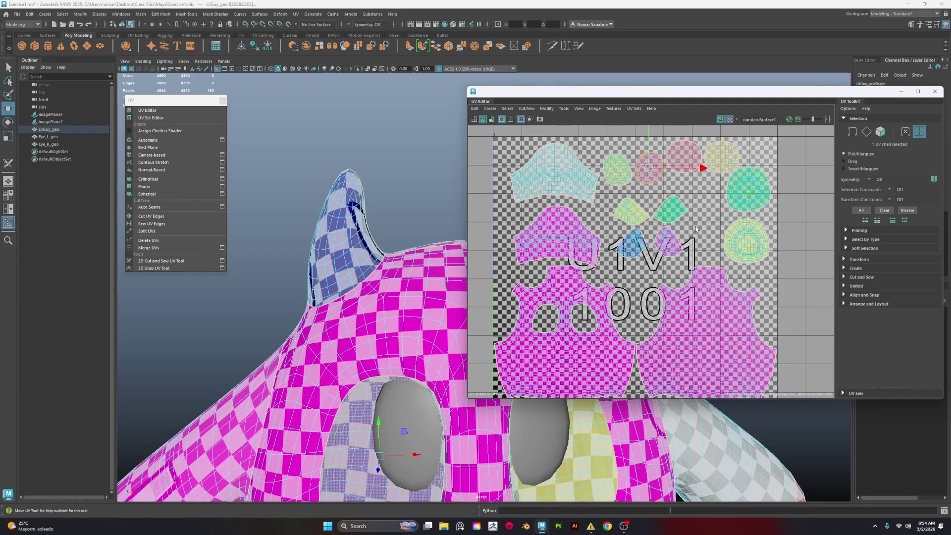
Step: Nudge the four horn shells closer to the arm shells and move the two large round shells inward beneath the orange round shell
{"action": "left_click_drag", "start_coordinate": [664, 233], "coordinate": [644, 231]}
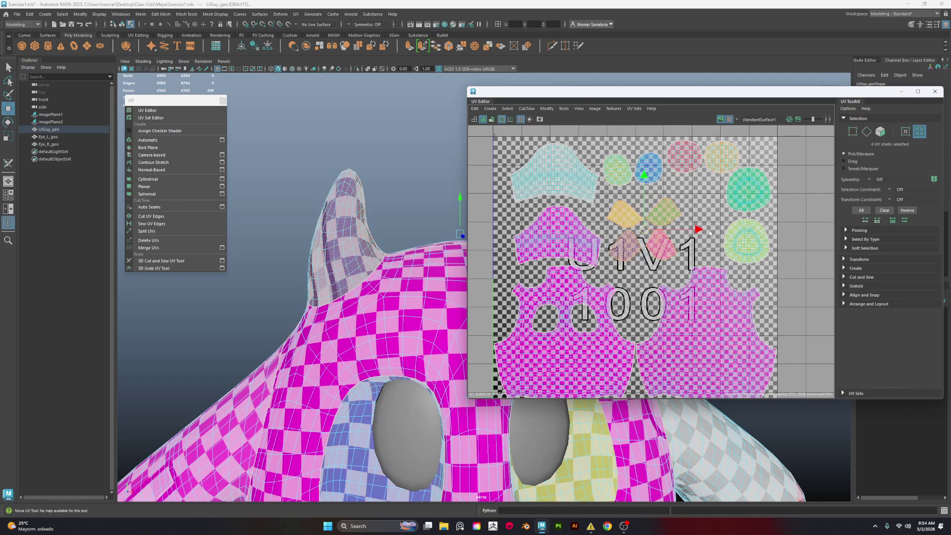
{"action": "left_click", "coordinate": [749, 189]}
{"action": "left_click_drag", "start_coordinate": [749, 194], "coordinate": [723, 223]}
{"action": "left_click", "coordinate": [763, 245], "text": "shift"}
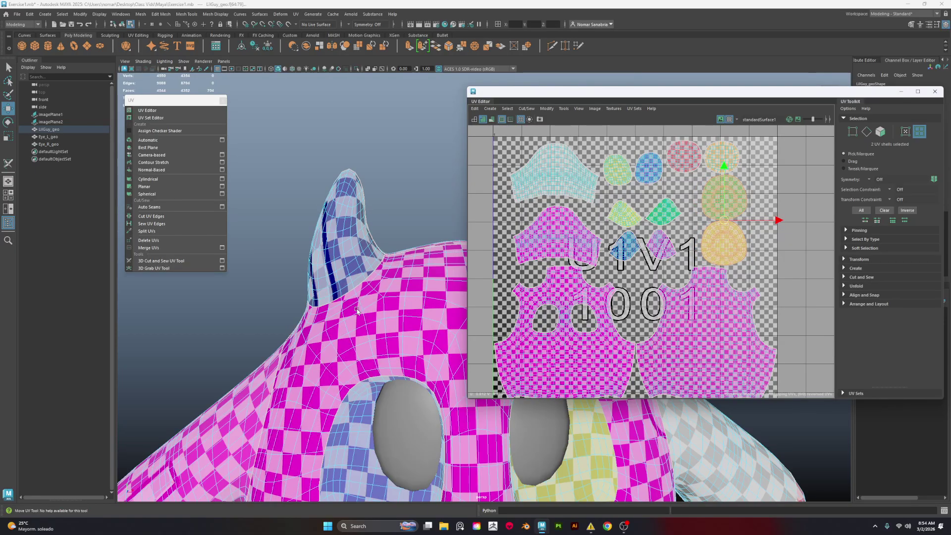
Step: Try scaling the front and back body shells to compare the checker size on the model
{"action": "left_click_drag", "start_coordinate": [356, 310], "coordinate": [222, 366], "text": "alt"}
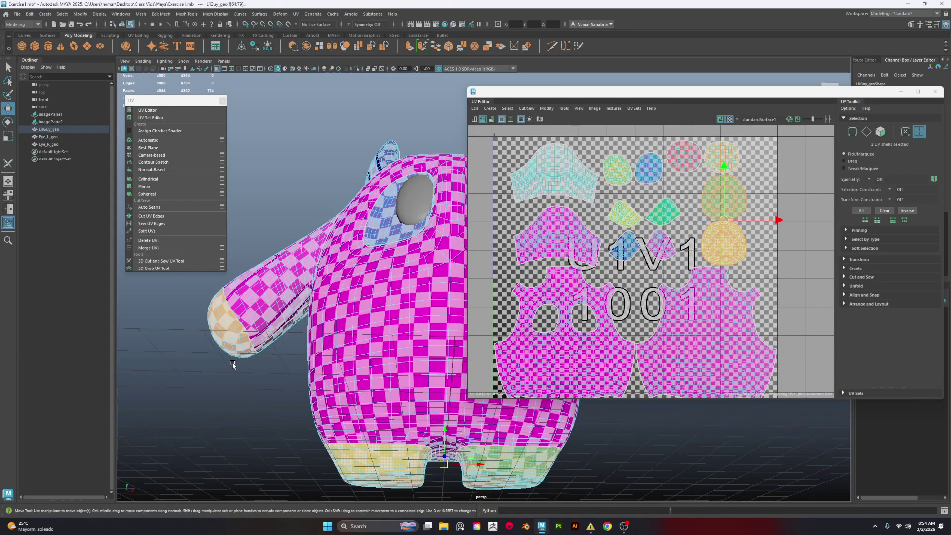
{"action": "left_click", "coordinate": [575, 343]}
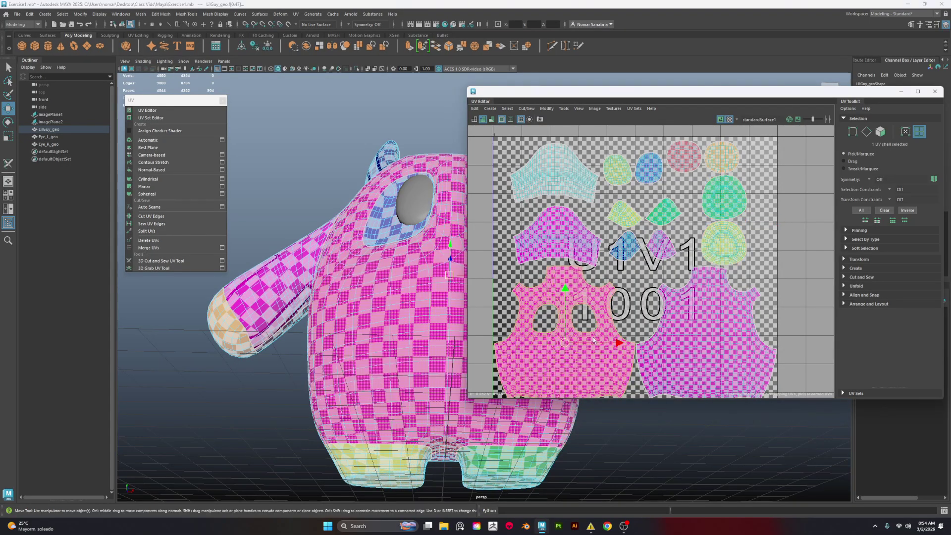
{"action": "scroll", "coordinate": [575, 344], "scroll_direction": "down", "scroll_amount": 3}
{"action": "key", "text": "e"}
{"action": "key", "text": "r"}
{"action": "left_click_drag", "start_coordinate": [574, 346], "coordinate": [380, 342]}
{"action": "middle_click_drag", "start_coordinate": [392, 351], "coordinate": [359, 322], "text": "alt"}
{"action": "right_click_drag", "start_coordinate": [359, 322], "coordinate": [408, 290], "text": "alt"}
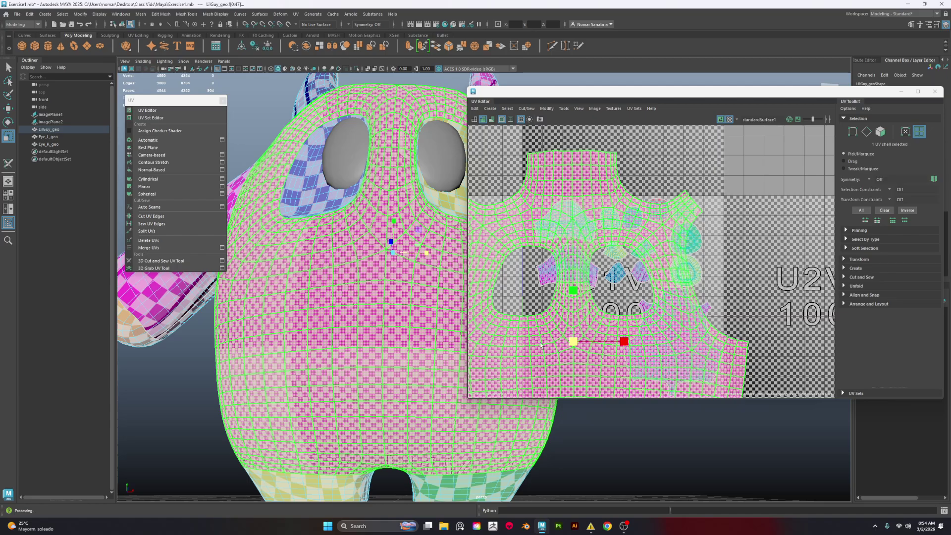
{"action": "left_click", "coordinate": [679, 355]}
{"action": "left_click_drag", "start_coordinate": [673, 342], "coordinate": [646, 343]}
{"action": "left_click_drag", "start_coordinate": [344, 339], "coordinate": [292, 331], "text": "alt"}
{"action": "key", "text": "ctrl+z"}
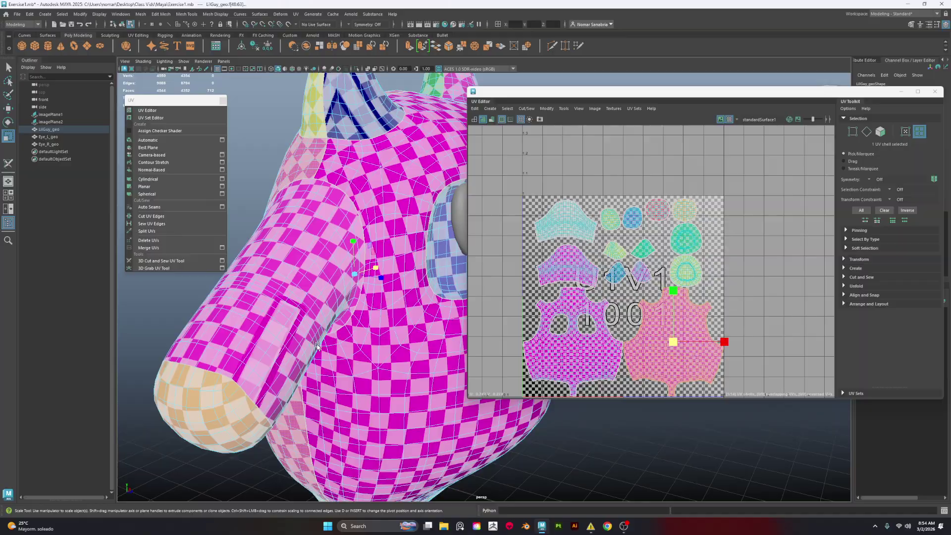
Step: Examine the checker pattern on the horns, arms and body from several angles for stretching and matching scale
{"action": "middle_click_drag", "start_coordinate": [317, 277], "coordinate": [311, 372], "text": "alt"}
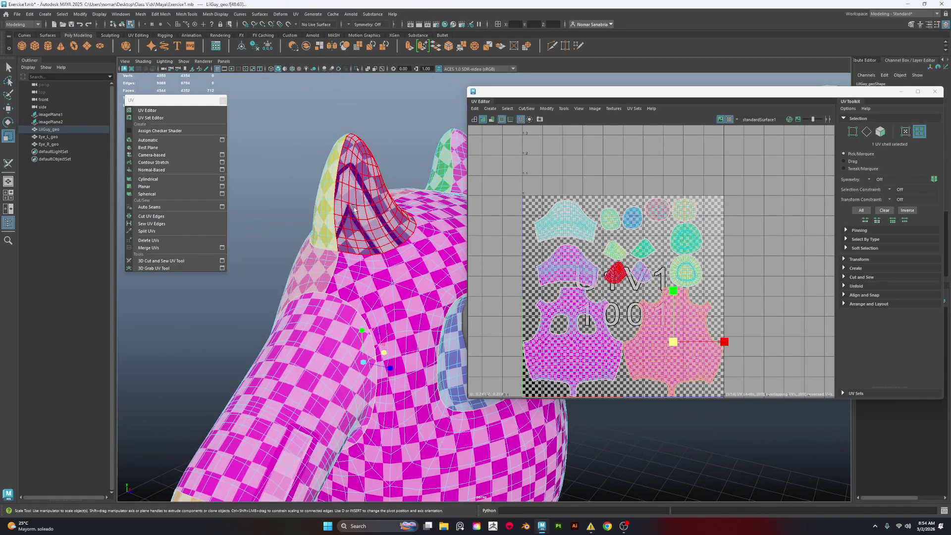
{"action": "left_click_drag", "start_coordinate": [379, 219], "coordinate": [396, 189], "text": "alt"}
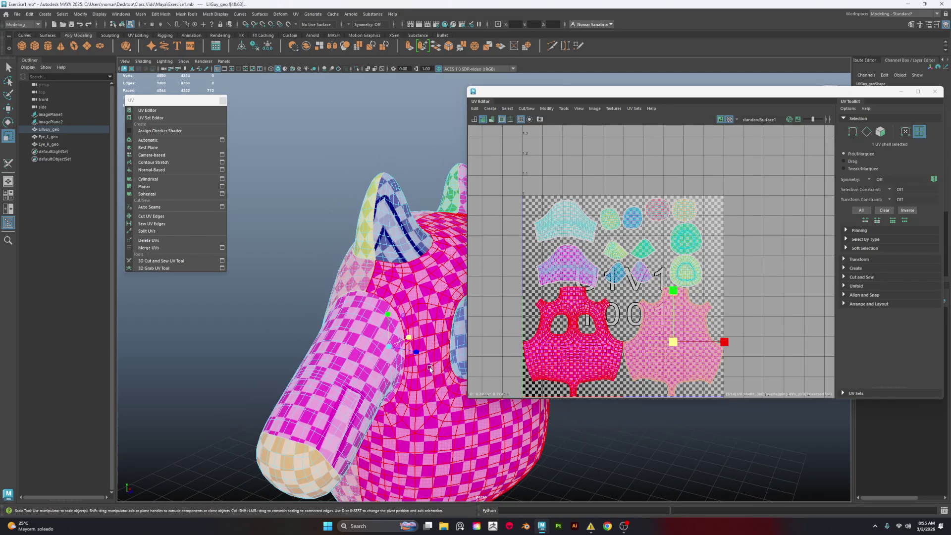
{"action": "left_click_drag", "start_coordinate": [430, 369], "coordinate": [443, 440], "text": "alt"}
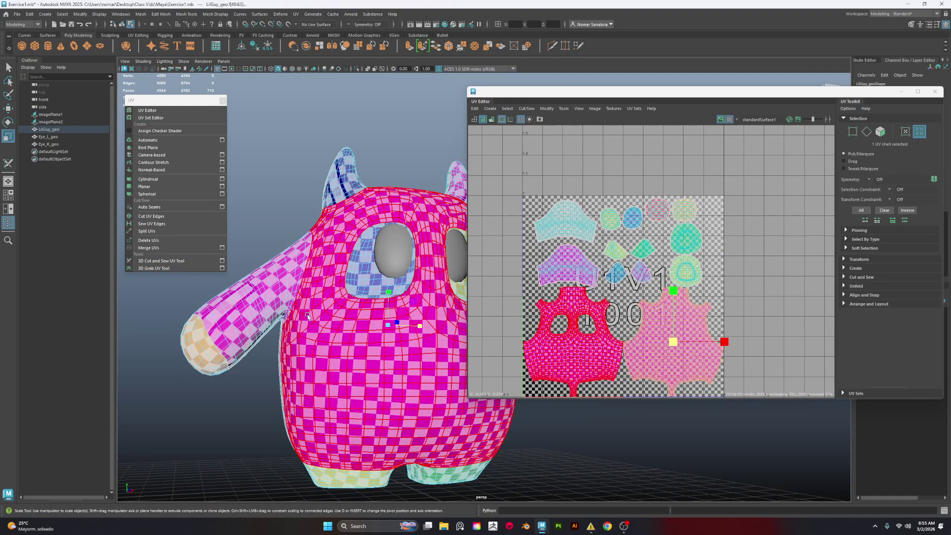
{"action": "left_click_drag", "start_coordinate": [241, 357], "coordinate": [357, 237], "text": "alt"}
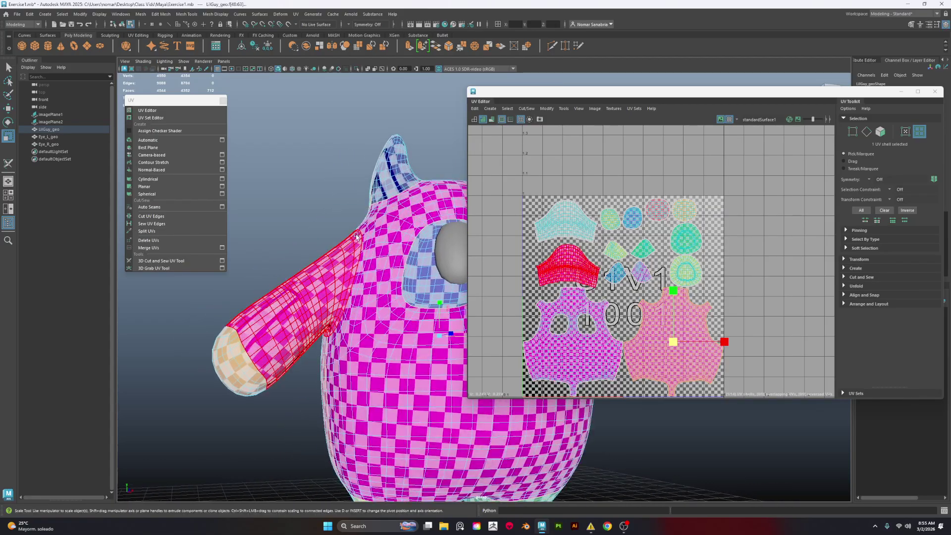
{"action": "left_click_drag", "start_coordinate": [327, 311], "coordinate": [326, 372], "text": "alt"}
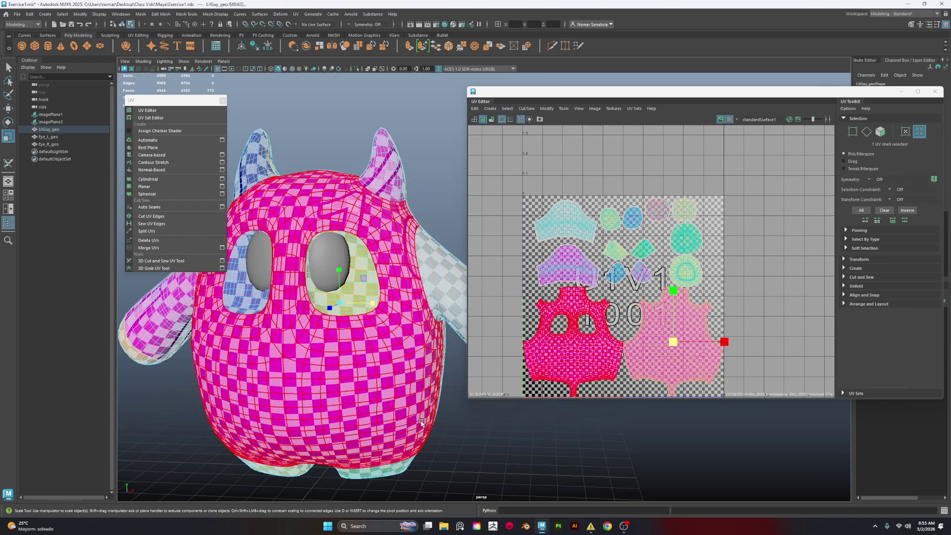
{"action": "right_click_drag", "start_coordinate": [504, 431], "coordinate": [529, 433], "text": "alt"}
{"action": "mouse_move", "coordinate": [347, 372]}
{"action": "left_mouse_down", "text": "alt"}
{"action": "mouse_move", "coordinate": [404, 386]}
{"action": "mouse_move", "coordinate": [360, 334]}
{"action": "mouse_move", "coordinate": [355, 358]}
{"action": "mouse_move", "coordinate": [342, 357]}
{"action": "left_mouse_up", "text": "alt"}
Step: Return the character body to object mode and frame its complete UV layout
{"action": "left_click", "coordinate": [325, 270]}
{"action": "right_click_drag", "start_coordinate": [325, 271], "coordinate": [389, 205]}
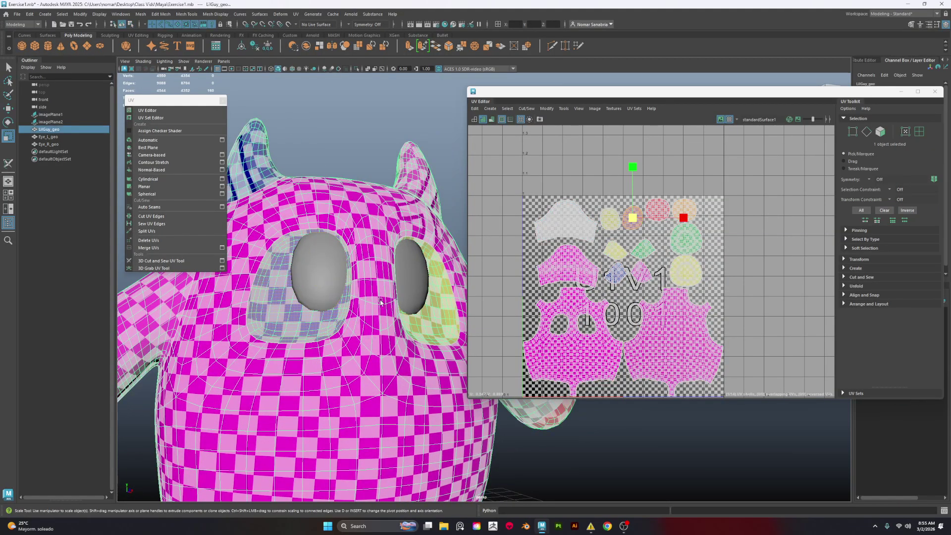
{"action": "left_click", "coordinate": [338, 292]}
{"action": "left_click_drag", "start_coordinate": [346, 297], "coordinate": [324, 312], "text": "alt"}
{"action": "left_click", "coordinate": [401, 307], "text": "shift"}
{"action": "mouse_move", "coordinate": [333, 364]}
{"action": "left_mouse_down", "text": "alt"}
{"action": "mouse_move", "coordinate": [347, 357]}
{"action": "mouse_move", "coordinate": [336, 360]}
{"action": "left_mouse_up", "text": "alt"}
{"action": "left_click", "coordinate": [289, 362]}
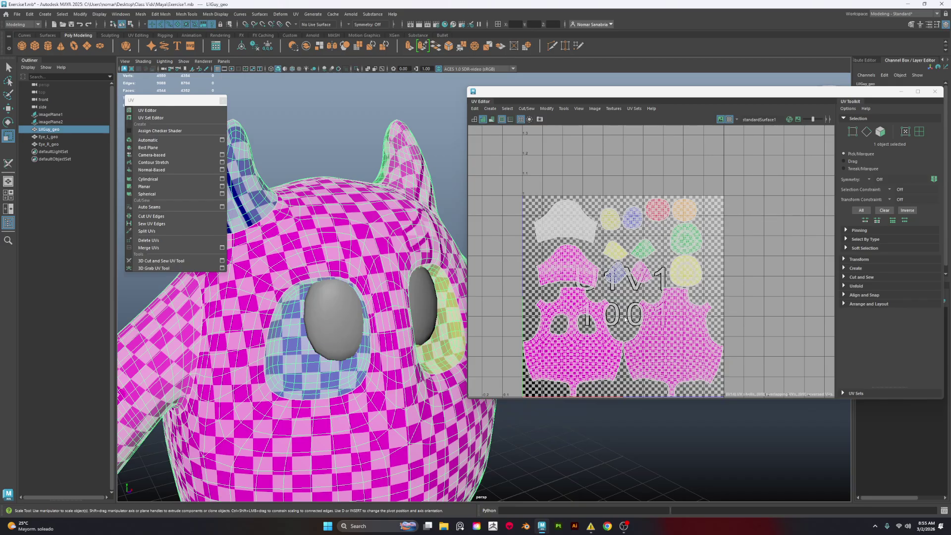
{"action": "scroll", "coordinate": [625, 319], "scroll_direction": "up", "scroll_amount": 5}
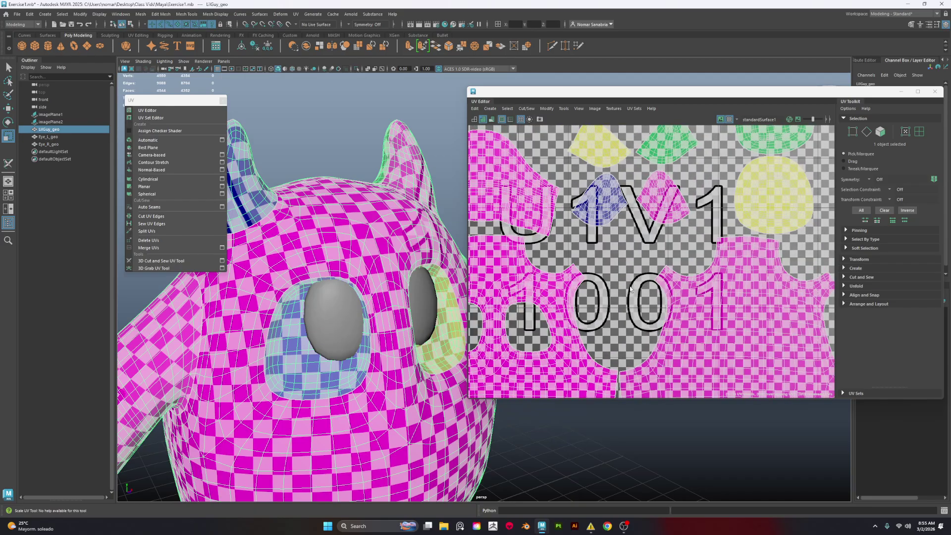
{"action": "key", "text": "a"}
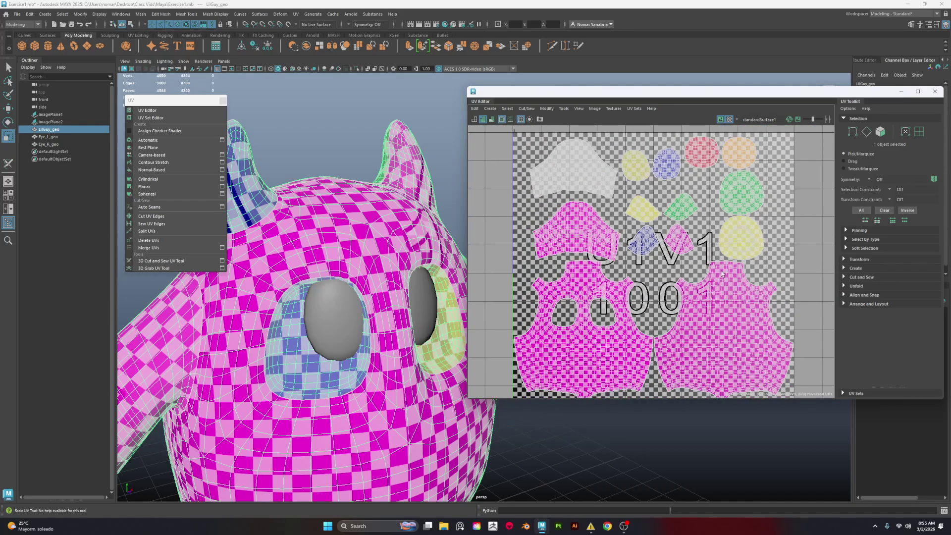
Step: Apply a planar UV projection to both eye meshes together
{"action": "left_click", "coordinate": [342, 315]}
{"action": "key", "text": "5"}
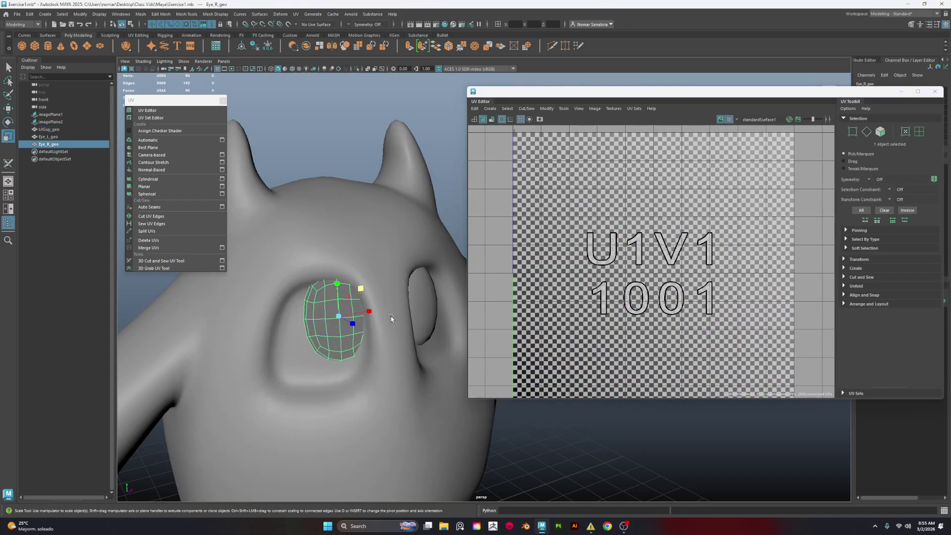
{"action": "left_click", "coordinate": [422, 301], "text": "shift"}
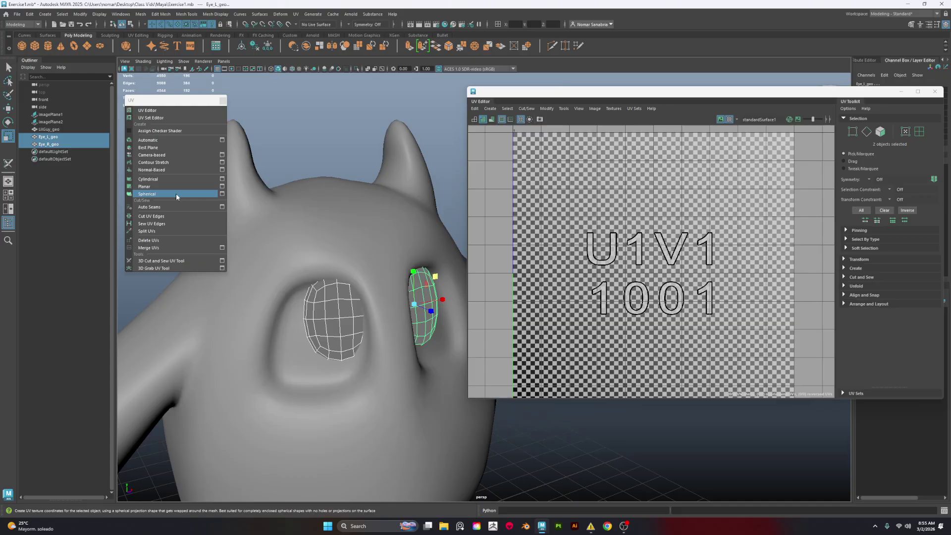
{"action": "left_click", "coordinate": [160, 186]}
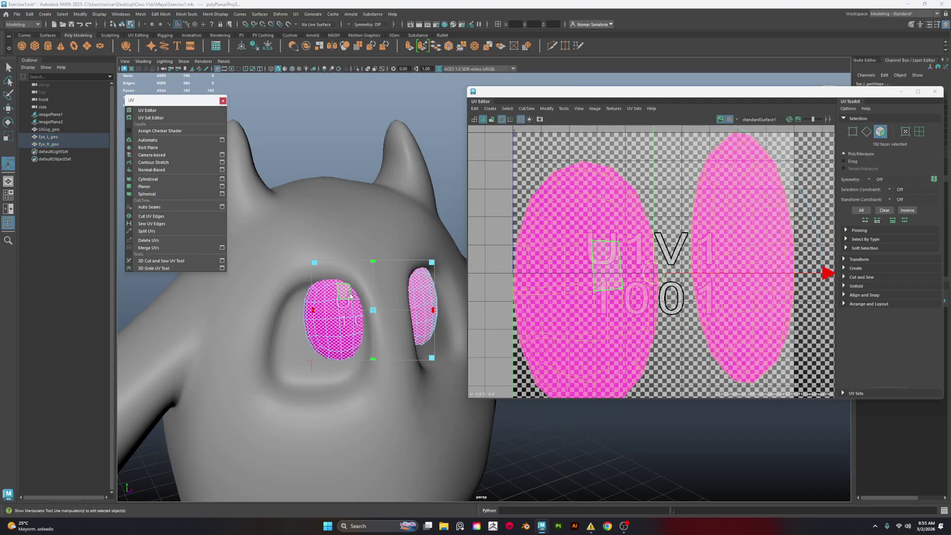
Step: Inspect the projected checker pattern on each eye, ending with only the Eye_R_geo mesh selected
{"action": "scroll", "coordinate": [347, 342], "scroll_direction": "up", "scroll_amount": 6}
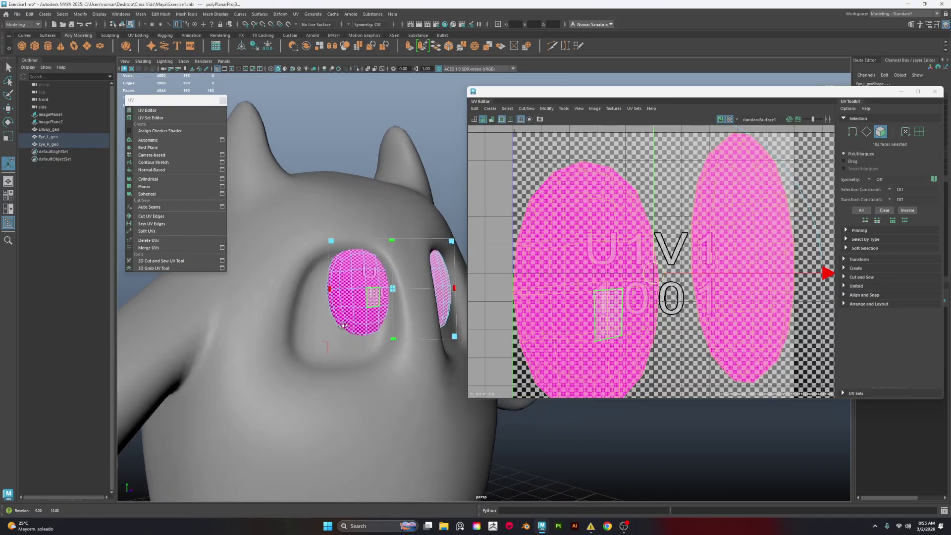
{"action": "left_click_drag", "start_coordinate": [325, 354], "coordinate": [364, 330], "text": "alt"}
{"action": "key", "text": "ctrl+z"}
{"action": "key", "text": "ctrl+z"}
{"action": "key", "text": "ctrl+z"}
{"action": "key", "text": "ctrl+z"}
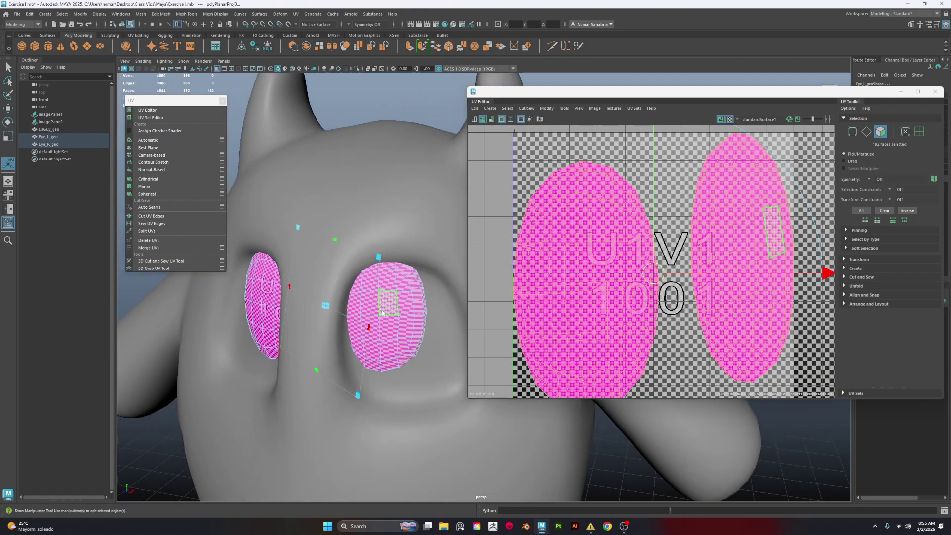
{"action": "key", "text": "ctrl+z"}
{"action": "key", "text": "ctrl+z"}
{"action": "key", "text": "ctrl+z"}
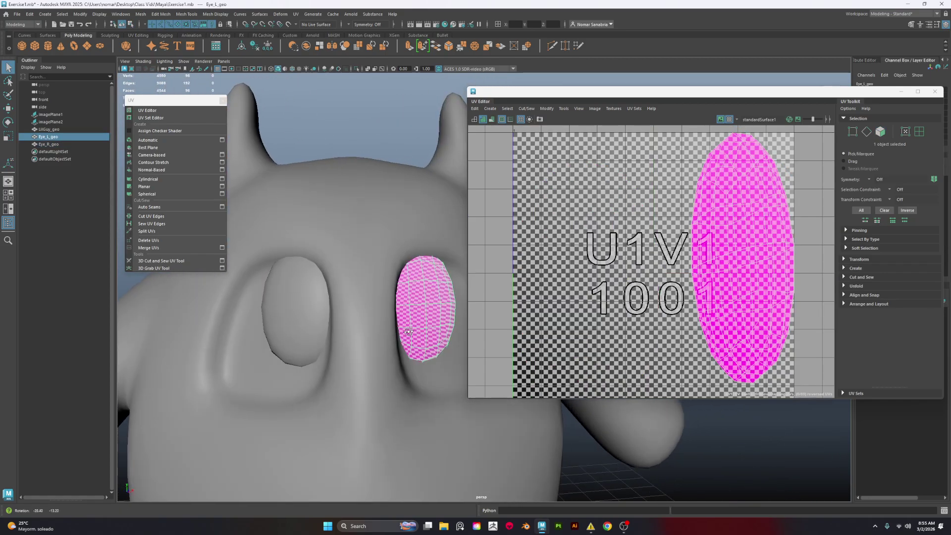
{"action": "key", "text": "ctrl+z"}
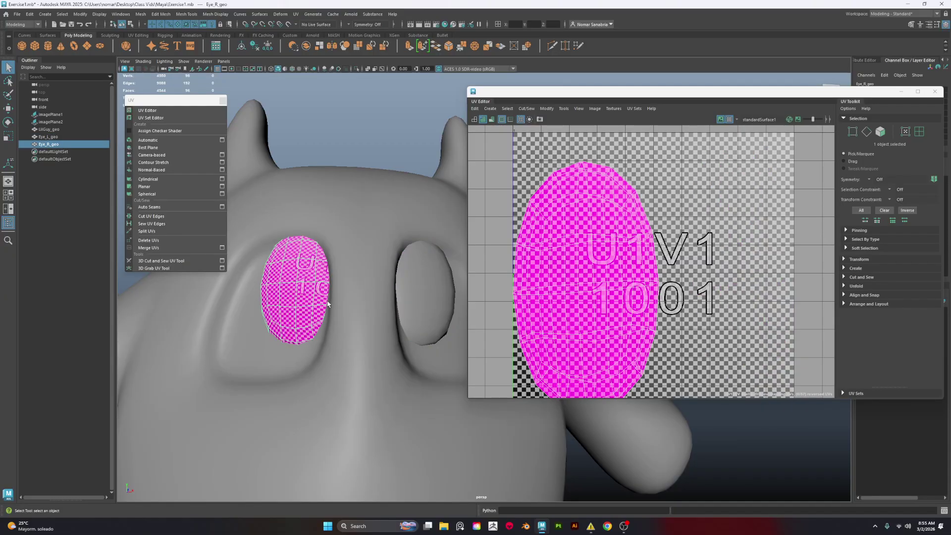
{"action": "key", "text": "shift+z"}
{"action": "key", "text": "ctrl+z"}
{"action": "key", "text": "shift+z"}
{"action": "key", "text": "ctrl+z"}
{"action": "key", "text": "ctrl+z"}
{"action": "key", "text": "ctrl+z"}
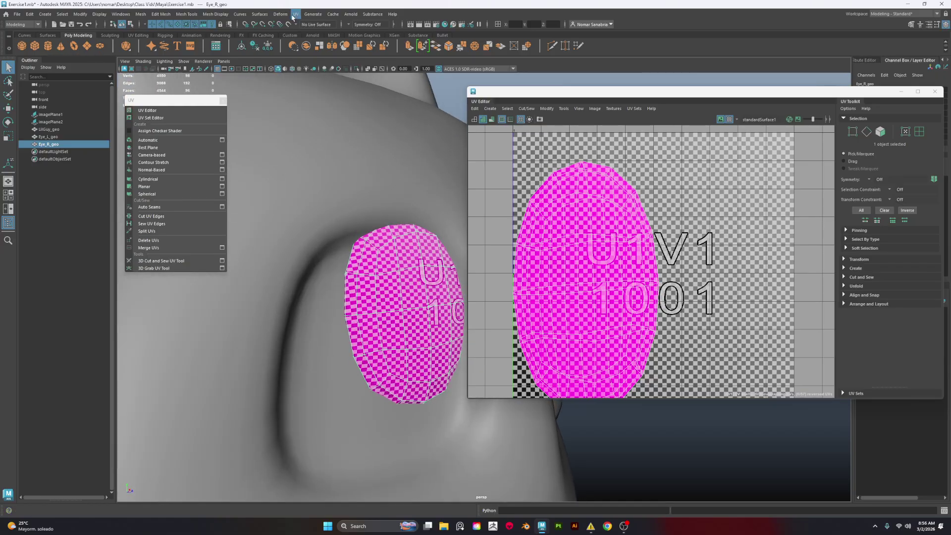
Step: Cut a UV seam along the edge loop near the right eye's rim with the 3D Cut and Sew UV Tool
{"action": "left_click", "coordinate": [294, 14]}
{"action": "left_click", "coordinate": [327, 180]}
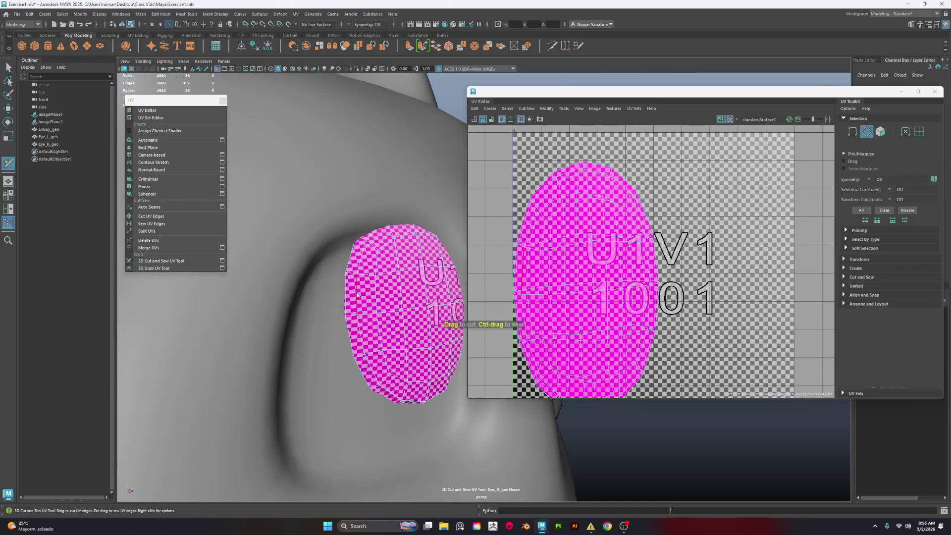
{"action": "left_click_drag", "start_coordinate": [347, 293], "coordinate": [374, 297]}
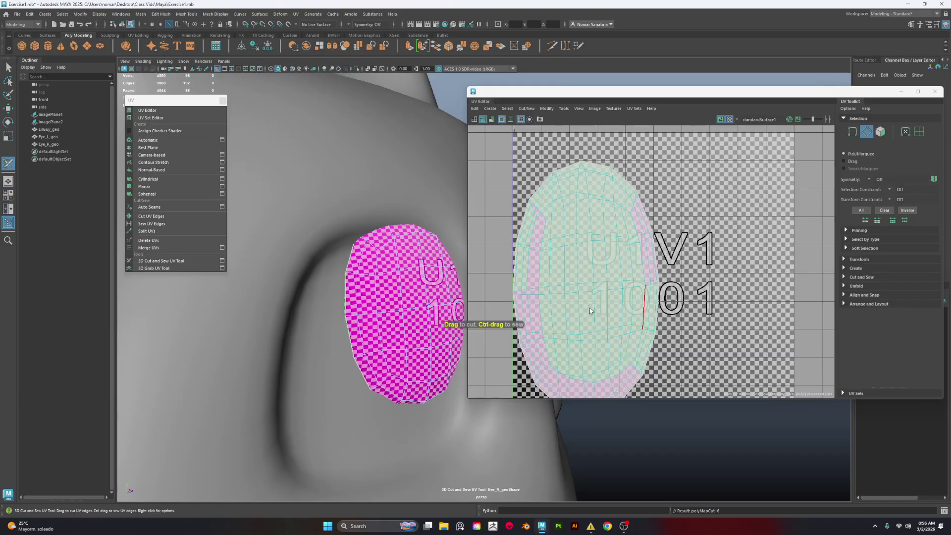
{"action": "left_click_drag", "start_coordinate": [333, 321], "coordinate": [298, 267], "text": "alt"}
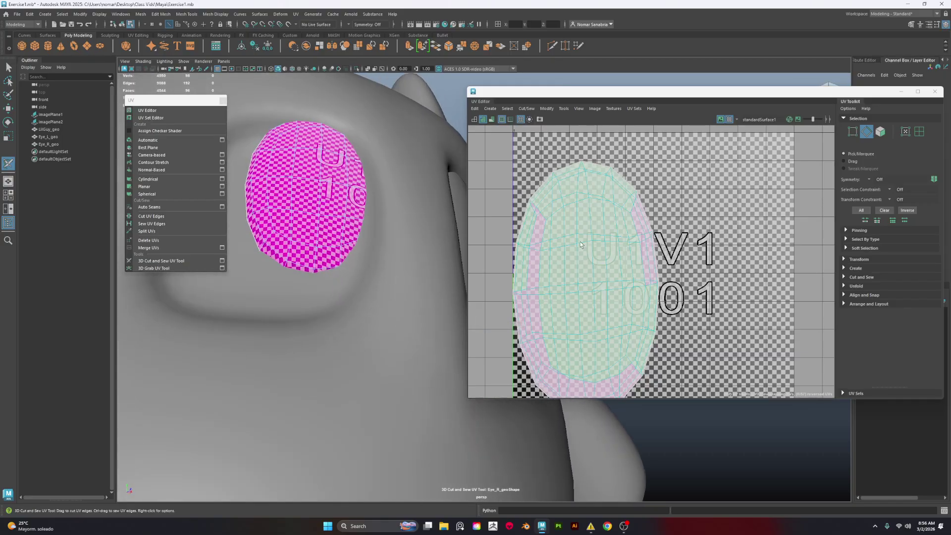
Step: Select both overlapping UV shells of the right eye in UV shell mode and examine the seam on the mesh
{"action": "right_click_drag", "start_coordinate": [624, 229], "coordinate": [589, 242], "text": "shift"}
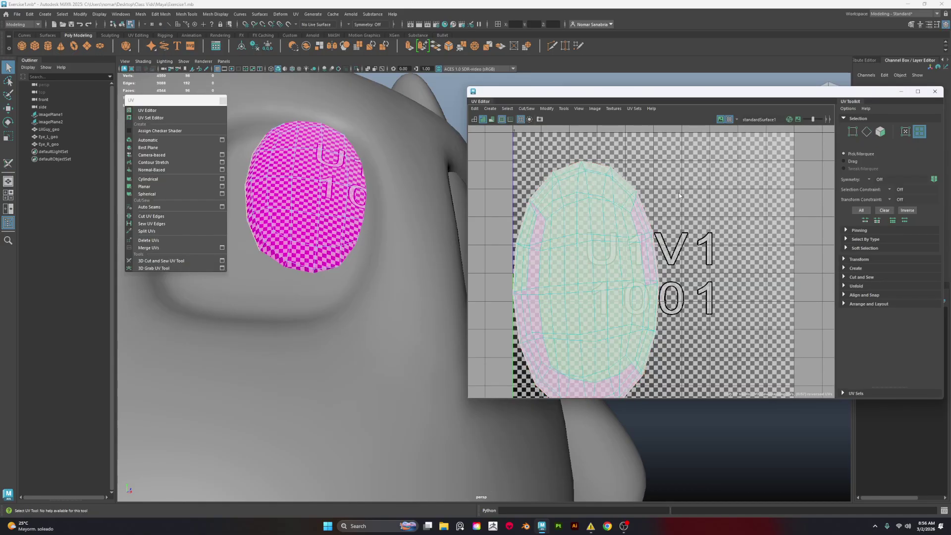
{"action": "left_click", "coordinate": [570, 295]}
{"action": "left_click", "coordinate": [495, 267]}
{"action": "left_click_drag", "start_coordinate": [294, 182], "coordinate": [347, 235], "text": "alt"}
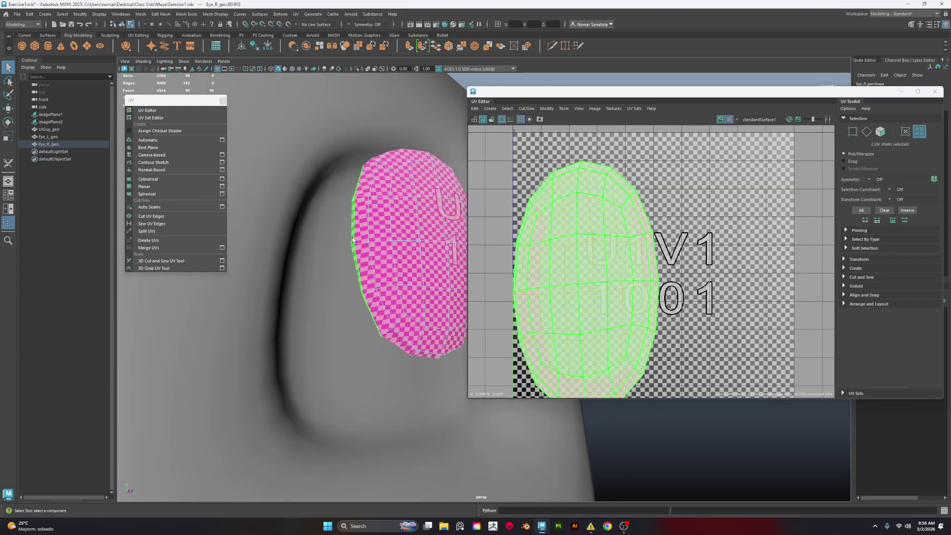
{"action": "left_click", "coordinate": [351, 244]}
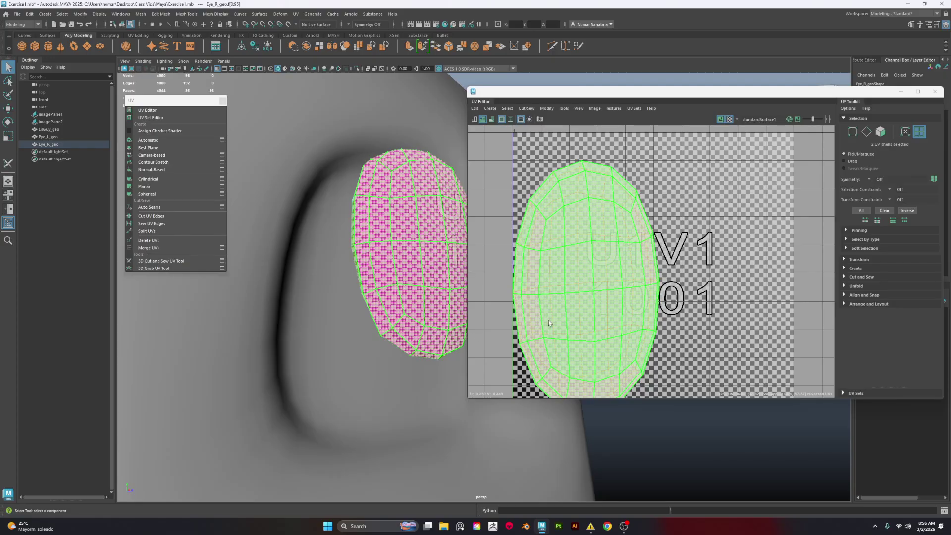
{"action": "key", "text": "f"}
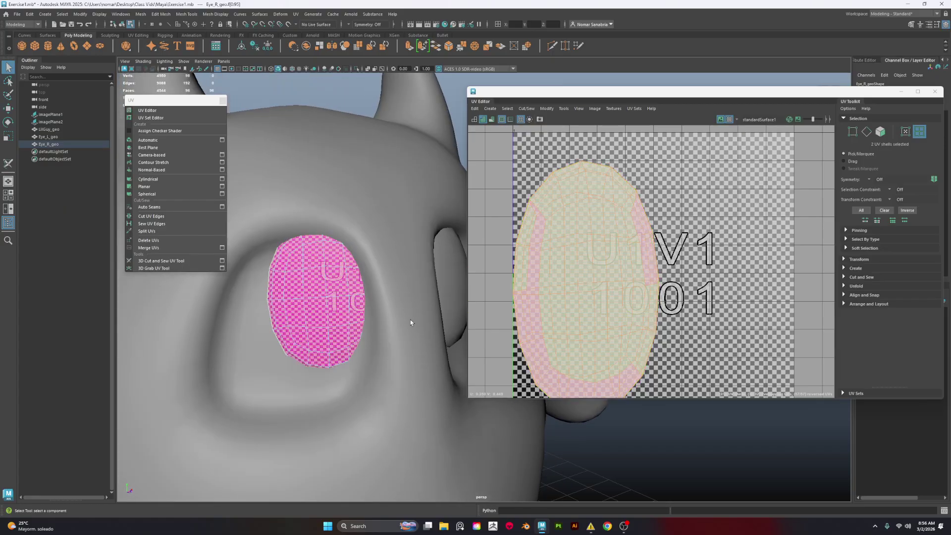
{"action": "scroll", "coordinate": [321, 315], "scroll_direction": "up", "scroll_amount": 6}
{"action": "left_click", "coordinate": [278, 319]}
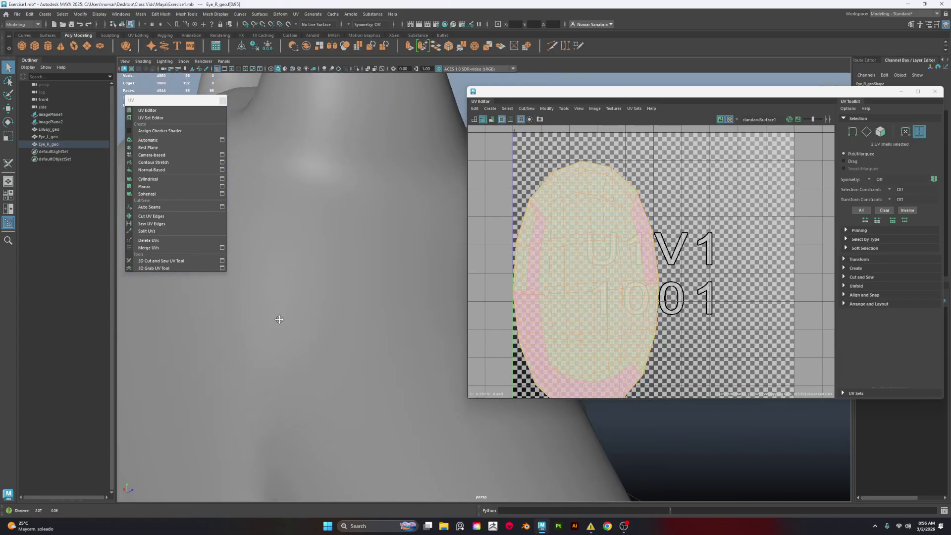
{"action": "scroll", "coordinate": [347, 372], "scroll_direction": "down", "scroll_amount": 8}
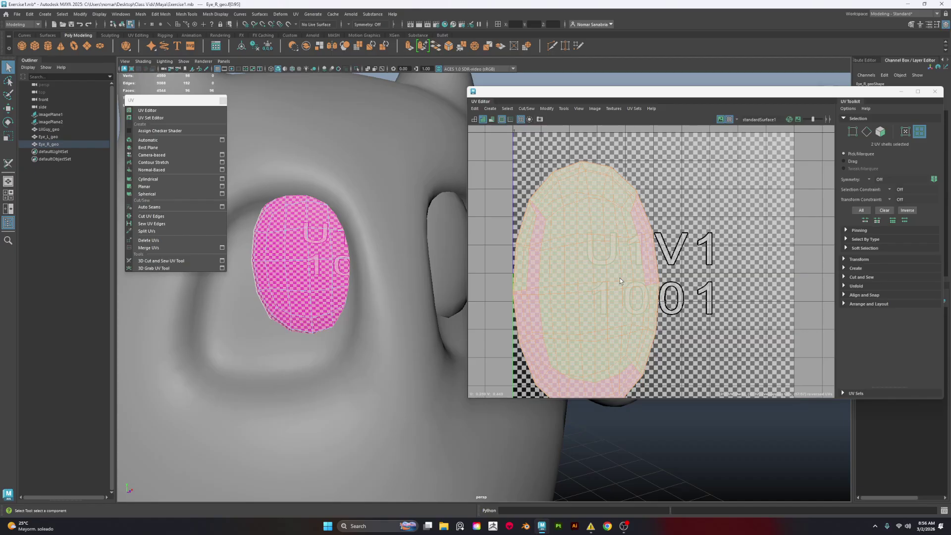
Step: Unfold both UV shells of the right eye and lay them out side by side within the UV tile
{"action": "key", "text": "ctrl+u"}
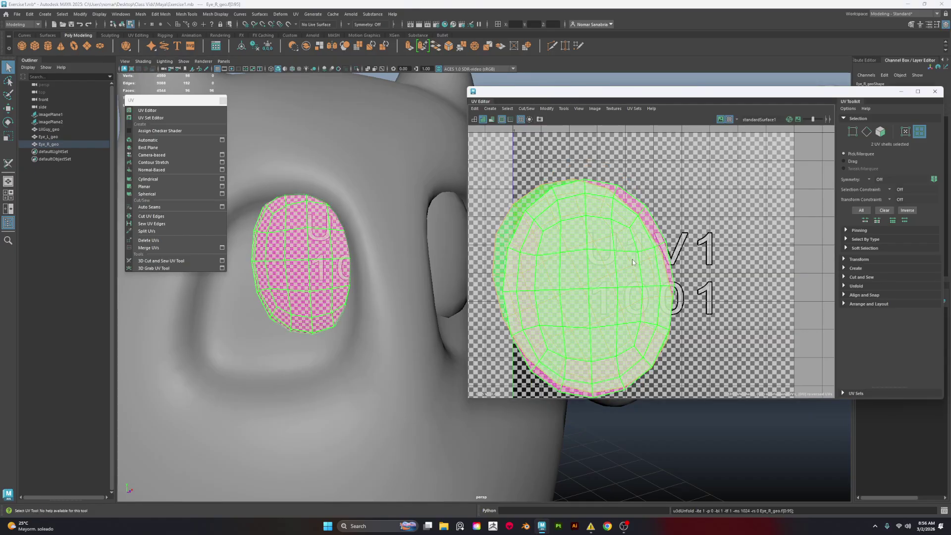
{"action": "right_click_drag", "start_coordinate": [626, 278], "coordinate": [605, 251]}
{"action": "left_click", "coordinate": [616, 297]}
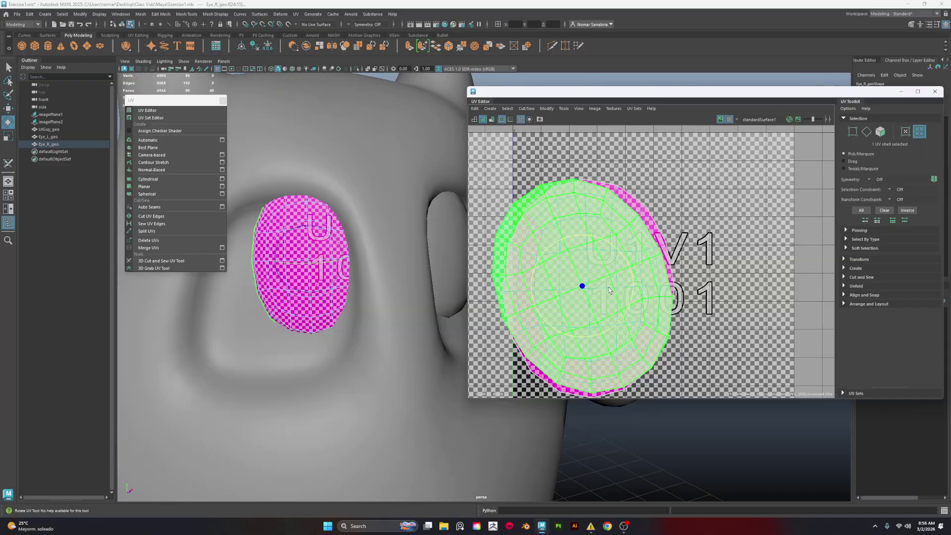
{"action": "key", "text": "w"}
{"action": "left_click", "coordinate": [589, 297], "text": "shift"}
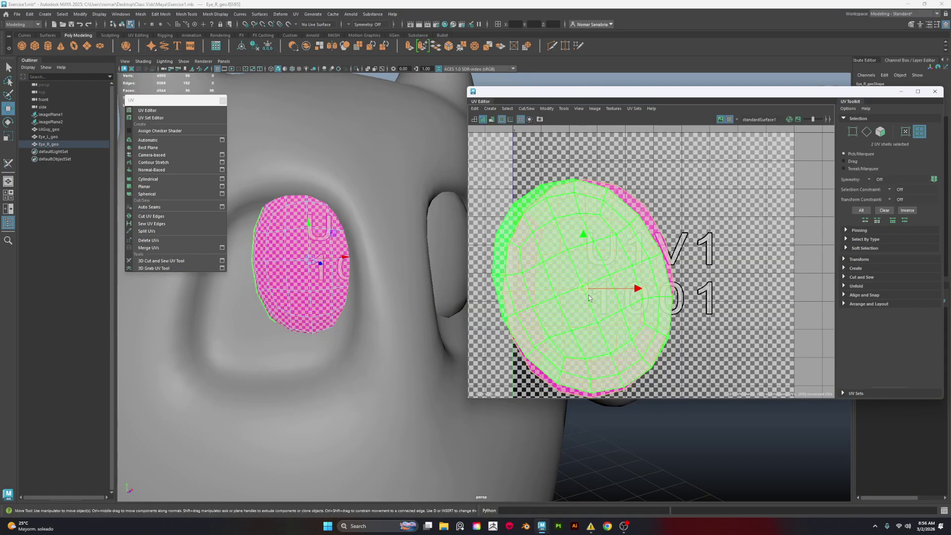
{"action": "right_click_drag", "start_coordinate": [589, 297], "coordinate": [637, 285], "text": "shift"}
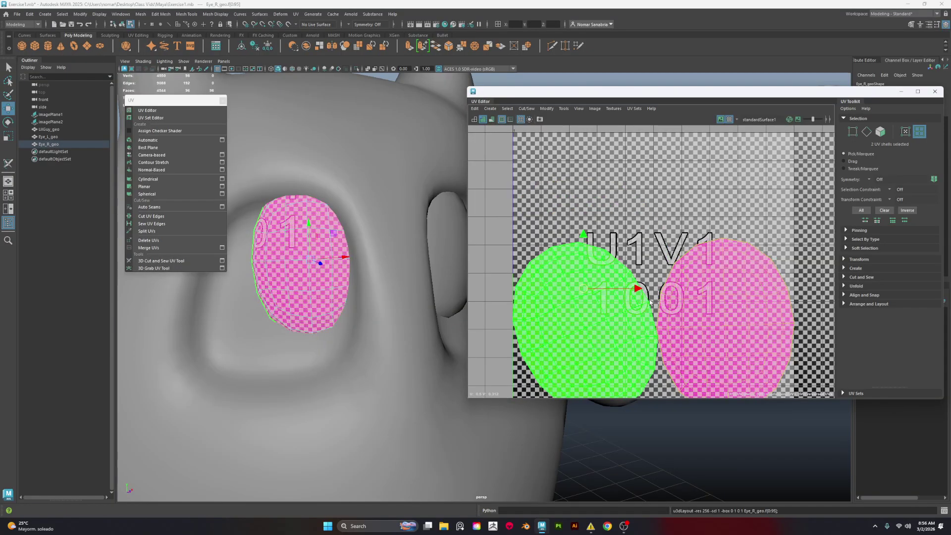
Step: Shrink the right eye's back UV shell and place it in the upper-left corner of the UV tile
{"action": "scroll", "coordinate": [650, 283], "scroll_direction": "down", "scroll_amount": 2}
{"action": "left_click_drag", "start_coordinate": [600, 287], "coordinate": [605, 251]}
{"action": "key", "text": "r"}
{"action": "left_click", "coordinate": [601, 248]}
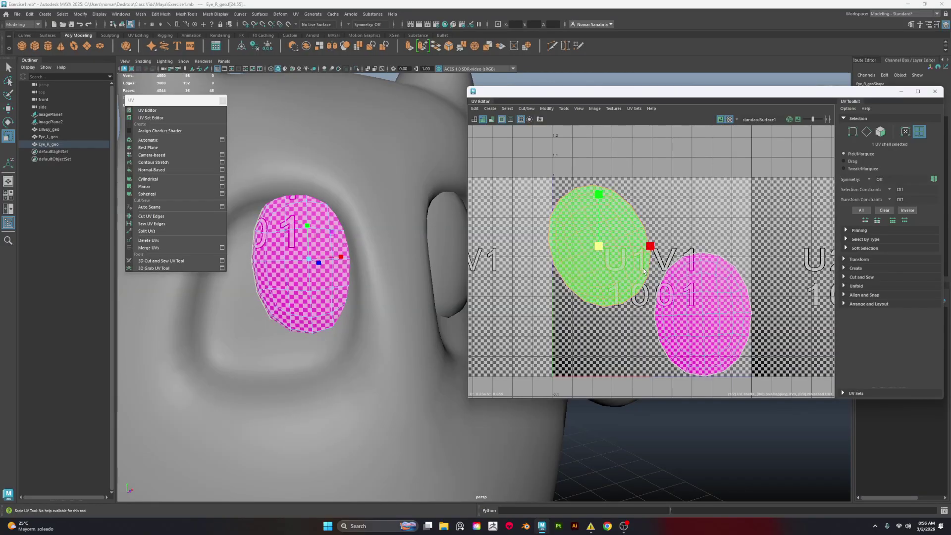
{"action": "left_click_drag", "start_coordinate": [599, 249], "coordinate": [573, 206]}
{"action": "key", "text": "w"}
{"action": "key", "text": "e"}
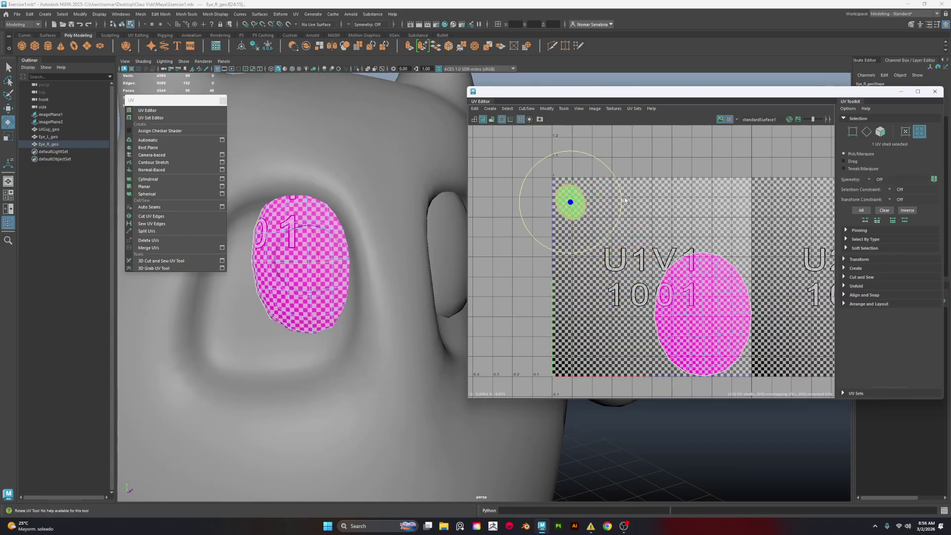
Step: Enlarge the right eye's front UV shell and centre it so it fills most of the UV tile
{"action": "left_click", "coordinate": [691, 321]}
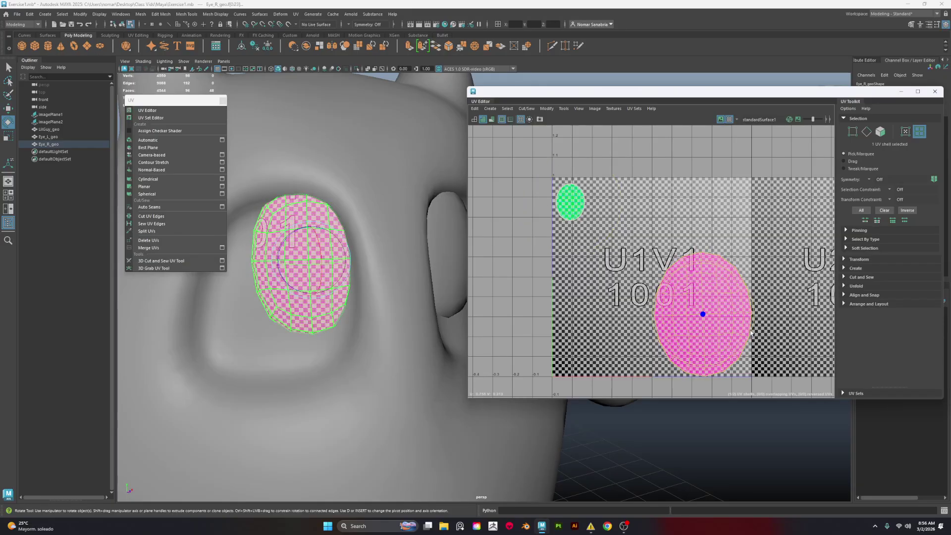
{"action": "key", "text": "r"}
{"action": "left_click_drag", "start_coordinate": [704, 316], "coordinate": [656, 285]}
{"action": "key", "text": "w"}
{"action": "key", "text": "r"}
{"action": "key", "text": "w"}
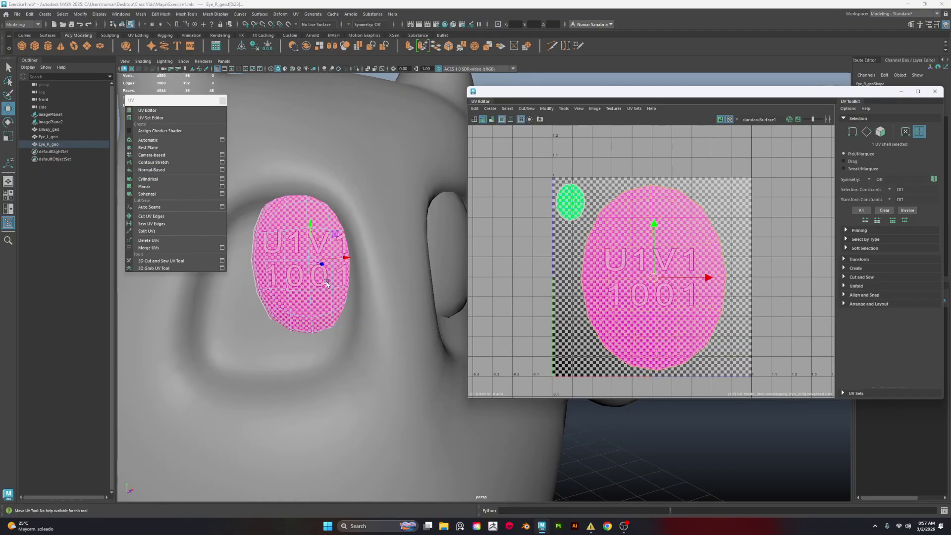
Step: Lay out both right-eye UV shells together again and select the body mesh's face UV shell
{"action": "left_click_drag", "start_coordinate": [326, 283], "coordinate": [340, 329], "text": "alt"}
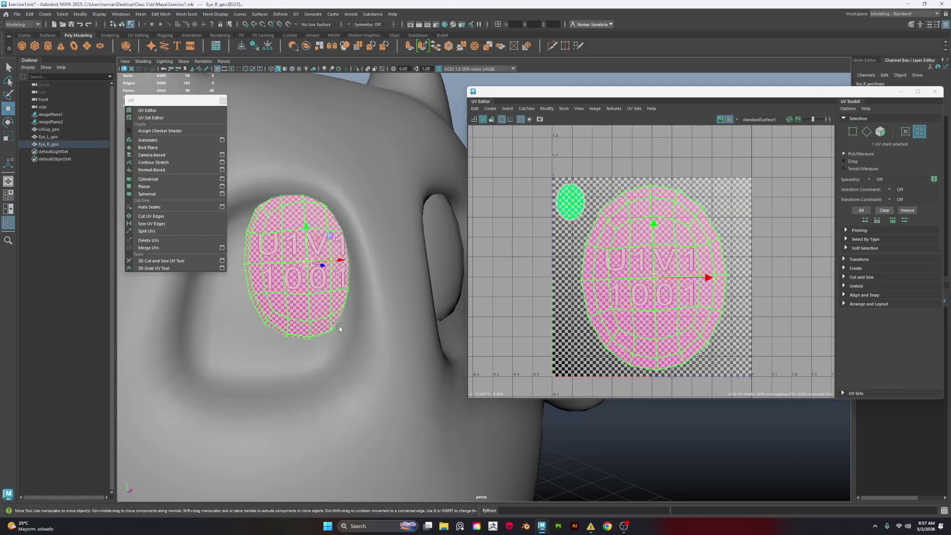
{"action": "left_click_drag", "start_coordinate": [339, 329], "coordinate": [381, 334], "text": "alt"}
{"action": "right_click_drag", "start_coordinate": [382, 334], "coordinate": [296, 332], "text": "alt"}
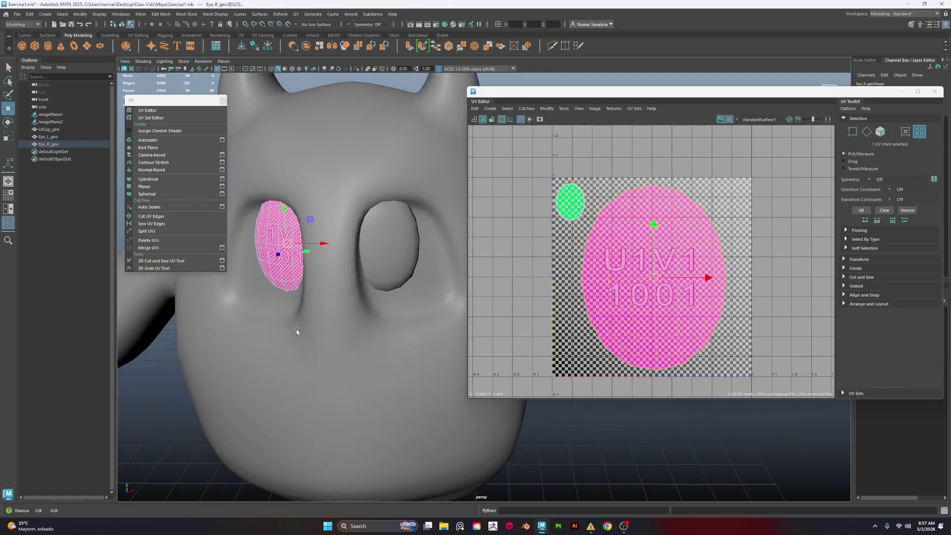
{"action": "mouse_move", "coordinate": [308, 345]}
{"action": "left_mouse_down", "text": "alt"}
{"action": "mouse_move", "coordinate": [328, 336]}
{"action": "mouse_move", "coordinate": [310, 329]}
{"action": "left_mouse_up", "text": "alt"}
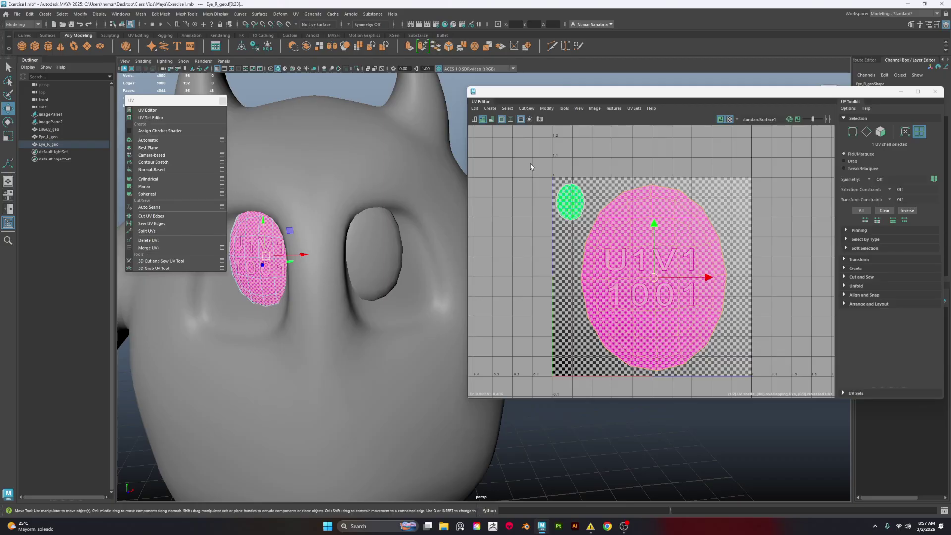
{"action": "left_click_drag", "start_coordinate": [530, 164], "coordinate": [714, 324]}
{"action": "key", "text": "ctrl+l"}
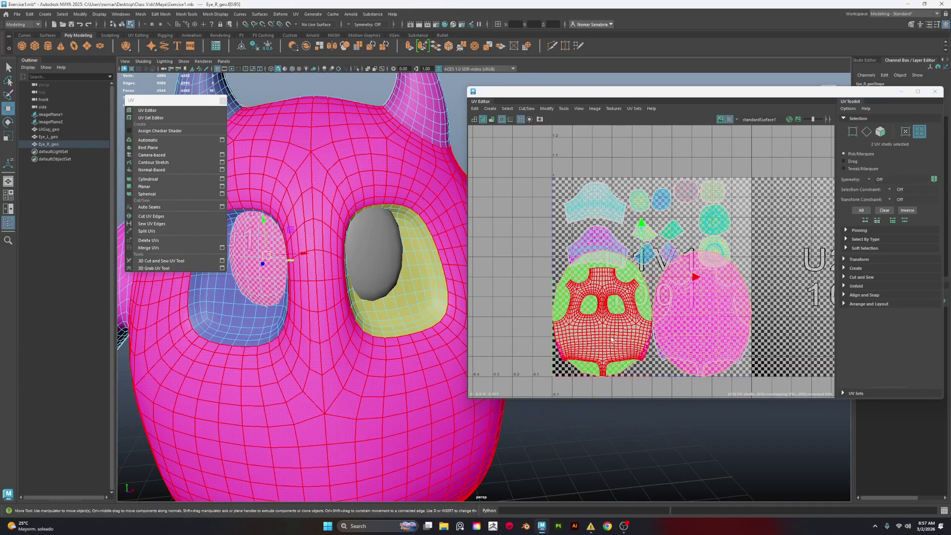
{"action": "right_click_drag", "start_coordinate": [625, 311], "coordinate": [622, 337]}
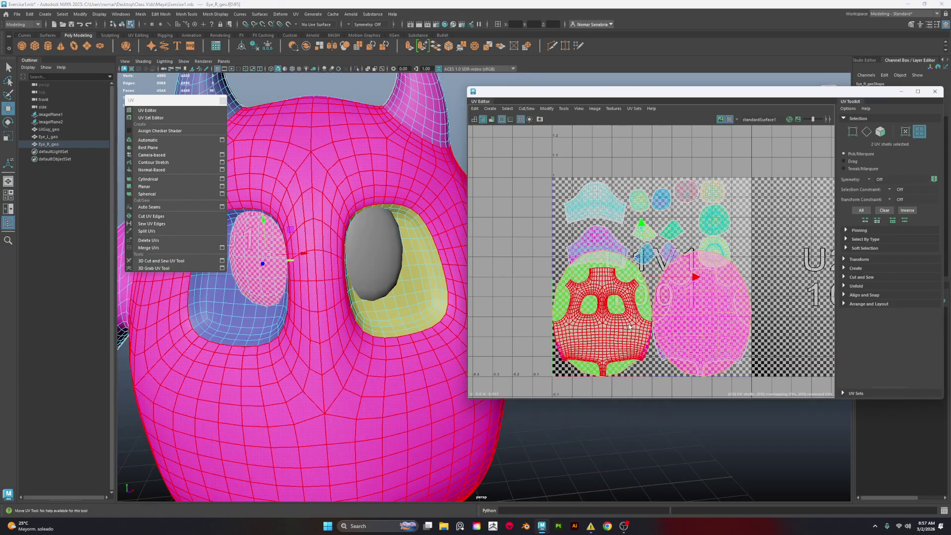
{"action": "left_click", "coordinate": [620, 334]}
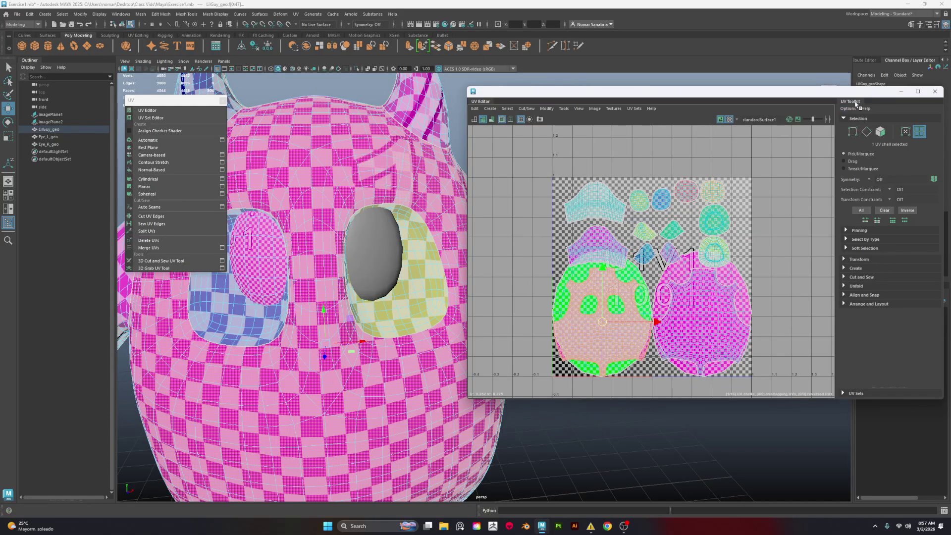
{"action": "left_click_drag", "start_coordinate": [850, 103], "coordinate": [616, 238]}
{"action": "left_click", "coordinate": [296, 14]}
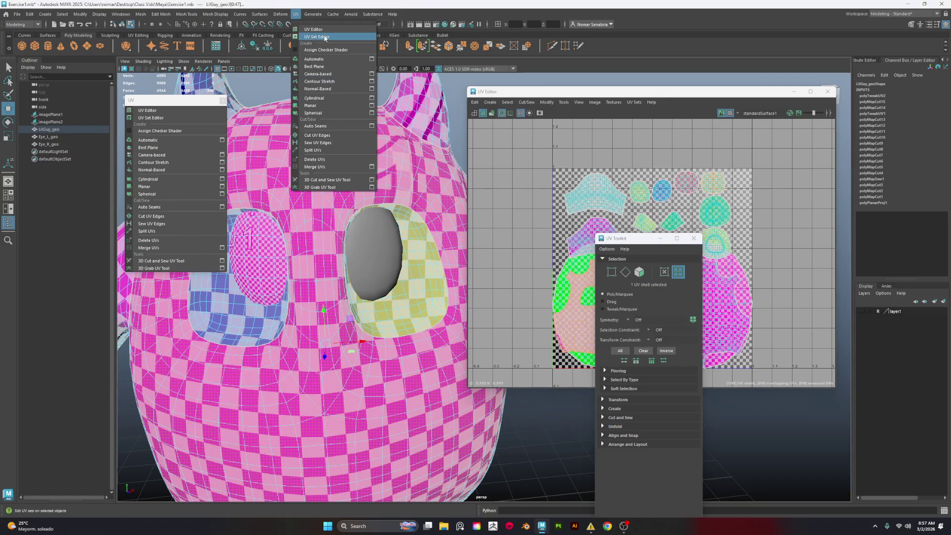
{"action": "left_click", "coordinate": [696, 259]}
{"action": "left_click", "coordinate": [693, 238]}
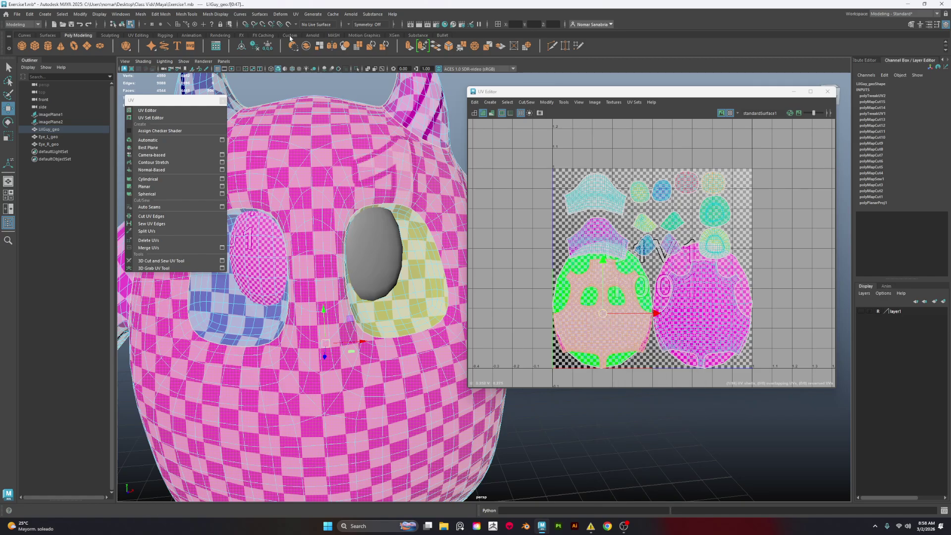
{"action": "left_click", "coordinate": [294, 14]}
{"action": "left_click", "coordinate": [312, 30]}
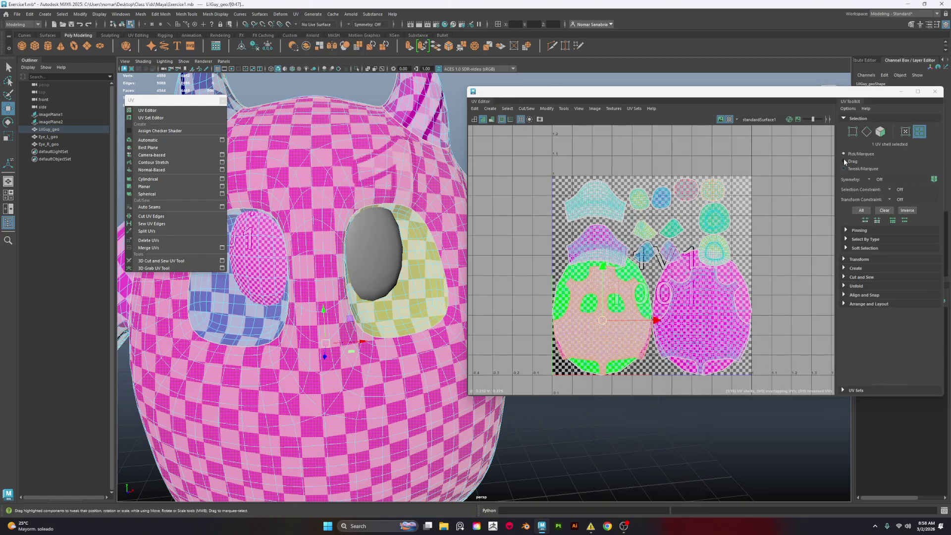
Step: Get the texel density of the body's face UV shell at a map size of 512
{"action": "left_click_drag", "start_coordinate": [823, 94], "coordinate": [744, 95]}
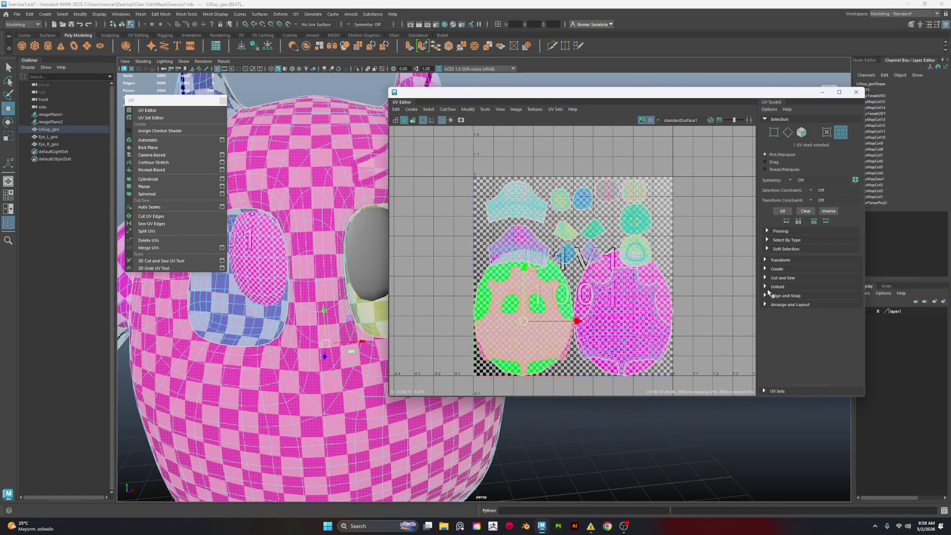
{"action": "left_click", "coordinate": [767, 260]}
{"action": "scroll", "coordinate": [779, 313], "scroll_direction": "down", "scroll_amount": 3}
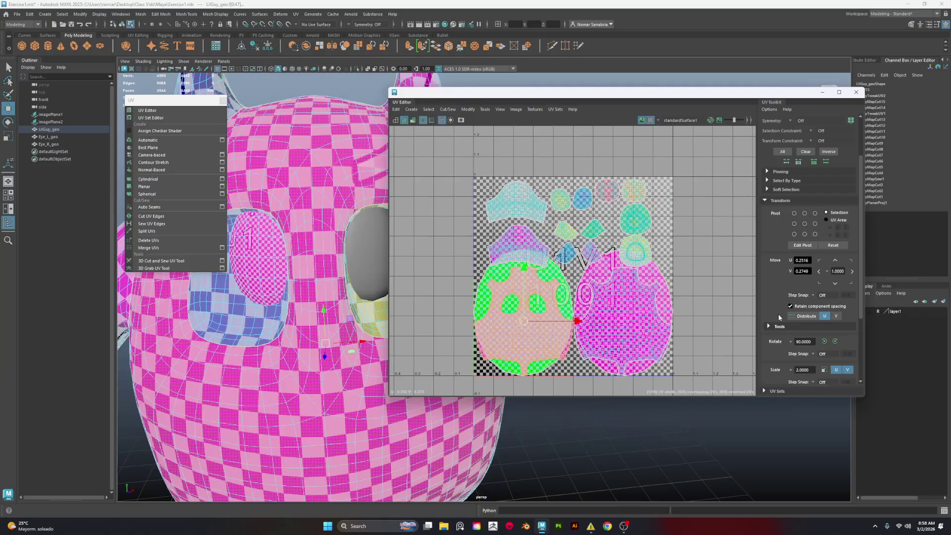
{"action": "scroll", "coordinate": [781, 310], "scroll_direction": "down", "scroll_amount": 2}
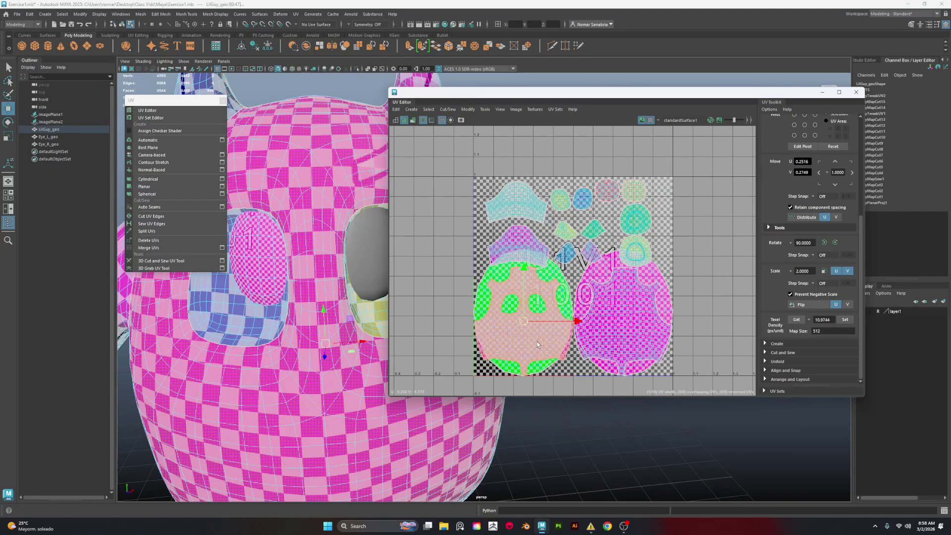
{"action": "left_click", "coordinate": [796, 320]}
Step: Set the texel density of both right-eye UV shells to 18.3318 px/unit at a map size of 512
{"action": "scroll", "coordinate": [530, 362], "scroll_direction": "up", "scroll_amount": 3}
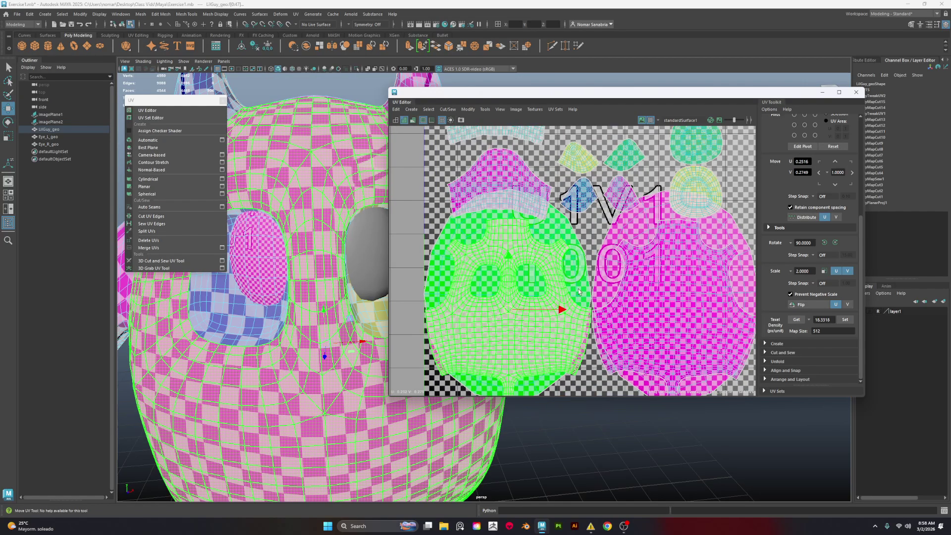
{"action": "left_click", "coordinate": [611, 279]}
{"action": "left_click", "coordinate": [843, 320]}
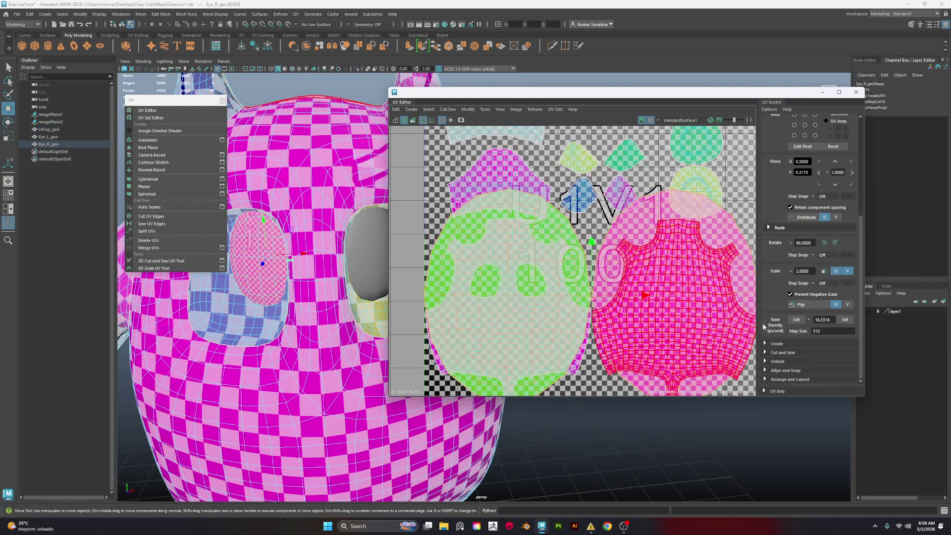
{"action": "left_click", "coordinate": [845, 320]}
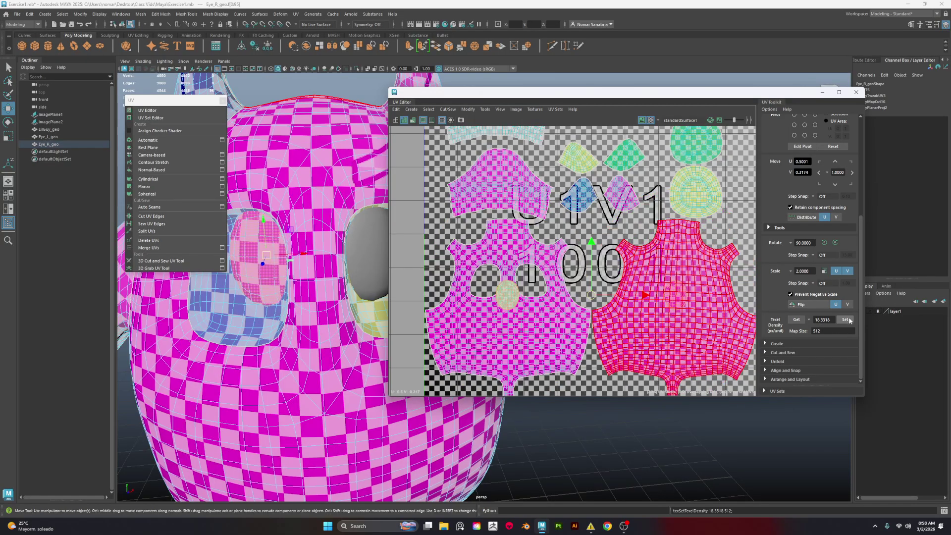
Step: Move the two right-eye UV shells into the empty gap between the large body shells, one above the other
{"action": "scroll", "coordinate": [497, 302], "scroll_direction": "up", "scroll_amount": 2}
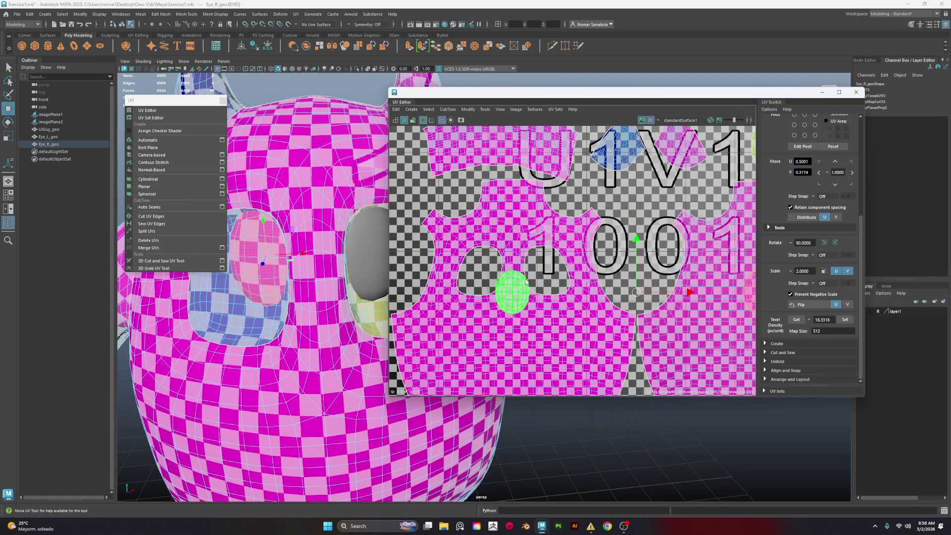
{"action": "left_click", "coordinate": [525, 283]}
{"action": "left_click_drag", "start_coordinate": [514, 295], "coordinate": [628, 199]}
{"action": "middle_click_drag", "start_coordinate": [642, 247], "coordinate": [536, 237], "text": "alt"}
{"action": "left_click", "coordinate": [662, 291]}
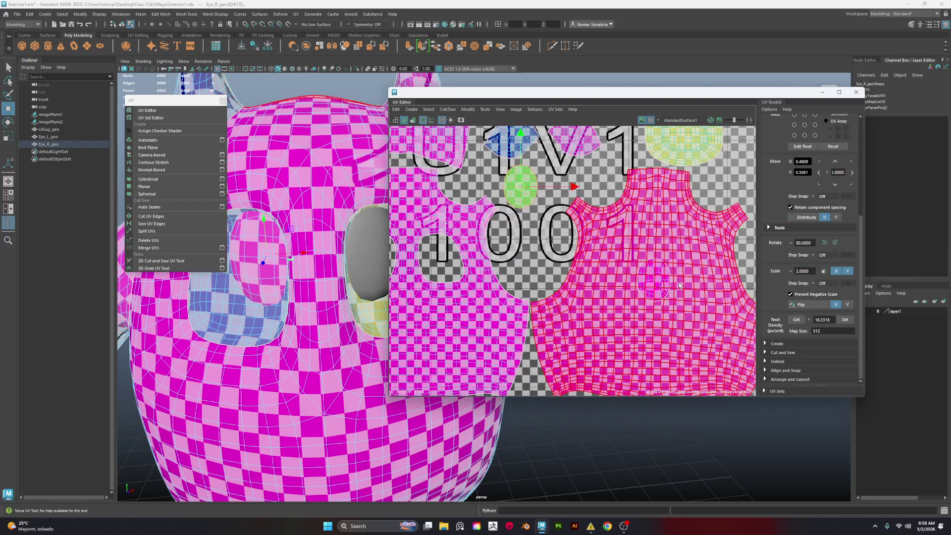
{"action": "mouse_move", "coordinate": [664, 294]}
{"action": "left_mouse_down"}
{"action": "mouse_move", "coordinate": [658, 283]}
{"action": "mouse_move", "coordinate": [520, 236]}
{"action": "mouse_move", "coordinate": [568, 237]}
{"action": "left_mouse_up"}
{"action": "left_click", "coordinate": [649, 278]}
Step: Select both right-eye UV shells and shift them together slightly down within the gap between the body shells
{"action": "key", "text": "e"}
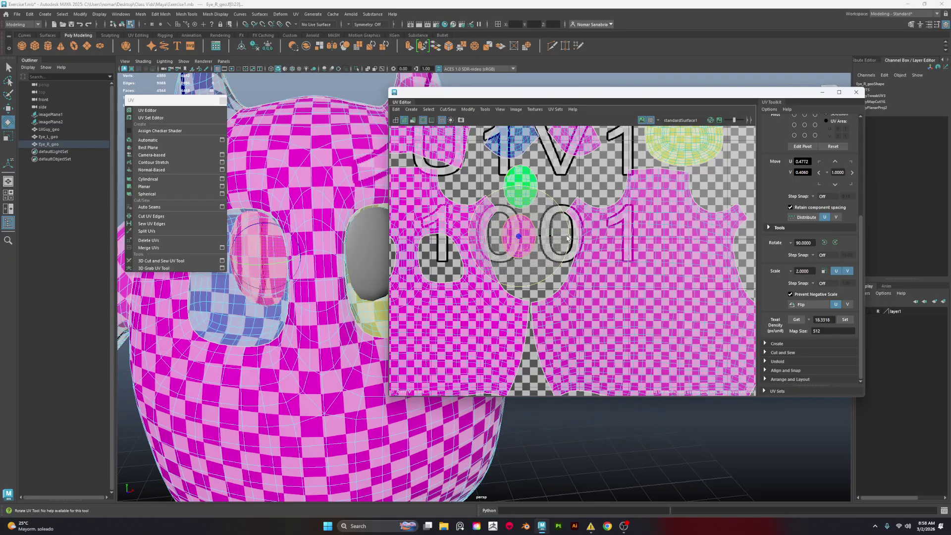
{"action": "left_click", "coordinate": [515, 249]}
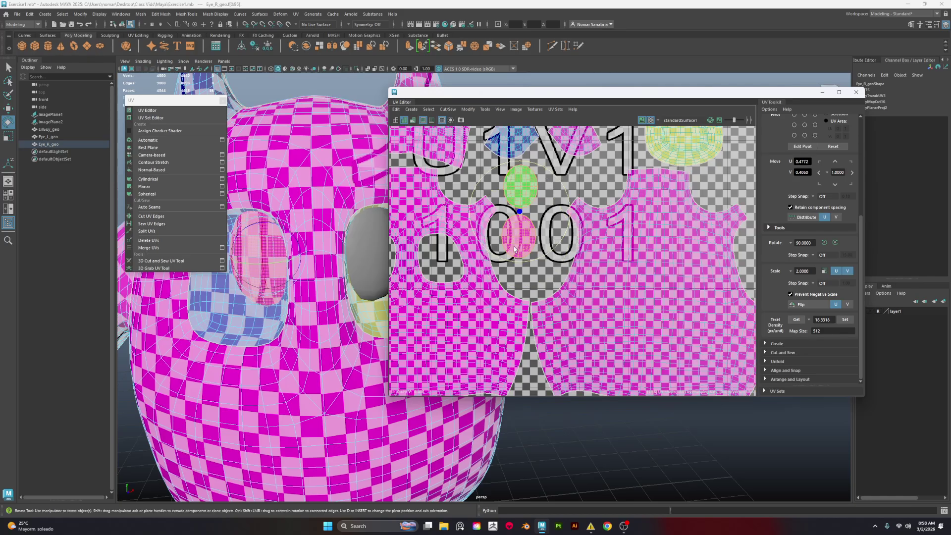
{"action": "key", "text": "w"}
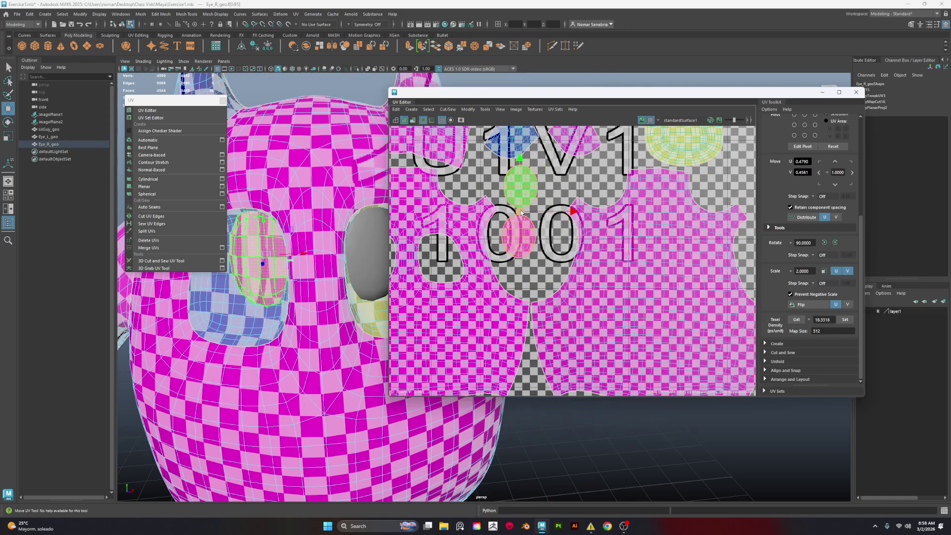
{"action": "left_click_drag", "start_coordinate": [521, 213], "coordinate": [515, 224]}
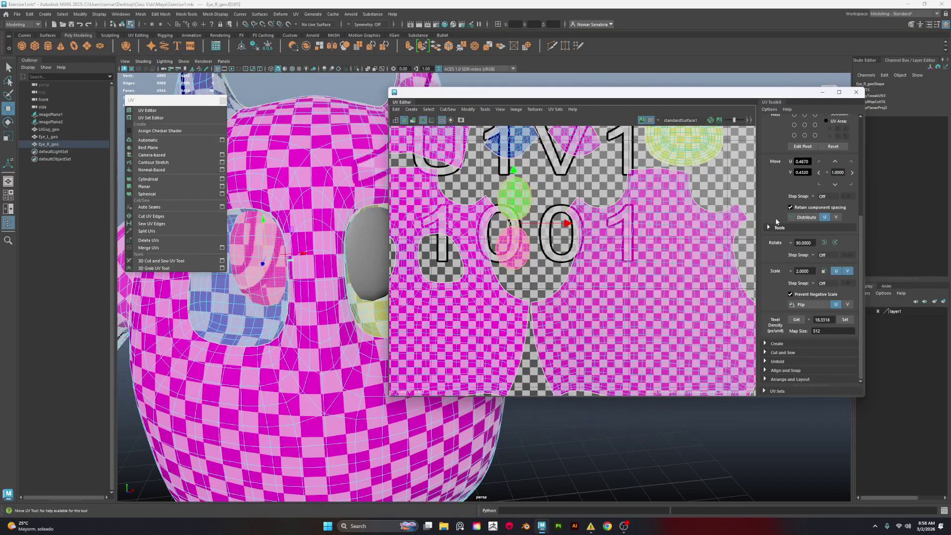
Step: Return to object mode, select the right and left eye meshes together, and move the UV Editor clear of them
{"action": "left_click_drag", "start_coordinate": [271, 340], "coordinate": [298, 307], "text": "alt"}
{"action": "right_click", "coordinate": [273, 275]}
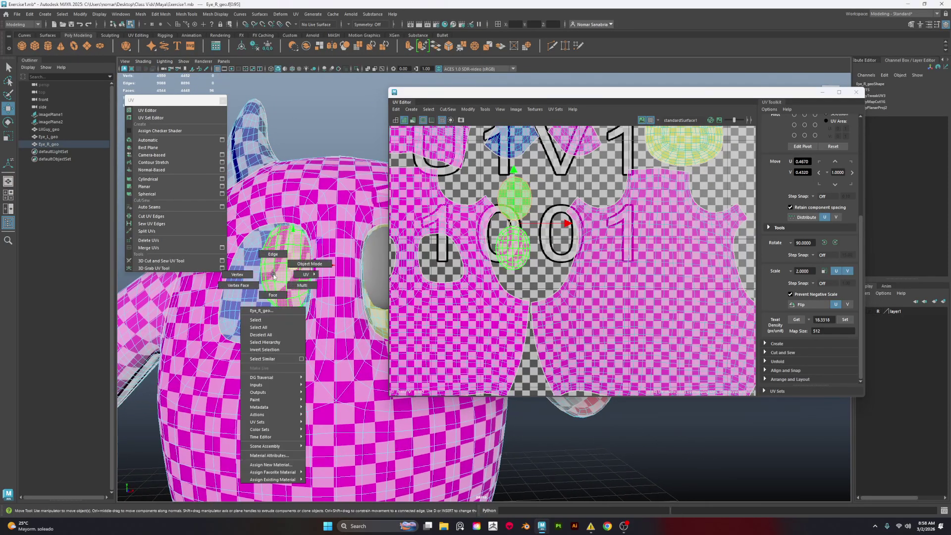
{"action": "left_click", "coordinate": [273, 294]}
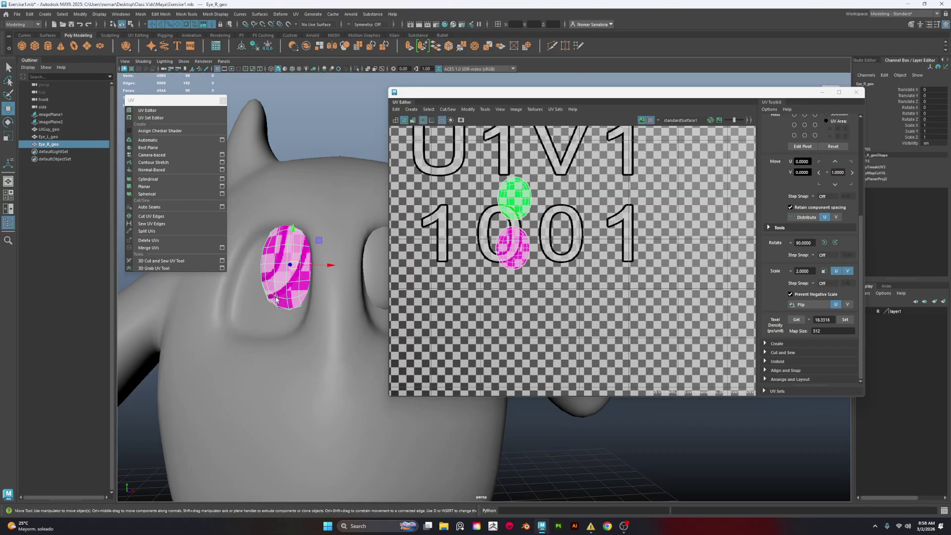
{"action": "left_click", "coordinate": [365, 278]}
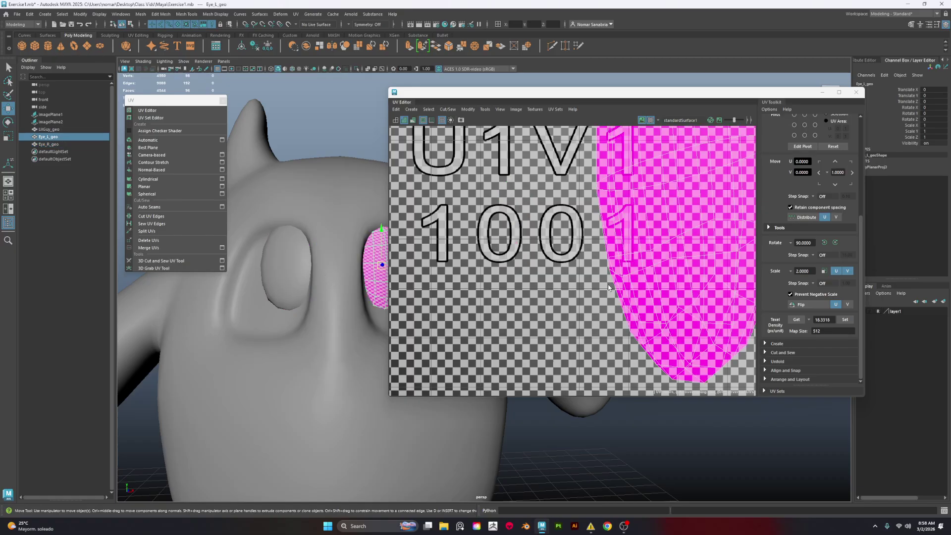
{"action": "mouse_move", "coordinate": [683, 294]}
{"action": "right_mouse_down", "text": "alt"}
{"action": "mouse_move", "coordinate": [626, 293]}
{"action": "mouse_move", "coordinate": [688, 293]}
{"action": "right_mouse_up", "text": "alt"}
{"action": "left_click", "coordinate": [277, 270]}
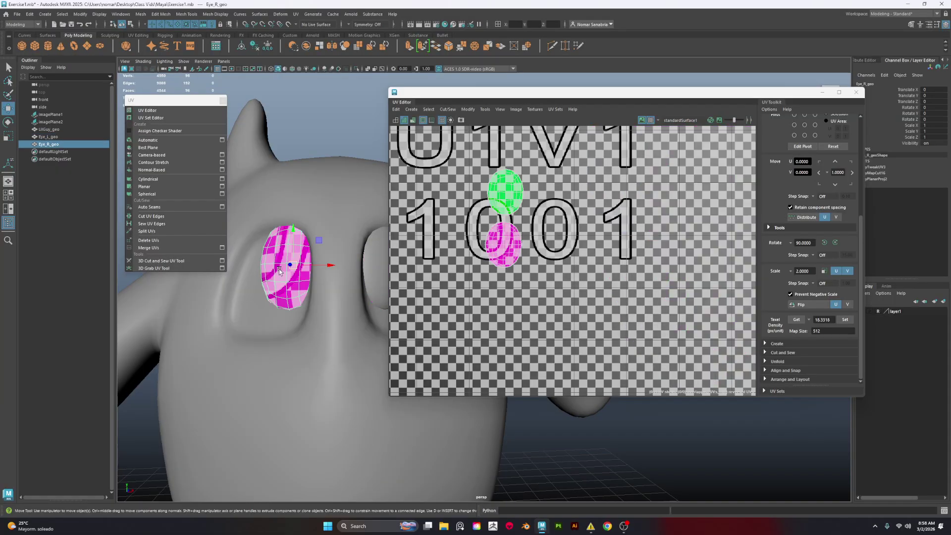
{"action": "left_click", "coordinate": [375, 272], "text": "shift"}
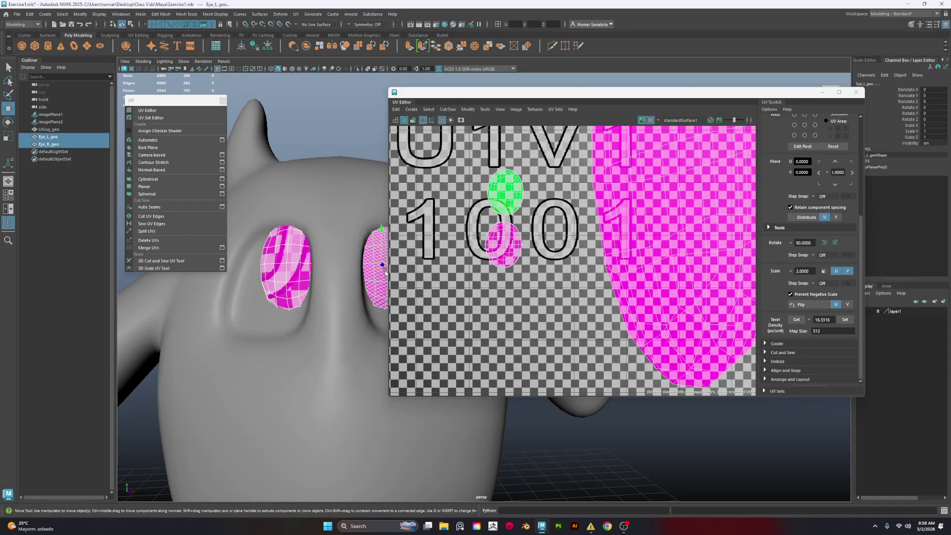
{"action": "left_click_drag", "start_coordinate": [532, 98], "coordinate": [671, 104]}
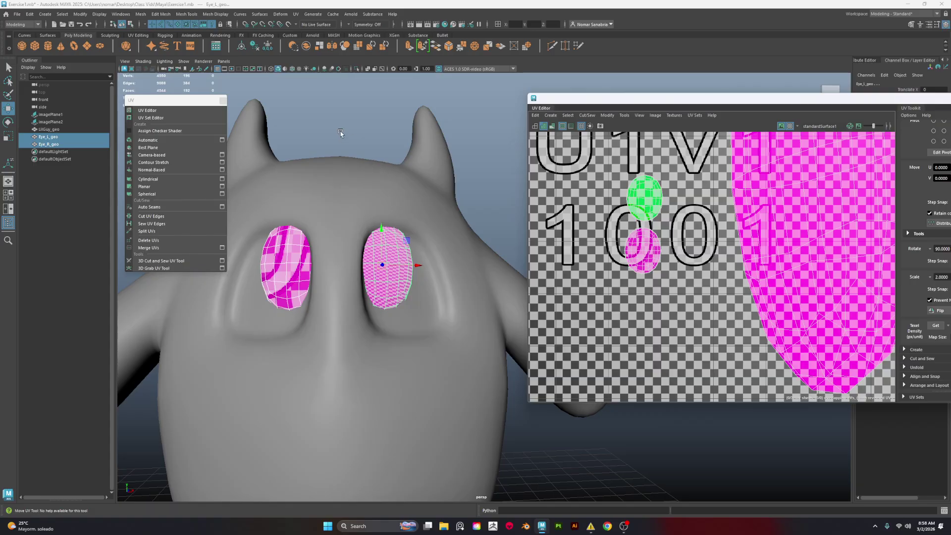
Step: Select the right eye mesh first and add the left eye mesh as the last selection
{"action": "left_click", "coordinate": [371, 155]}
{"action": "left_click", "coordinate": [274, 283]}
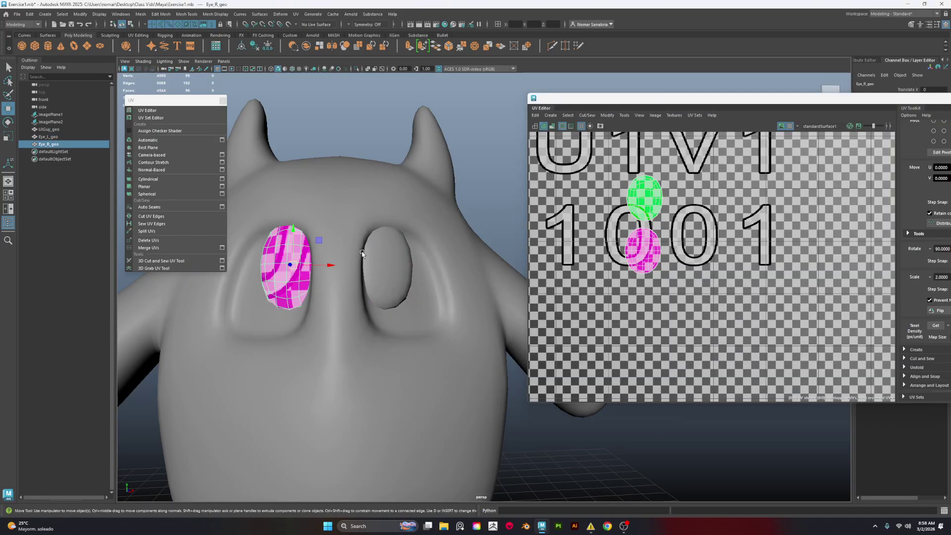
{"action": "left_click", "coordinate": [399, 258], "text": "shift"}
{"action": "left_click", "coordinate": [373, 282]}
{"action": "left_click", "coordinate": [308, 276], "text": "shift"}
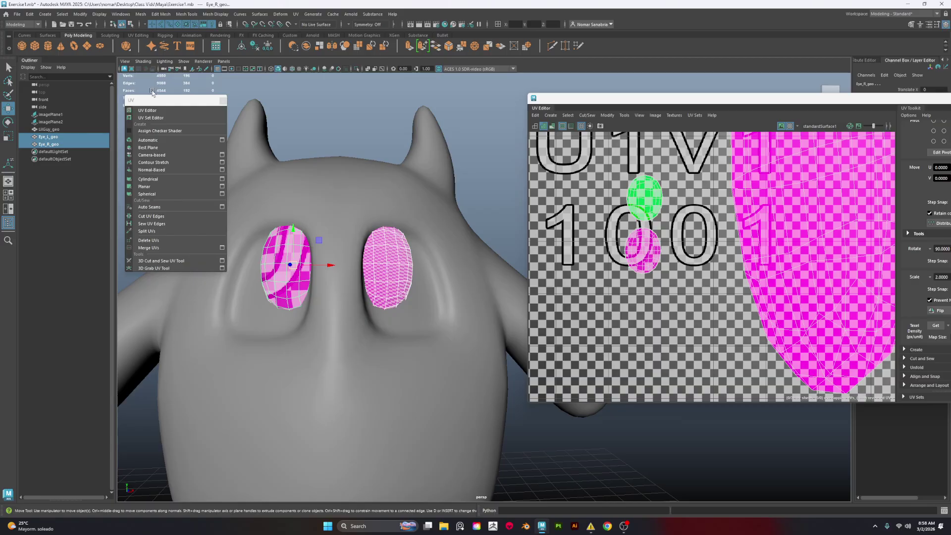
{"action": "left_click", "coordinate": [377, 263]}
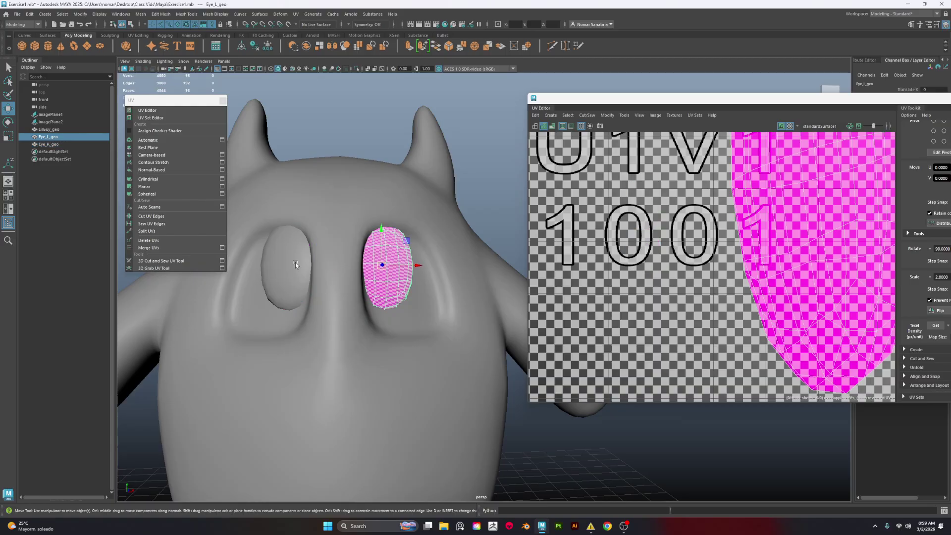
{"action": "left_click", "coordinate": [295, 263], "text": "shift"}
{"action": "left_click", "coordinate": [382, 264]}
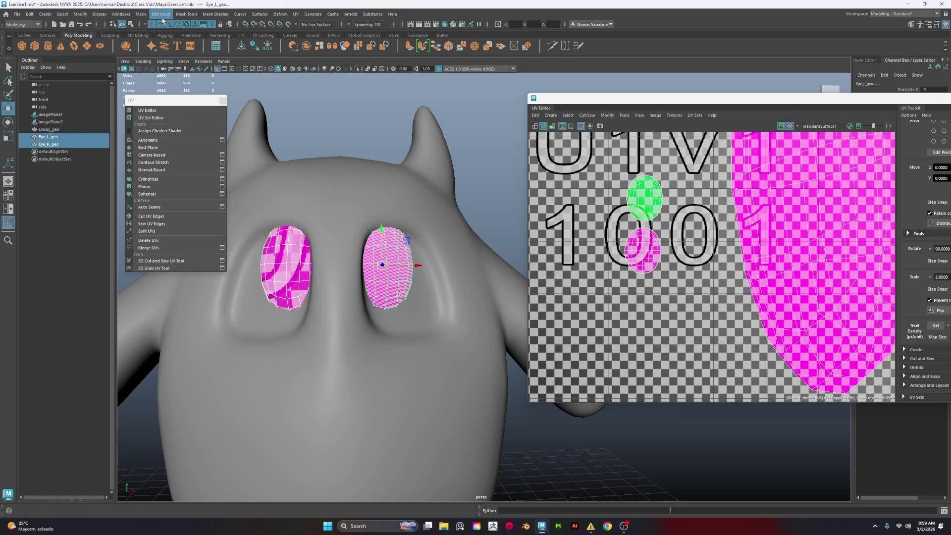
Step: Open the Transfer Attributes options and set vertex position to Off, UV sets to All and color sets to All
{"action": "left_click", "coordinate": [141, 15]}
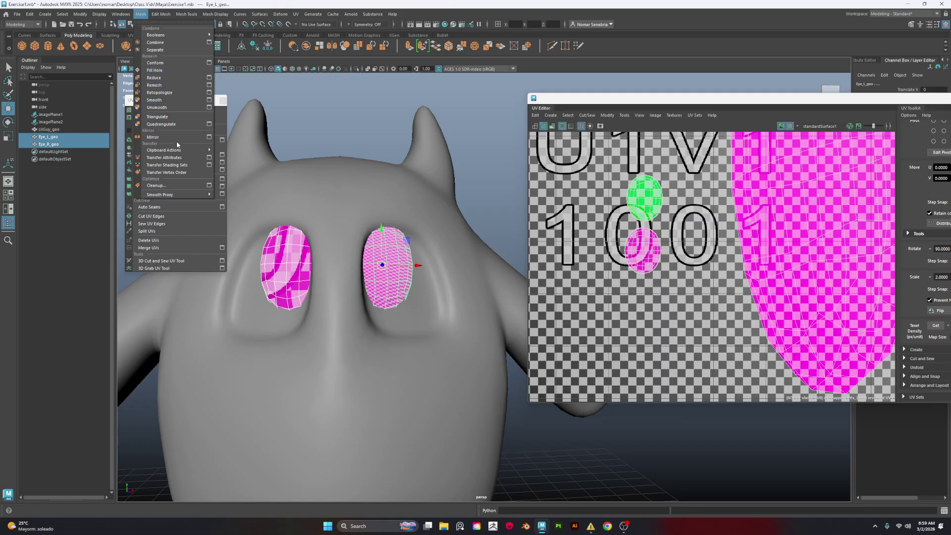
{"action": "left_click", "coordinate": [209, 158]}
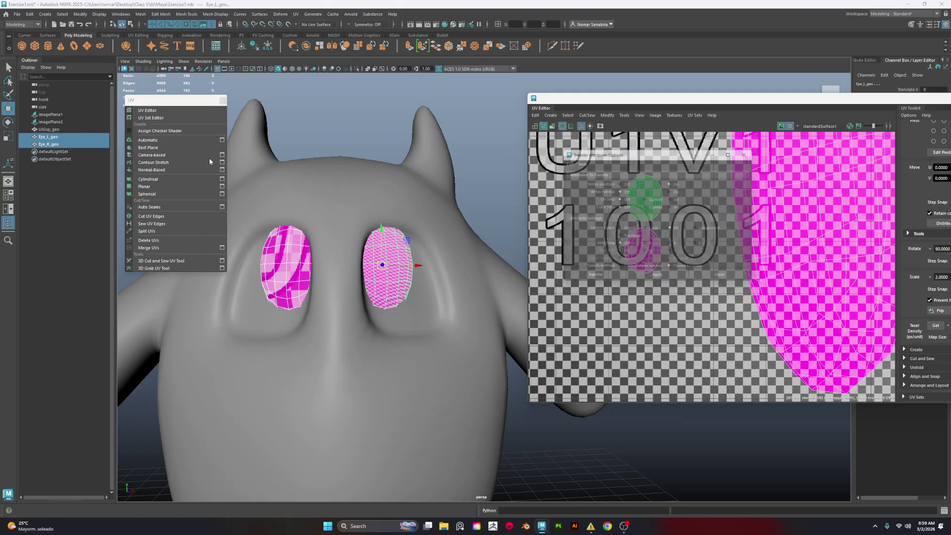
{"action": "left_click_drag", "start_coordinate": [622, 157], "coordinate": [589, 148]}
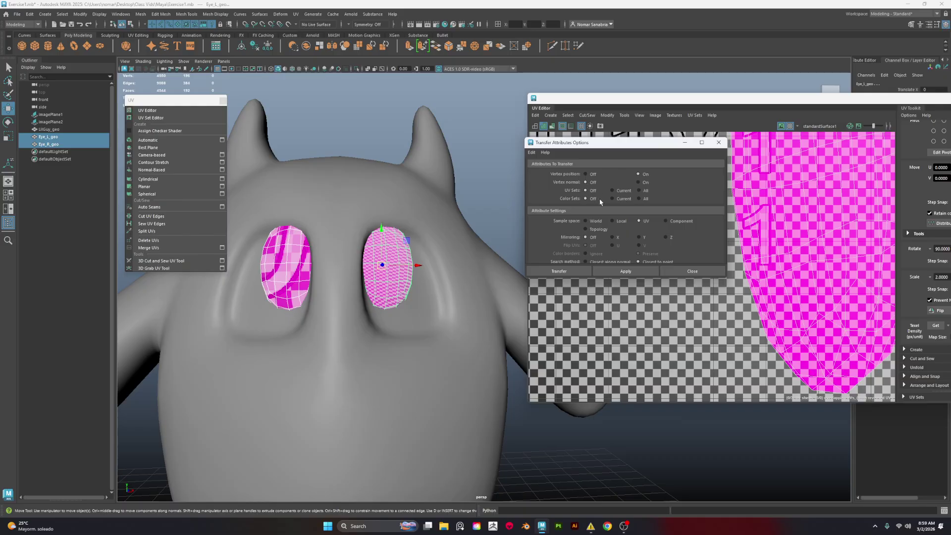
{"action": "left_click", "coordinate": [638, 191]}
{"action": "left_click", "coordinate": [639, 199]}
{"action": "left_click", "coordinate": [585, 174]}
Step: Try transferring the right eye's UVs to the left eye in Topology sample space, inspect the left eye's shells, and undo the transfer
{"action": "left_click", "coordinate": [624, 271]}
{"action": "left_click_drag", "start_coordinate": [635, 145], "coordinate": [518, 107]}
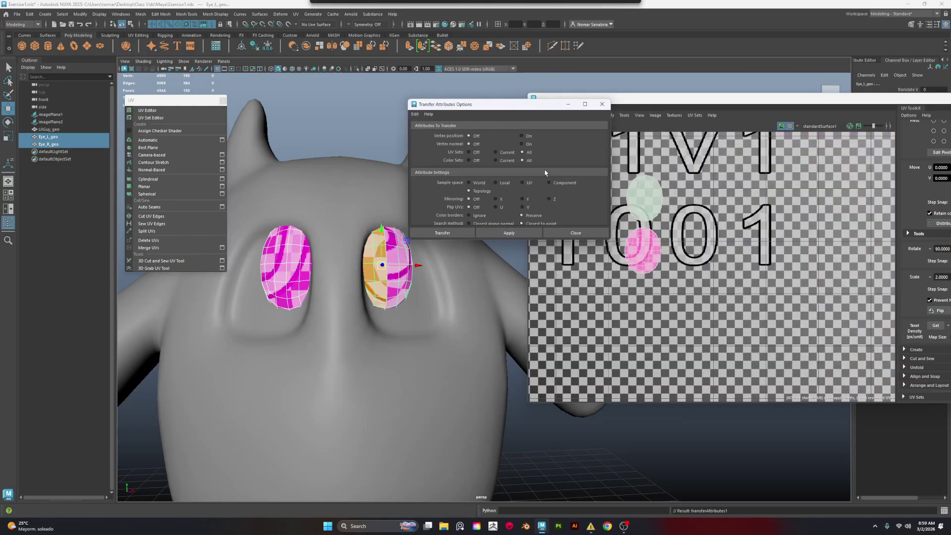
{"action": "scroll", "coordinate": [668, 263], "scroll_direction": "up", "scroll_amount": 3}
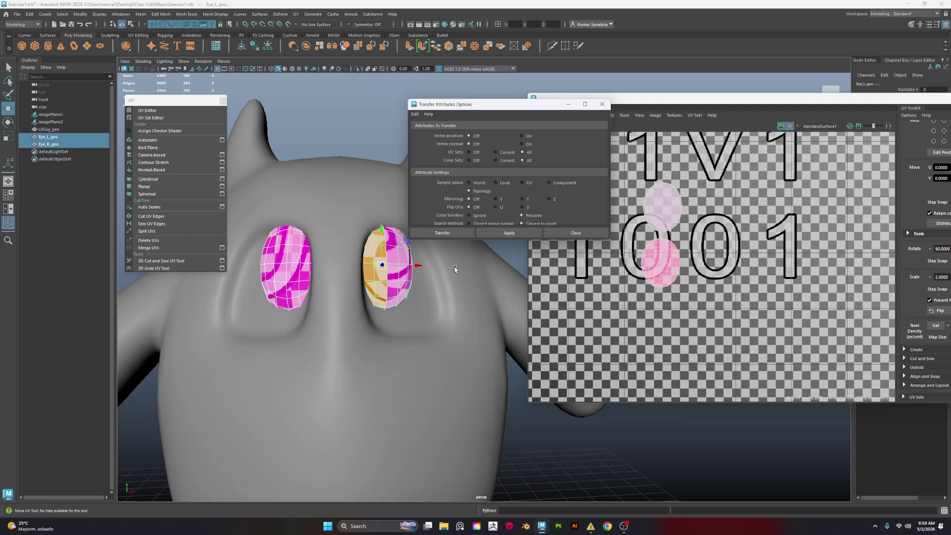
{"action": "scroll", "coordinate": [454, 266], "scroll_direction": "up", "scroll_amount": 4}
{"action": "scroll", "coordinate": [416, 287], "scroll_direction": "up", "scroll_amount": 2}
{"action": "left_click", "coordinate": [397, 278]}
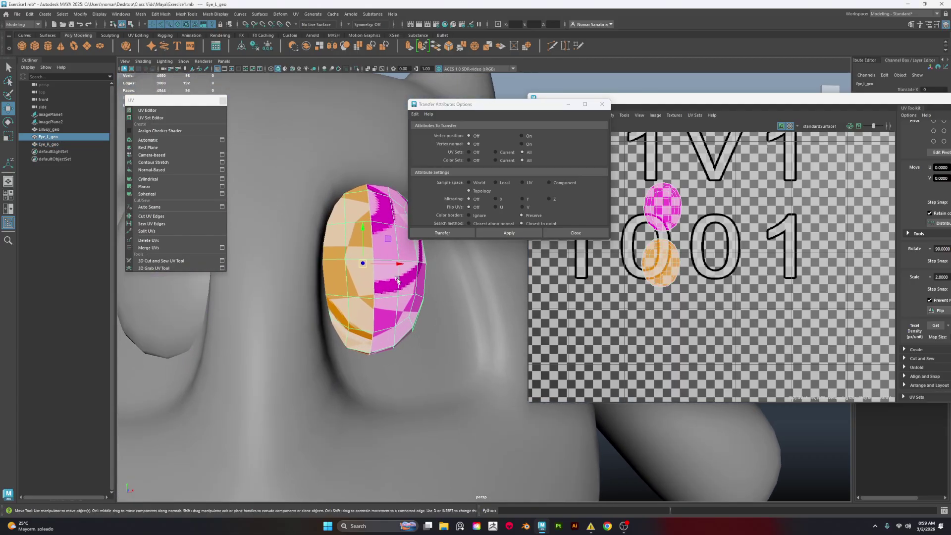
{"action": "right_click_drag", "start_coordinate": [382, 286], "coordinate": [401, 295]}
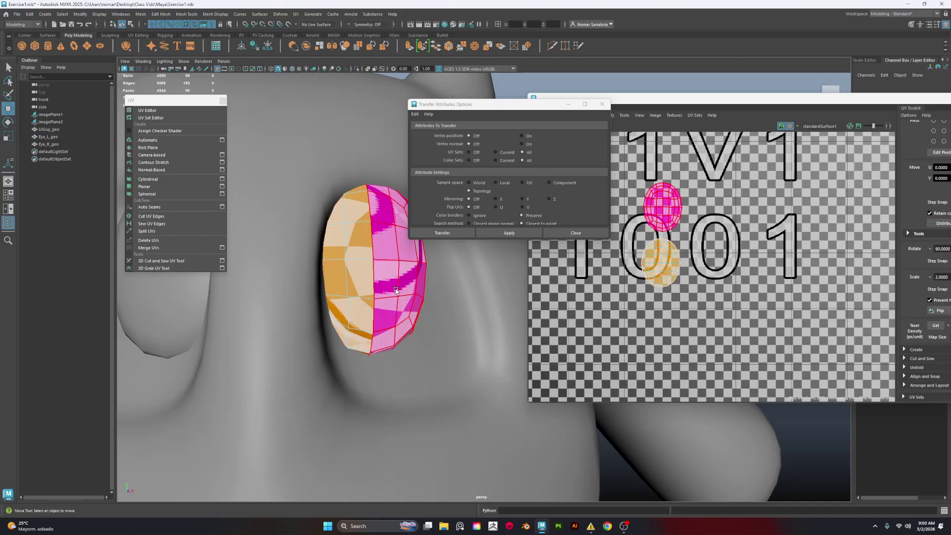
{"action": "left_click_drag", "start_coordinate": [430, 284], "coordinate": [365, 299], "text": "alt"}
{"action": "left_click", "coordinate": [365, 298]}
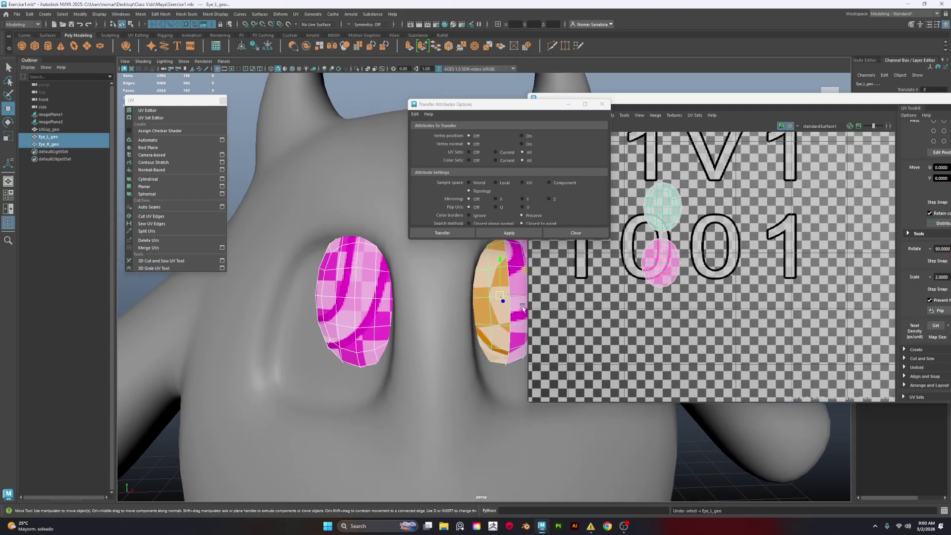
{"action": "key", "text": "g"}
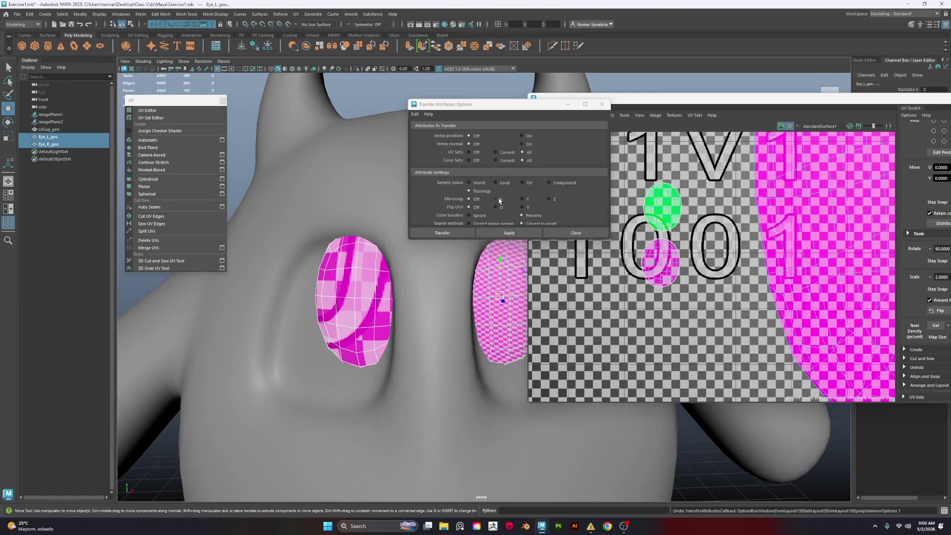
Step: Try the UV transfer with X mirroring in Topology and Component sample spaces, undoing each attempt
{"action": "left_click", "coordinate": [509, 233]}
{"action": "key", "text": "ctrl+z"}
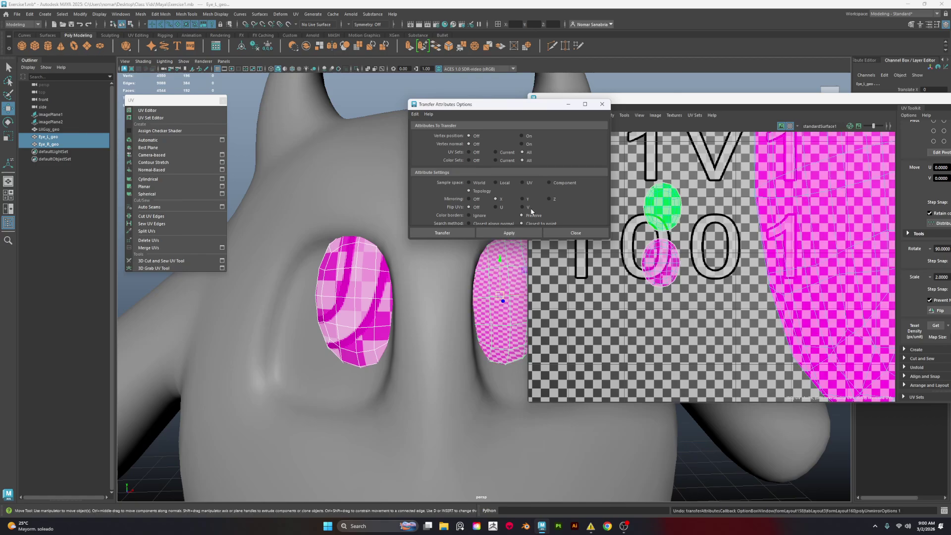
{"action": "left_click", "coordinate": [549, 183]}
{"action": "left_click", "coordinate": [503, 233]}
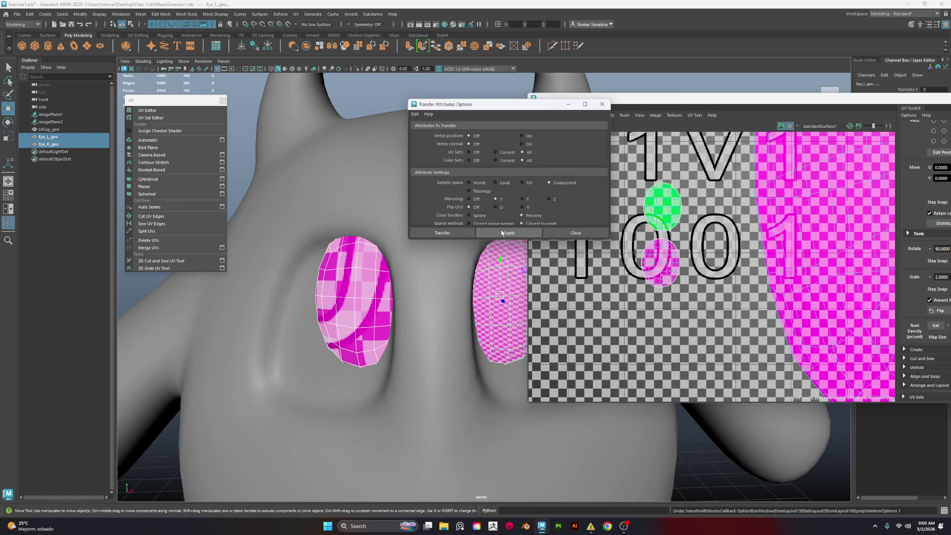
{"action": "left_click", "coordinate": [560, 194]}
{"action": "key", "text": "ctrl+z"}
Step: Transfer the right eye's UVs to the left eye using Local sample space with X mirroring, and close the transfer options
{"action": "left_click", "coordinate": [495, 183]}
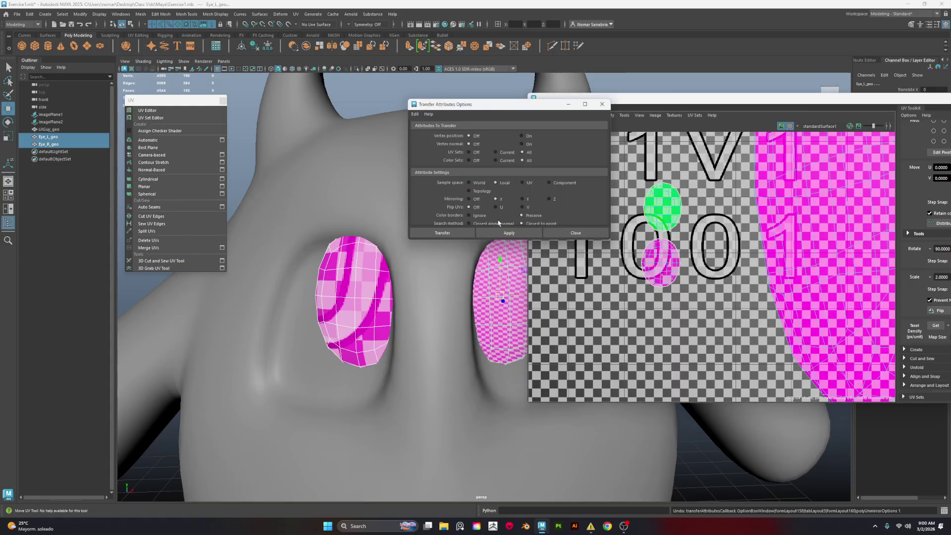
{"action": "left_click", "coordinate": [497, 232]}
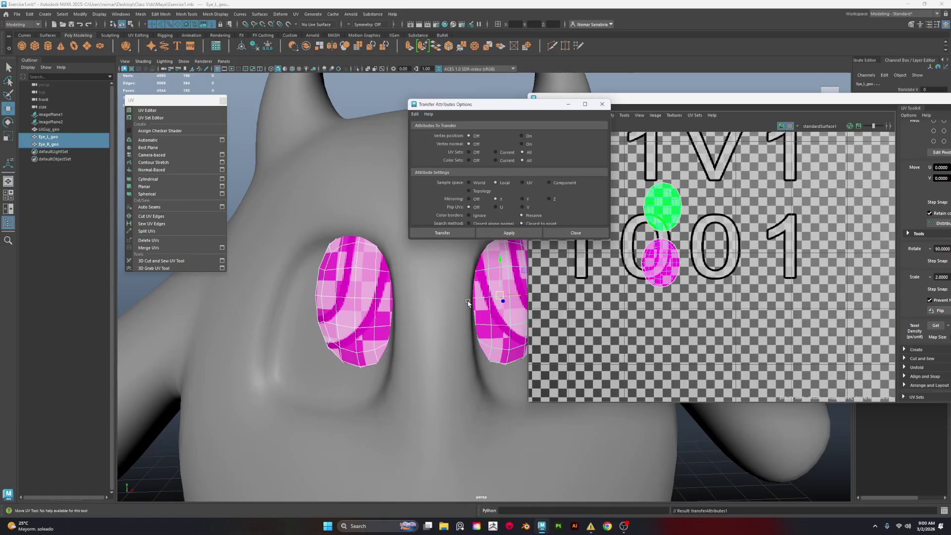
{"action": "mouse_move", "coordinate": [468, 301]}
{"action": "left_mouse_down", "text": "alt"}
{"action": "mouse_move", "coordinate": [379, 304]}
{"action": "mouse_move", "coordinate": [473, 315]}
{"action": "left_mouse_up", "text": "alt"}
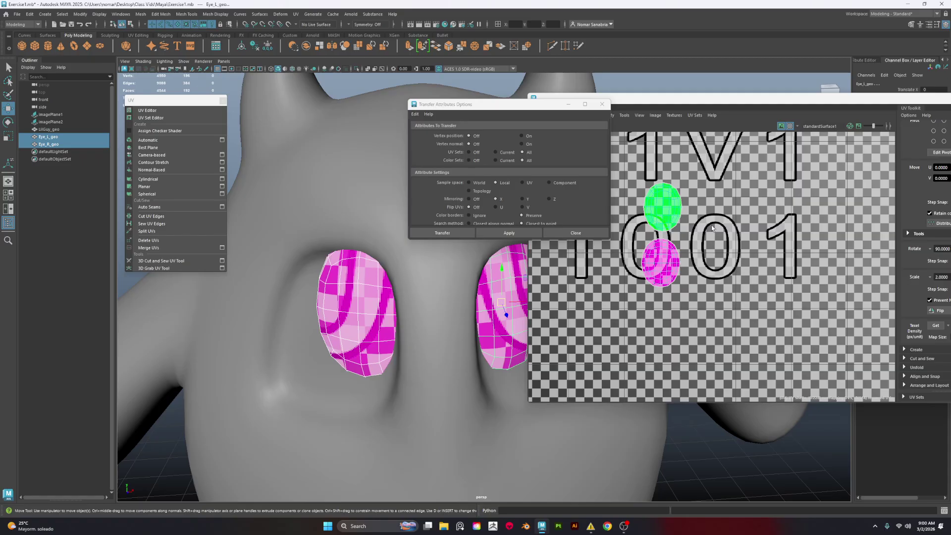
{"action": "left_click", "coordinate": [602, 104]}
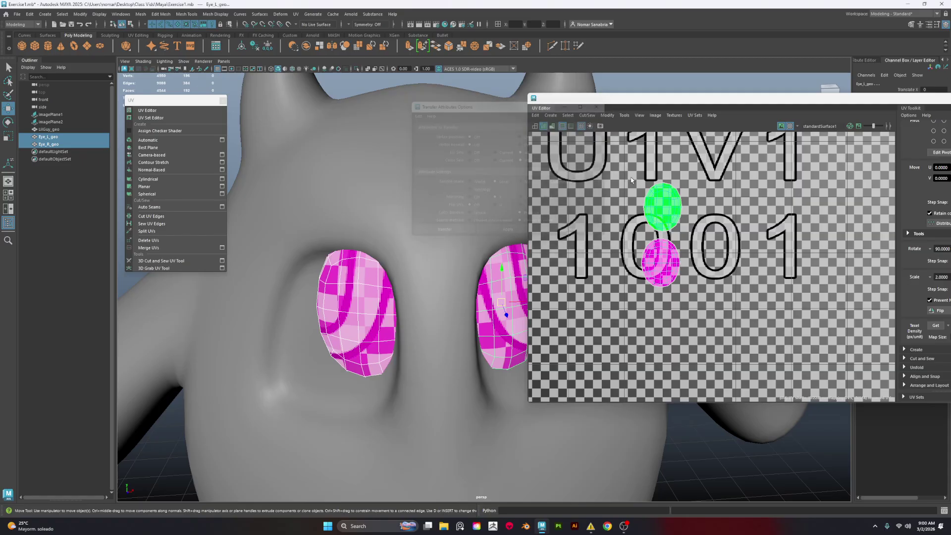
Step: Test the overlap of the two eyes' lower UV shells by shifting the stacked shells, and undo the moves
{"action": "right_click_drag", "start_coordinate": [657, 245], "coordinate": [626, 240]}
{"action": "left_click", "coordinate": [675, 271]}
{"action": "left_click", "coordinate": [675, 271]}
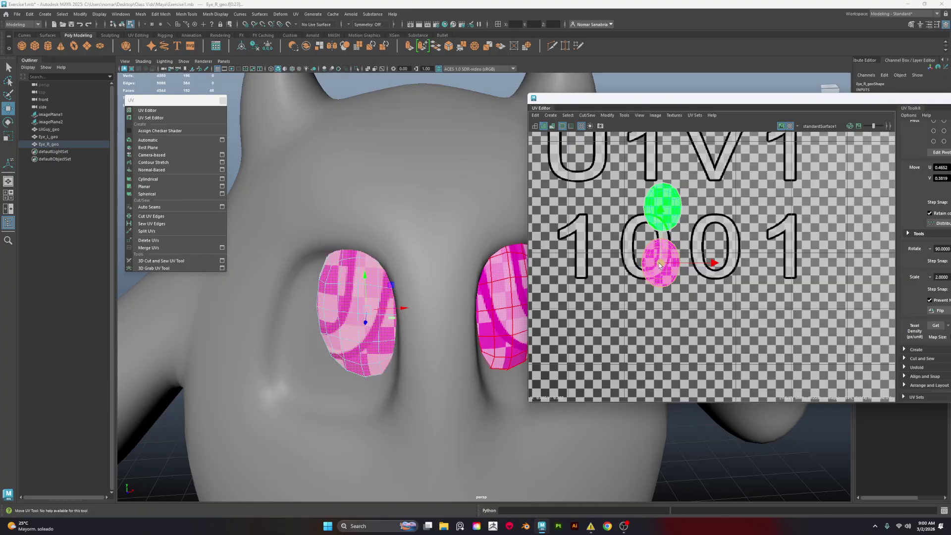
{"action": "mouse_move", "coordinate": [661, 264]}
{"action": "left_mouse_down"}
{"action": "mouse_move", "coordinate": [723, 271]}
{"action": "mouse_move", "coordinate": [661, 262]}
{"action": "left_mouse_up"}
{"action": "left_click", "coordinate": [663, 267]}
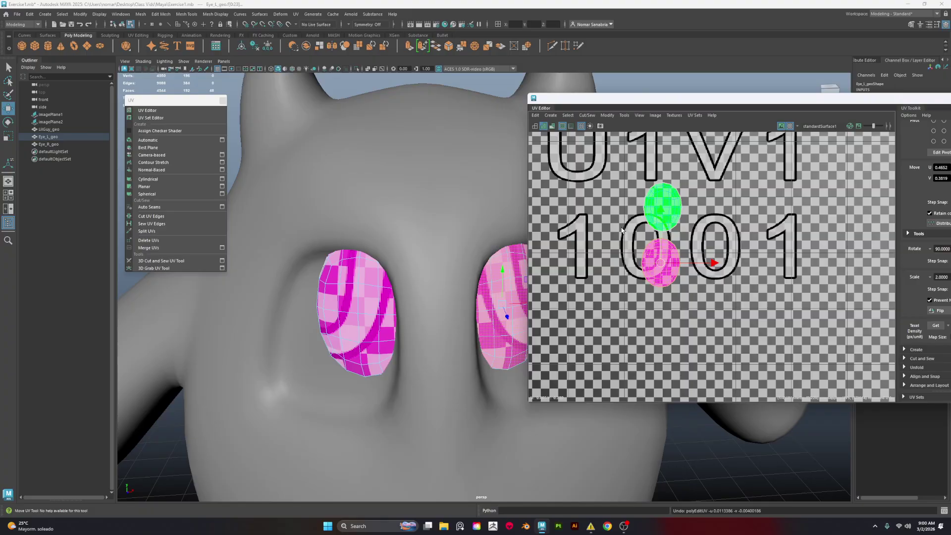
Step: Close the UV Editor, return the eye meshes to object mode and clear the selection
{"action": "left_click_drag", "start_coordinate": [762, 101], "coordinate": [752, 160]}
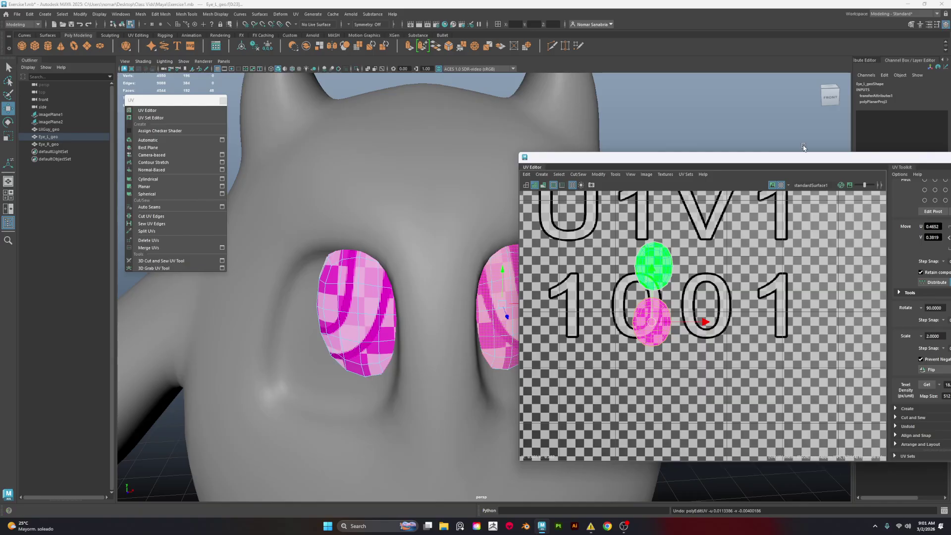
{"action": "left_click_drag", "start_coordinate": [754, 157], "coordinate": [642, 154]}
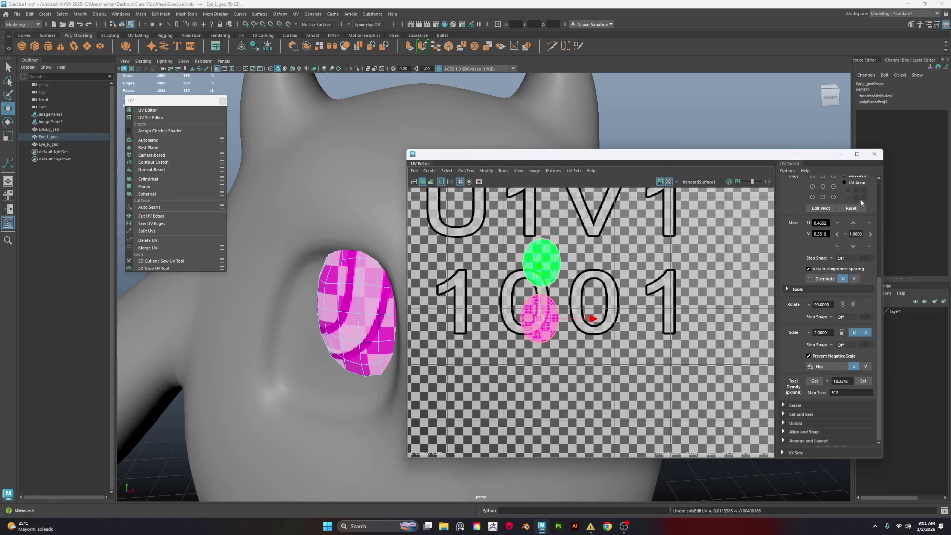
{"action": "left_click", "coordinate": [873, 154]}
{"action": "scroll", "coordinate": [682, 268], "scroll_direction": "down", "scroll_amount": 5}
{"action": "left_click_drag", "start_coordinate": [680, 268], "coordinate": [430, 276], "text": "alt"}
{"action": "right_click_drag", "start_coordinate": [420, 282], "coordinate": [555, 200]}
{"action": "left_click", "coordinate": [630, 281]}
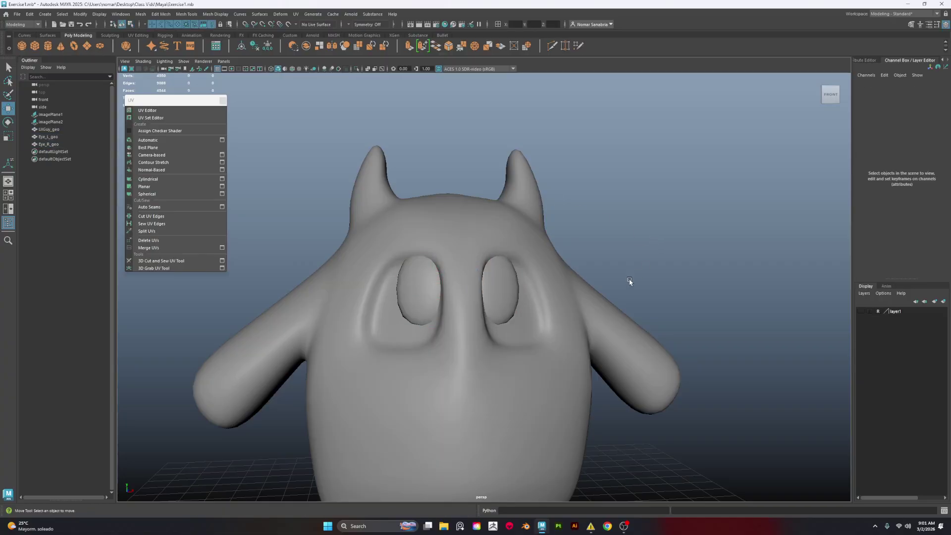
Step: Select the body and both eye meshes together and open their UVs in the UV Editor
{"action": "scroll", "coordinate": [611, 271], "scroll_direction": "down", "scroll_amount": 4}
{"action": "left_click_drag", "start_coordinate": [612, 270], "coordinate": [385, 388], "text": "alt"}
{"action": "key", "text": "ctrl+shift+a"}
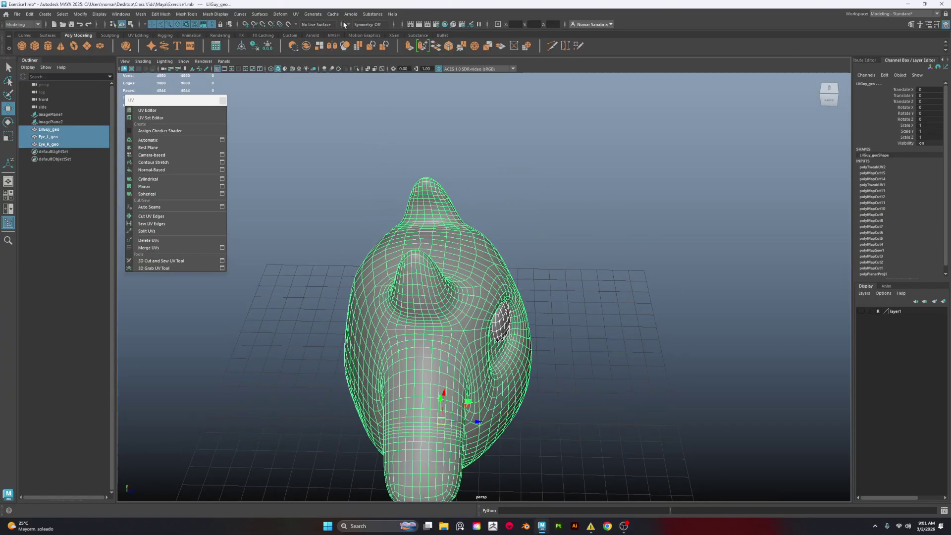
{"action": "left_click", "coordinate": [296, 14]}
{"action": "left_click", "coordinate": [313, 26]}
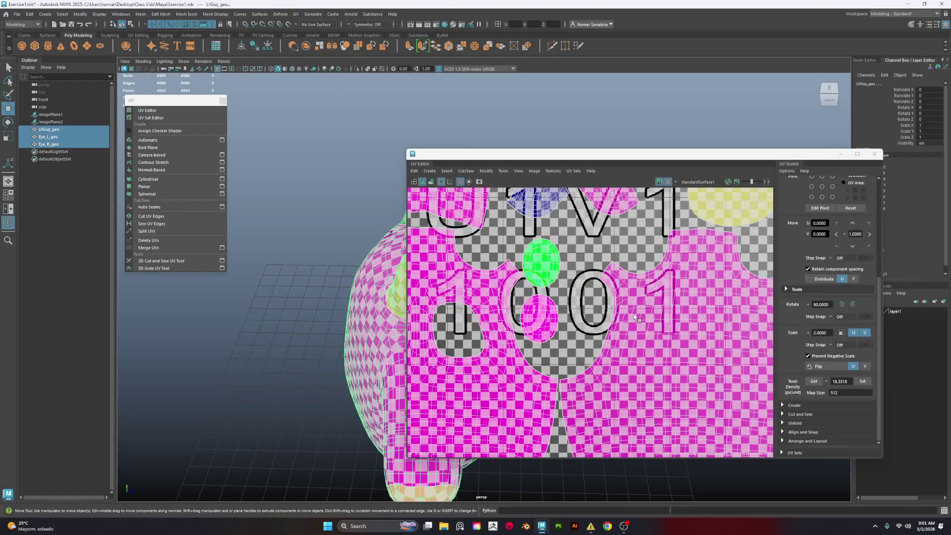
Step: Select the stacked shells of both eyes and shift them horizontally to about U 0.5 in the gap between the body shells
{"action": "scroll", "coordinate": [535, 321], "scroll_direction": "up", "scroll_amount": 3}
{"action": "right_click_drag", "start_coordinate": [539, 303], "coordinate": [523, 292]}
{"action": "left_click", "coordinate": [521, 297]}
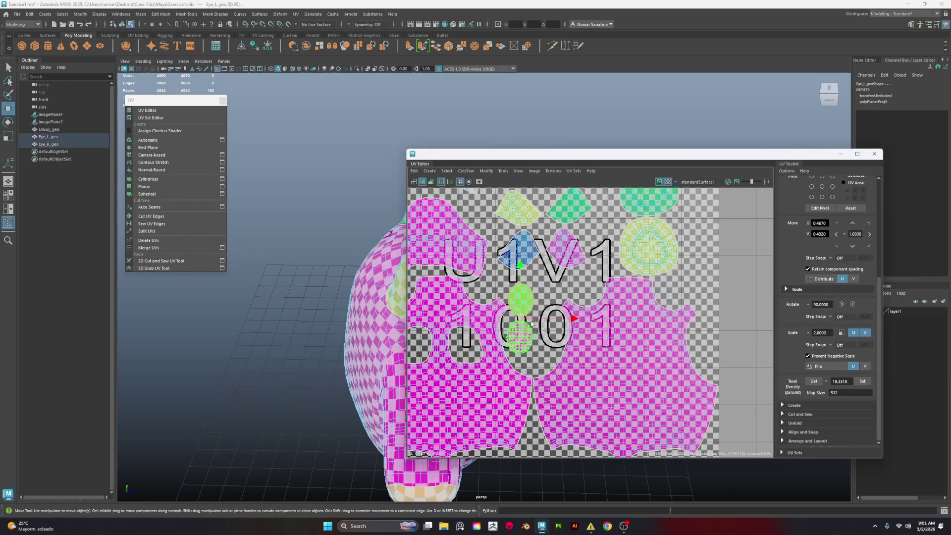
{"action": "left_click_drag", "start_coordinate": [530, 319], "coordinate": [544, 322]}
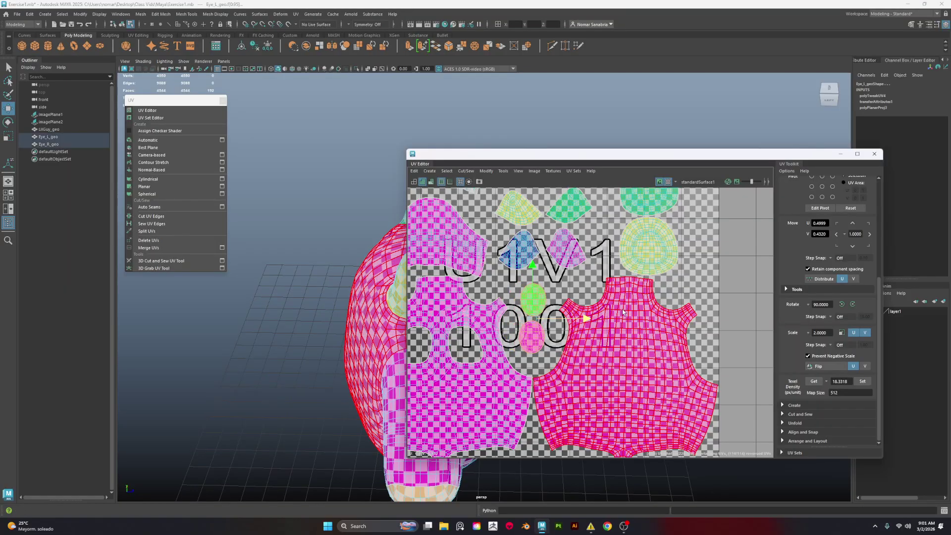
Step: Examine the spacing between the UV shells across the whole layout and the checker pattern on the character's arm and body
{"action": "scroll", "coordinate": [630, 317], "scroll_direction": "down", "scroll_amount": 3}
{"action": "scroll", "coordinate": [639, 293], "scroll_direction": "up", "scroll_amount": 8}
{"action": "scroll", "coordinate": [635, 300], "scroll_direction": "up", "scroll_amount": 3}
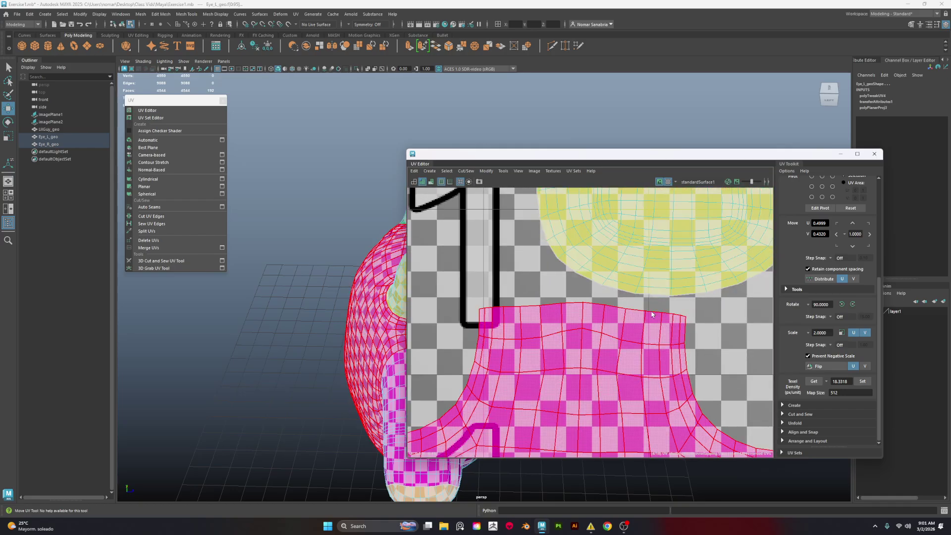
{"action": "scroll", "coordinate": [677, 274], "scroll_direction": "down", "scroll_amount": 6}
{"action": "middle_click_drag", "start_coordinate": [677, 189], "coordinate": [645, 299], "text": "alt"}
{"action": "scroll", "coordinate": [646, 302], "scroll_direction": "up", "scroll_amount": 5}
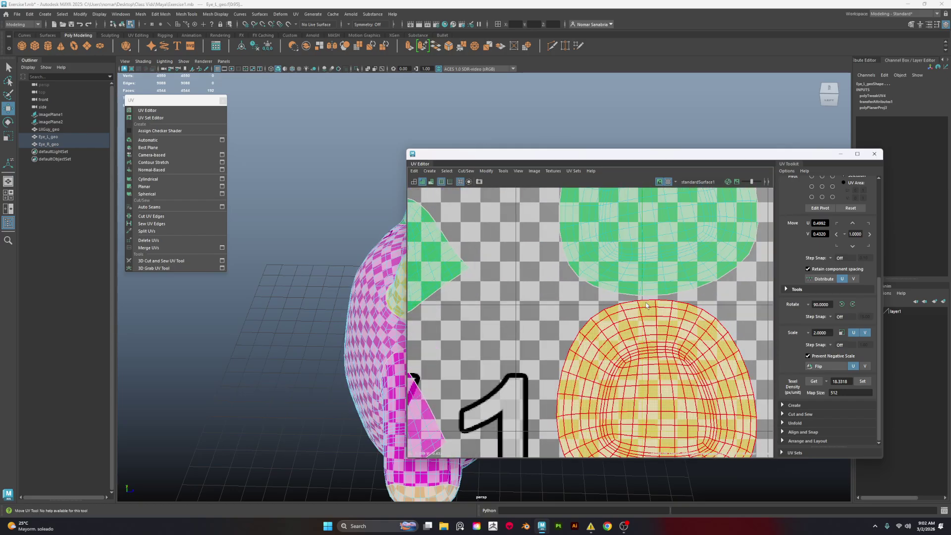
{"action": "scroll", "coordinate": [644, 278], "scroll_direction": "down", "scroll_amount": 5}
{"action": "left_click", "coordinate": [639, 232]}
{"action": "middle_click_drag", "start_coordinate": [640, 232], "coordinate": [648, 355], "text": "alt"}
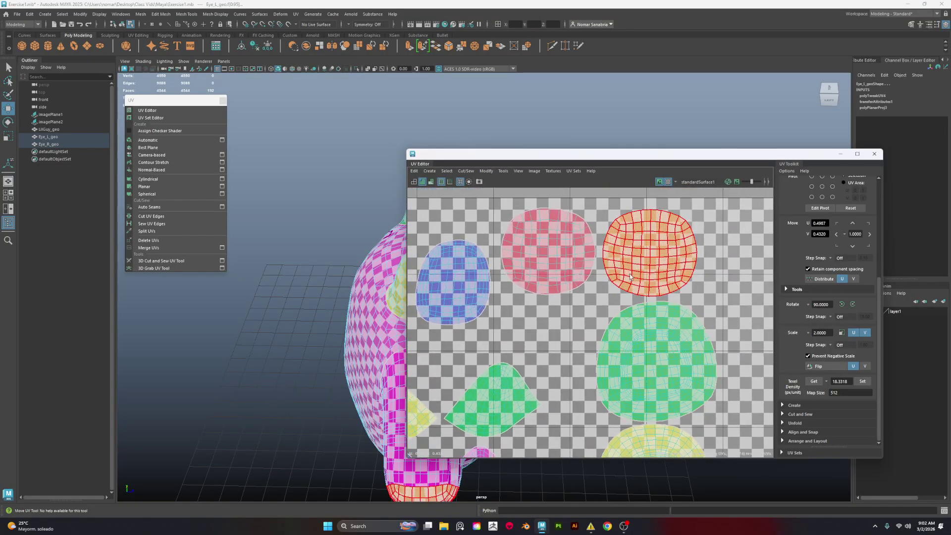
{"action": "scroll", "coordinate": [634, 278], "scroll_direction": "up", "scroll_amount": 4}
{"action": "scroll", "coordinate": [544, 330], "scroll_direction": "down", "scroll_amount": 5}
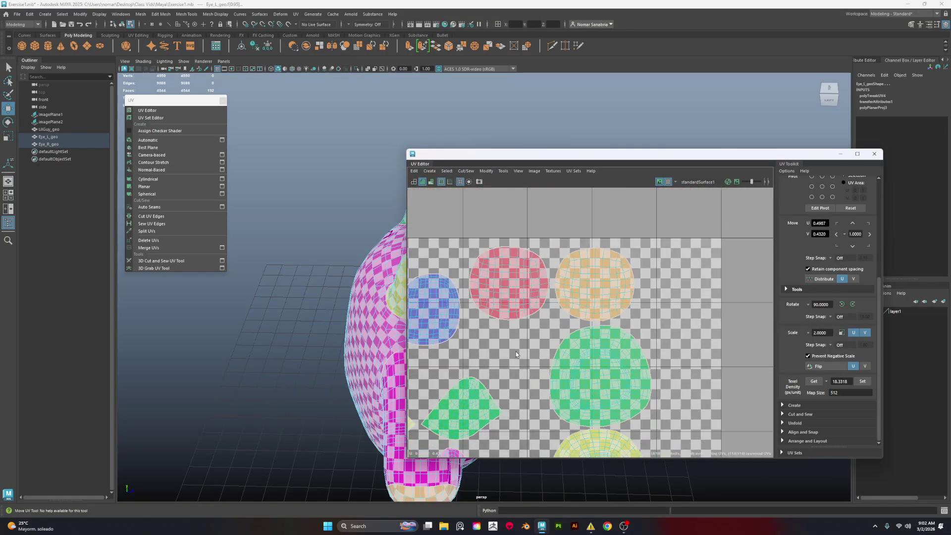
{"action": "scroll", "coordinate": [533, 358], "scroll_direction": "down", "scroll_amount": 3}
{"action": "scroll", "coordinate": [624, 330], "scroll_direction": "down", "scroll_amount": 1}
{"action": "middle_click_drag", "start_coordinate": [624, 331], "coordinate": [653, 303], "text": "alt"}
{"action": "left_click", "coordinate": [500, 290]}
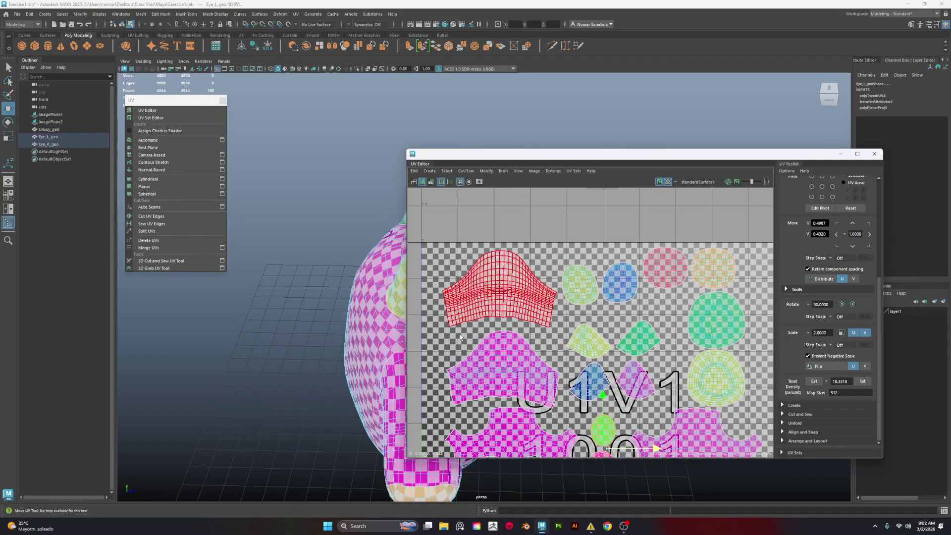
{"action": "left_click", "coordinate": [497, 355]}
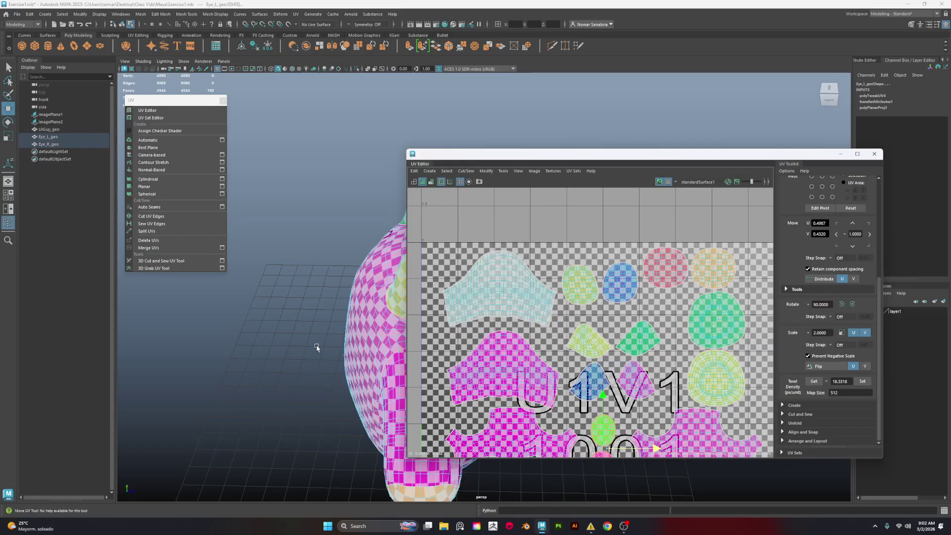
{"action": "left_click_drag", "start_coordinate": [323, 349], "coordinate": [272, 336], "text": "alt"}
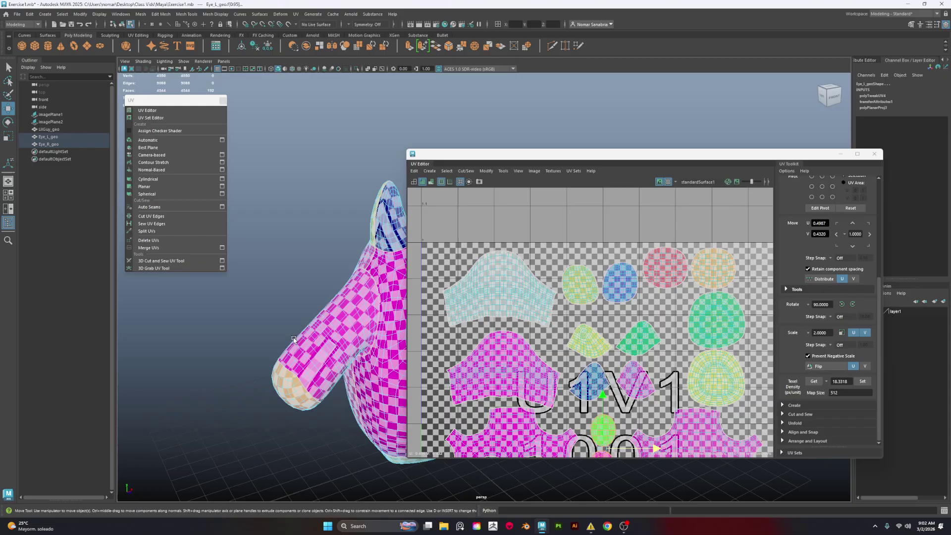
Step: Check how the stacked eye shells sit between the body shells and the gaps around the neighbouring UV shells
{"action": "scroll", "coordinate": [619, 302], "scroll_direction": "down", "scroll_amount": 4}
{"action": "scroll", "coordinate": [656, 318], "scroll_direction": "up", "scroll_amount": 3}
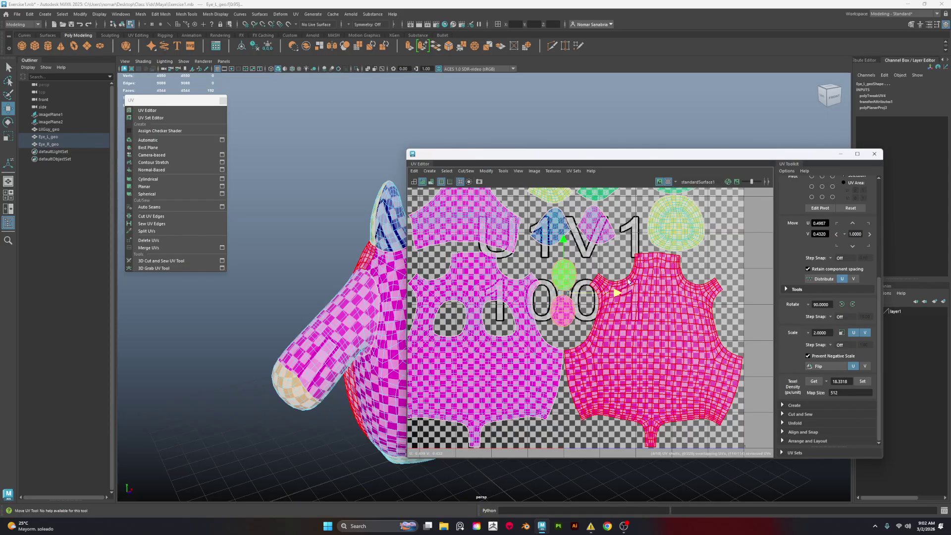
{"action": "middle_click_drag", "start_coordinate": [585, 268], "coordinate": [584, 313], "text": "alt"}
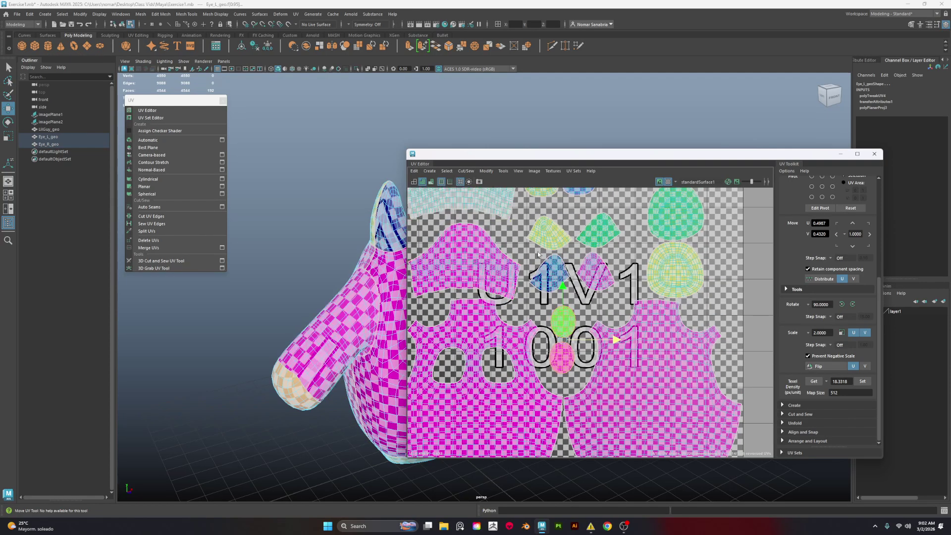
{"action": "middle_click_drag", "start_coordinate": [492, 283], "coordinate": [533, 302], "text": "alt"}
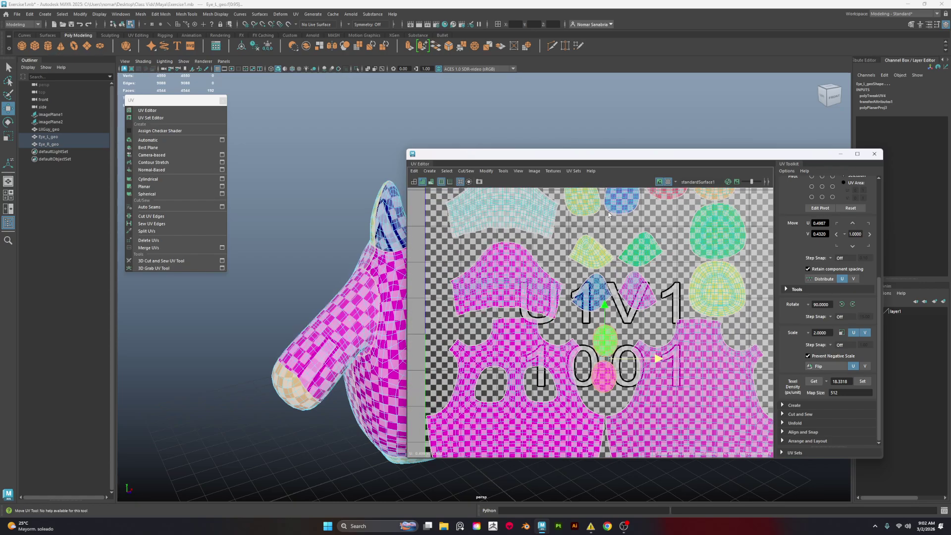
{"action": "middle_click_drag", "start_coordinate": [654, 233], "coordinate": [624, 280], "text": "alt"}
{"action": "middle_click_drag", "start_coordinate": [535, 396], "coordinate": [547, 369], "text": "alt"}
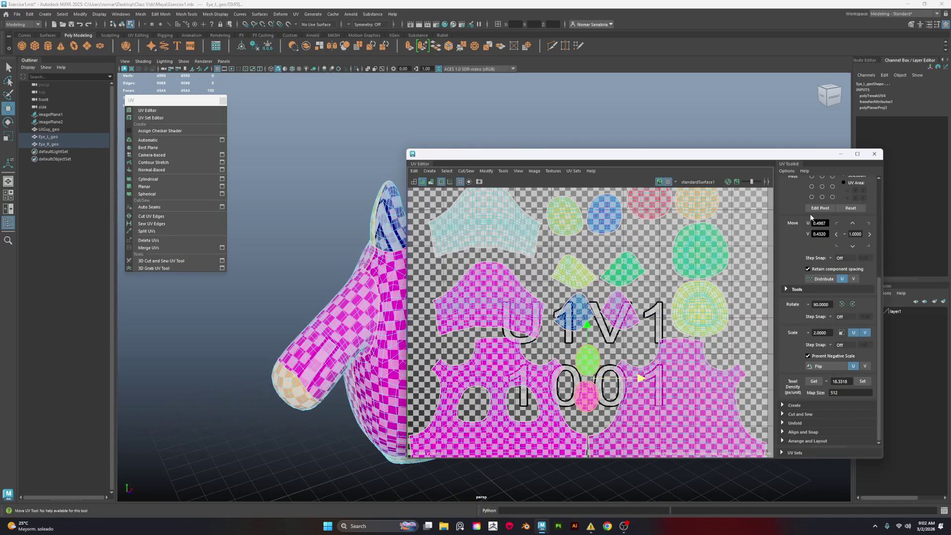
{"action": "scroll", "coordinate": [640, 280], "scroll_direction": "down", "scroll_amount": 2}
{"action": "middle_click_drag", "start_coordinate": [626, 273], "coordinate": [614, 255], "text": "alt"}
Step: Close the UV Editor, return the body mesh to object mode and dismiss the floating UV menu
{"action": "left_click", "coordinate": [614, 255]}
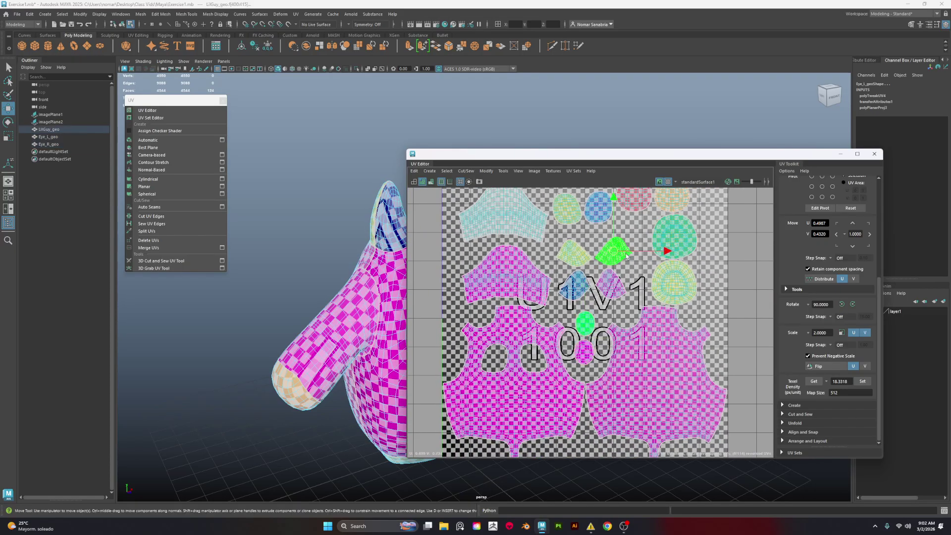
{"action": "left_click_drag", "start_coordinate": [614, 255], "coordinate": [573, 278]}
{"action": "left_click", "coordinate": [874, 155]}
{"action": "right_click_drag", "start_coordinate": [573, 277], "coordinate": [564, 248]}
{"action": "left_click_drag", "start_coordinate": [565, 248], "coordinate": [643, 241], "text": "alt"}
{"action": "left_click_drag", "start_coordinate": [196, 101], "coordinate": [627, 135]}
{"action": "left_click", "coordinate": [653, 136]}
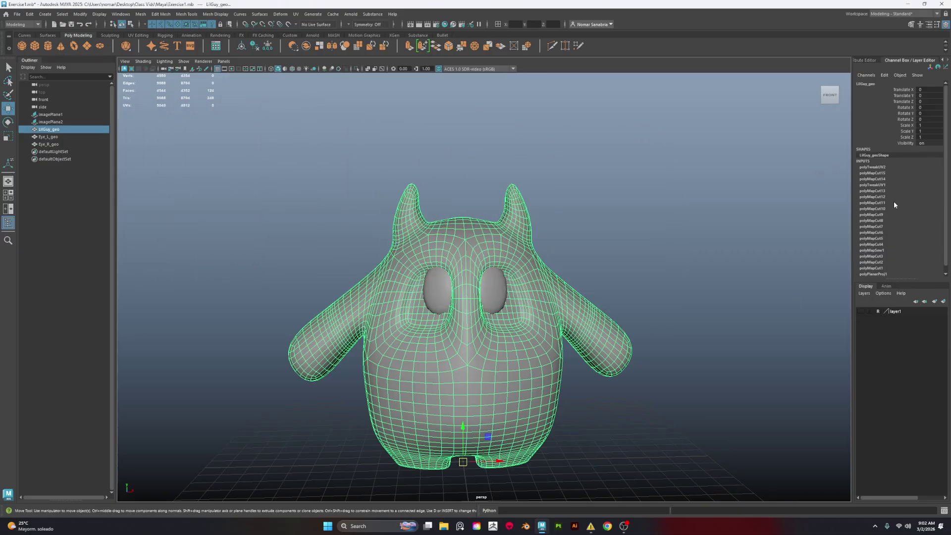
Step: Review the list of construction history nodes stored on the body mesh
{"action": "scroll", "coordinate": [893, 201], "scroll_direction": "down", "scroll_amount": 1}
{"action": "left_click_drag", "start_coordinate": [891, 160], "coordinate": [872, 226]}
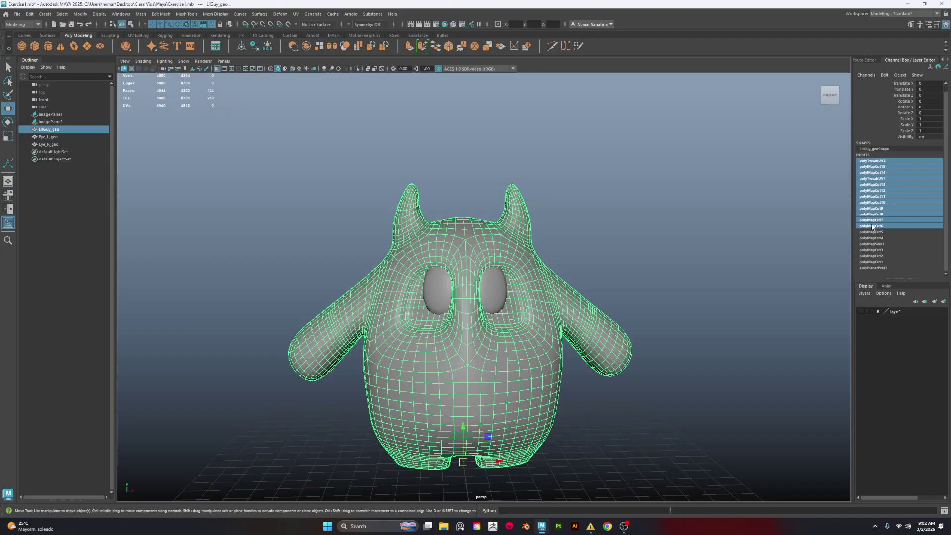
{"action": "left_click", "coordinate": [838, 199]}
{"action": "key", "text": "ctrl+z"}
{"action": "left_click_drag", "start_coordinate": [572, 154], "coordinate": [524, 212], "text": "alt"}
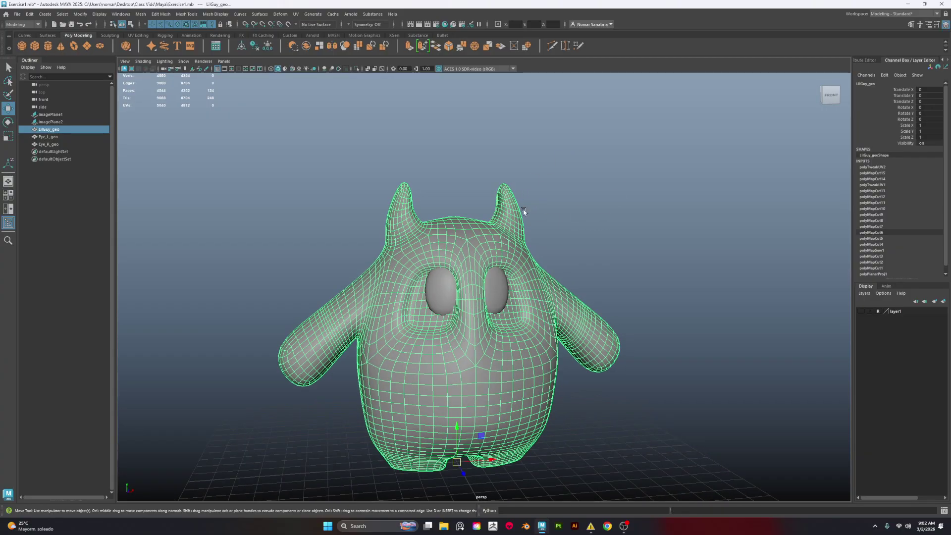
Step: Select the body and both eye meshes together and delete their construction history
{"action": "left_click", "coordinate": [311, 168]}
{"action": "left_click_drag", "start_coordinate": [310, 165], "coordinate": [733, 454]}
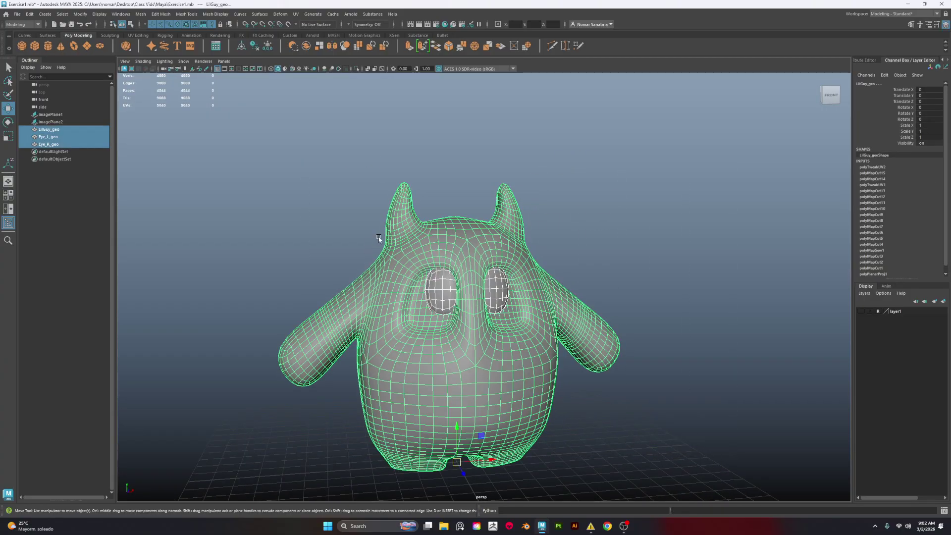
{"action": "left_click", "coordinate": [254, 48]}
{"action": "scroll", "coordinate": [686, 276], "scroll_direction": "up", "scroll_amount": 3}
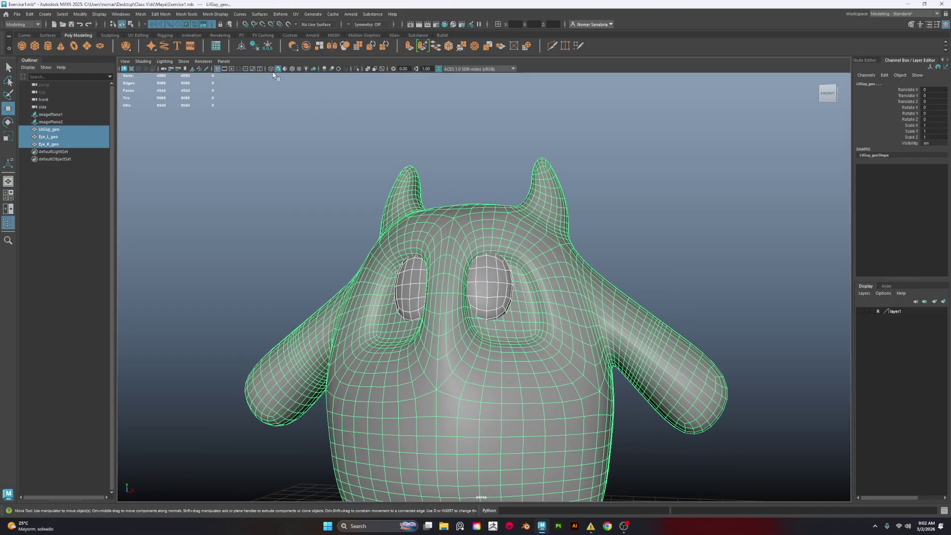
{"action": "scroll", "coordinate": [599, 206], "scroll_direction": "down", "scroll_amount": 3}
{"action": "left_click_drag", "start_coordinate": [599, 206], "coordinate": [388, 102], "text": "alt"}
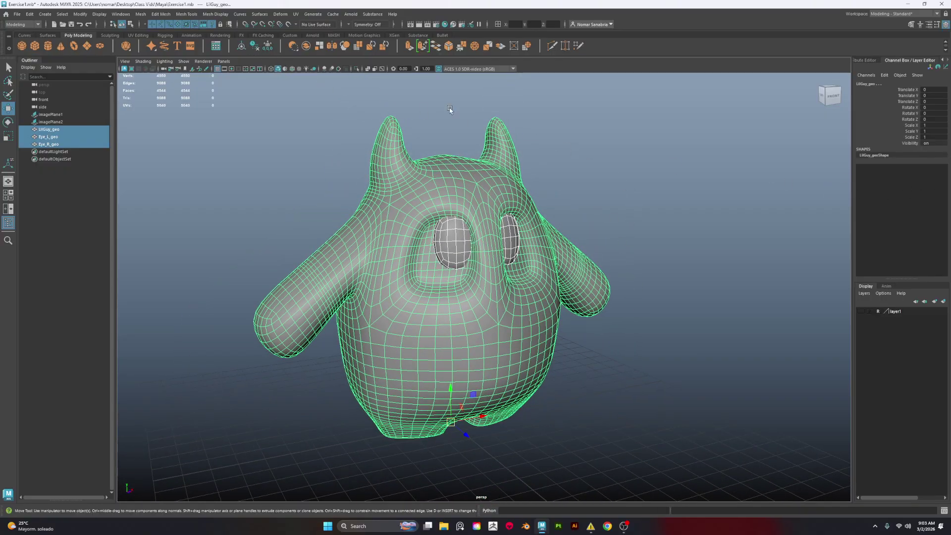
{"action": "left_click_drag", "start_coordinate": [609, 217], "coordinate": [668, 236], "text": "alt"}
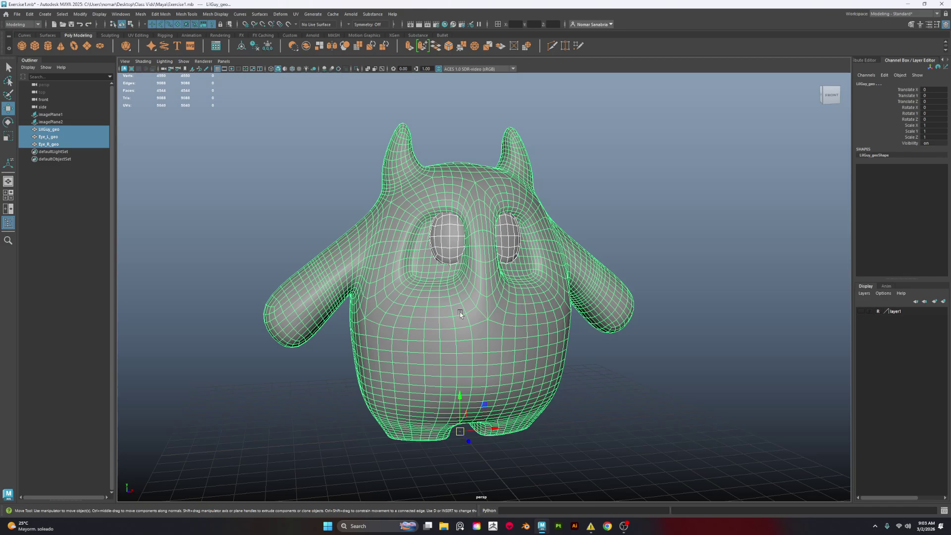
{"action": "left_click", "coordinate": [441, 240]}
{"action": "left_click", "coordinate": [441, 240]}
{"action": "left_click", "coordinate": [510, 244], "text": "shift"}
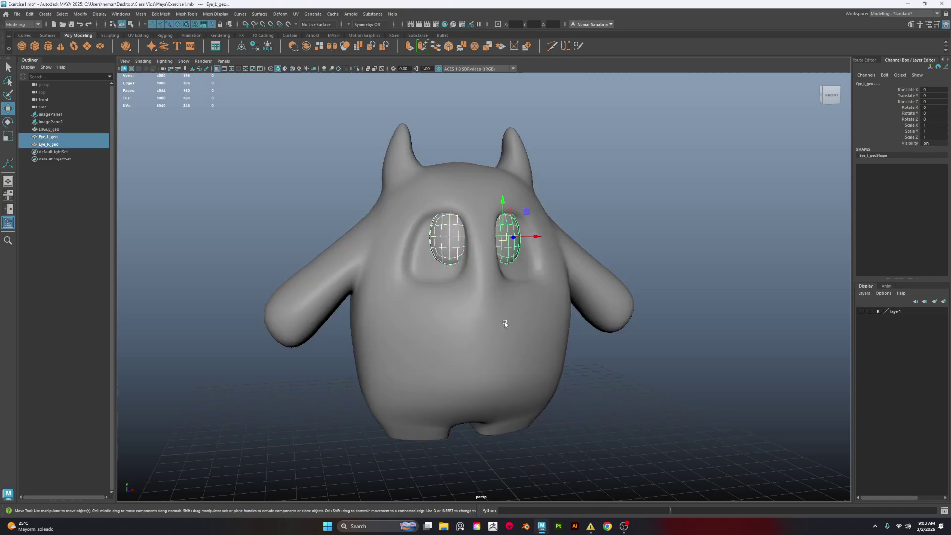
{"action": "left_click", "coordinate": [657, 260]}
Step: Select the body and both eye meshes and assign them one new Lambert material
{"action": "left_click_drag", "start_coordinate": [633, 142], "coordinate": [278, 430]}
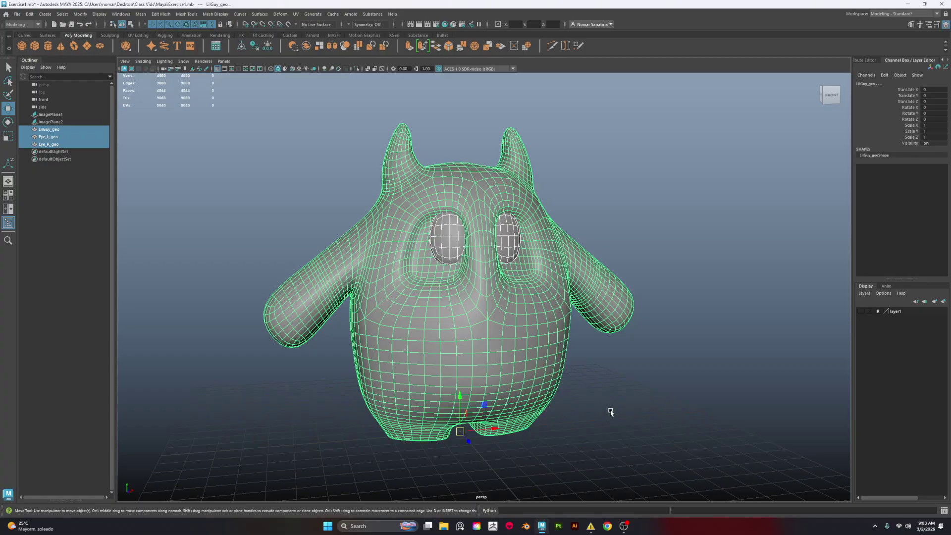
{"action": "scroll", "coordinate": [506, 419], "scroll_direction": "up", "scroll_amount": 5}
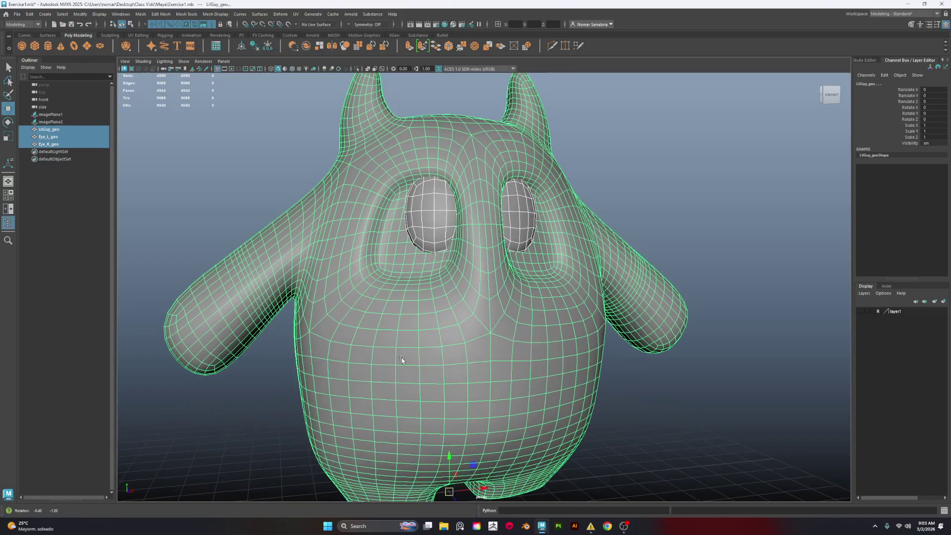
{"action": "left_click_drag", "start_coordinate": [401, 360], "coordinate": [444, 284], "text": "alt"}
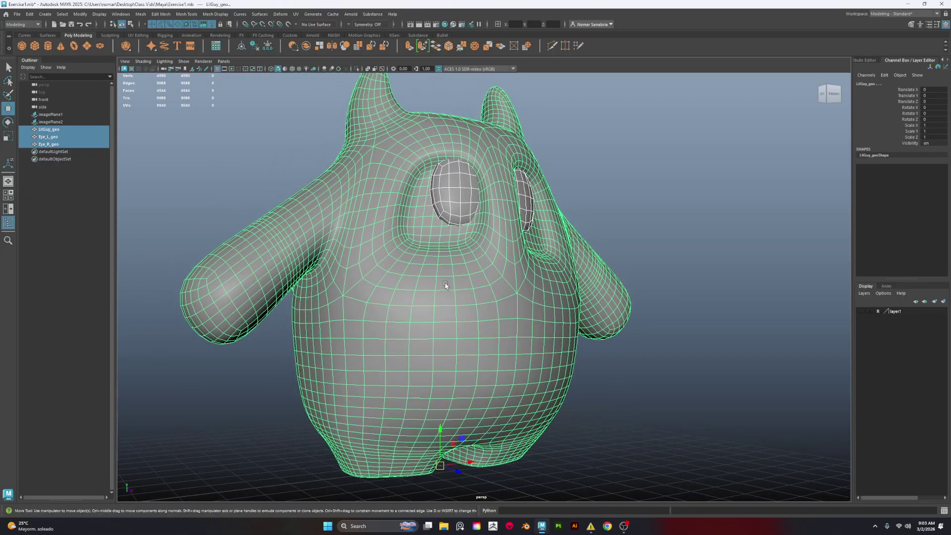
{"action": "right_click", "coordinate": [398, 143]}
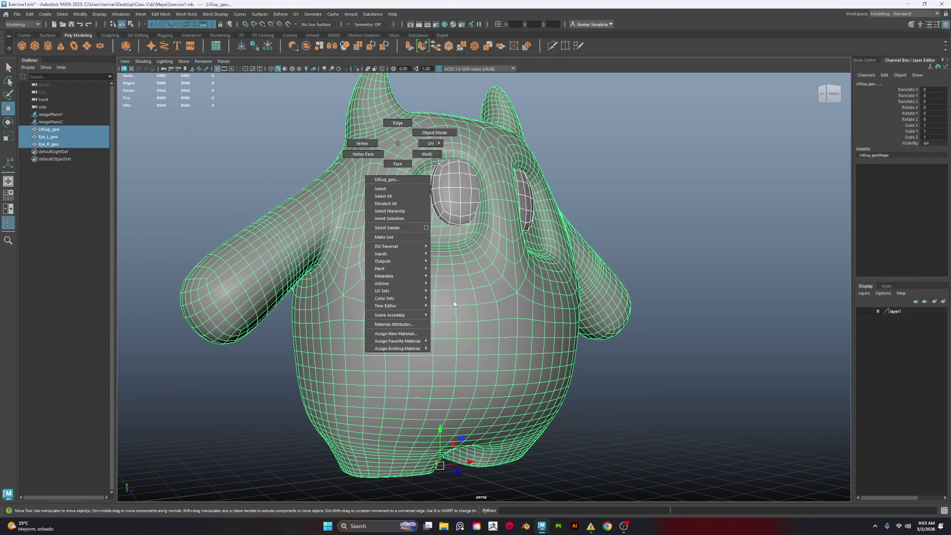
{"action": "left_click", "coordinate": [380, 334]}
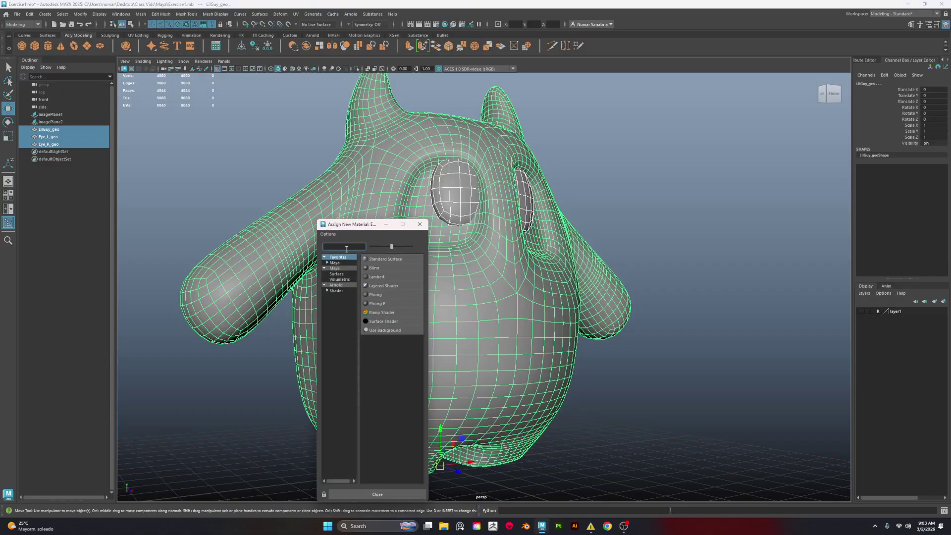
{"action": "left_click_drag", "start_coordinate": [367, 225], "coordinate": [415, 183]}
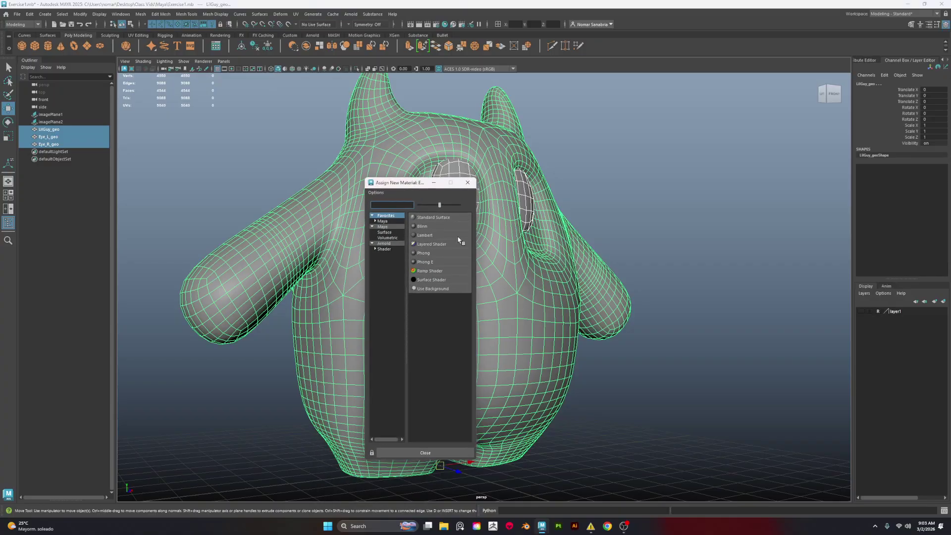
{"action": "left_click", "coordinate": [389, 249]}
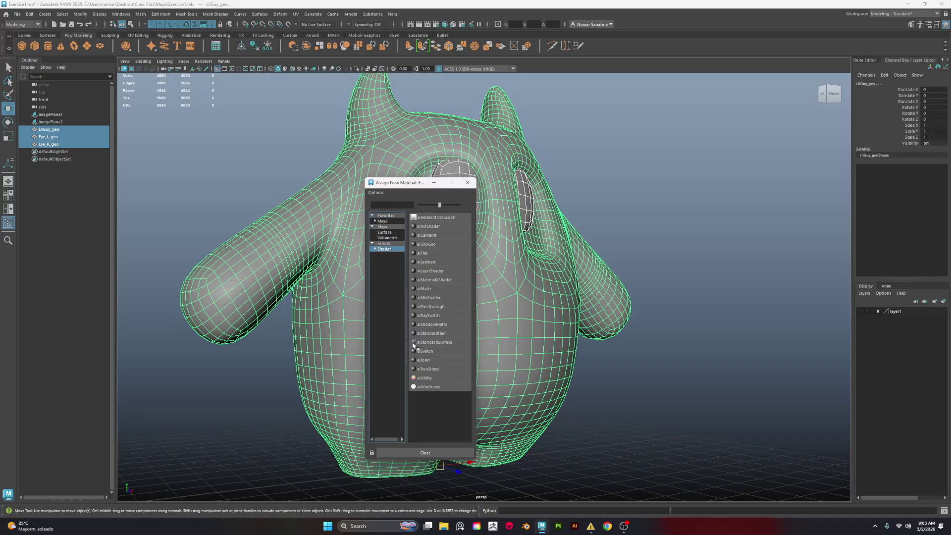
{"action": "left_click", "coordinate": [387, 221]}
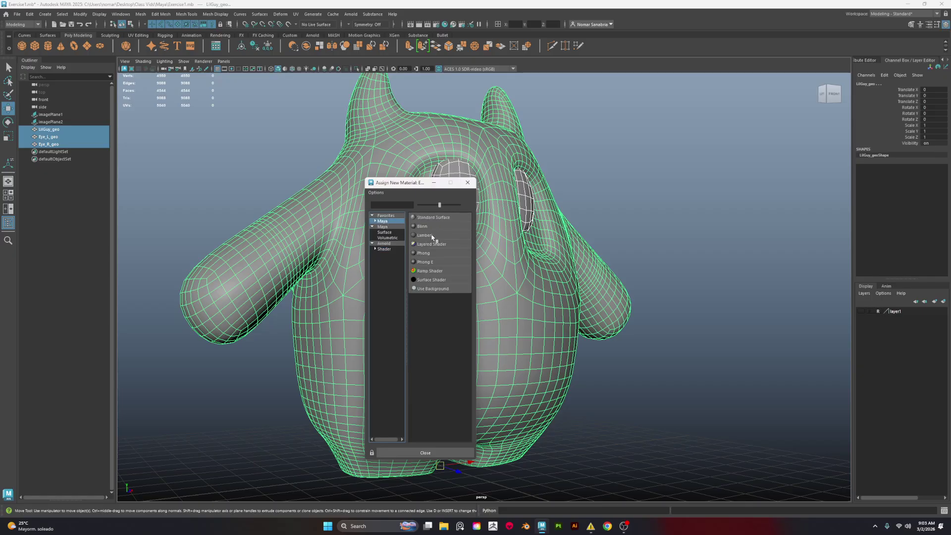
{"action": "left_click", "coordinate": [430, 236]}
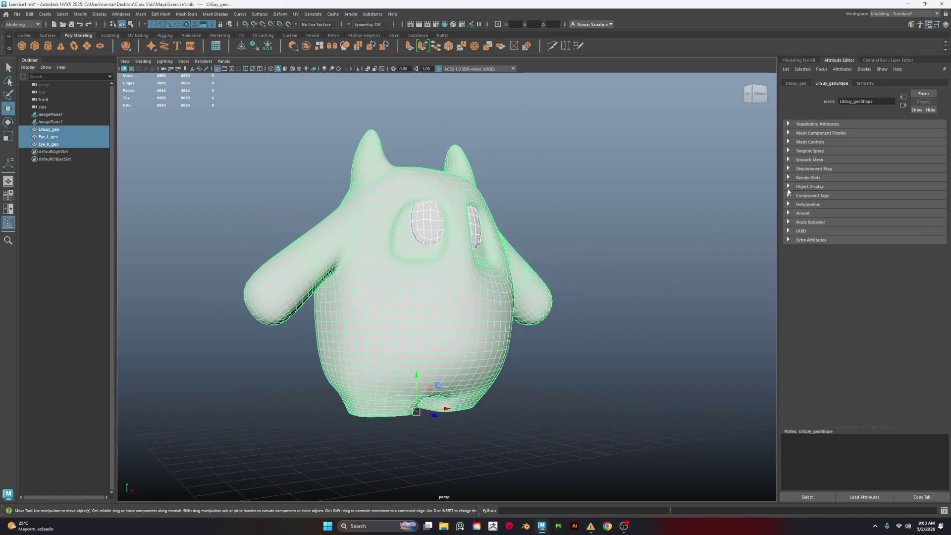
Step: Rename the new Lambert material as LilGuy_mtl
{"action": "left_click", "coordinate": [867, 84]}
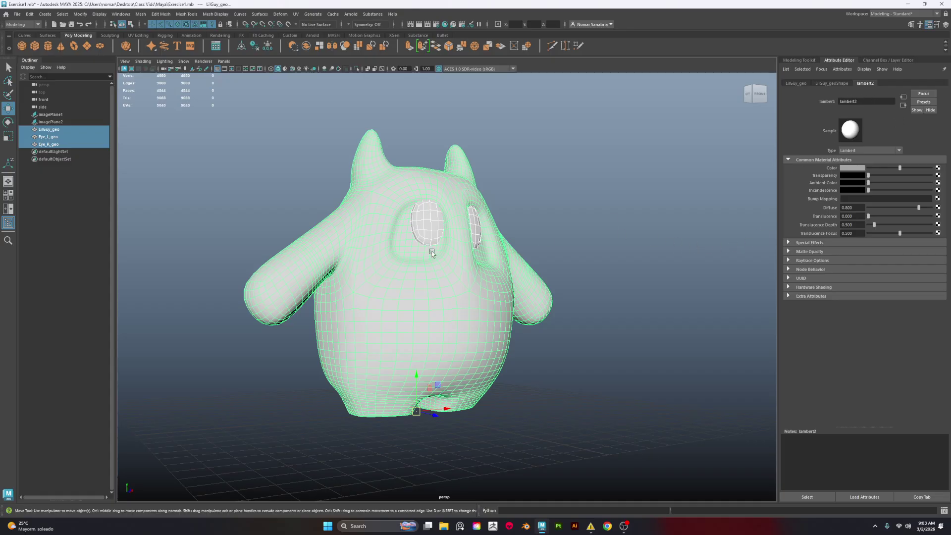
{"action": "scroll", "coordinate": [431, 325], "scroll_direction": "up", "scroll_amount": 3}
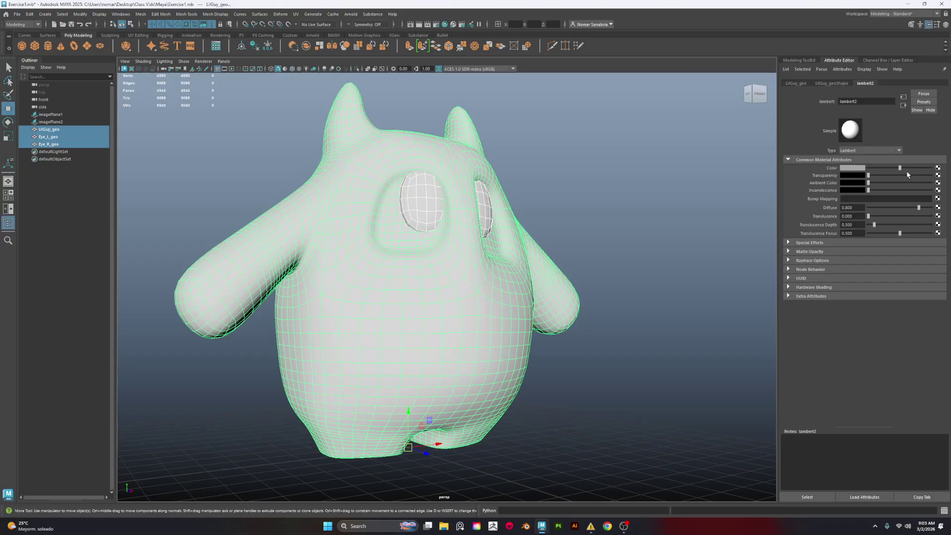
{"action": "scroll", "coordinate": [322, 213], "scroll_direction": "down", "scroll_amount": 3}
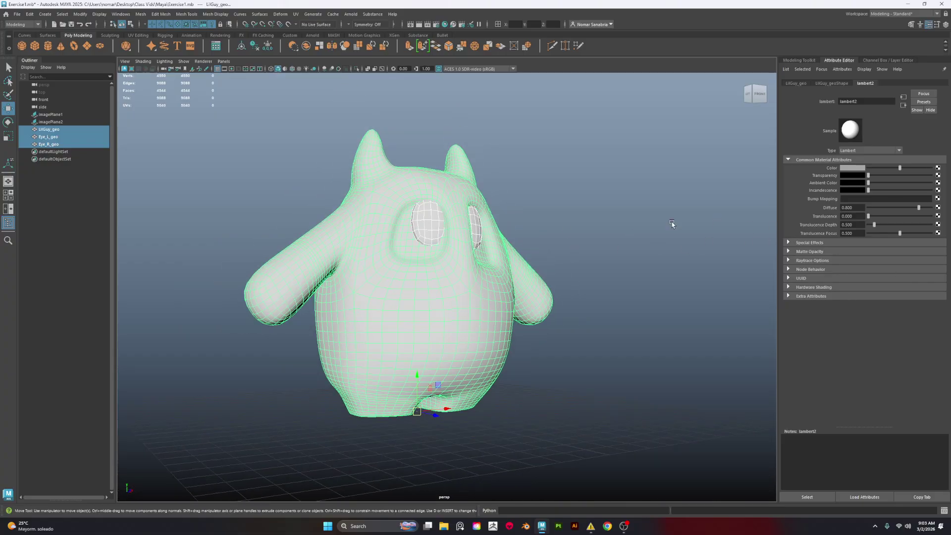
{"action": "double_click", "coordinate": [847, 101]}
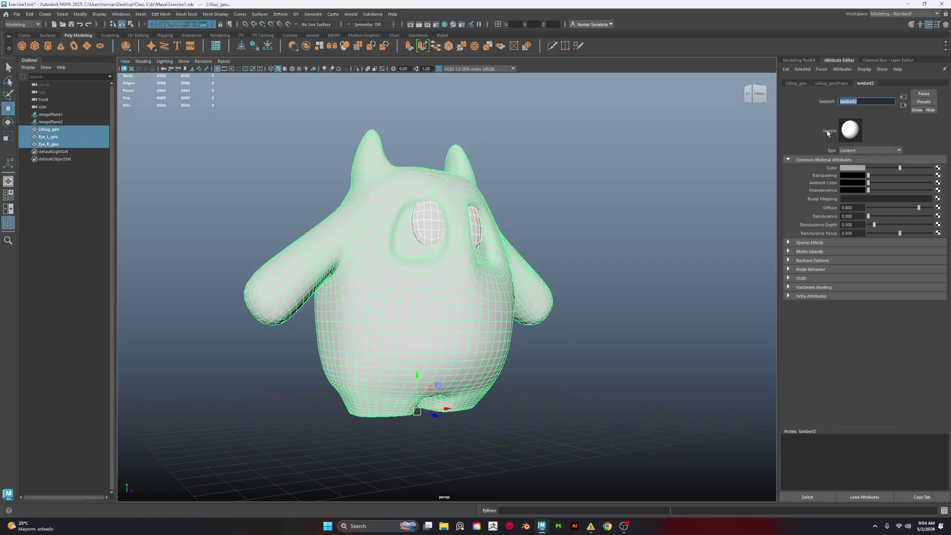
{"action": "type", "text": "LilGuy_mtl"}
{"action": "key", "text": "Return"}
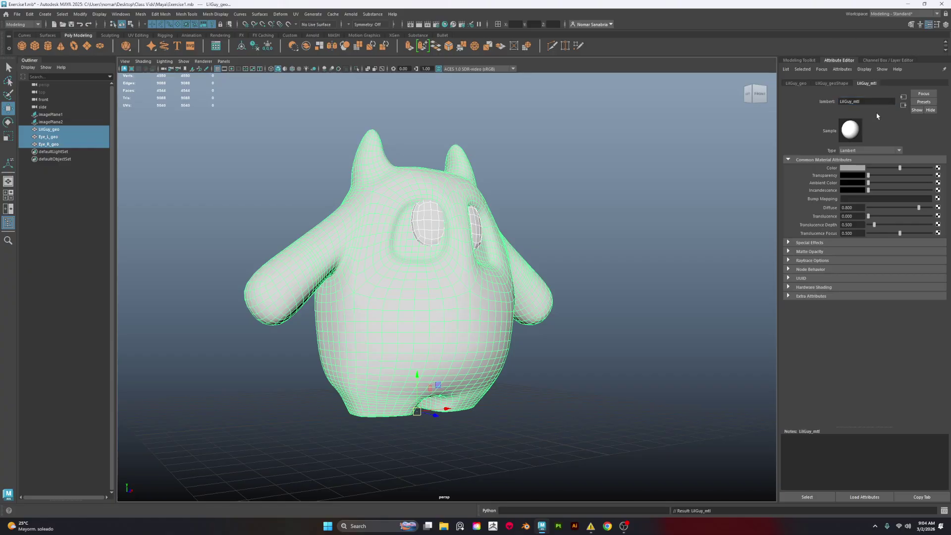
{"action": "double_click", "coordinate": [856, 101]}
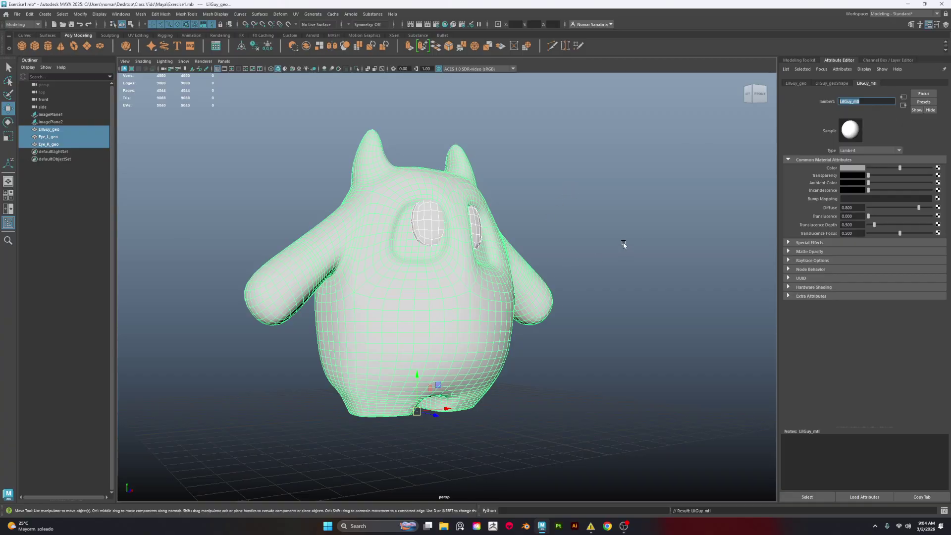
{"action": "left_click_drag", "start_coordinate": [661, 275], "coordinate": [618, 310], "text": "alt"}
{"action": "mouse_move", "coordinate": [558, 406]}
{"action": "left_mouse_down", "text": "alt"}
{"action": "mouse_move", "coordinate": [569, 403]}
{"action": "mouse_move", "coordinate": [543, 397]}
{"action": "left_mouse_up", "text": "alt"}
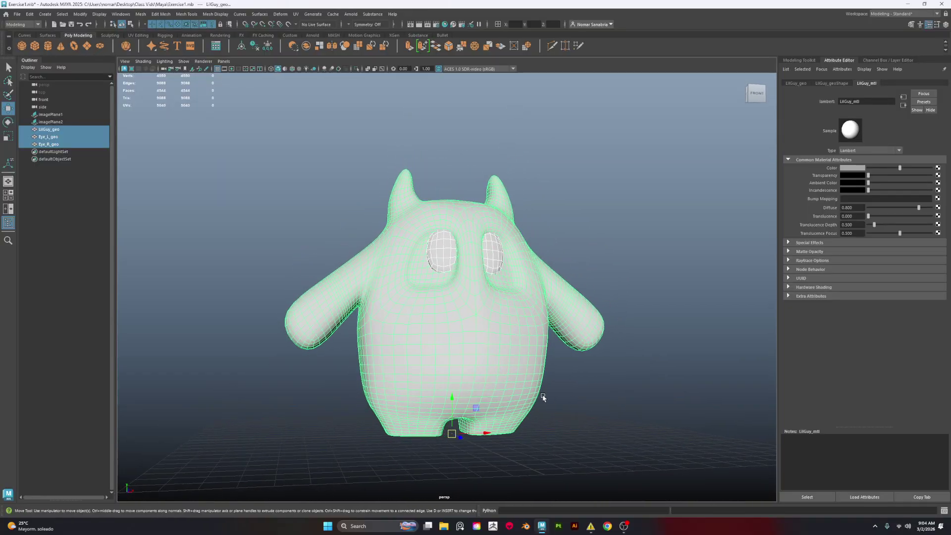
Step: Start exporting the selected body and eye meshes and browse to the Class Vids folder on the Desktop
{"action": "left_click", "coordinate": [16, 15]}
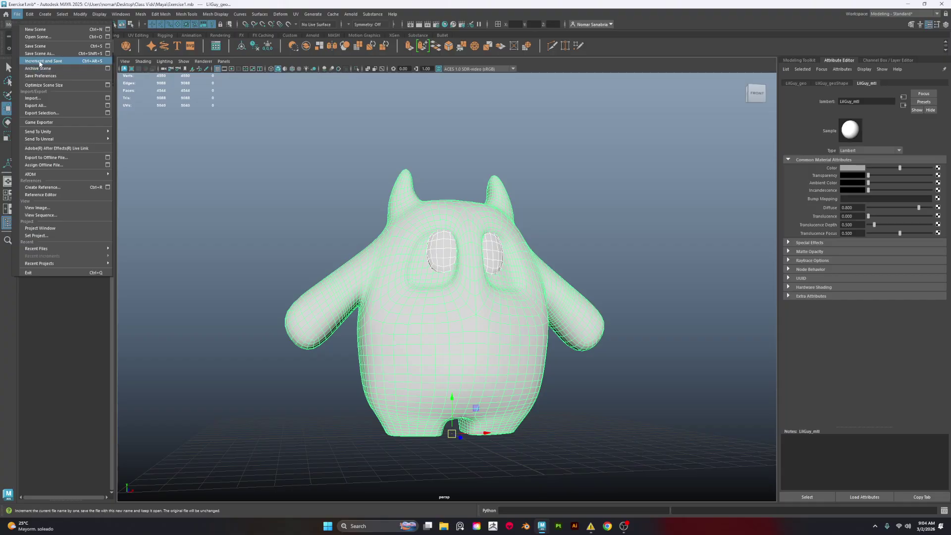
{"action": "left_click", "coordinate": [52, 113]}
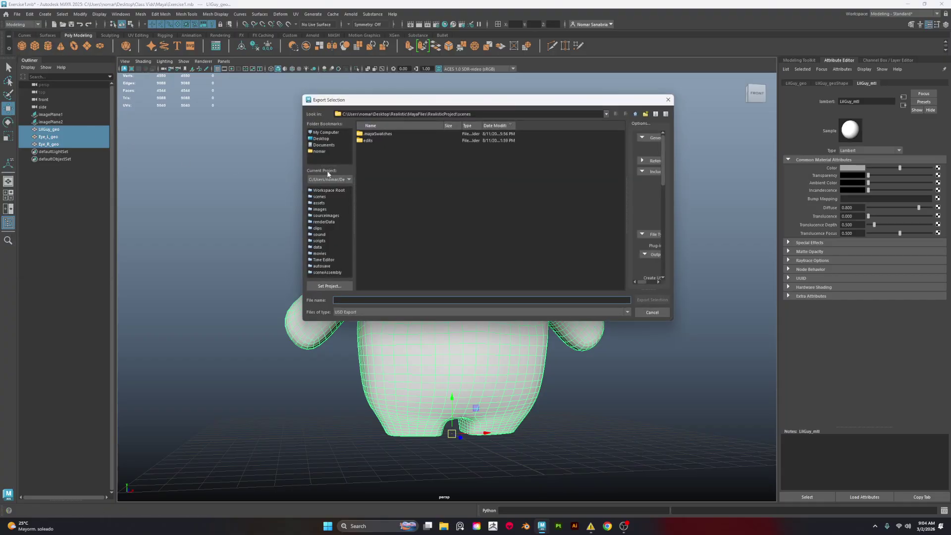
{"action": "left_click", "coordinate": [321, 139]}
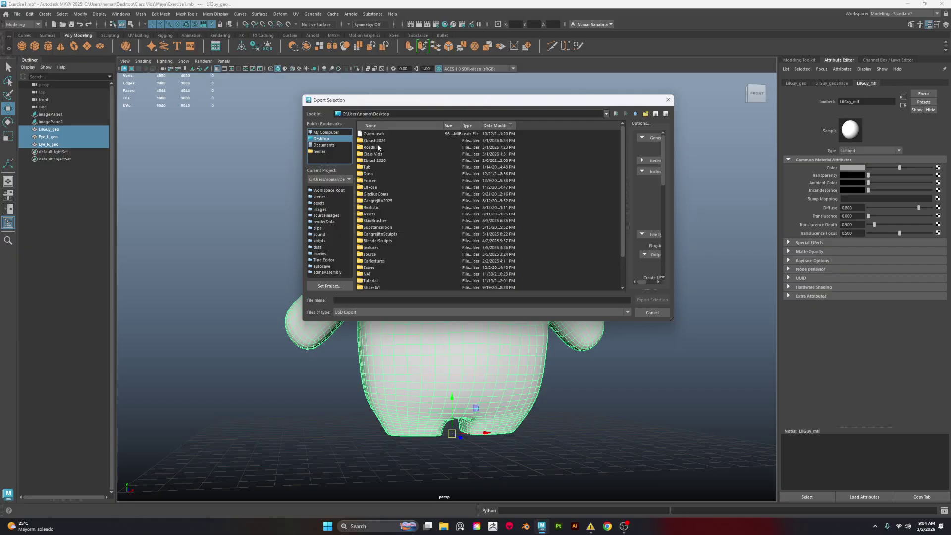
{"action": "left_click", "coordinate": [635, 116]}
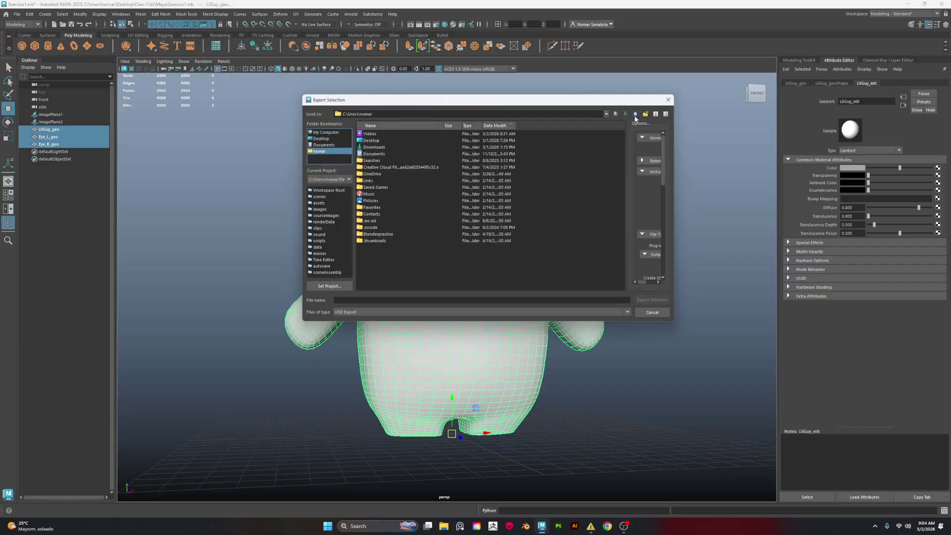
{"action": "left_click", "coordinate": [322, 138]}
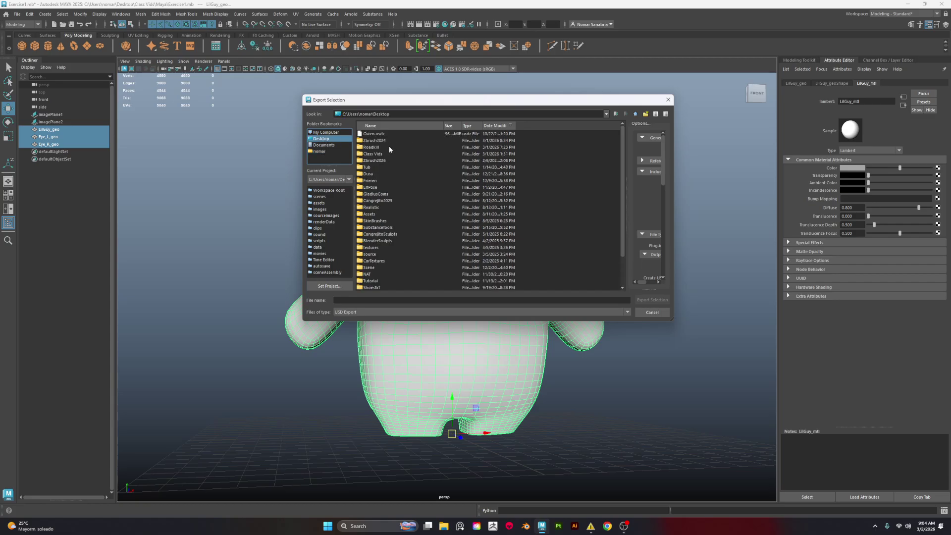
{"action": "left_click", "coordinate": [488, 126]}
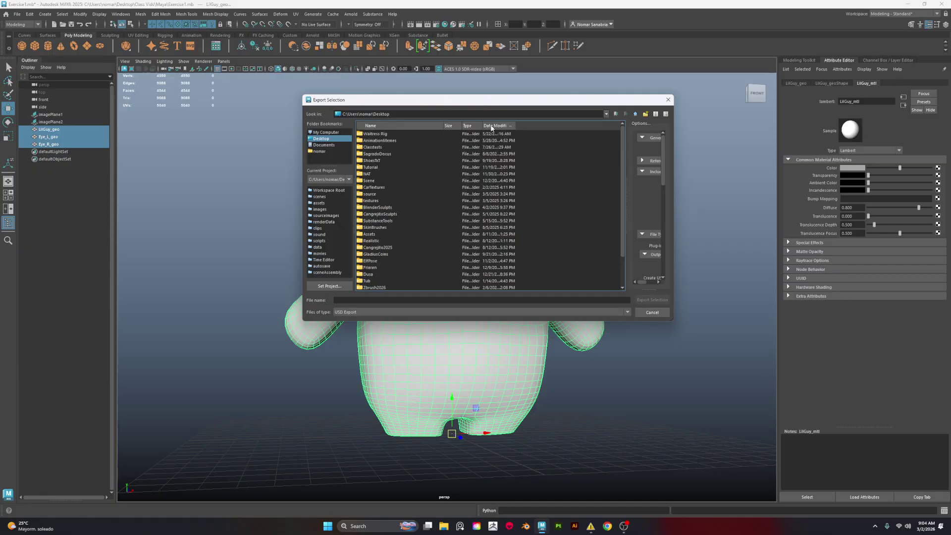
{"action": "left_click", "coordinate": [491, 127]}
{"action": "double_click", "coordinate": [375, 154]}
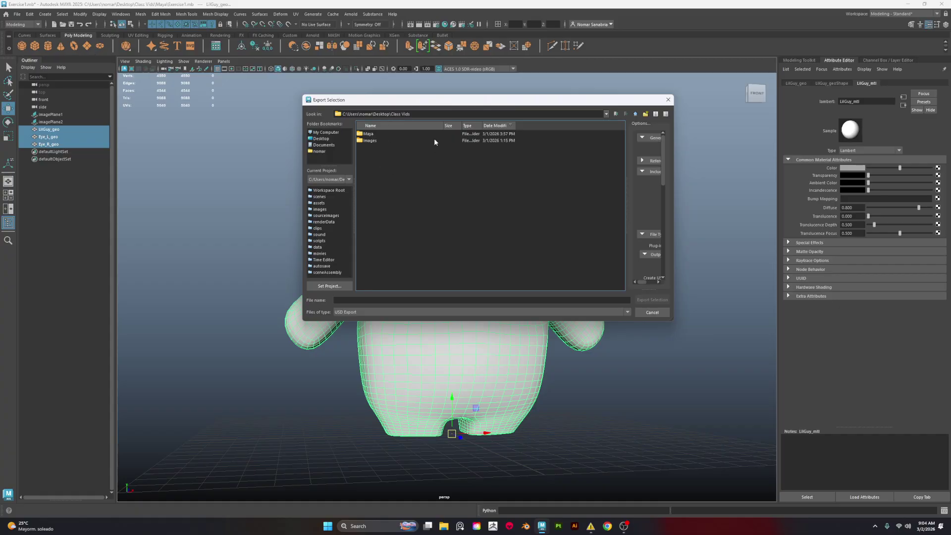
Step: Create a new folder named FBXs inside the Class Vids folder
{"action": "right_click", "coordinate": [374, 167]}
{"action": "left_click", "coordinate": [390, 179]}
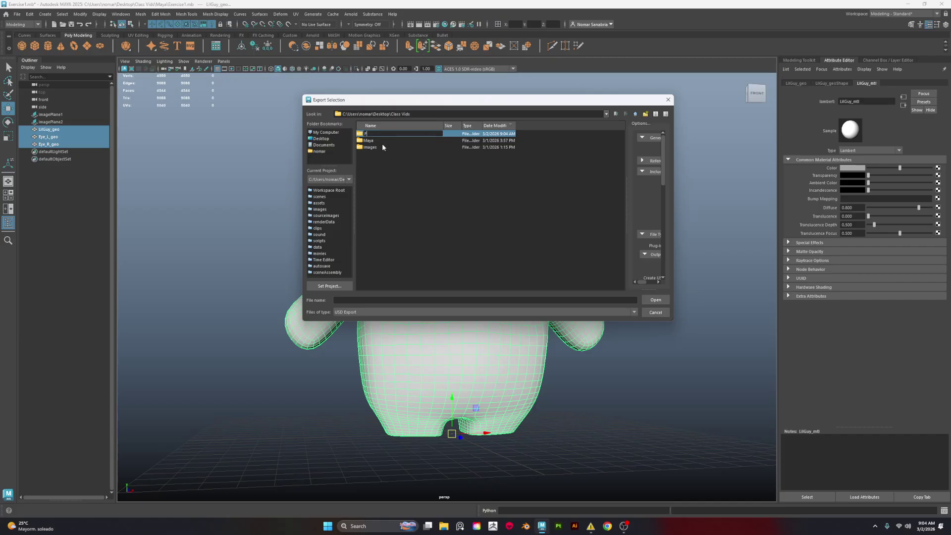
{"action": "type", "text": "FBXs"}
{"action": "key", "text": "Return"}
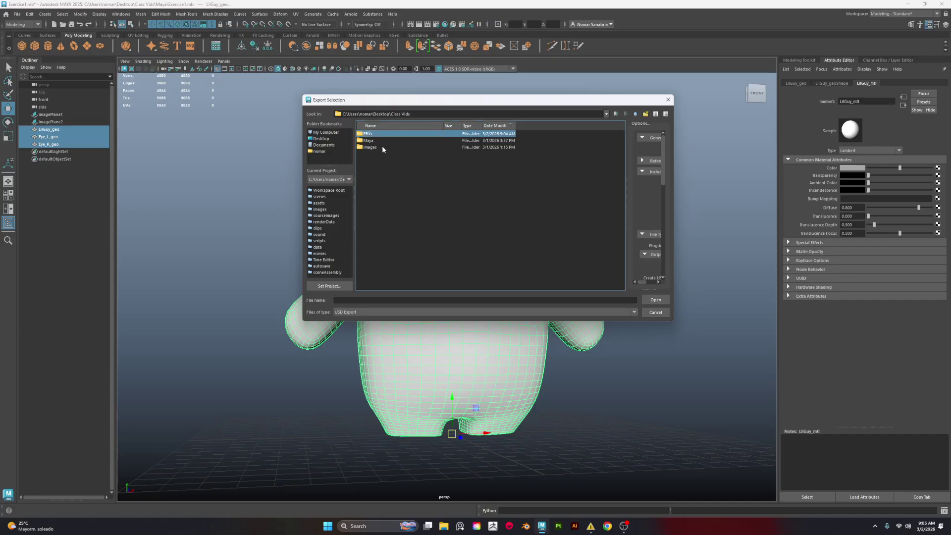
Step: Export the selected meshes in FBX export format into the FBXs folder as LilGuy_fbx
{"action": "left_click", "coordinate": [345, 312]}
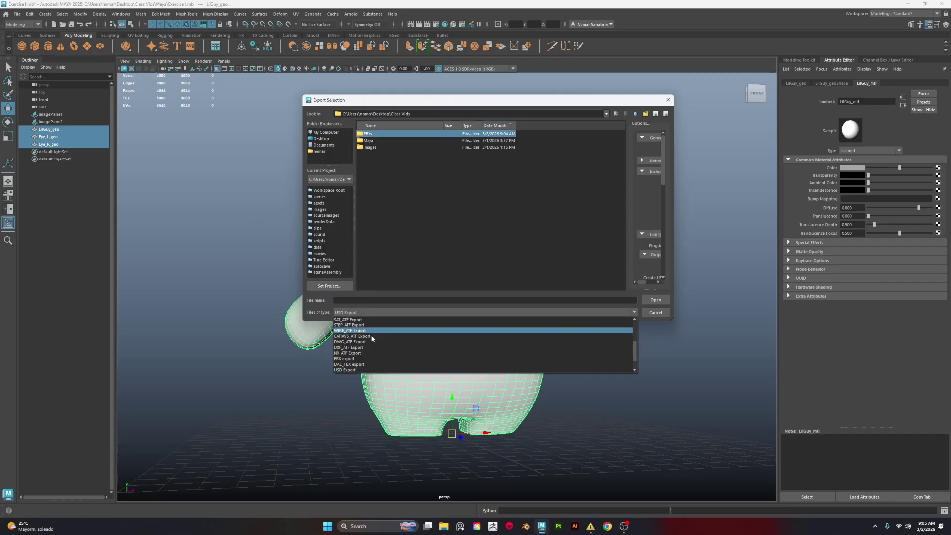
{"action": "left_click", "coordinate": [345, 342]}
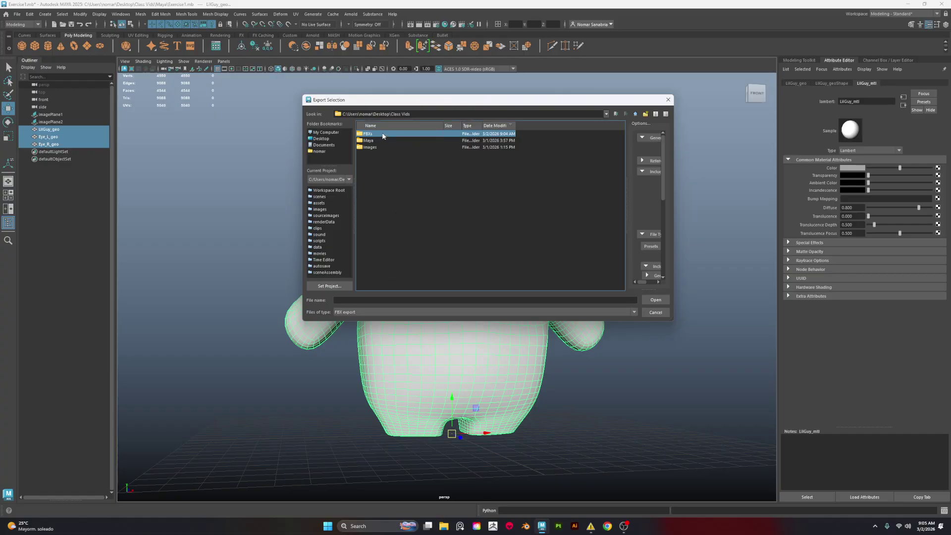
{"action": "double_click", "coordinate": [381, 134]}
{"action": "left_click", "coordinate": [348, 299]}
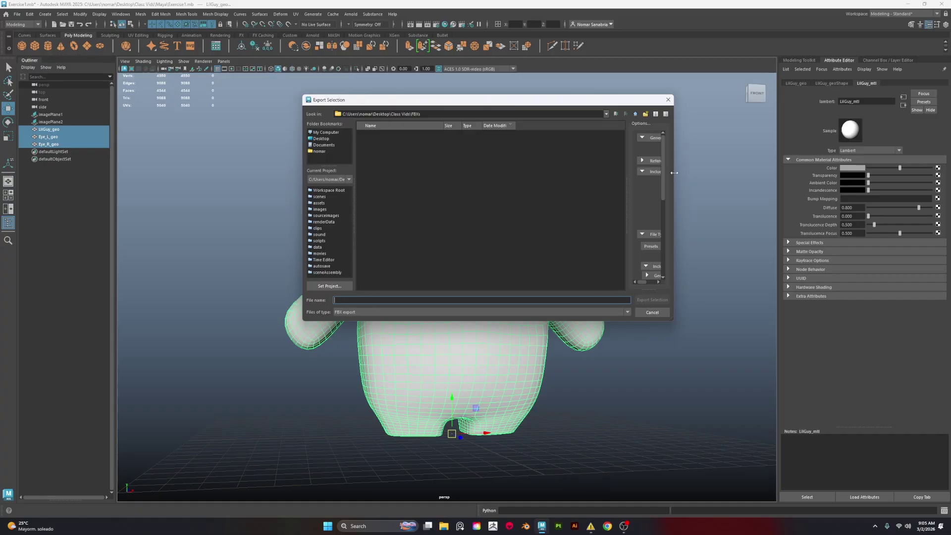
{"action": "left_click_drag", "start_coordinate": [674, 172], "coordinate": [742, 172]}
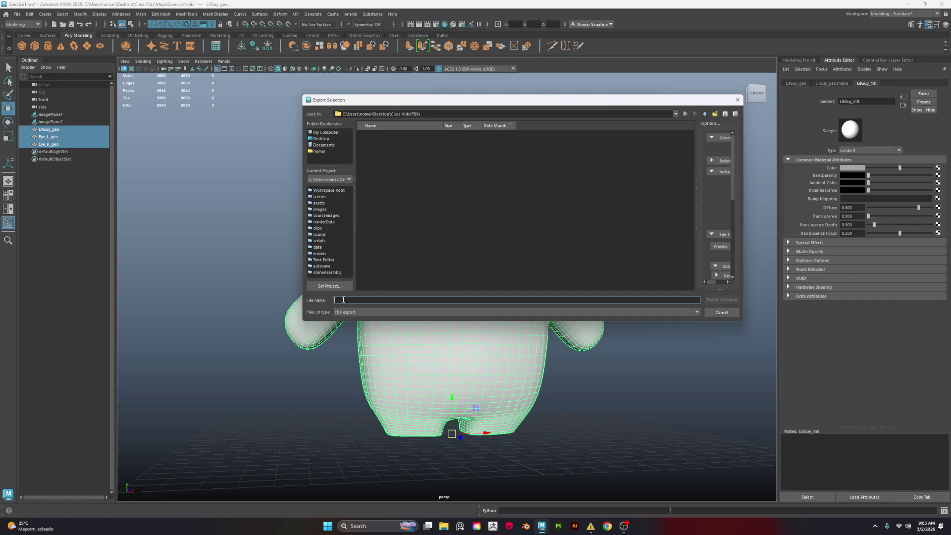
{"action": "type", "text": "LilGuy_fbx"}
{"action": "left_click", "coordinate": [722, 300]}
Step: Save the current Exercise1.mb scene
{"action": "left_click_drag", "start_coordinate": [560, 274], "coordinate": [623, 379], "text": "alt"}
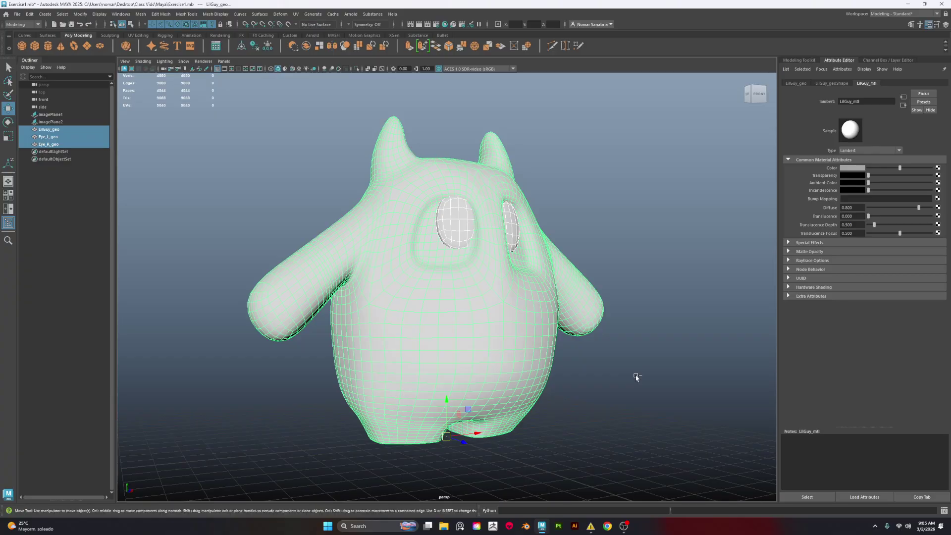
{"action": "key", "text": "ctrl+s"}
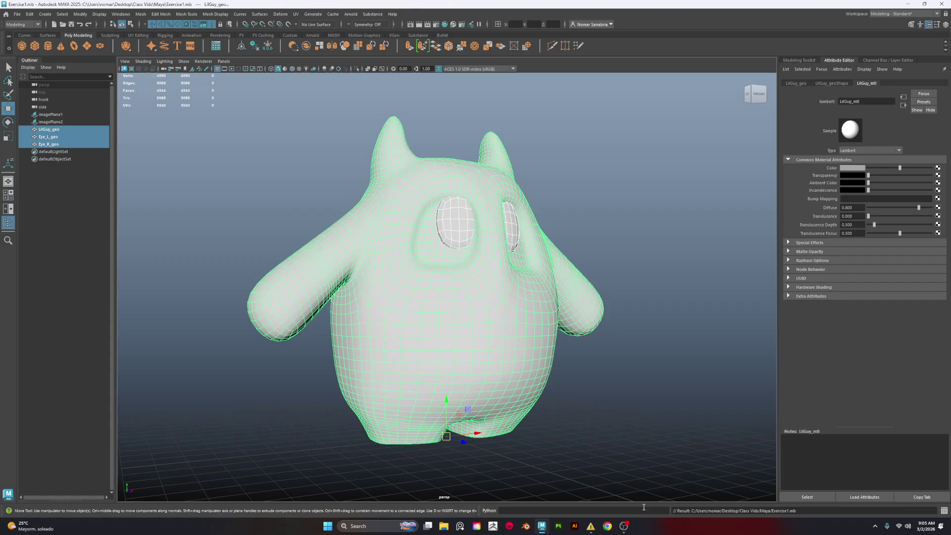
{"action": "mouse_move", "coordinate": [662, 378]}
{"action": "left_mouse_down", "text": "alt"}
{"action": "mouse_move", "coordinate": [521, 380]}
{"action": "mouse_move", "coordinate": [599, 383]}
{"action": "mouse_move", "coordinate": [518, 388]}
{"action": "mouse_move", "coordinate": [660, 384]}
{"action": "left_mouse_up", "text": "alt"}
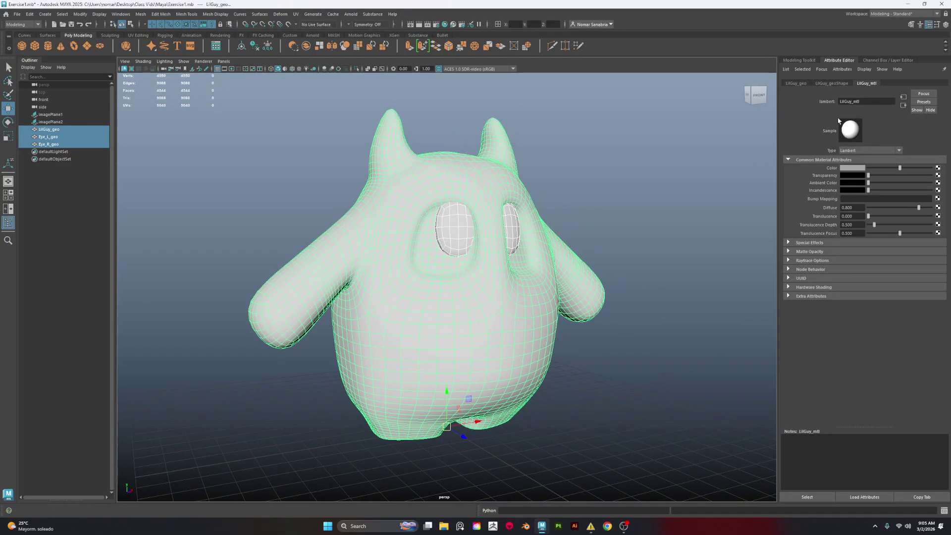
Step: Save a copy of the scene as Exercise2.mb in the Maya folder of Class Vids
{"action": "double_click", "coordinate": [873, 99]}
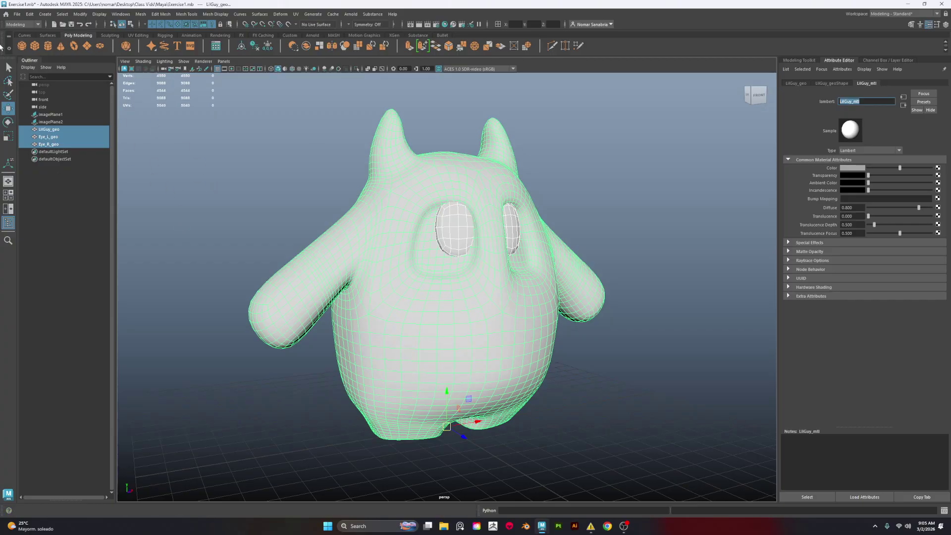
{"action": "left_click", "coordinate": [16, 14]}
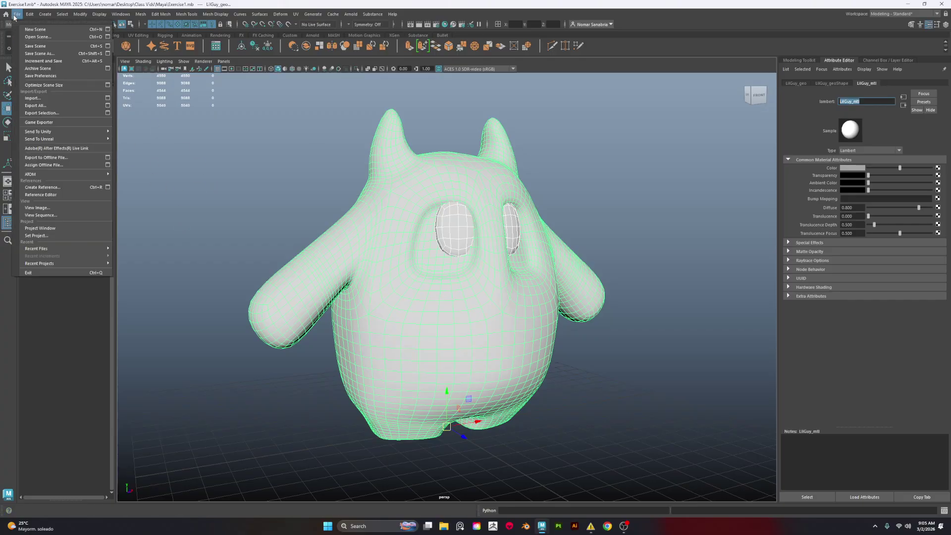
{"action": "left_click", "coordinate": [43, 53]}
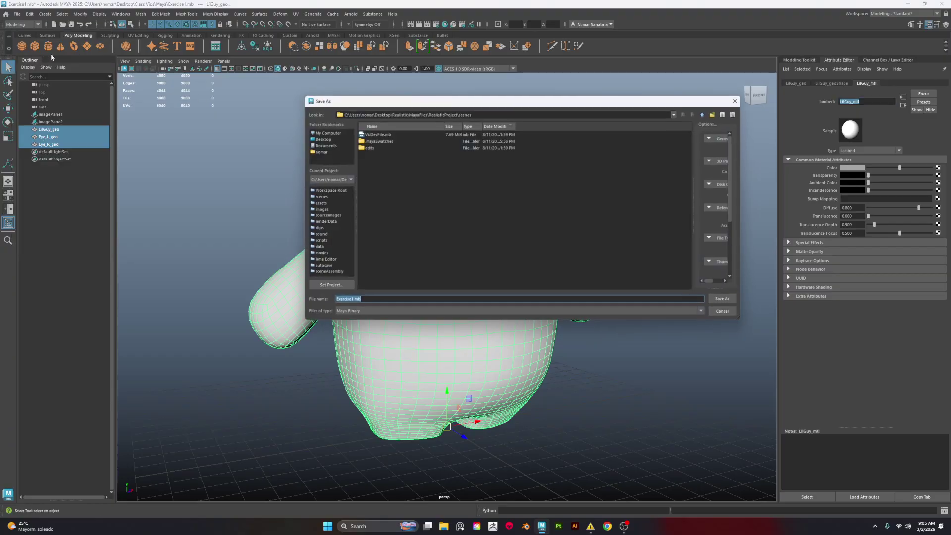
{"action": "left_click", "coordinate": [330, 140]}
{"action": "double_click", "coordinate": [374, 141]}
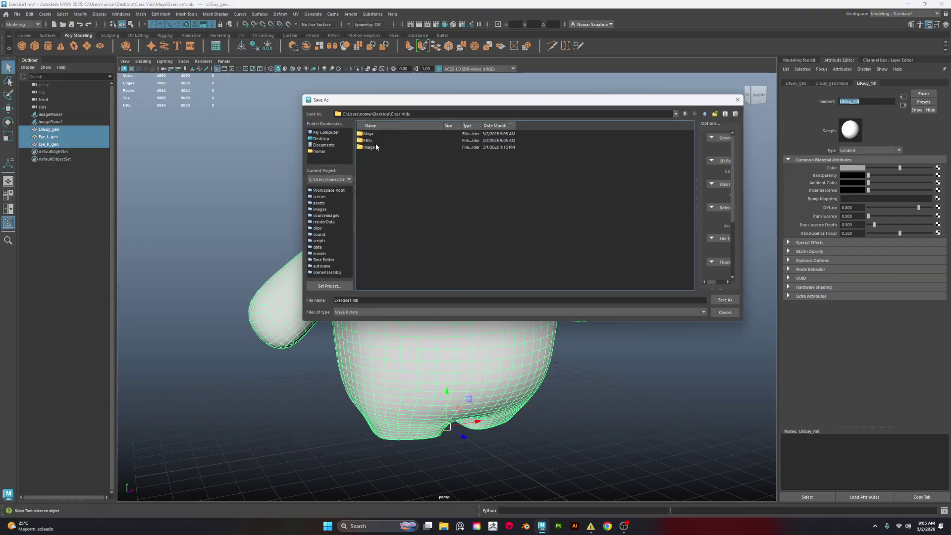
{"action": "double_click", "coordinate": [376, 147]}
{"action": "left_click", "coordinate": [350, 300]}
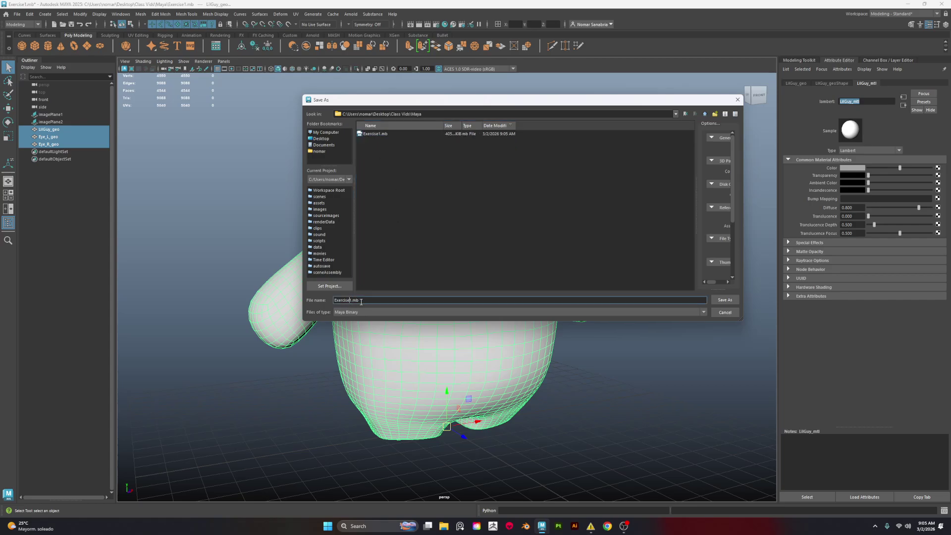
{"action": "key", "text": "BackSpace"}
{"action": "type", "text": "2"}
{"action": "key", "text": "Return"}
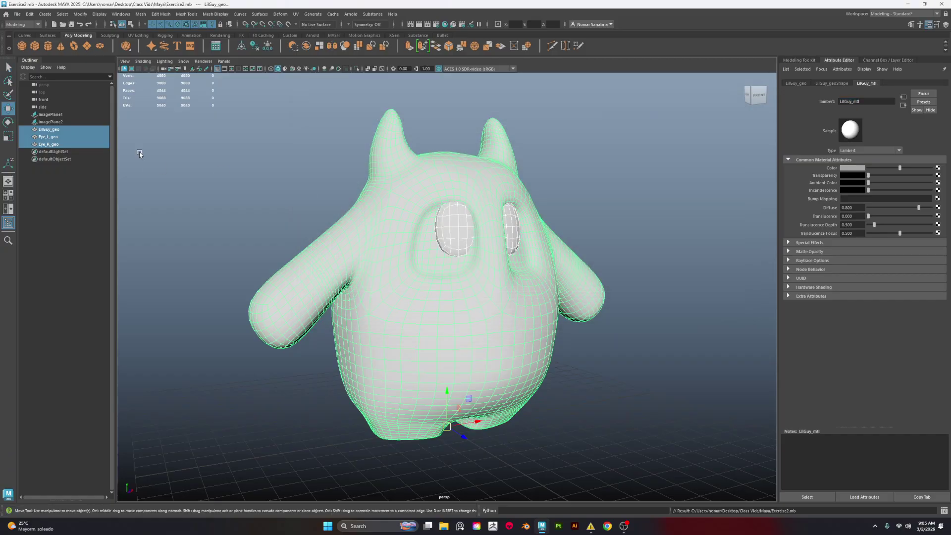
Step: Open the recent Exercise1.mb scene to check it, and switch back to Exercise2.mb
{"action": "left_click", "coordinate": [17, 15]}
{"action": "mouse_move", "coordinate": [63, 247]}
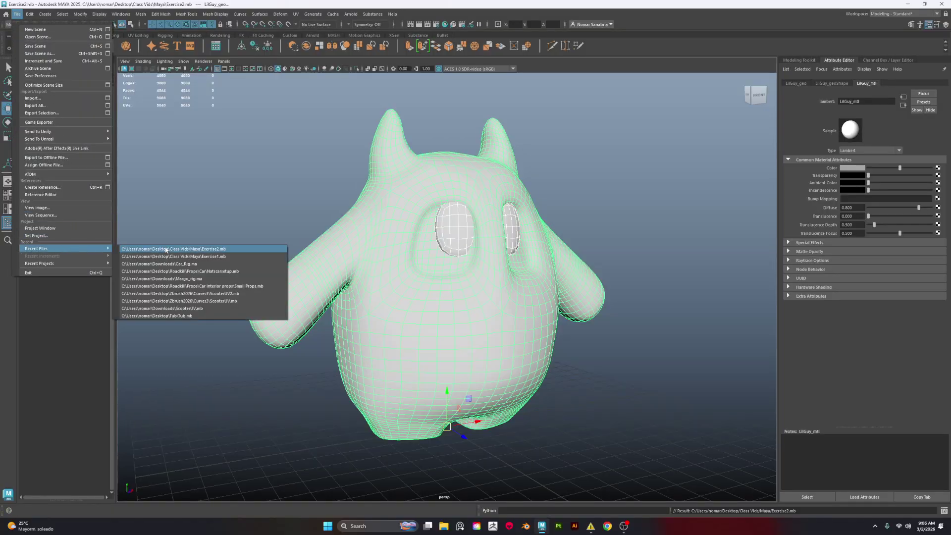
{"action": "left_click", "coordinate": [175, 259]}
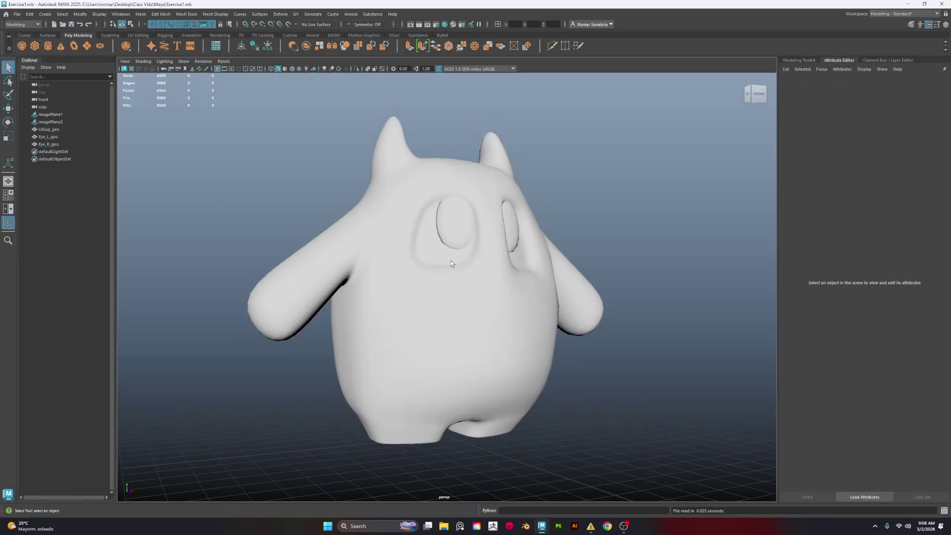
{"action": "left_click", "coordinate": [17, 14]}
{"action": "mouse_move", "coordinate": [84, 249]}
{"action": "left_click", "coordinate": [207, 255]}
{"action": "left_click", "coordinate": [17, 14]}
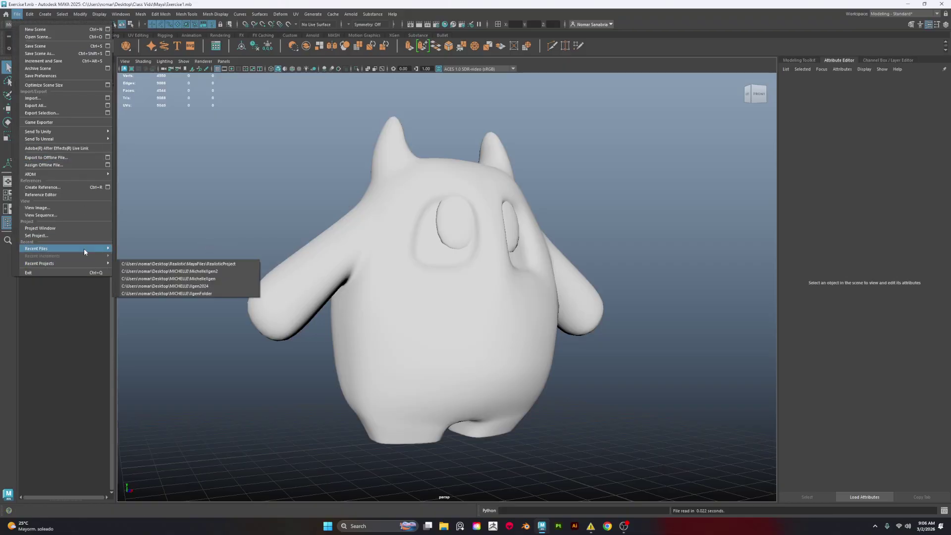
{"action": "left_click", "coordinate": [185, 252]}
{"action": "left_click_drag", "start_coordinate": [673, 240], "coordinate": [642, 237], "text": "alt"}
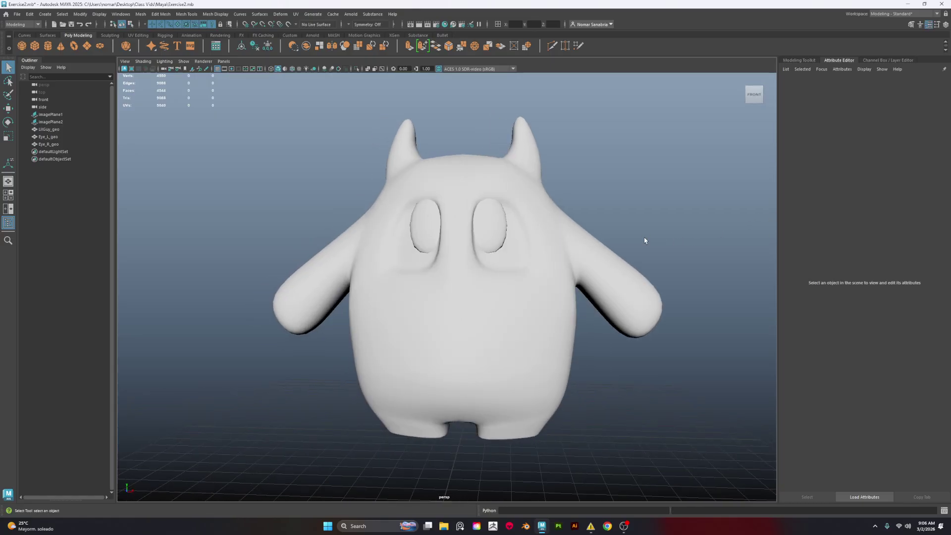
Step: Select the body and both eye meshes and show their UV layout in the UV Editor beside the character
{"action": "left_click", "coordinate": [60, 129]}
{"action": "left_click", "coordinate": [59, 136]}
{"action": "left_click", "coordinate": [59, 144]}
{"action": "left_click_drag", "start_coordinate": [734, 130], "coordinate": [786, 123], "text": "alt"}
{"action": "left_click", "coordinate": [45, 130], "text": "shift"}
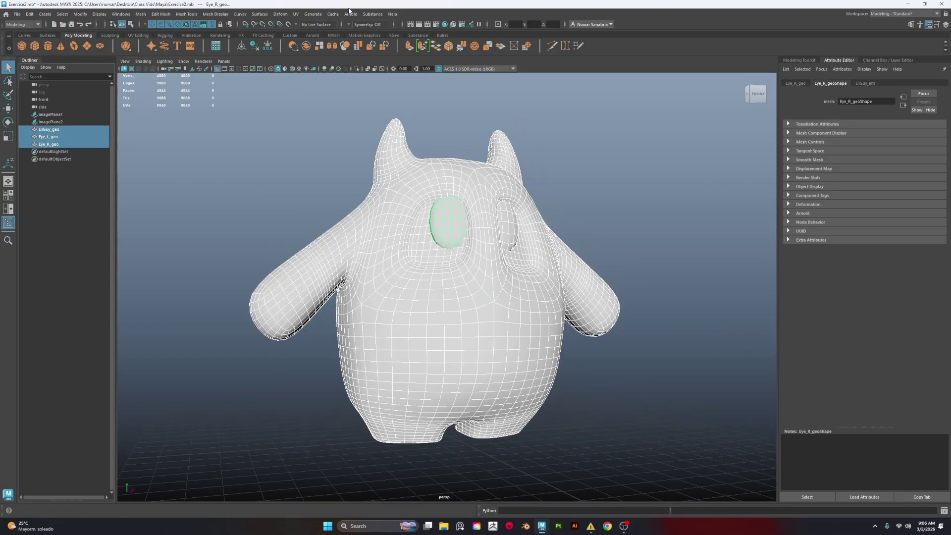
{"action": "left_click", "coordinate": [296, 14]}
{"action": "left_click", "coordinate": [327, 30]}
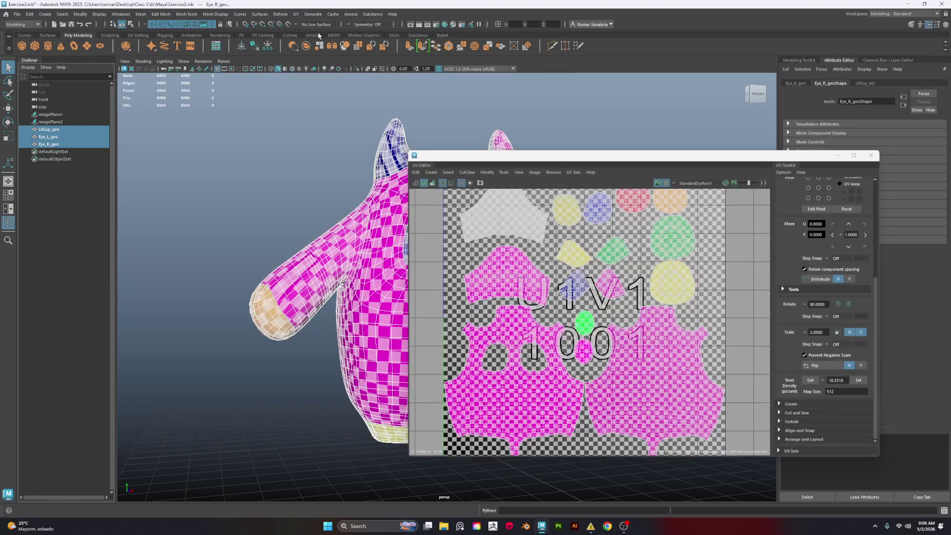
{"action": "left_click_drag", "start_coordinate": [544, 154], "coordinate": [737, 128]}
{"action": "left_click_drag", "start_coordinate": [425, 272], "coordinate": [391, 273], "text": "alt"}
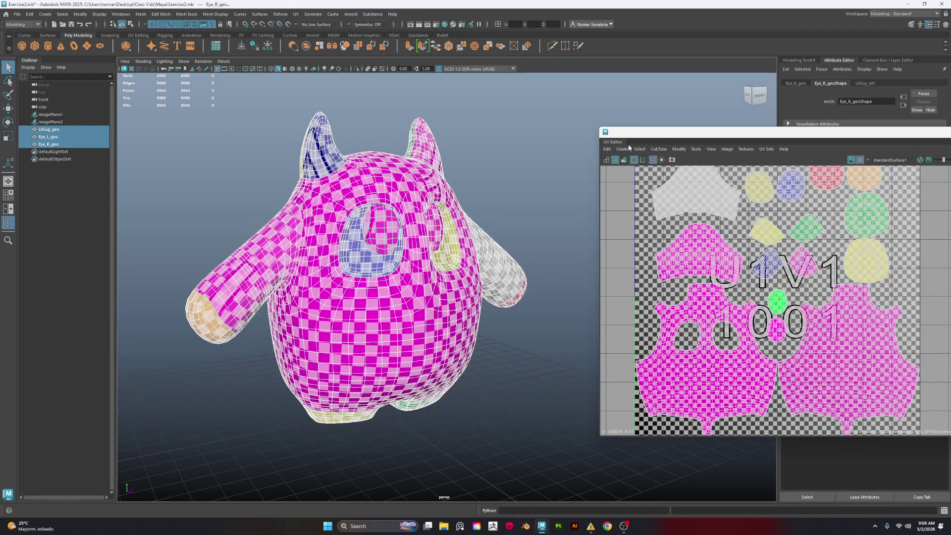
{"action": "left_click_drag", "start_coordinate": [605, 131], "coordinate": [579, 95]}
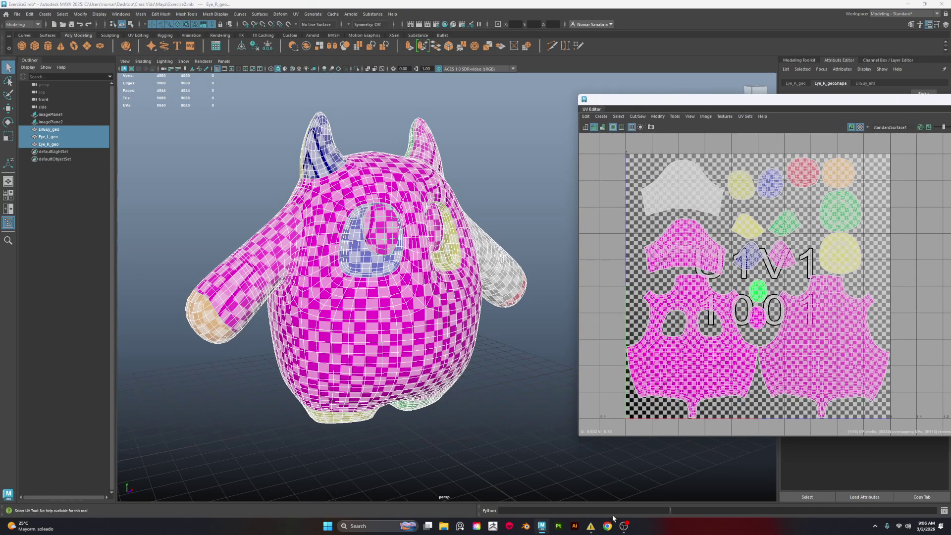